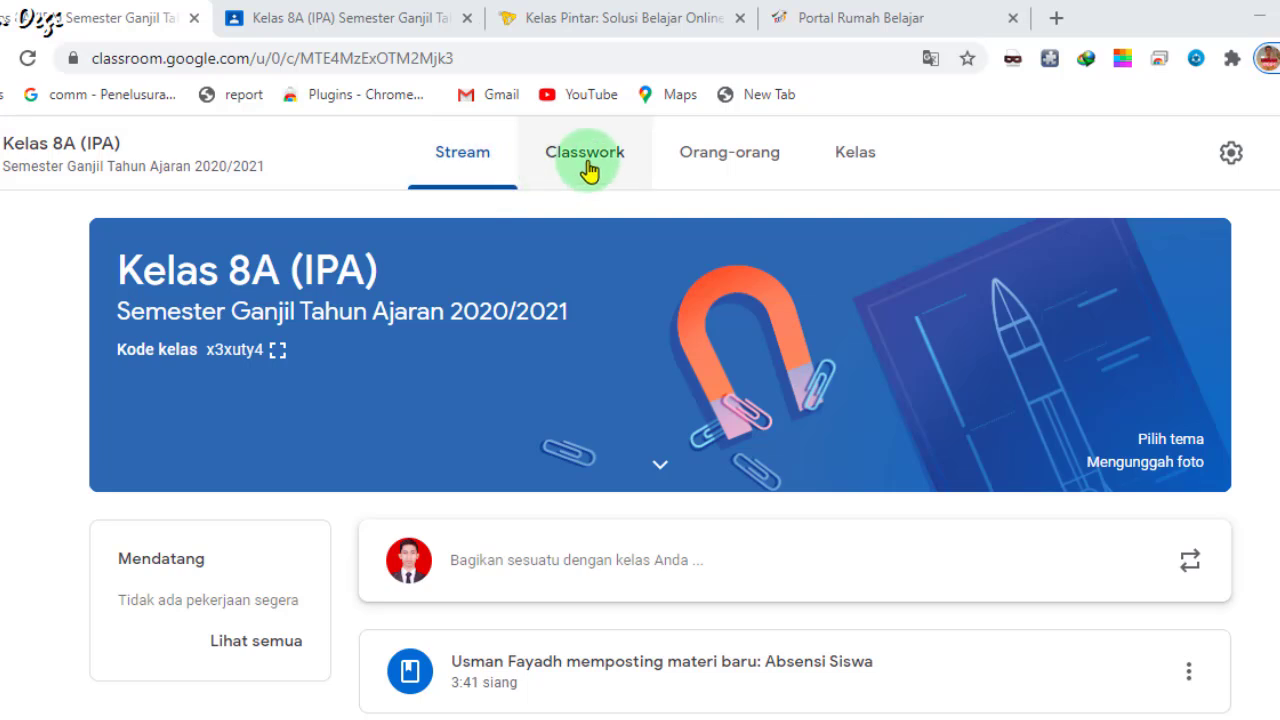
- Add a topic named VIDEO PEMBELAJARAN to the classwork of Kelas 8A (IPA)
left_click(588, 165)
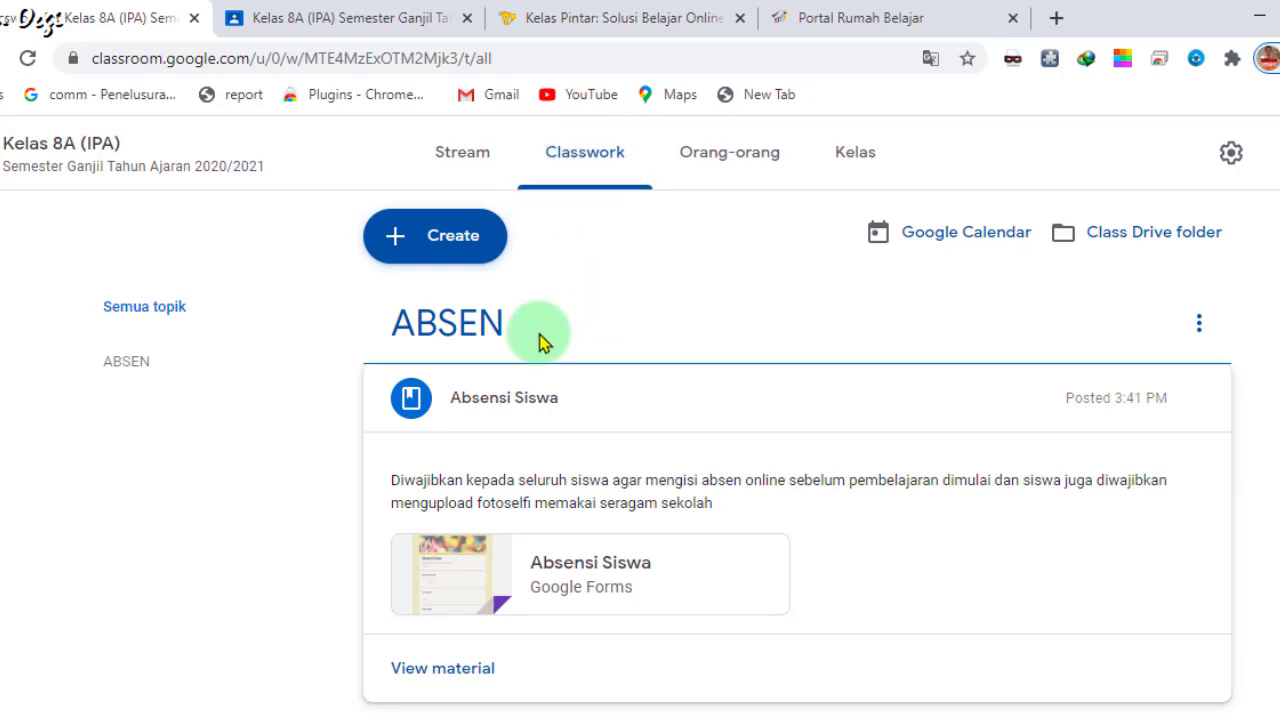
left_click(622, 395)
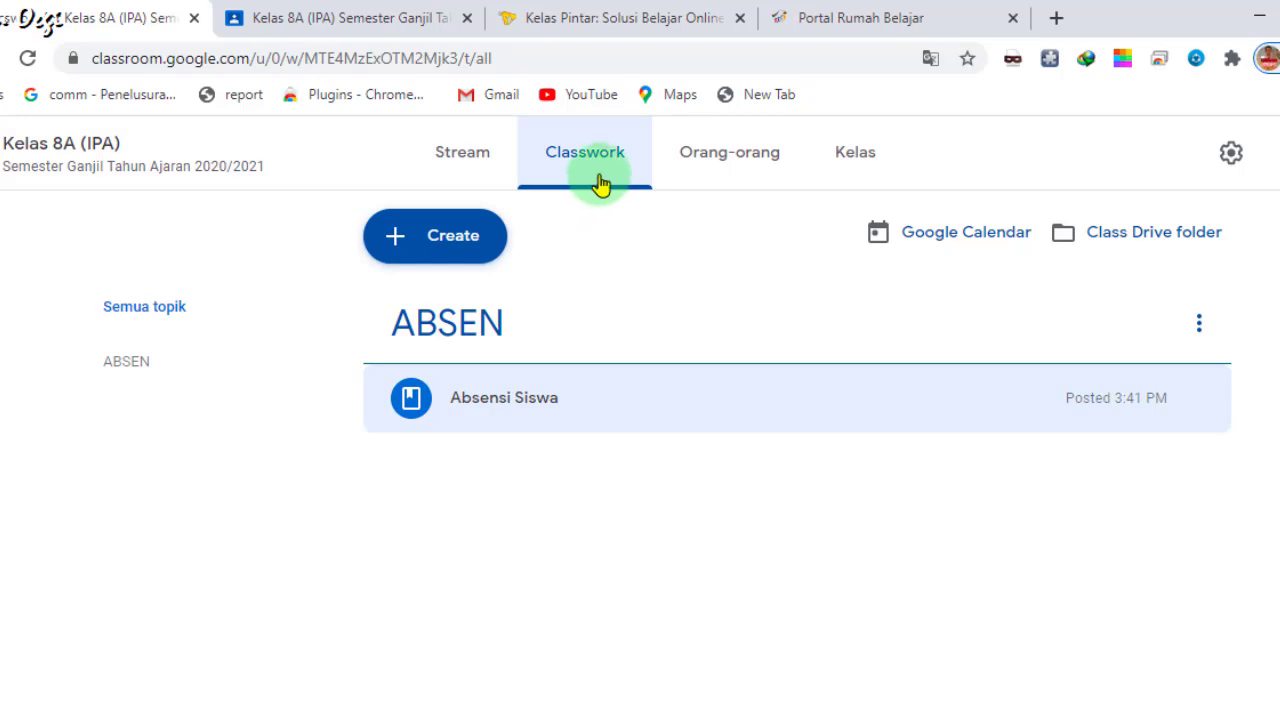
left_click(432, 250)
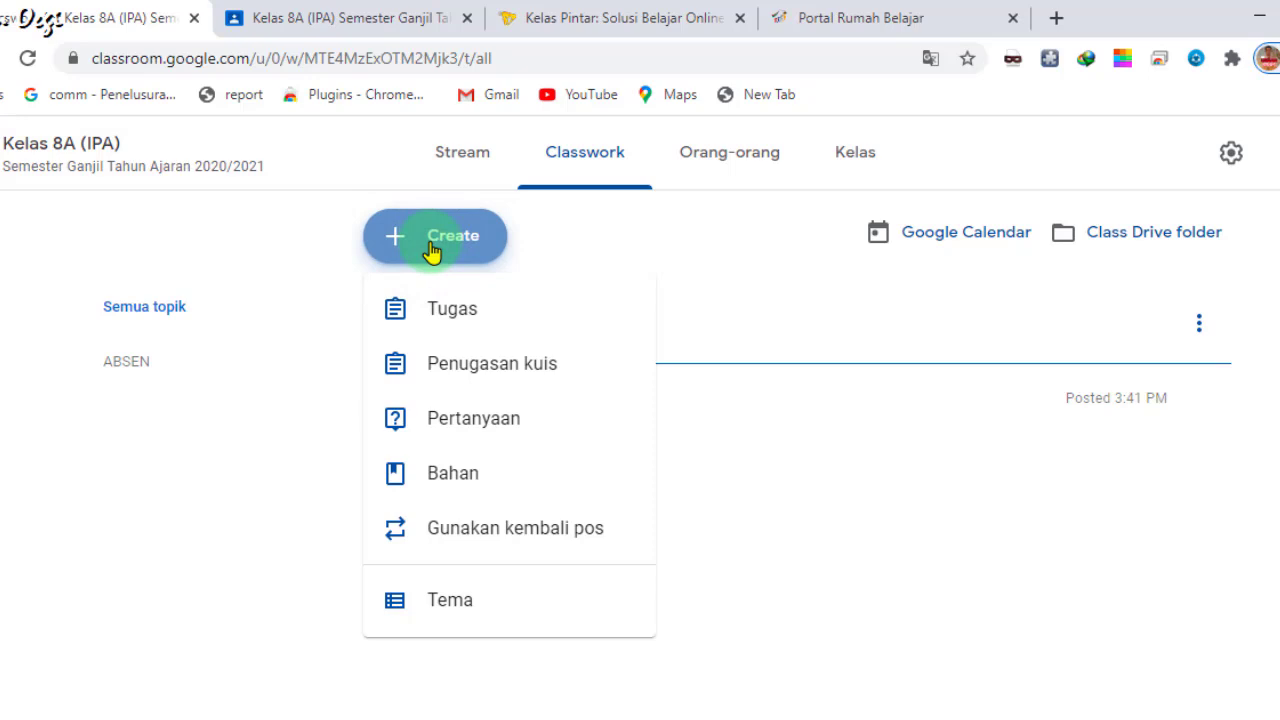
left_click(445, 600)
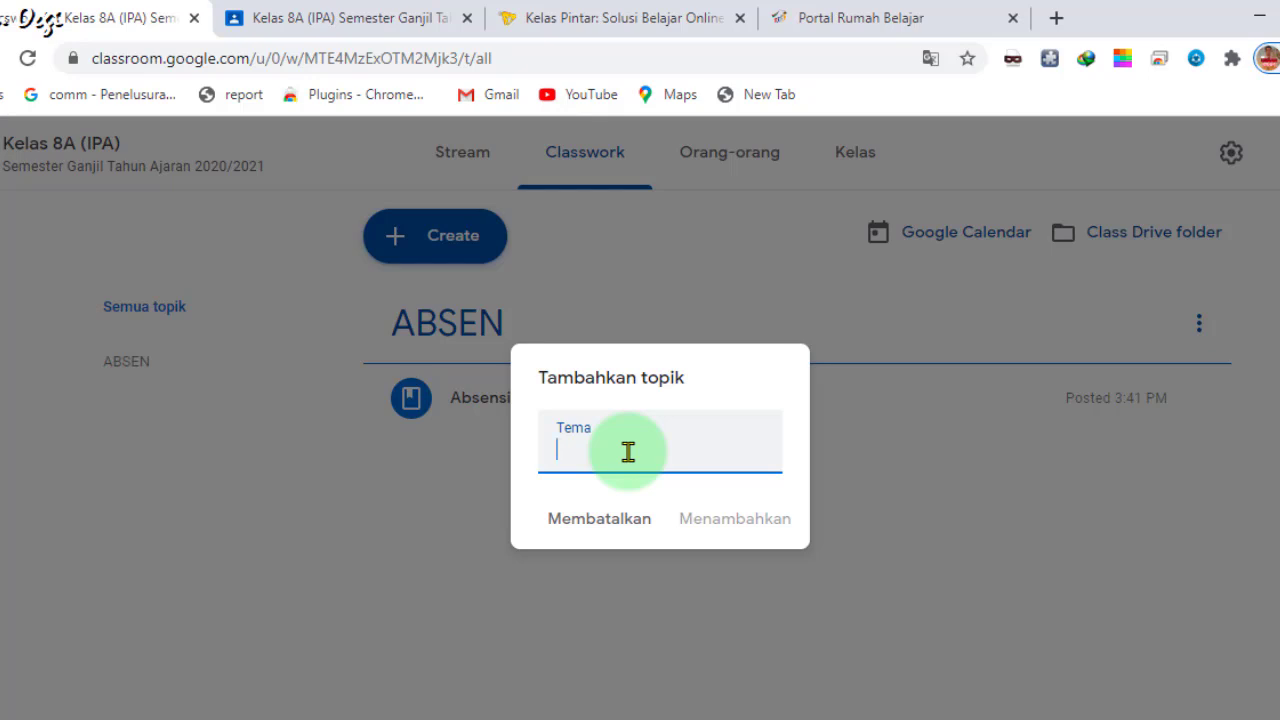
type("VI")
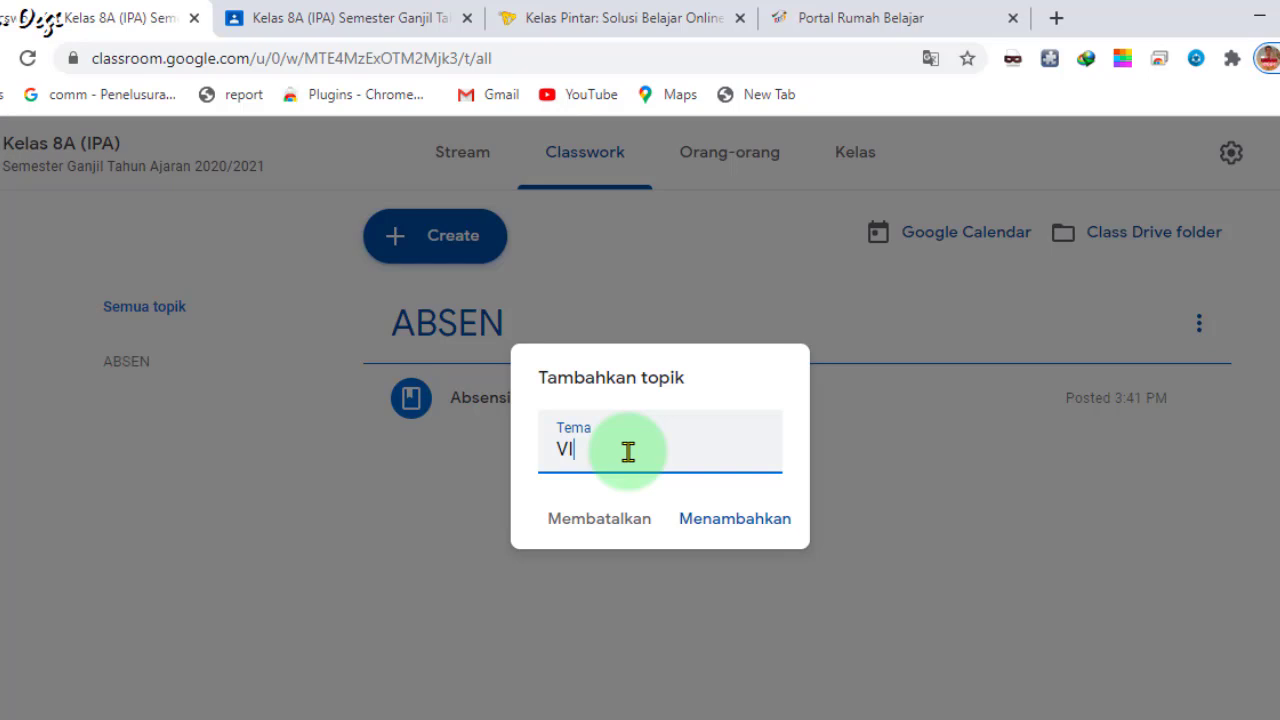
type("DEO PEMV")
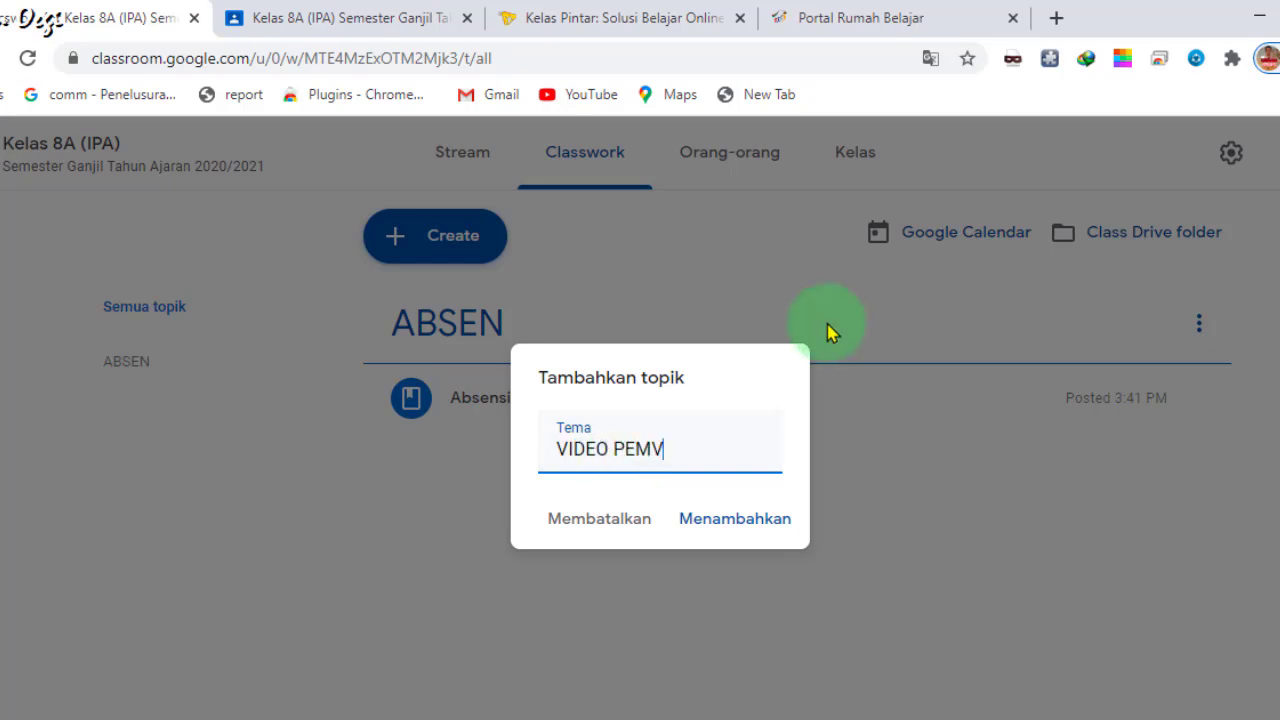
key("BackSpace")
type("BELAJARAN")
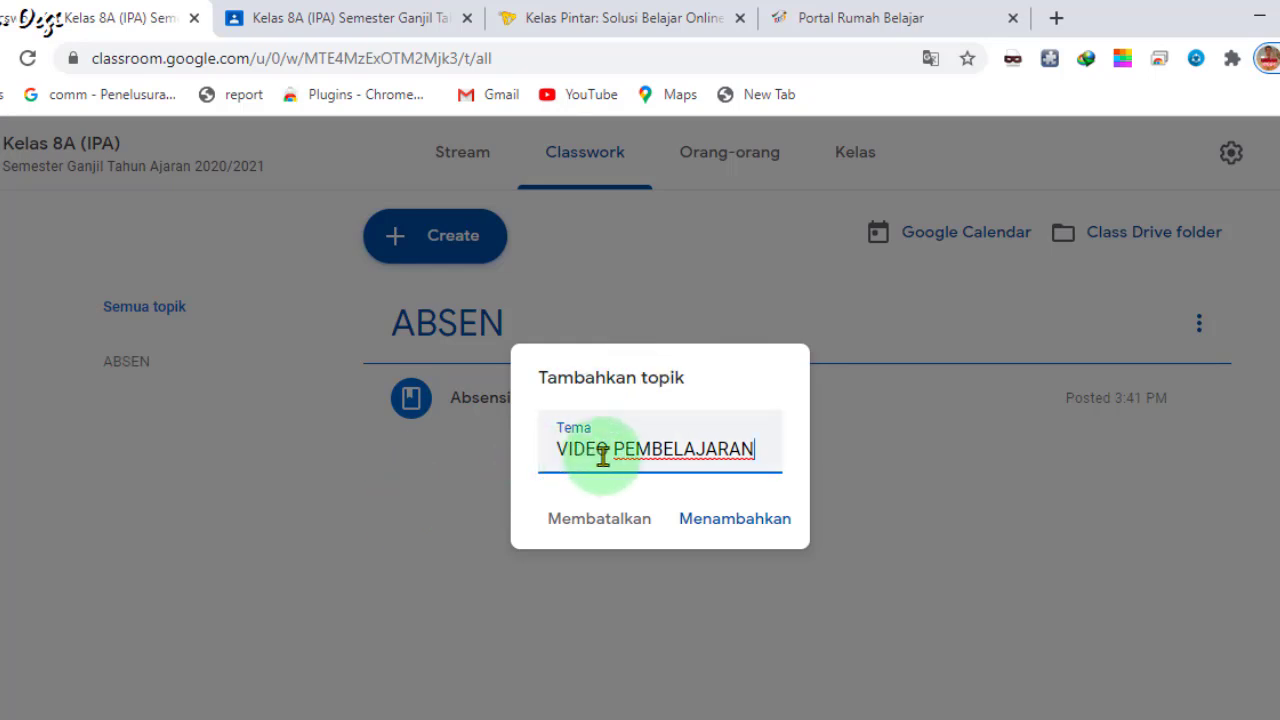
left_click(722, 538)
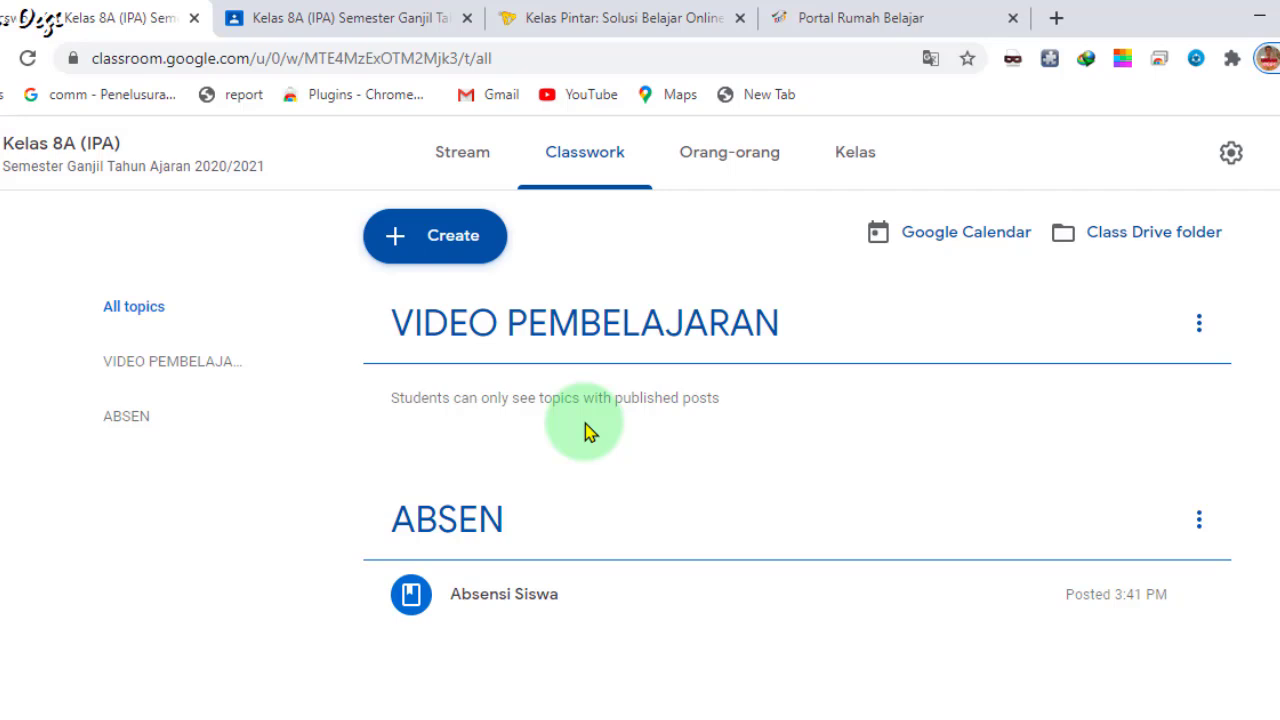
- Add another classwork topic named BUKU ELEKTRONIK SISWA
left_click(432, 245)
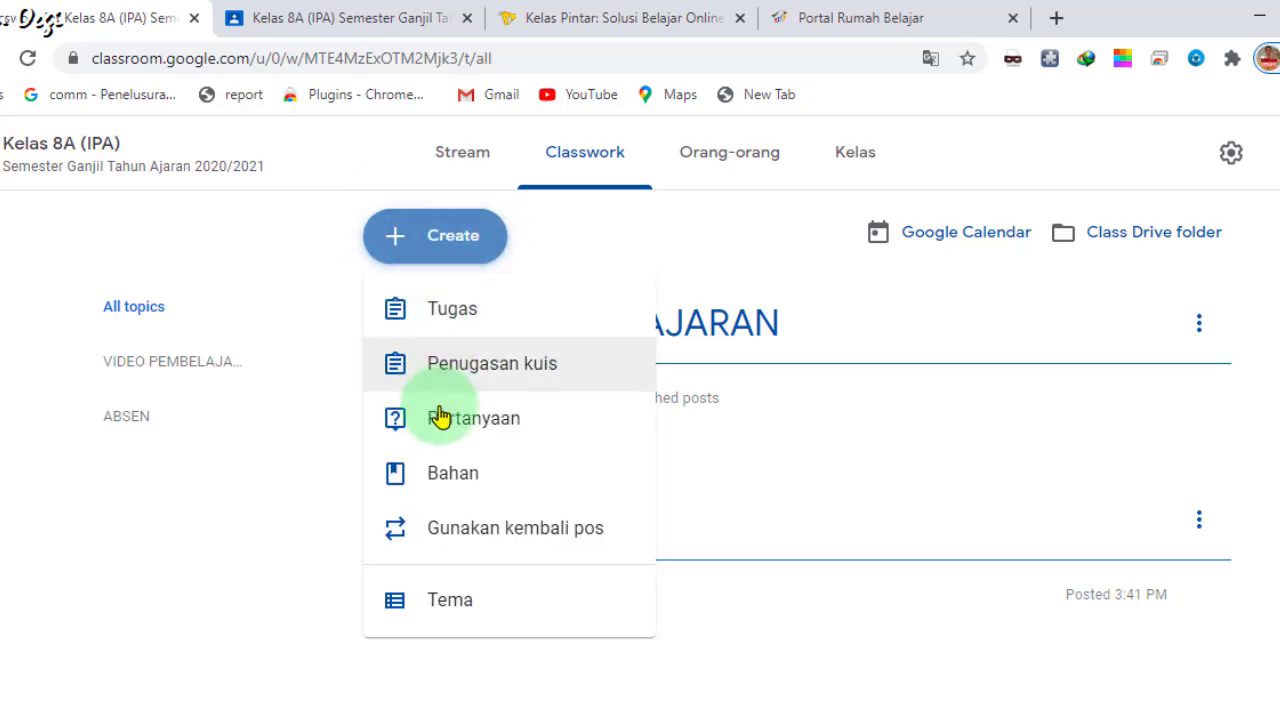
left_click(440, 608)
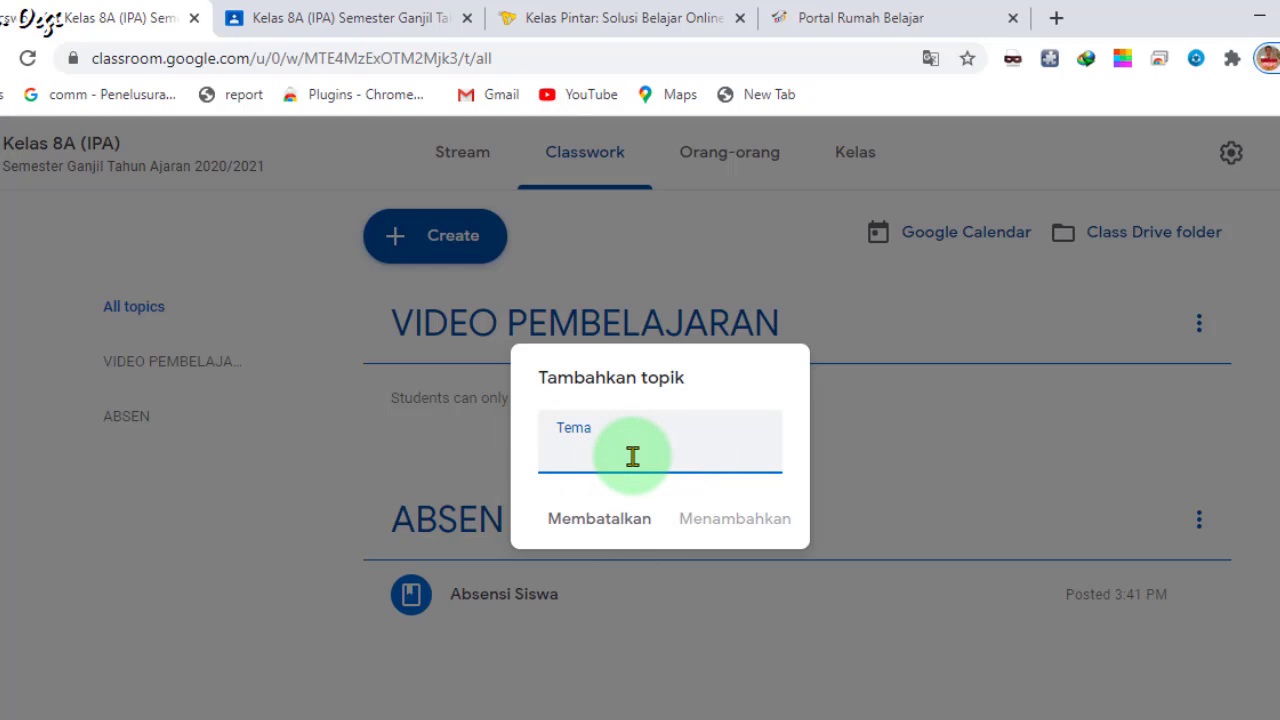
type("BUKU ")
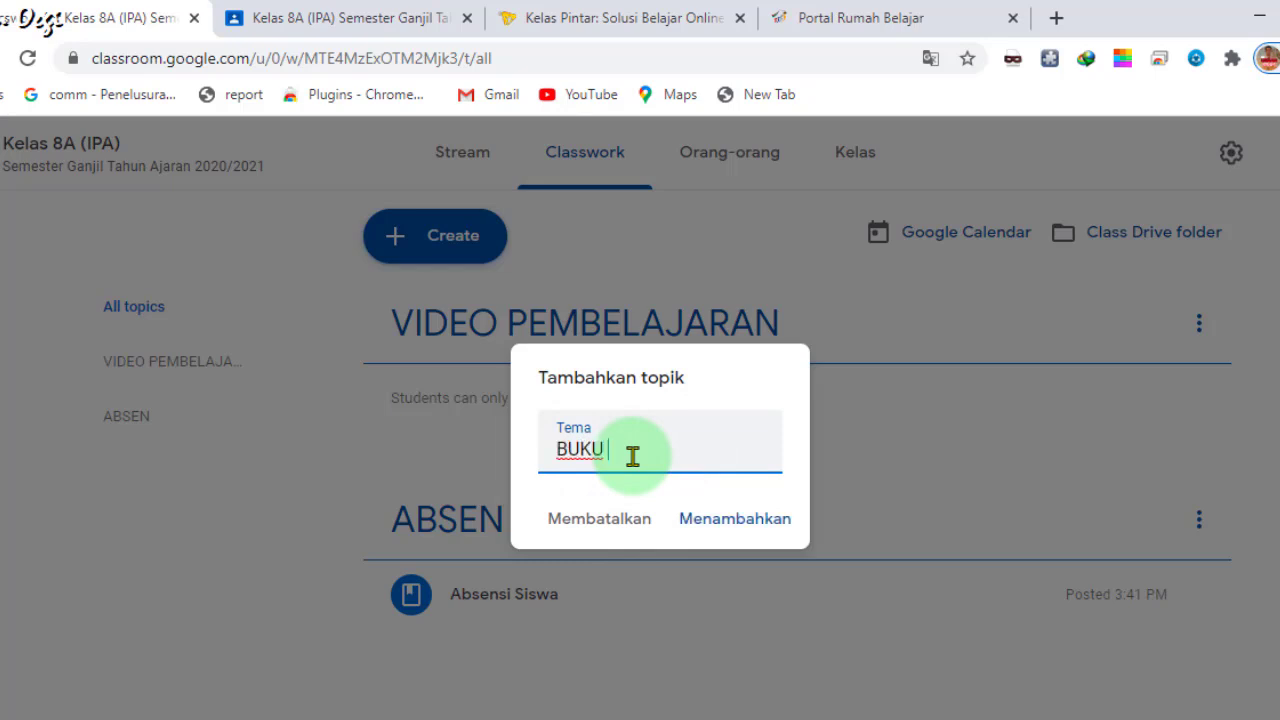
type("ELEKTRONIK SISWA")
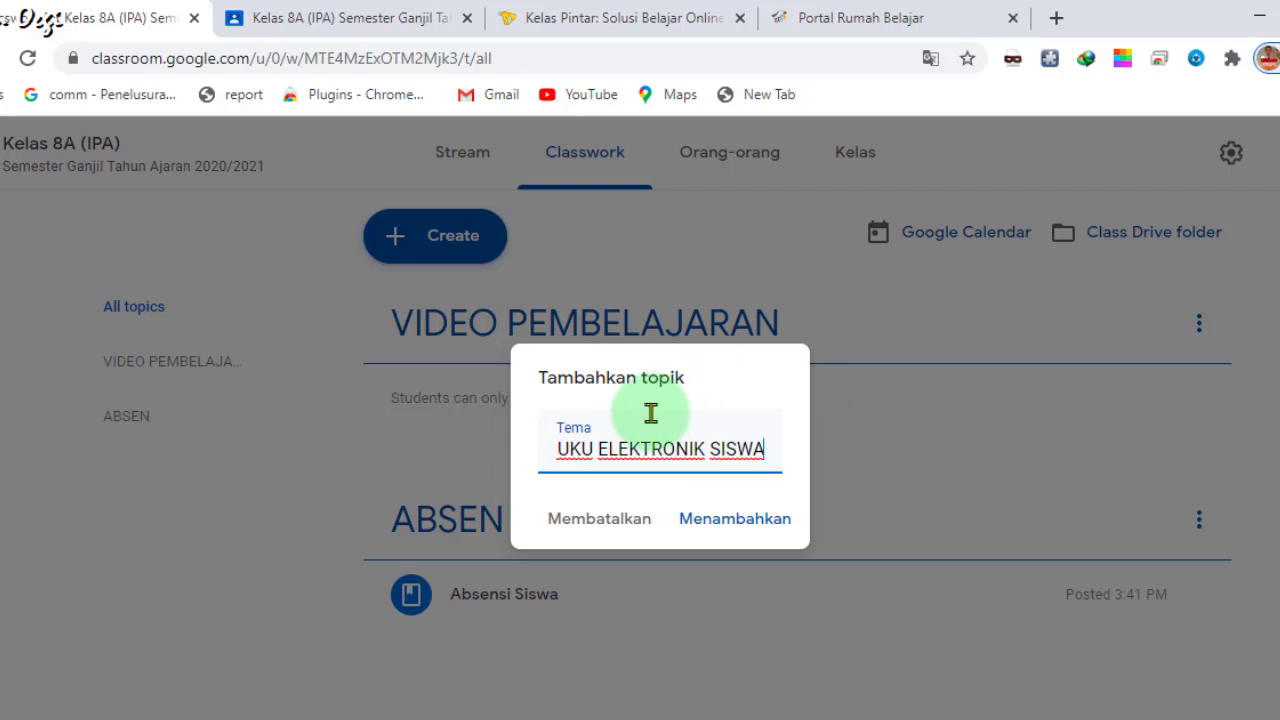
left_click(560, 447)
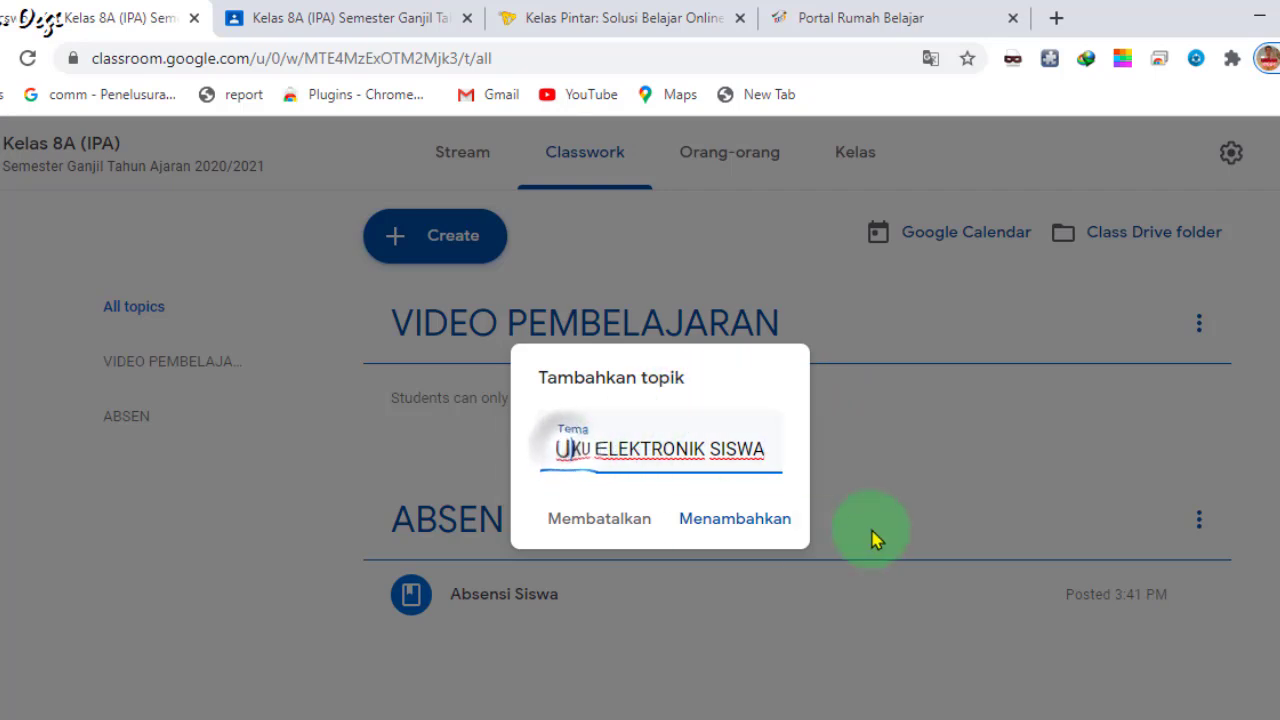
key("Left")
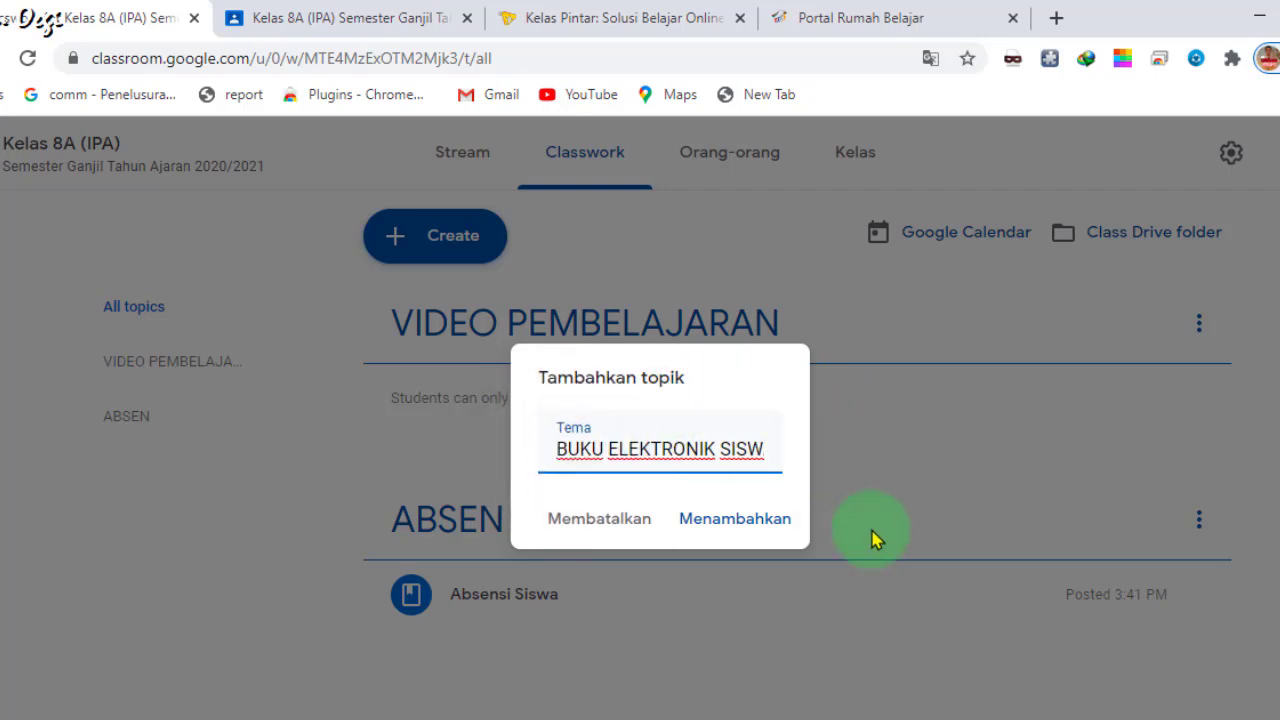
left_click(736, 530)
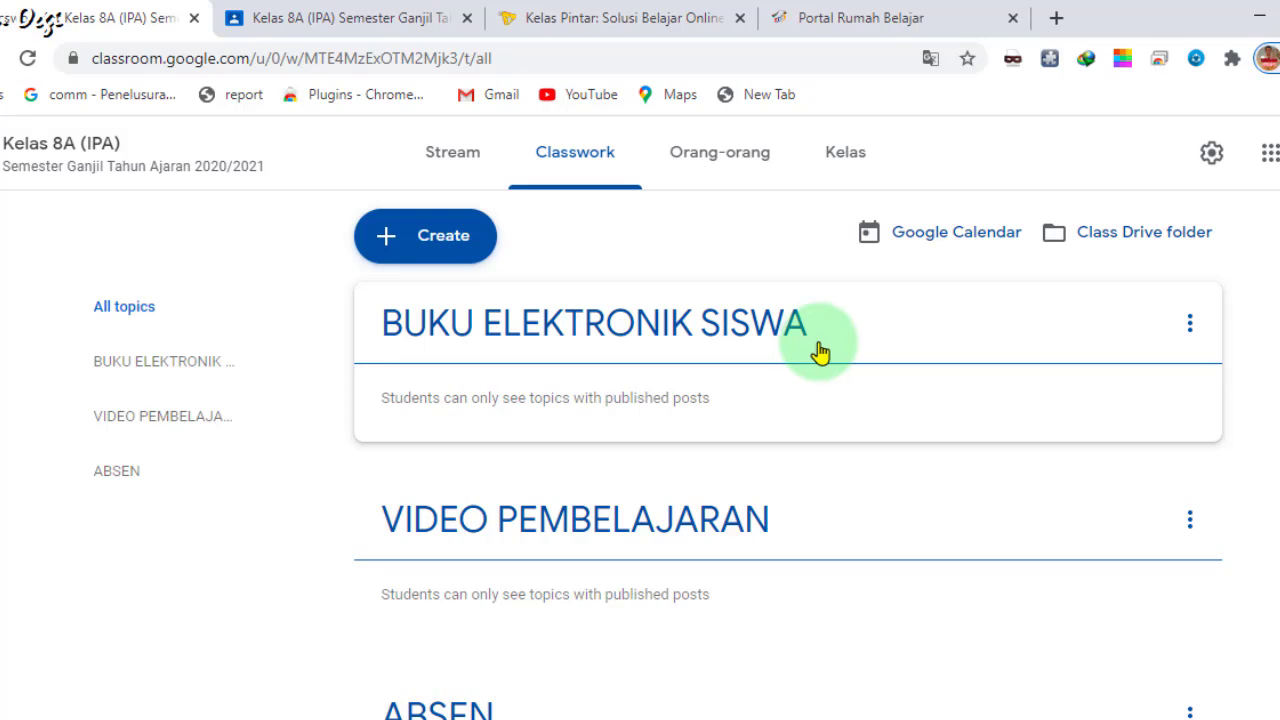
- Add a classwork topic named SLIDE PRESENTASI to the class
left_click(408, 253)
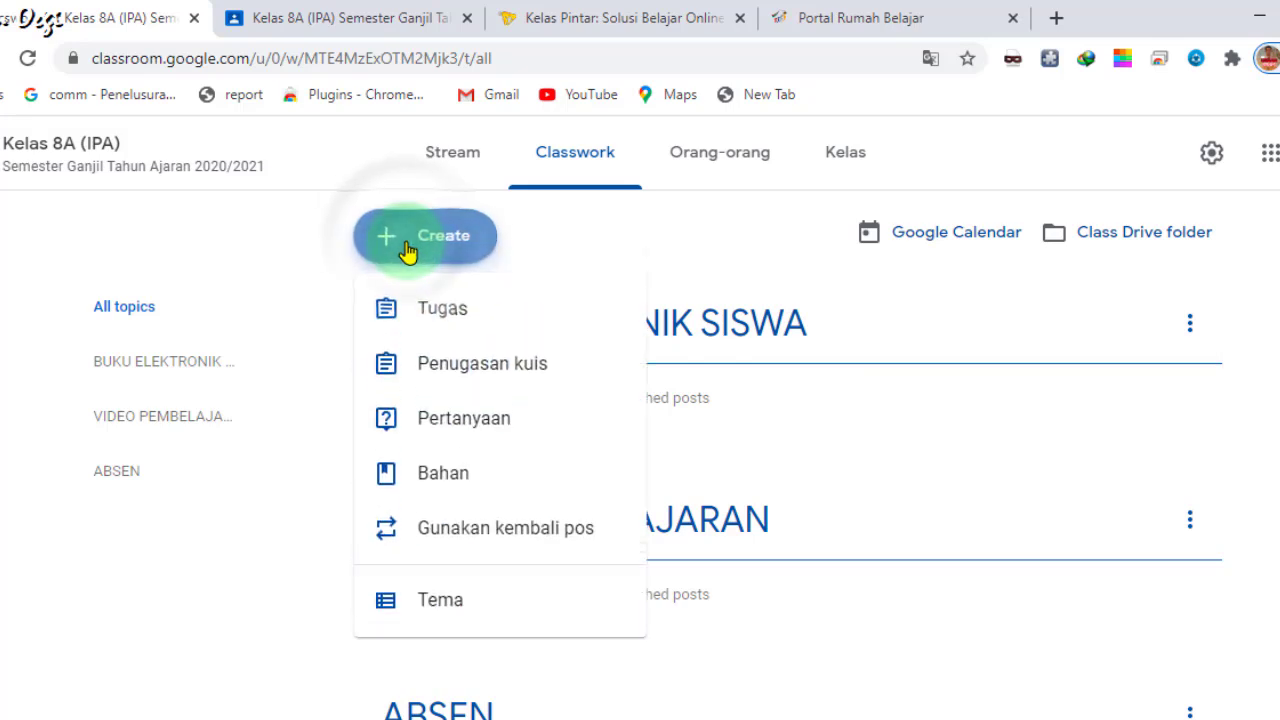
left_click(412, 250)
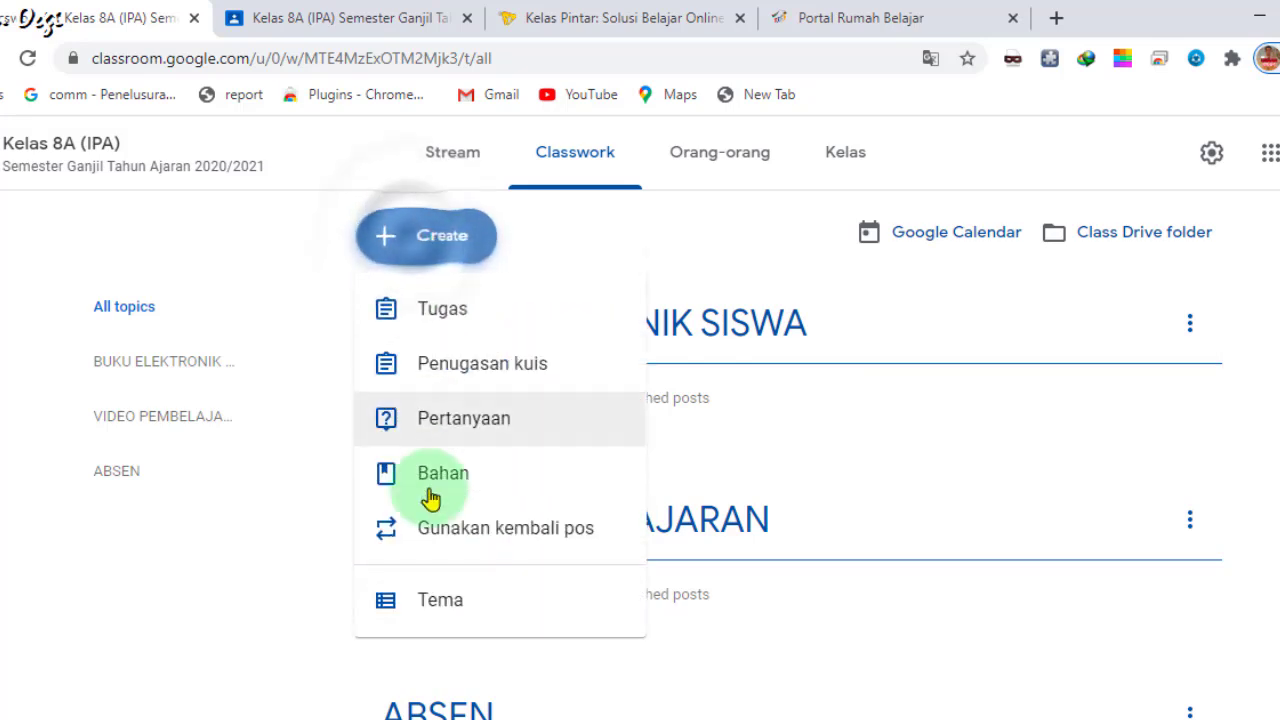
left_click(443, 620)
left_click(606, 449)
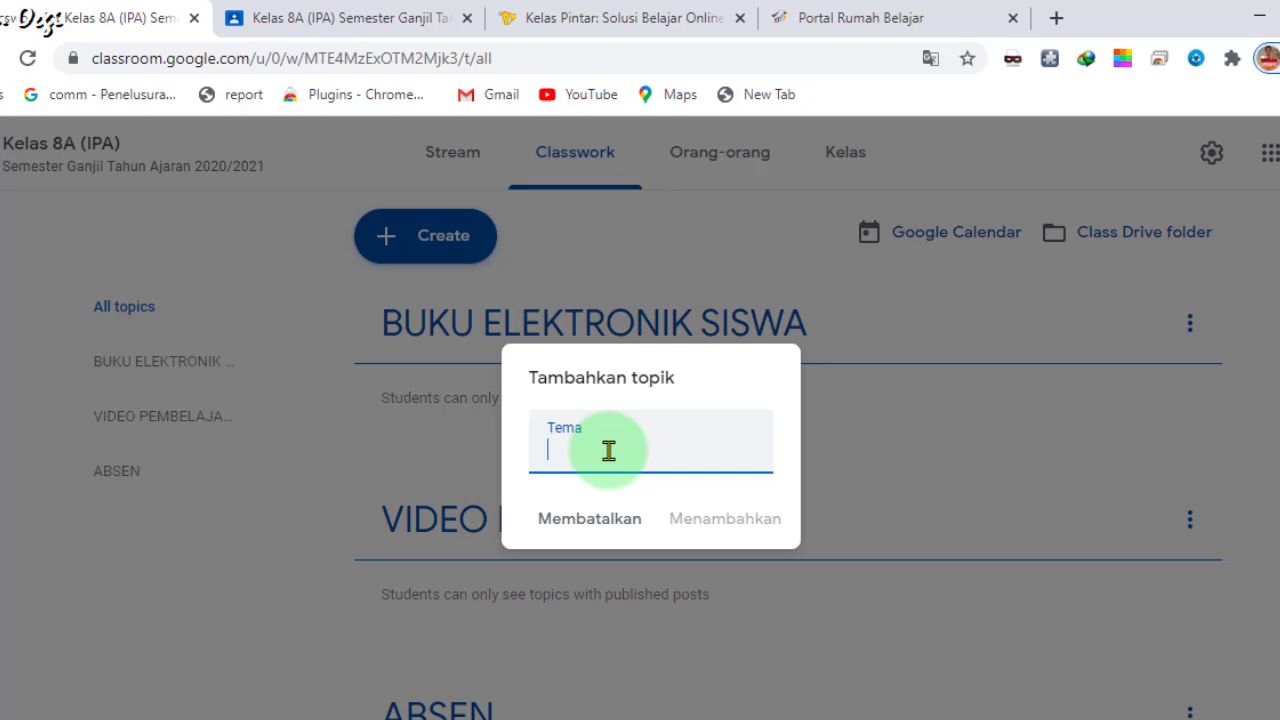
type("L")
key("BackSpace")
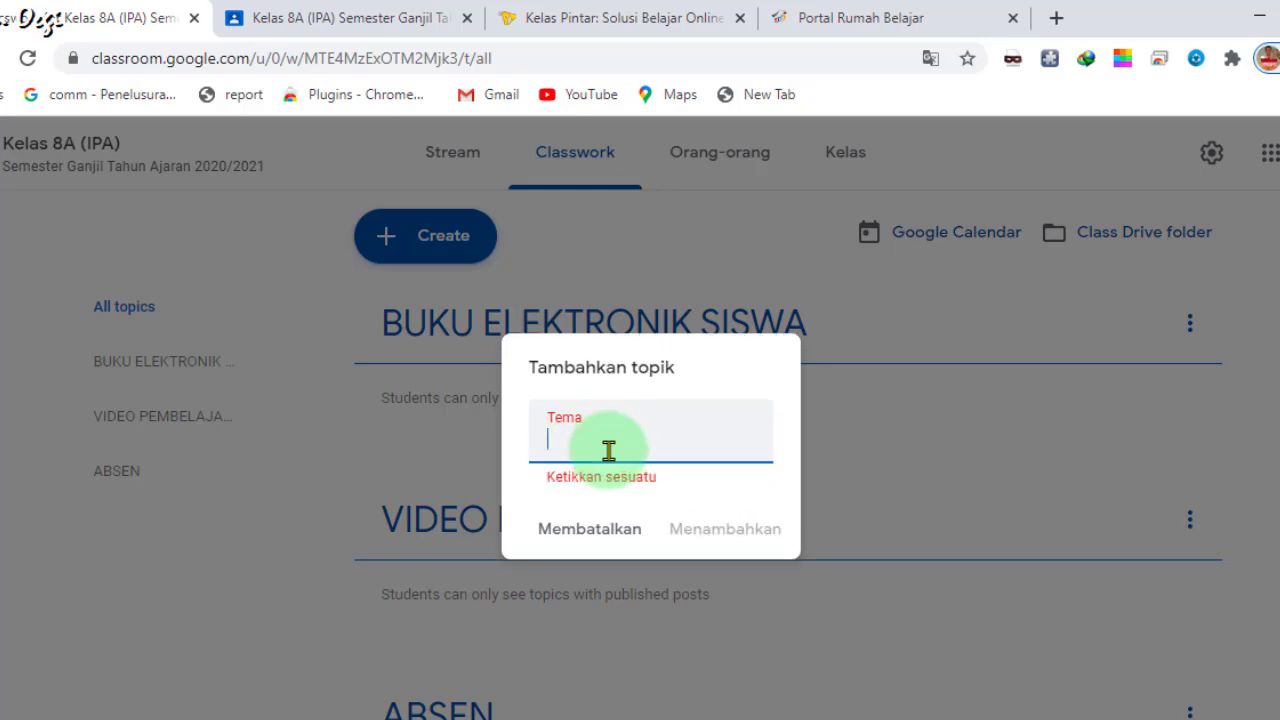
type("SLEDE")
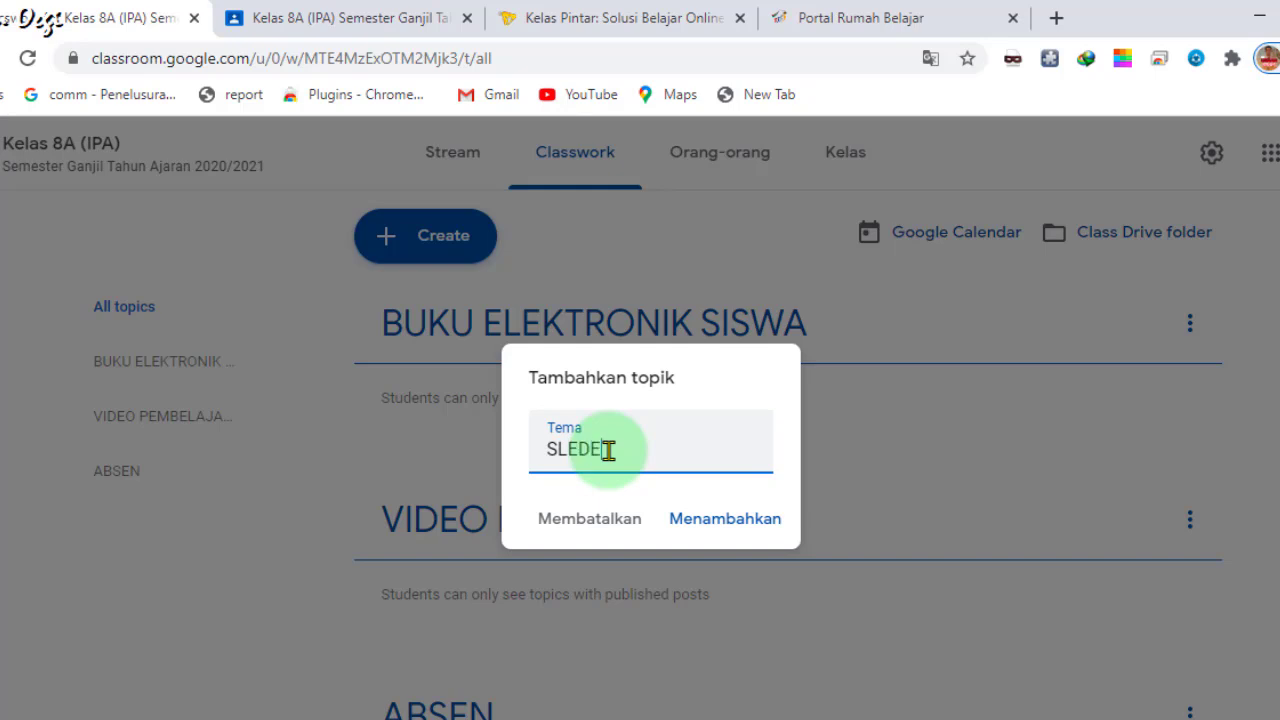
key("BackSpace")
key("BackSpace")
key("BackSpace")
type("IDE PRESENTASI")
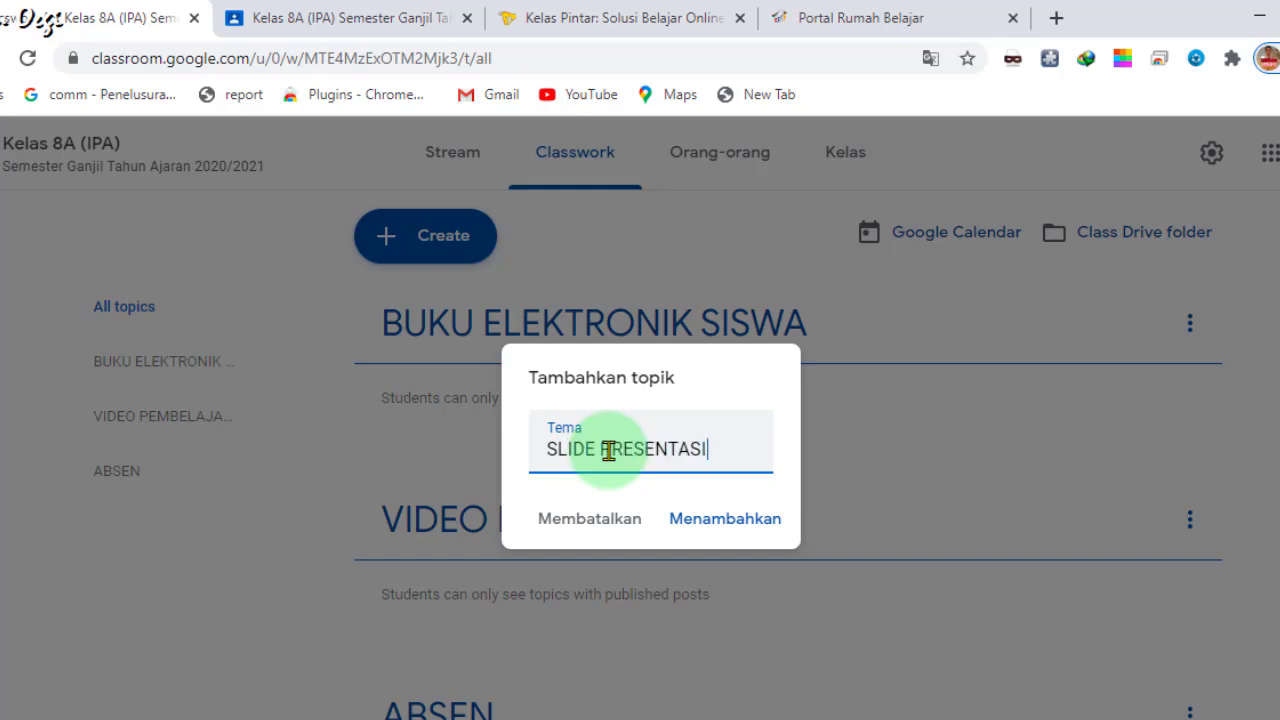
left_click(737, 530)
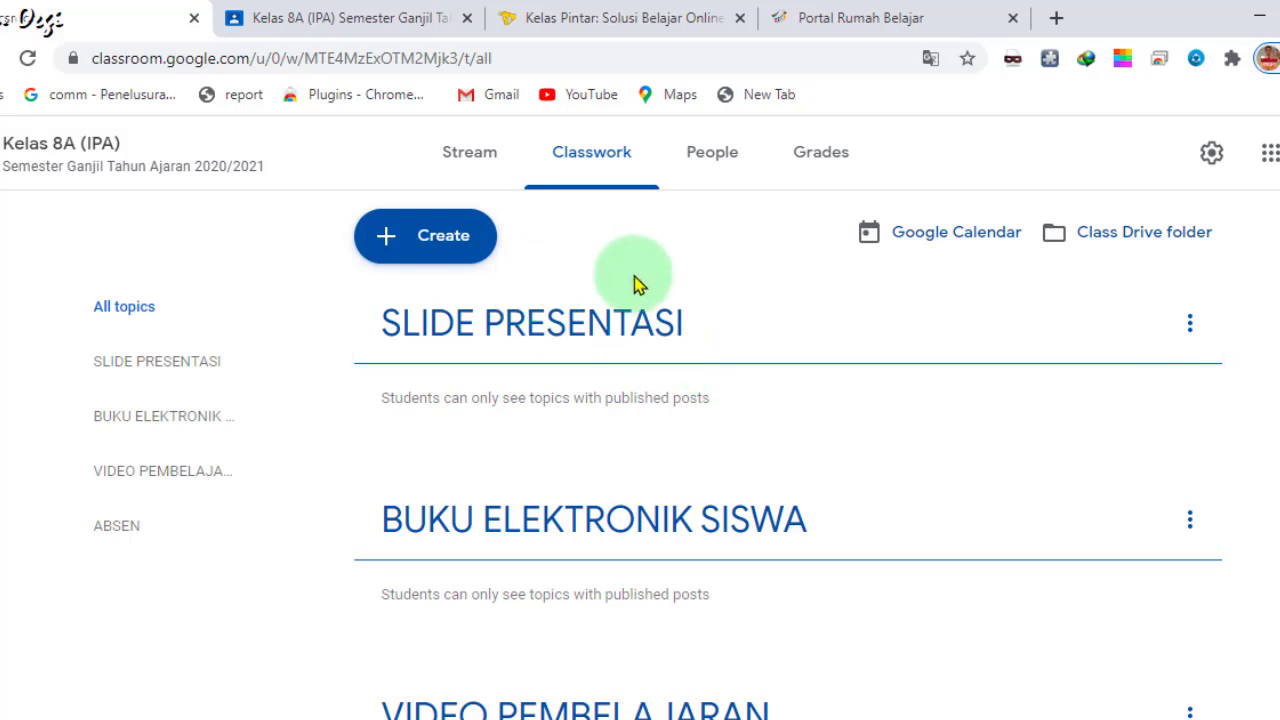
- Create the classwork topic TUGAS DAN KUIS for assignments and quizzes
left_click(427, 258)
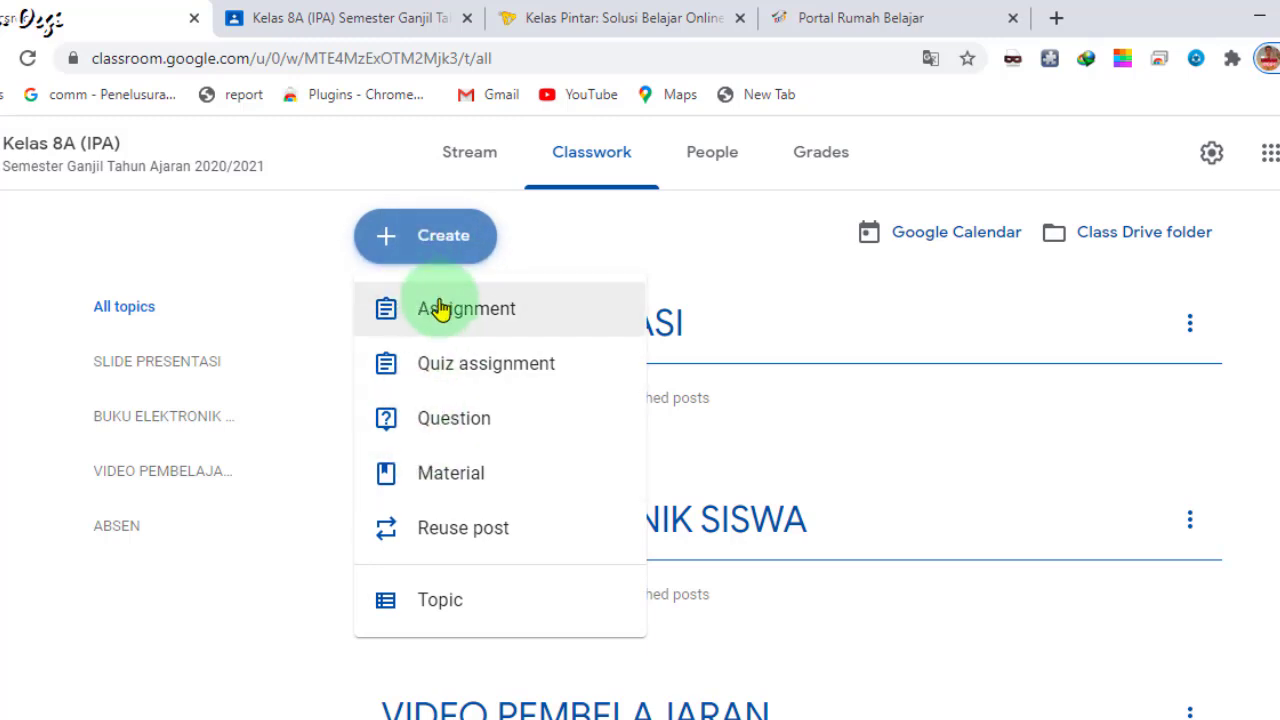
left_click(430, 256)
left_click(429, 256)
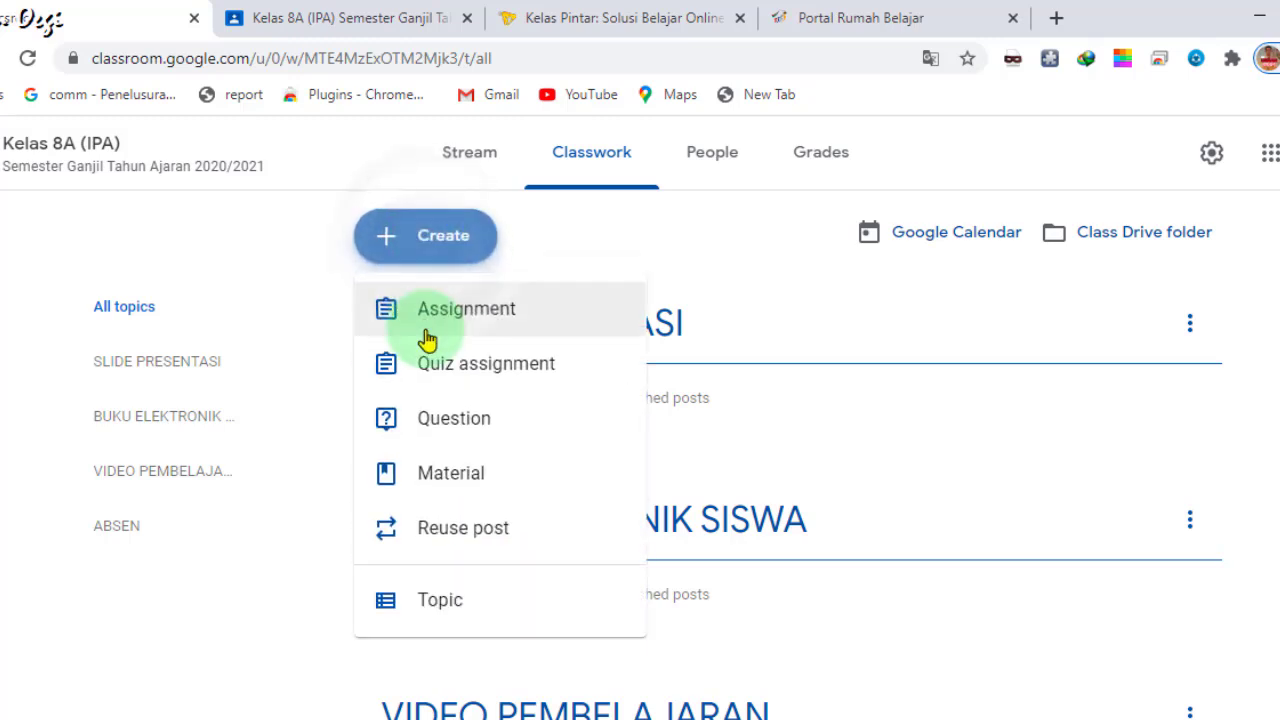
left_click(440, 620)
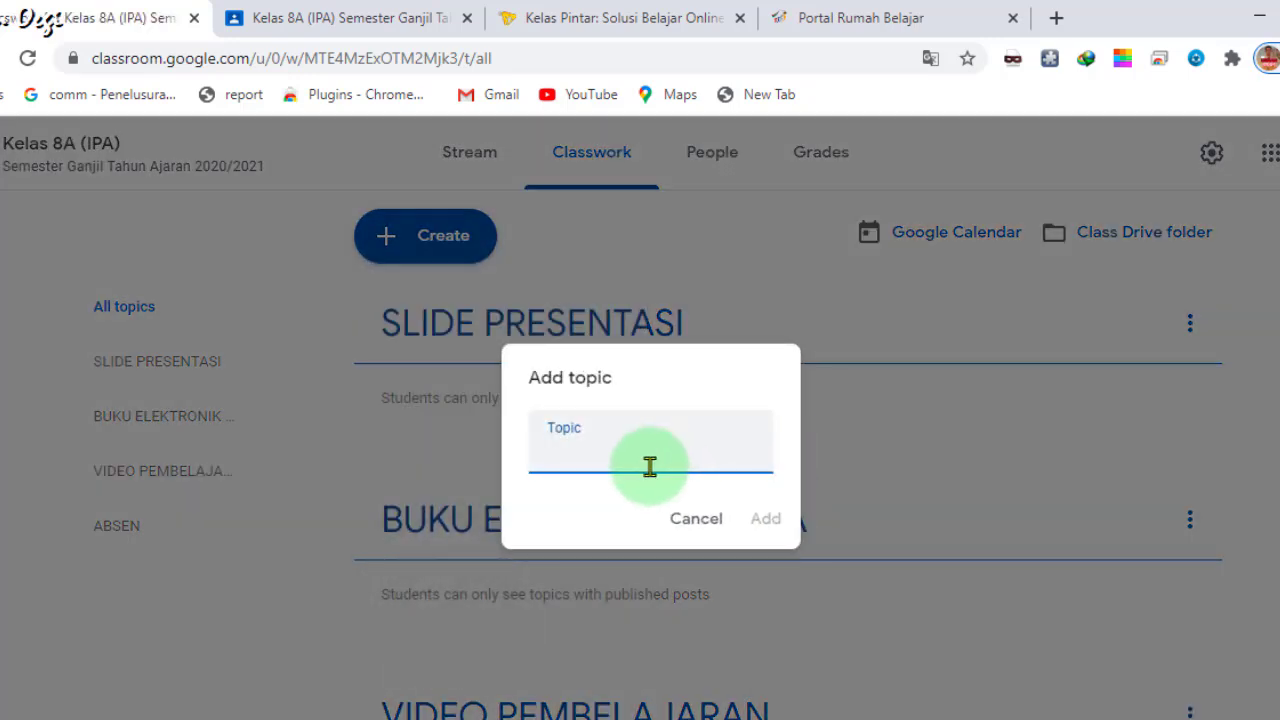
type("TUGAS DAN ")
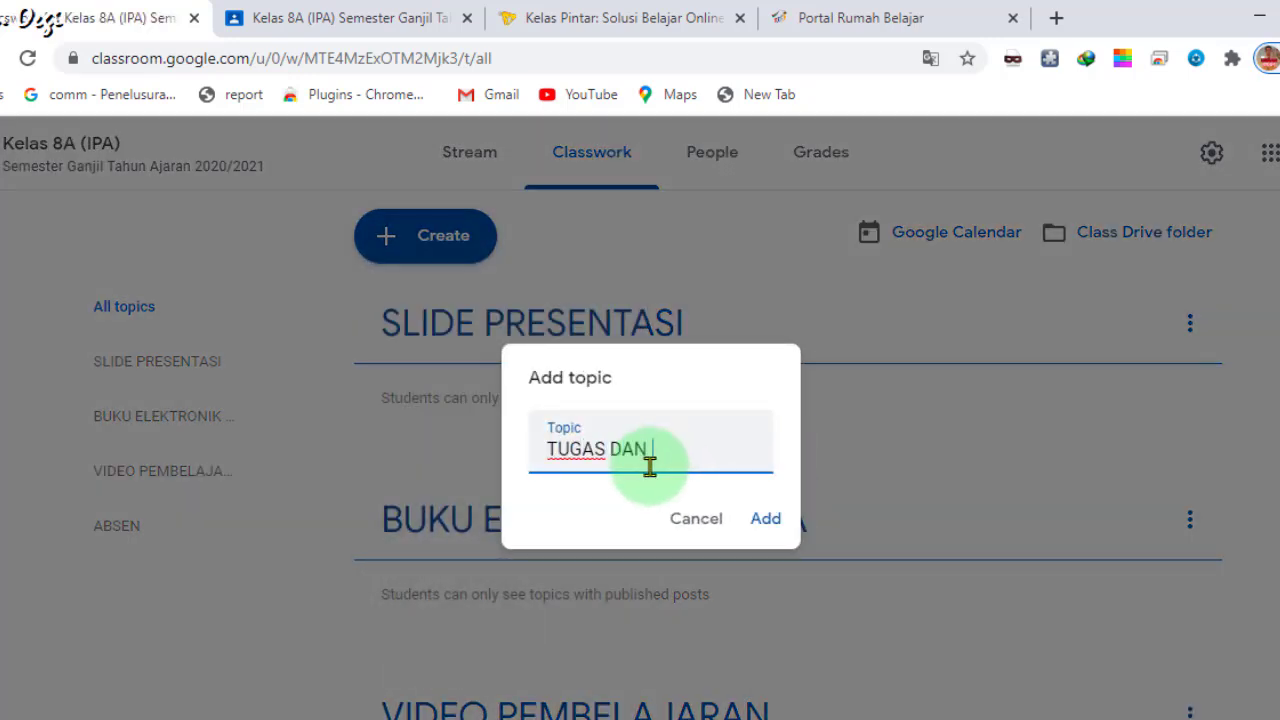
type("KUIS")
left_click(766, 519)
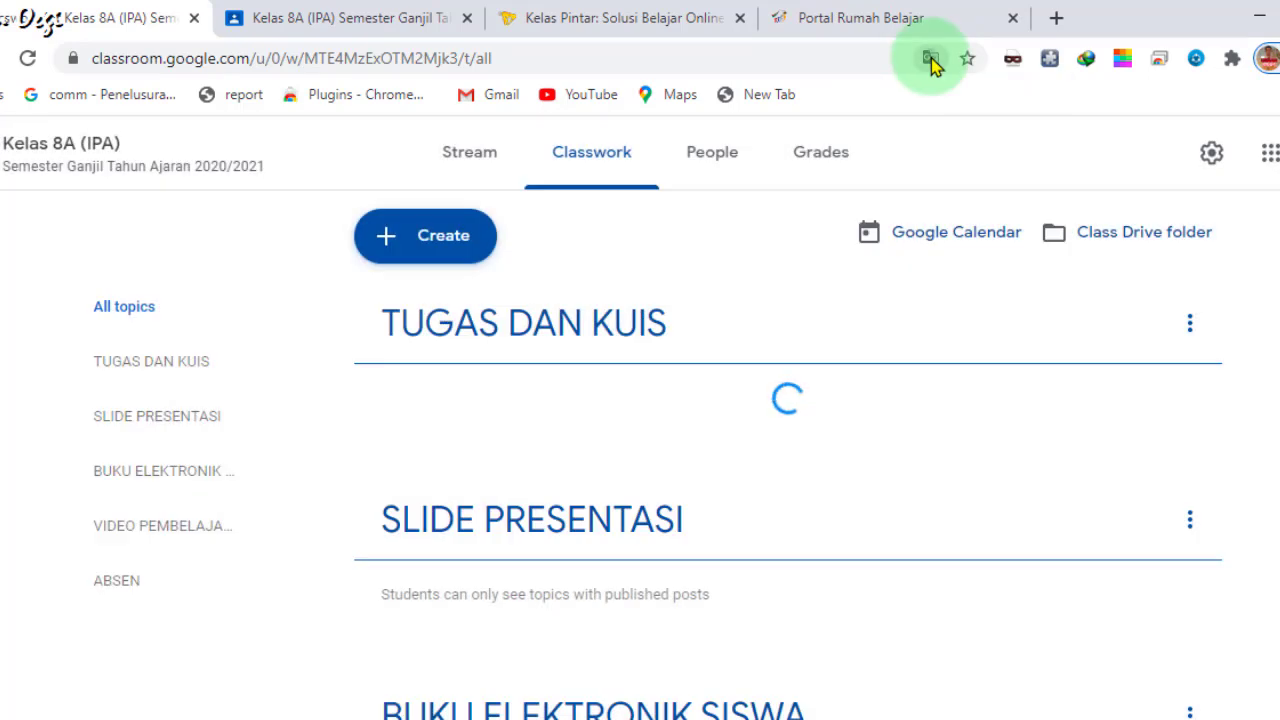
- Translate the page into Indonesian and add a classwork topic named UJIAN
left_click(930, 58)
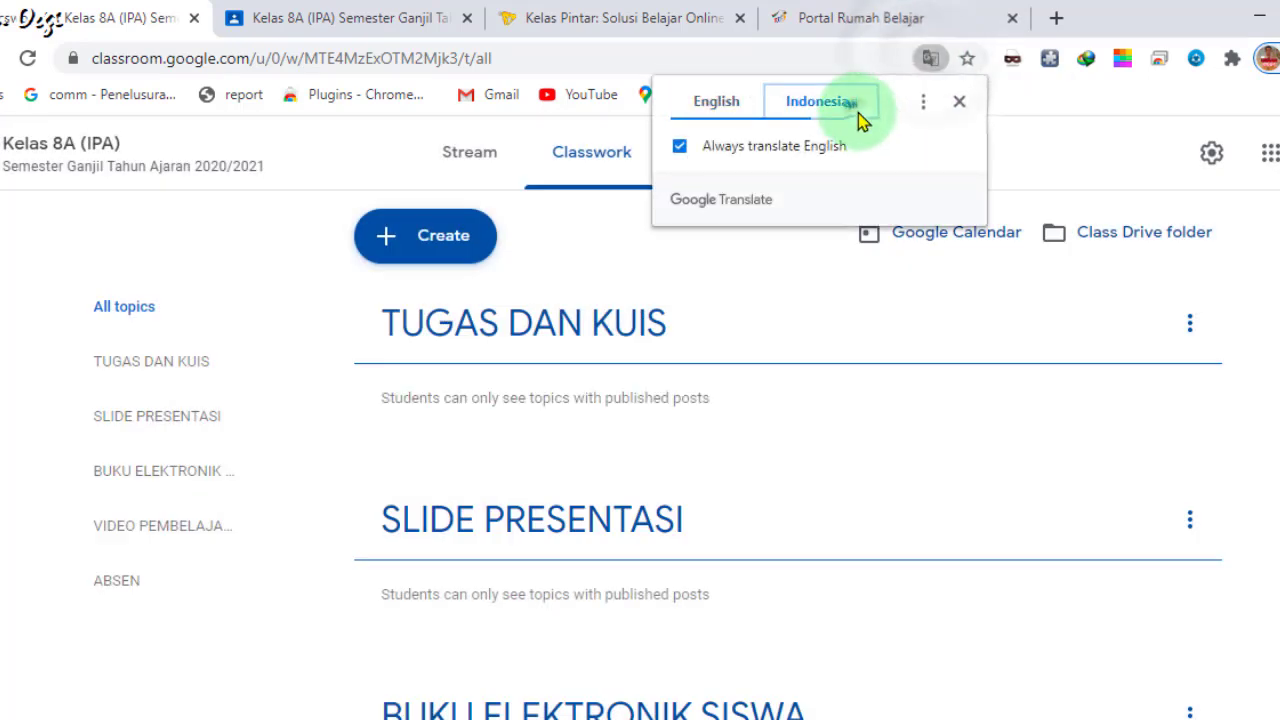
left_click(858, 110)
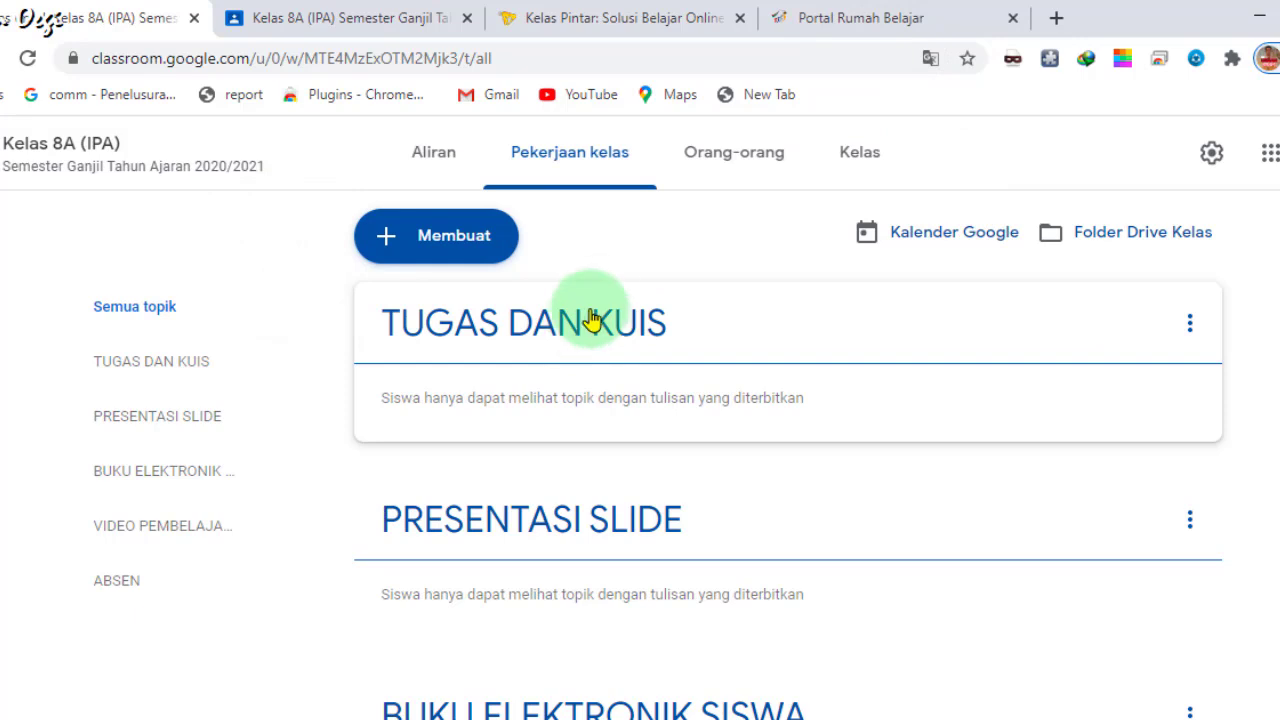
left_click(429, 250)
left_click(429, 598)
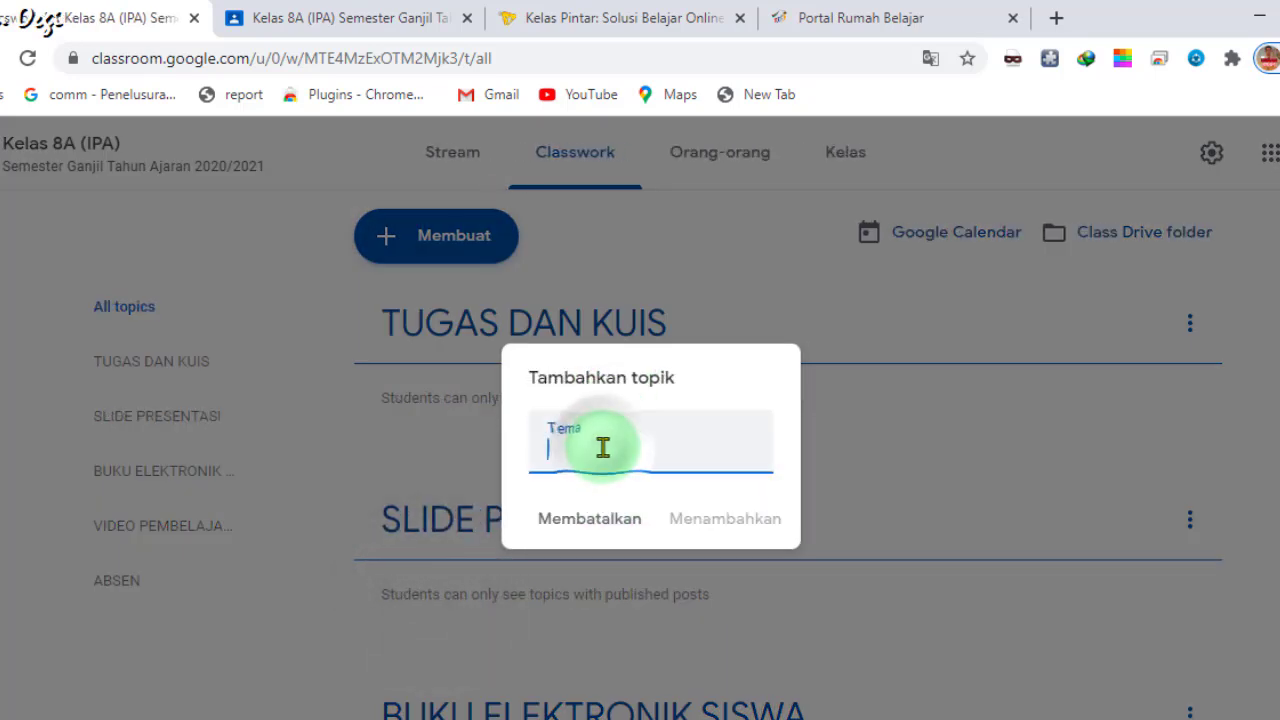
type("UJIAN")
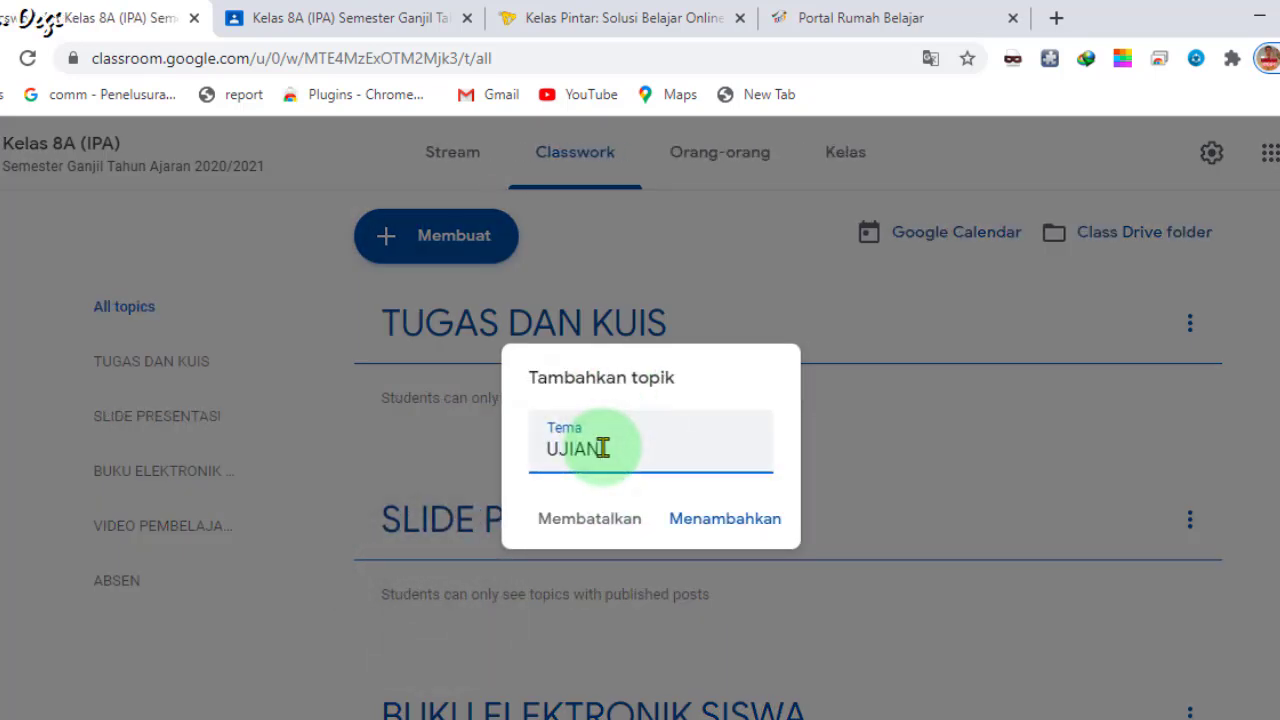
left_click(722, 530)
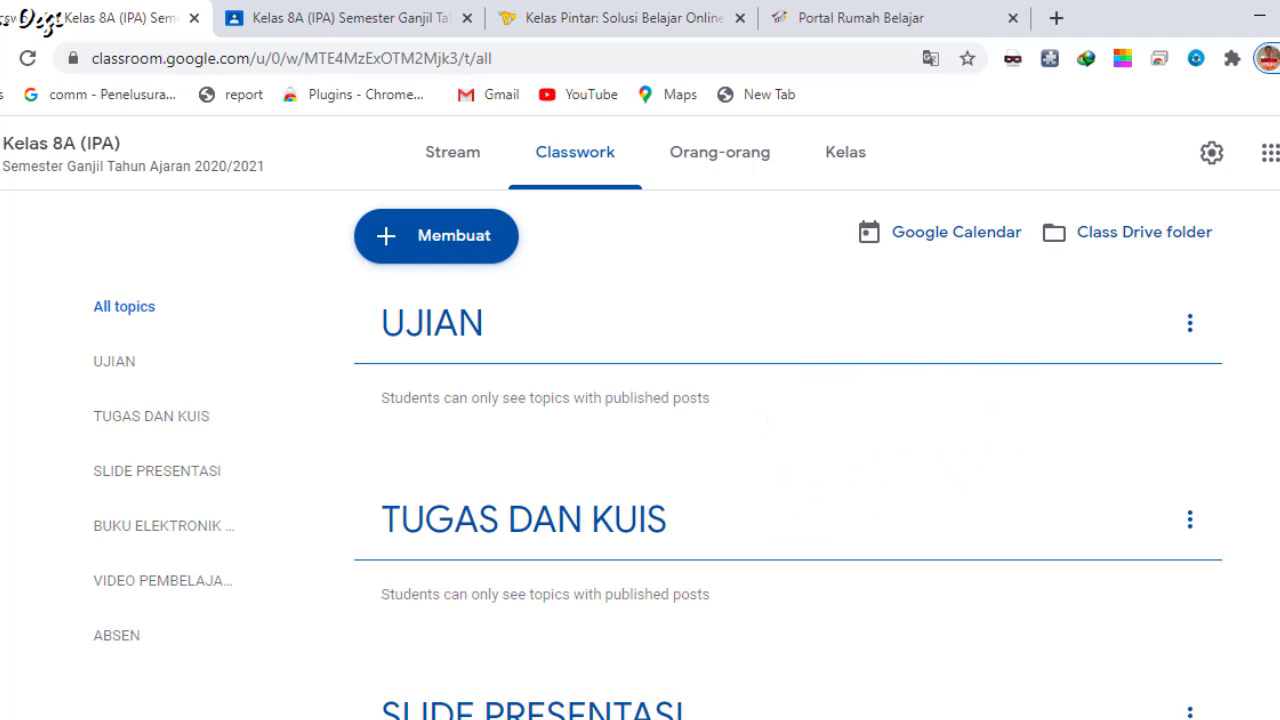
scroll(788, 450, "down", 7)
scroll(788, 450, "up", 4)
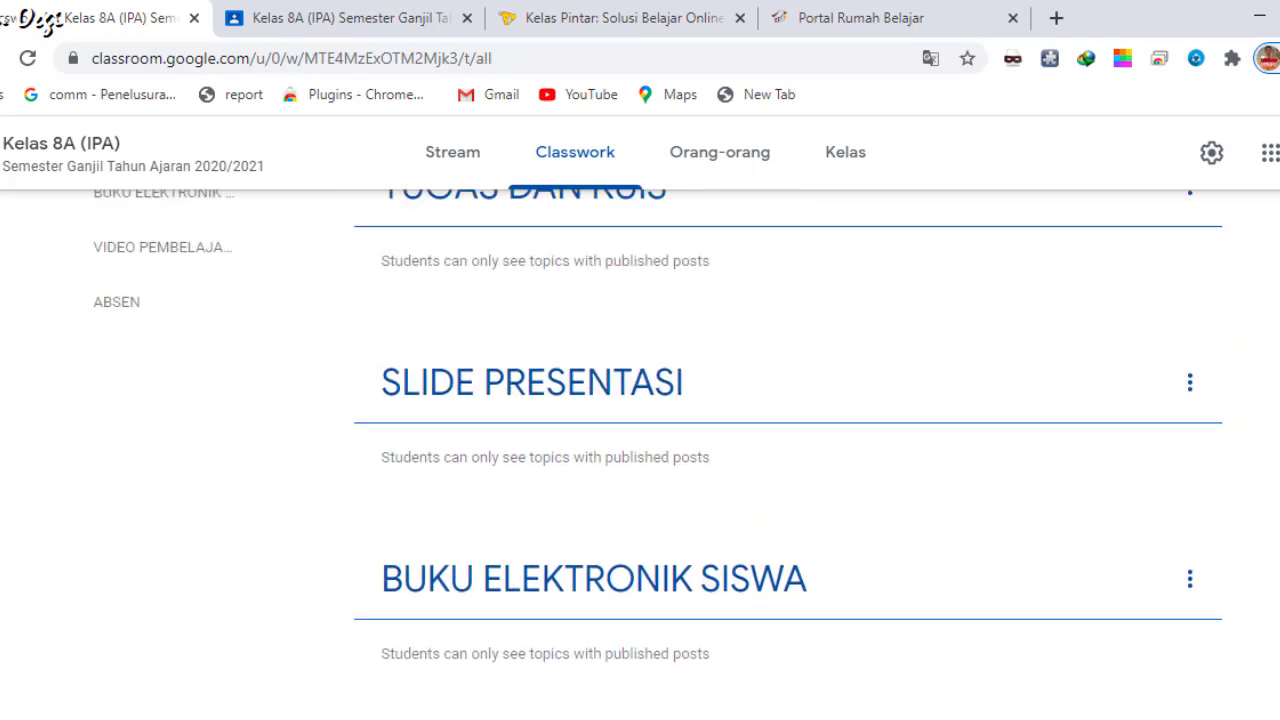
scroll(788, 450, "up", 3)
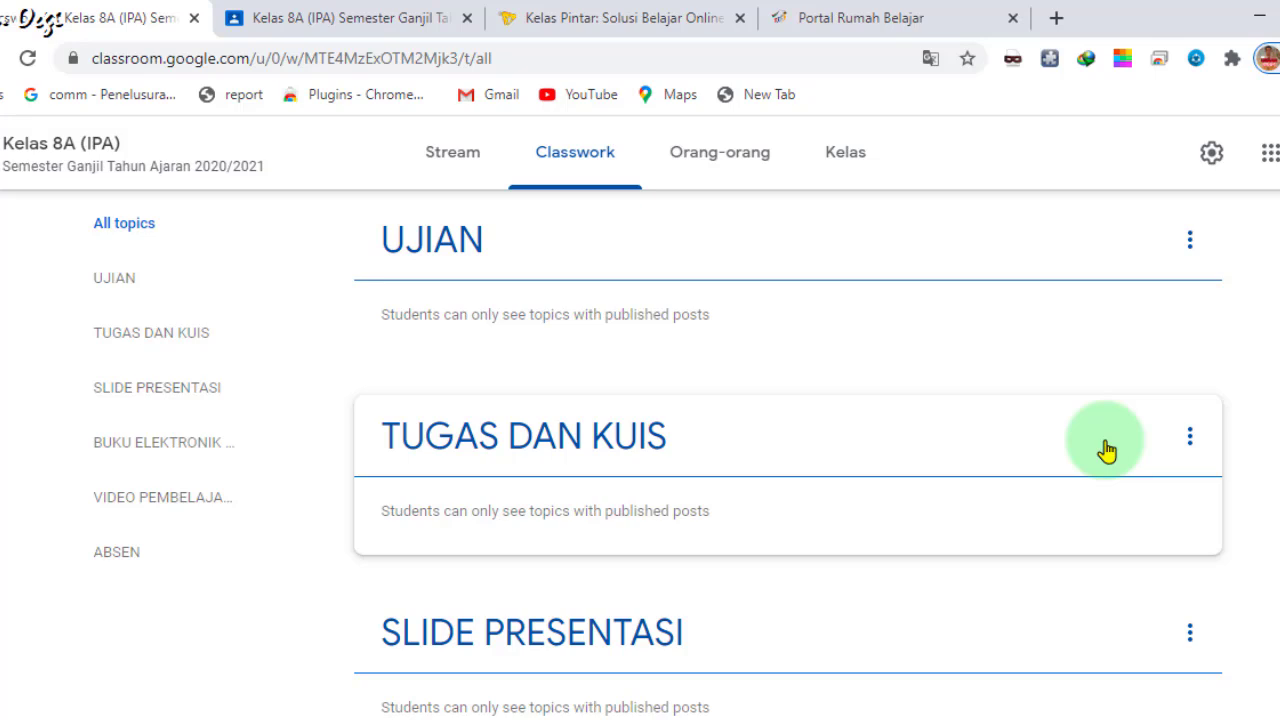
scroll(1107, 452, "down", 3)
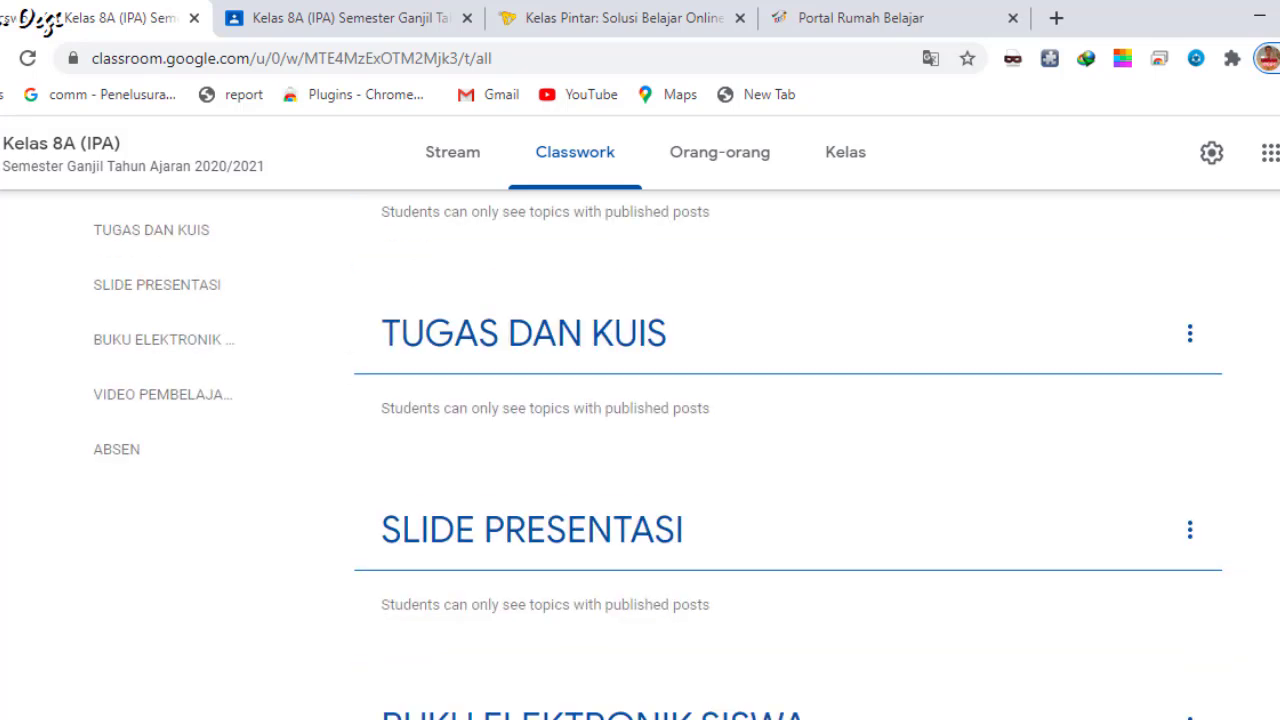
- Review the order of all topics on the classwork page, from UJIAN through ABSEN
scroll(1107, 452, "up", 2)
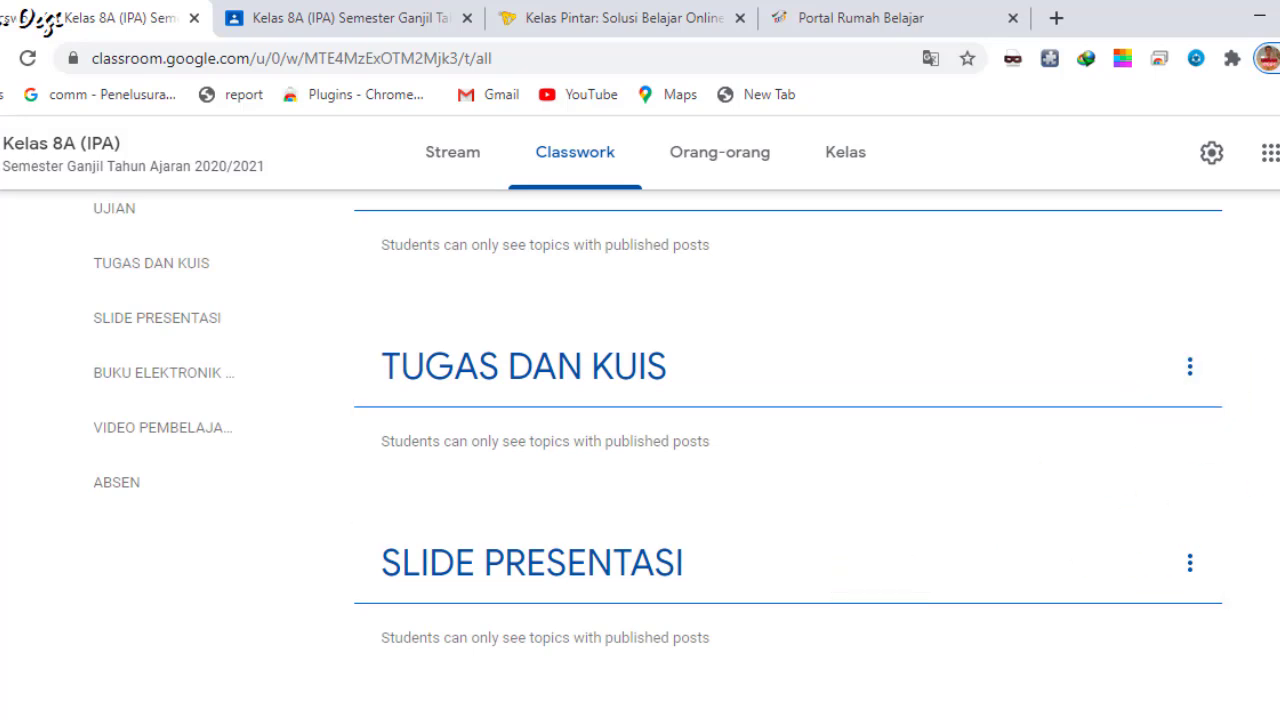
scroll(788, 450, "down", 2)
scroll(788, 450, "up", 3)
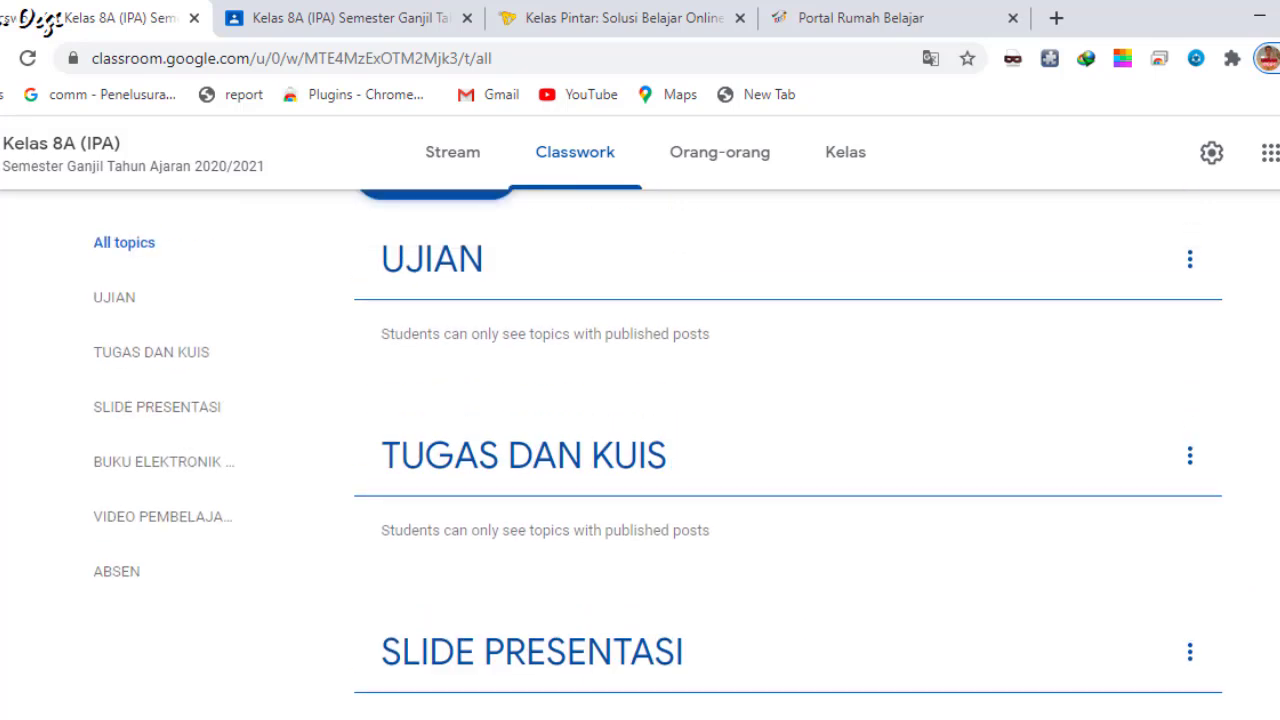
scroll(788, 450, "down", 4)
scroll(788, 450, "down", 2)
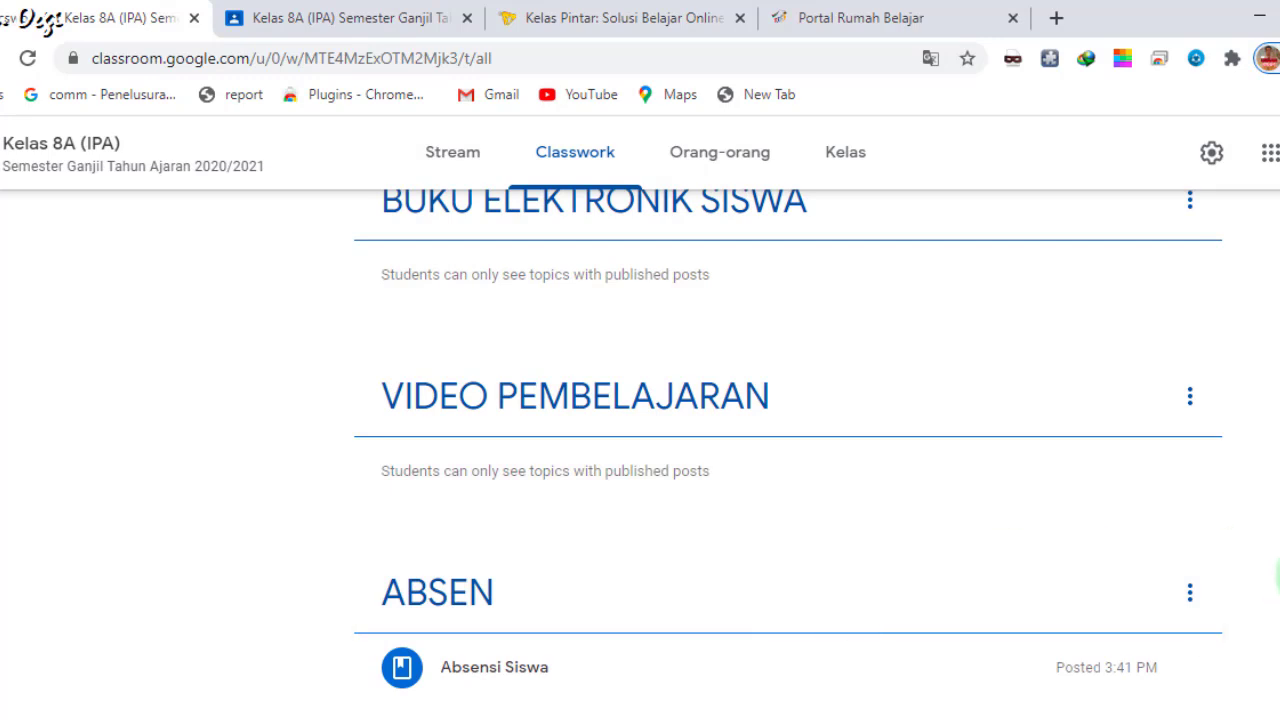
scroll(788, 450, "up", 2)
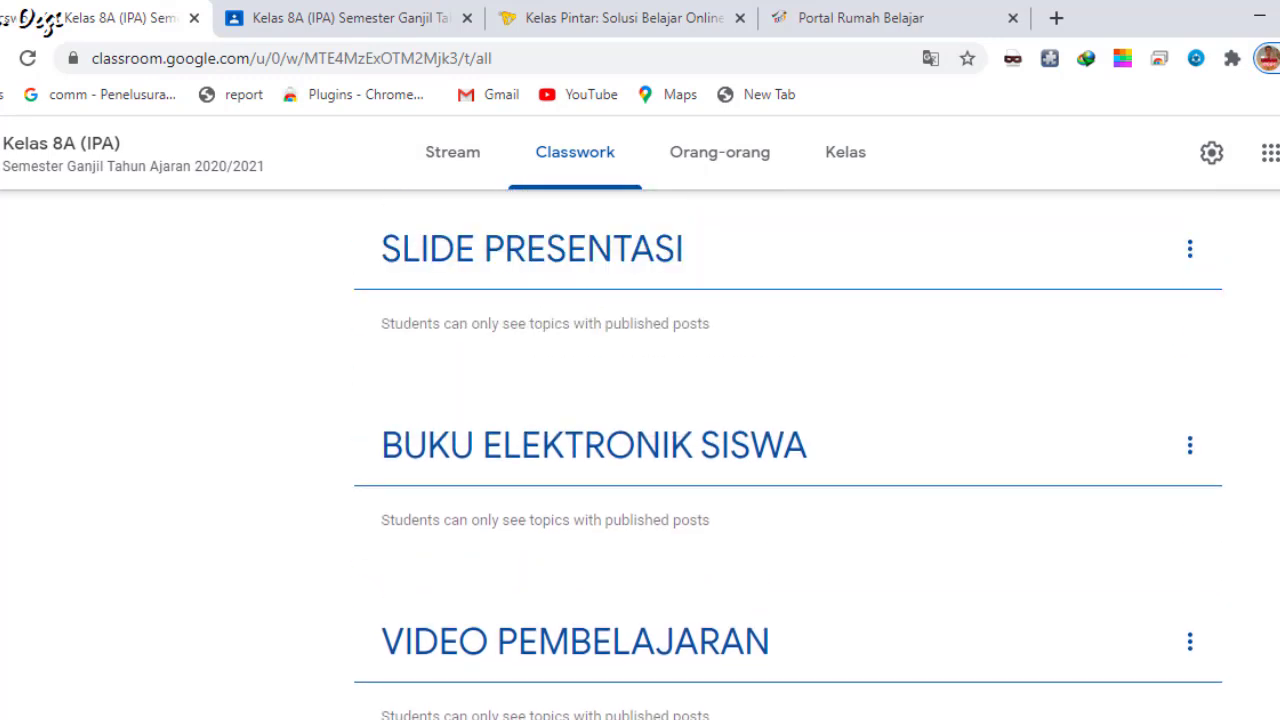
scroll(788, 450, "up", 4)
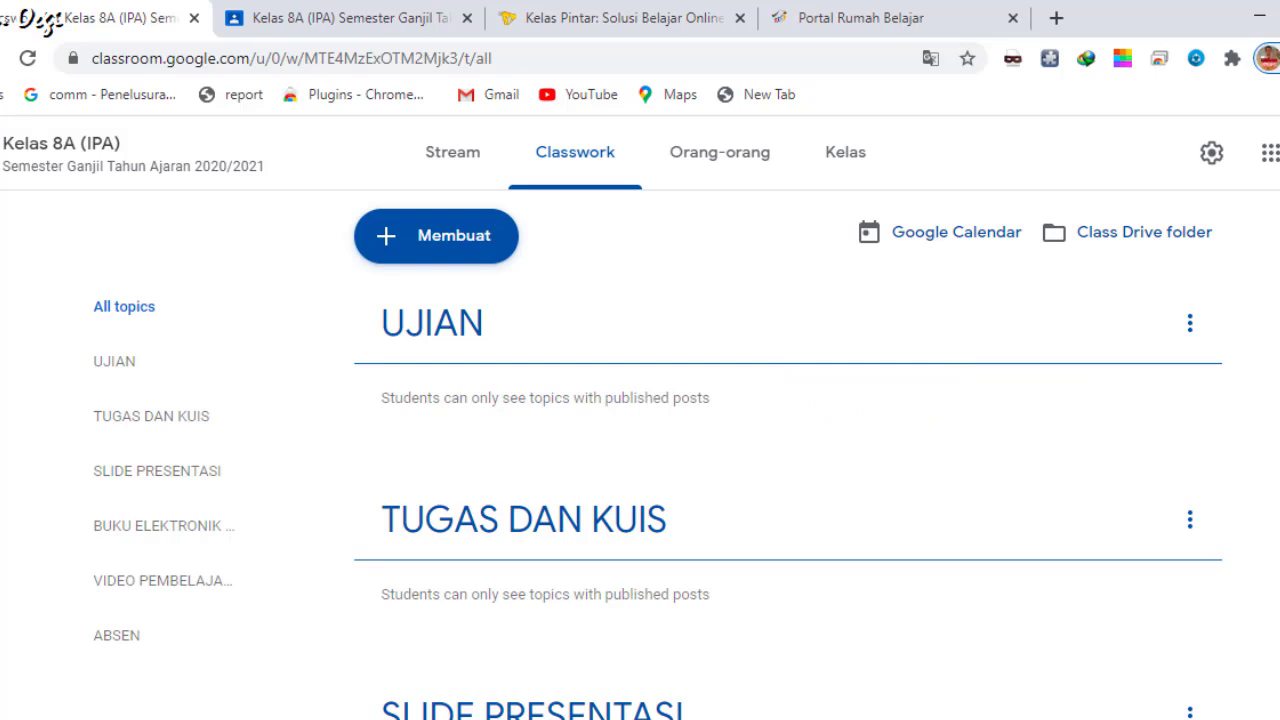
scroll(788, 450, "down", 6)
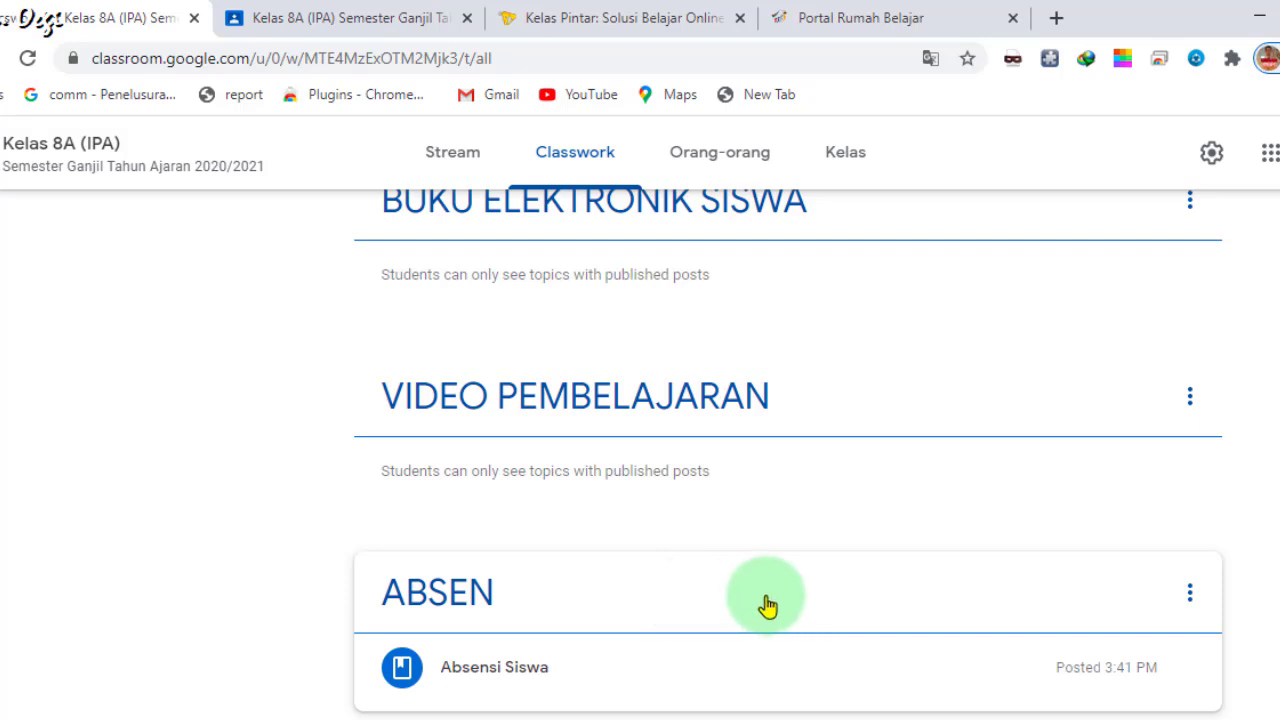
scroll(767, 605, "up", 6)
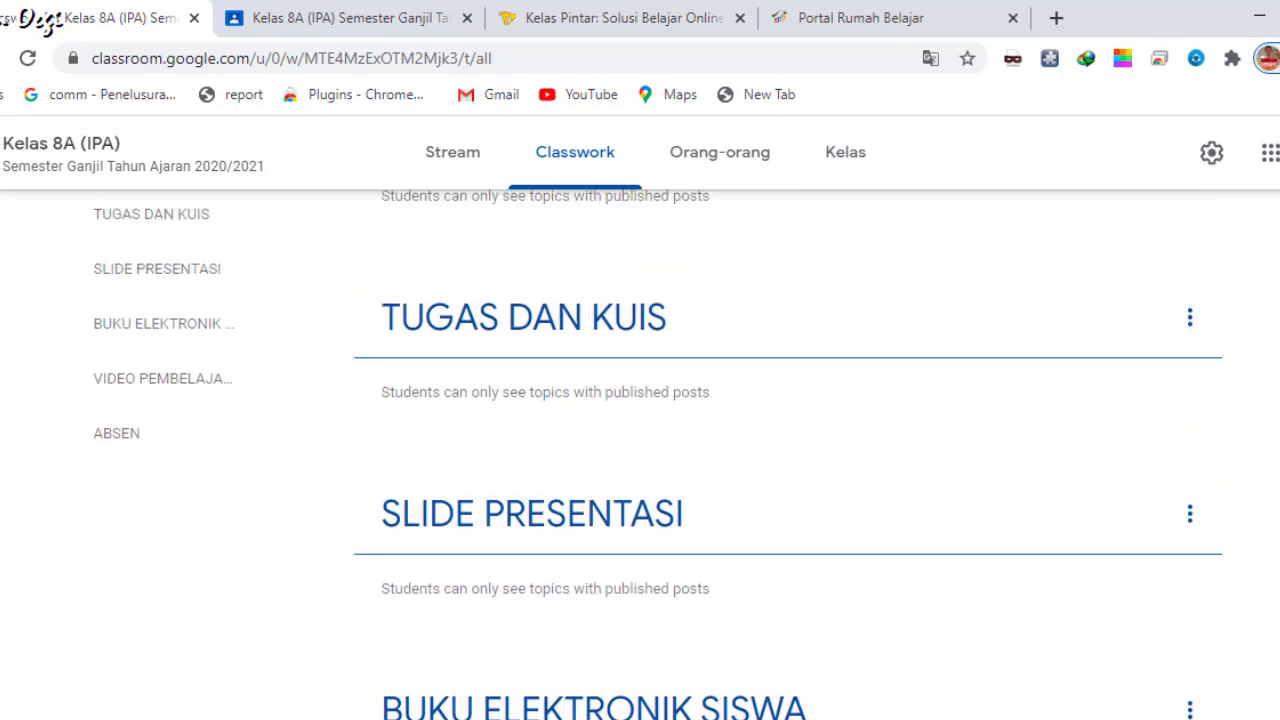
scroll(1277, 432, "down", 4)
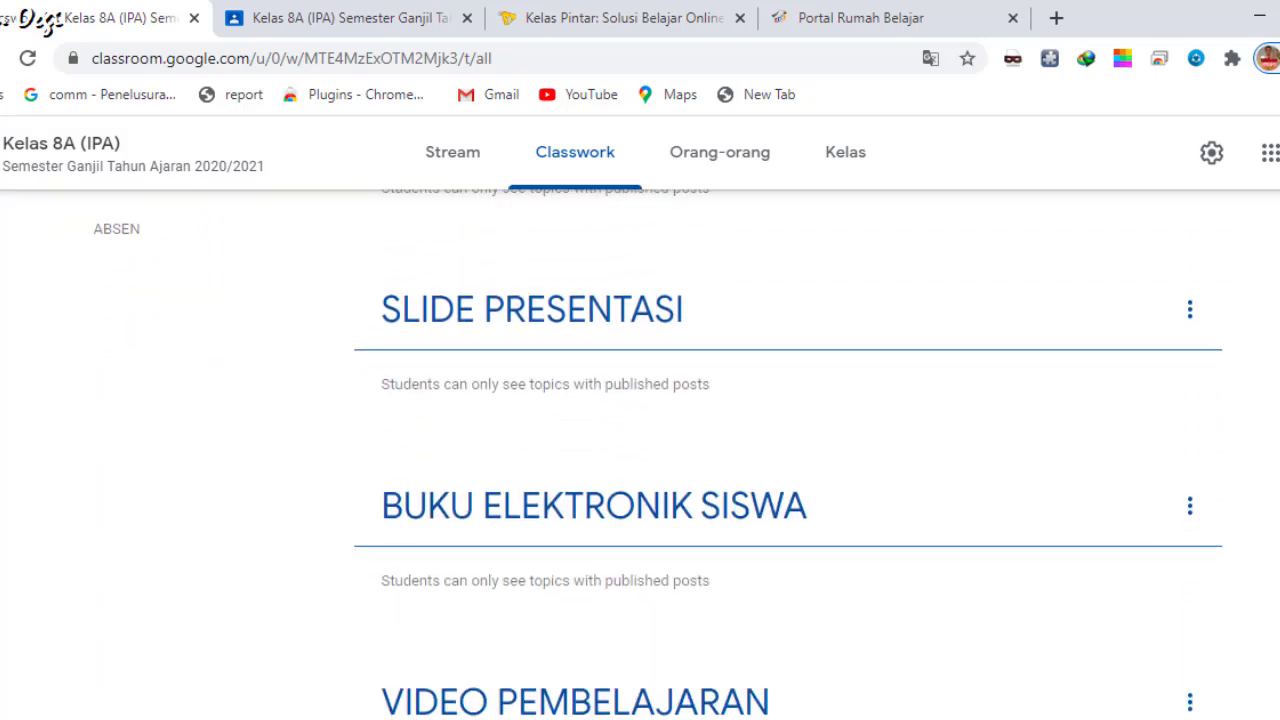
scroll(700, 600, "down", 2)
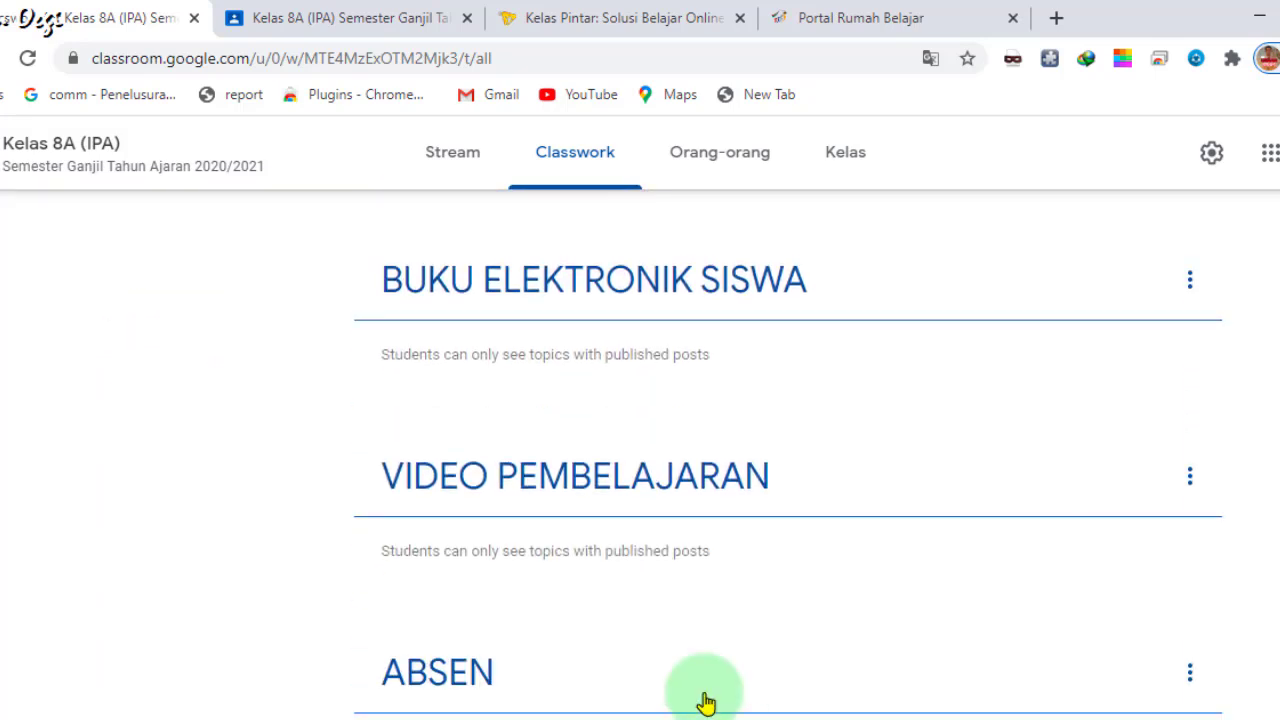
- Move the ABSEN topic with its Absensi Siswa material above UJIAN, to the start of the classwork topics
left_click(607, 678)
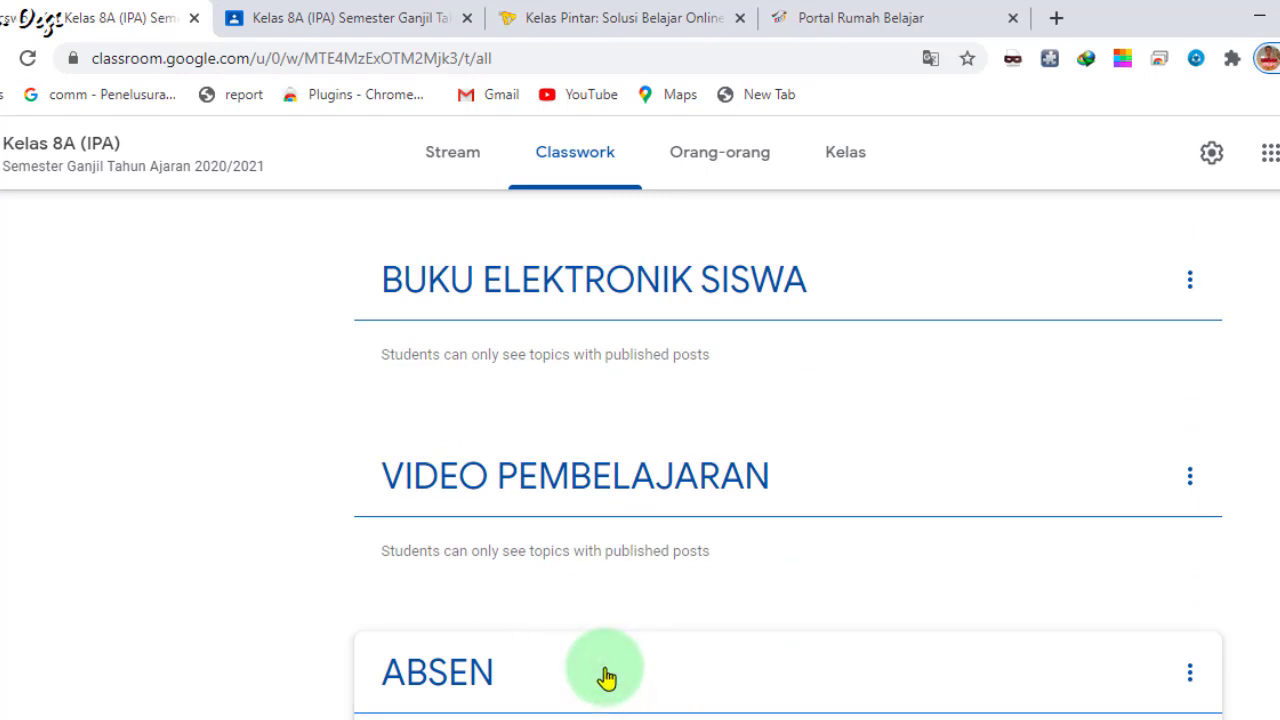
left_click_drag(607, 678, 608, 214)
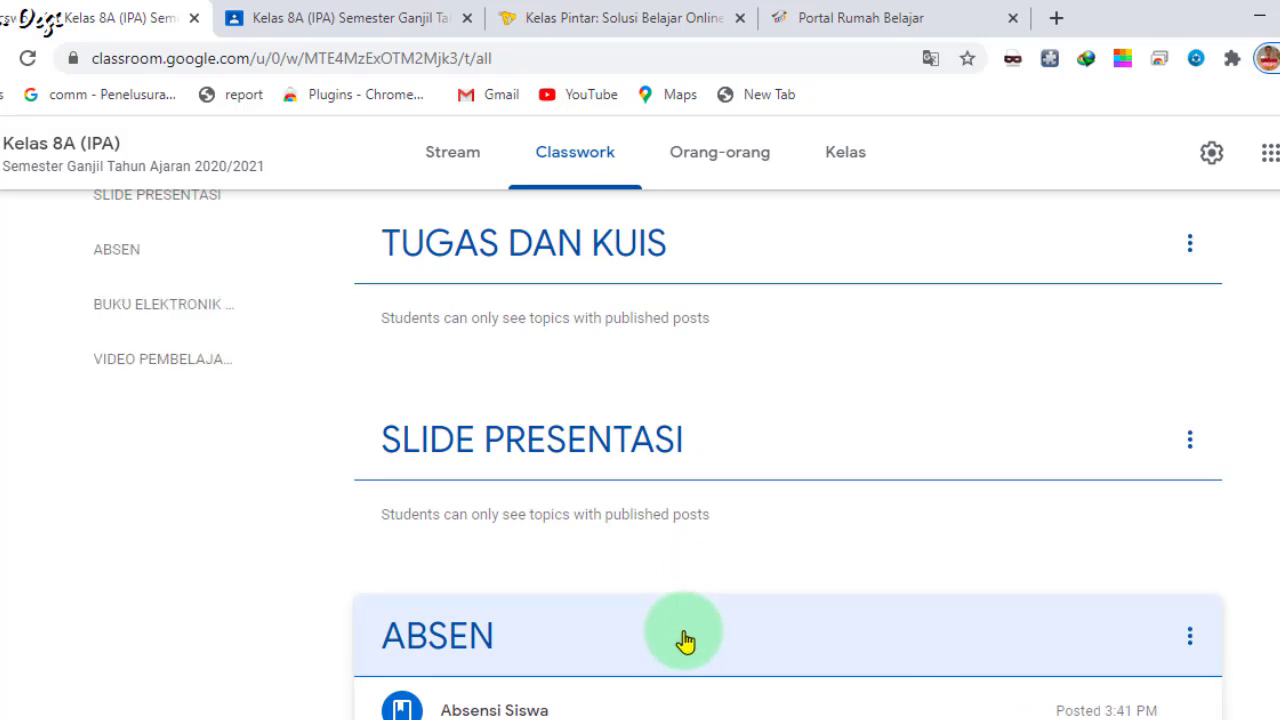
left_click_drag(685, 640, 691, 277)
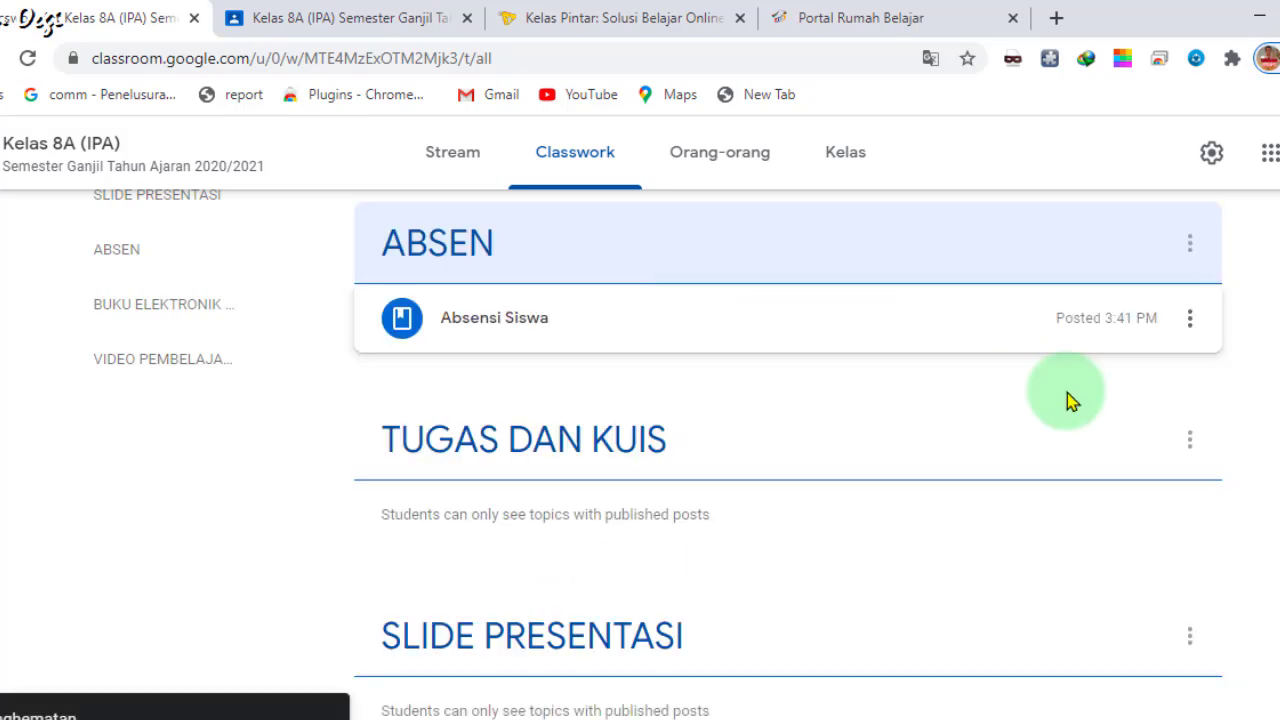
scroll(608, 537, "up", 3)
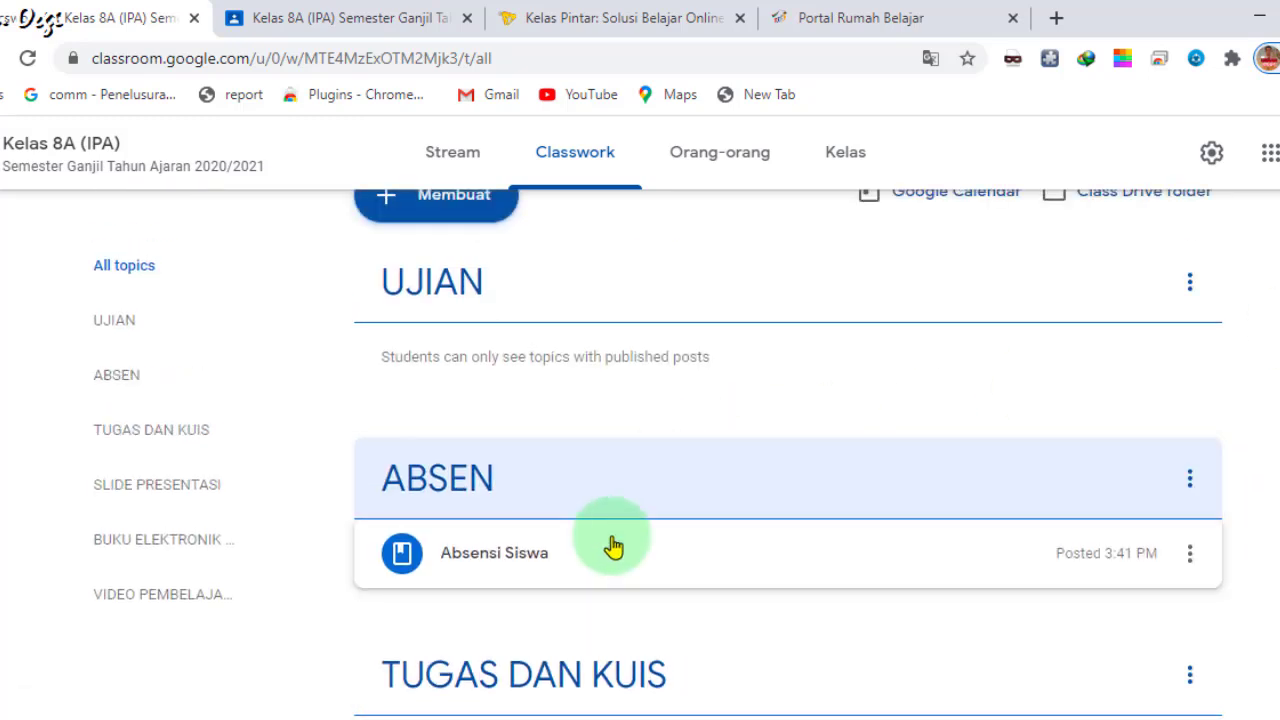
left_click_drag(654, 497, 651, 289)
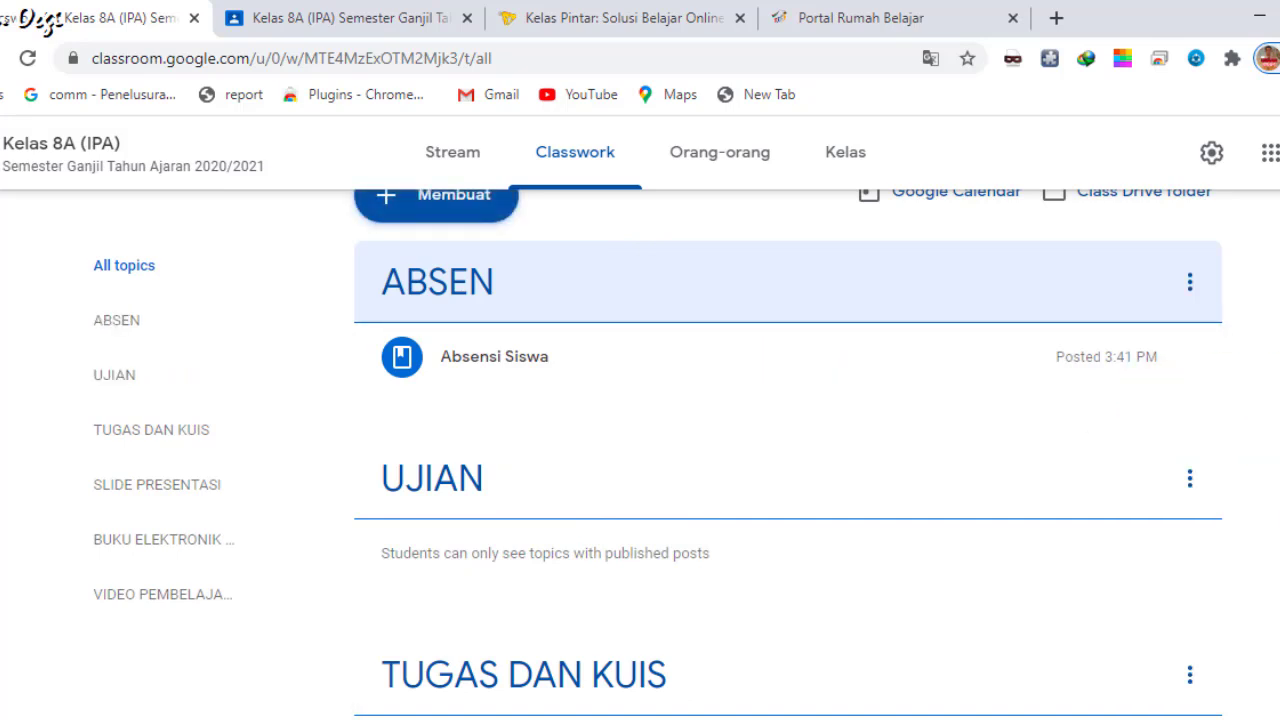
- Place the BUKU ELEKTRONIK SISWA, VIDEO PEMBELAJARAN and SLIDE PRESENTASI topics, in that order, directly below ABSEN and ahead of UJIAN
scroll(658, 452, "down", 1)
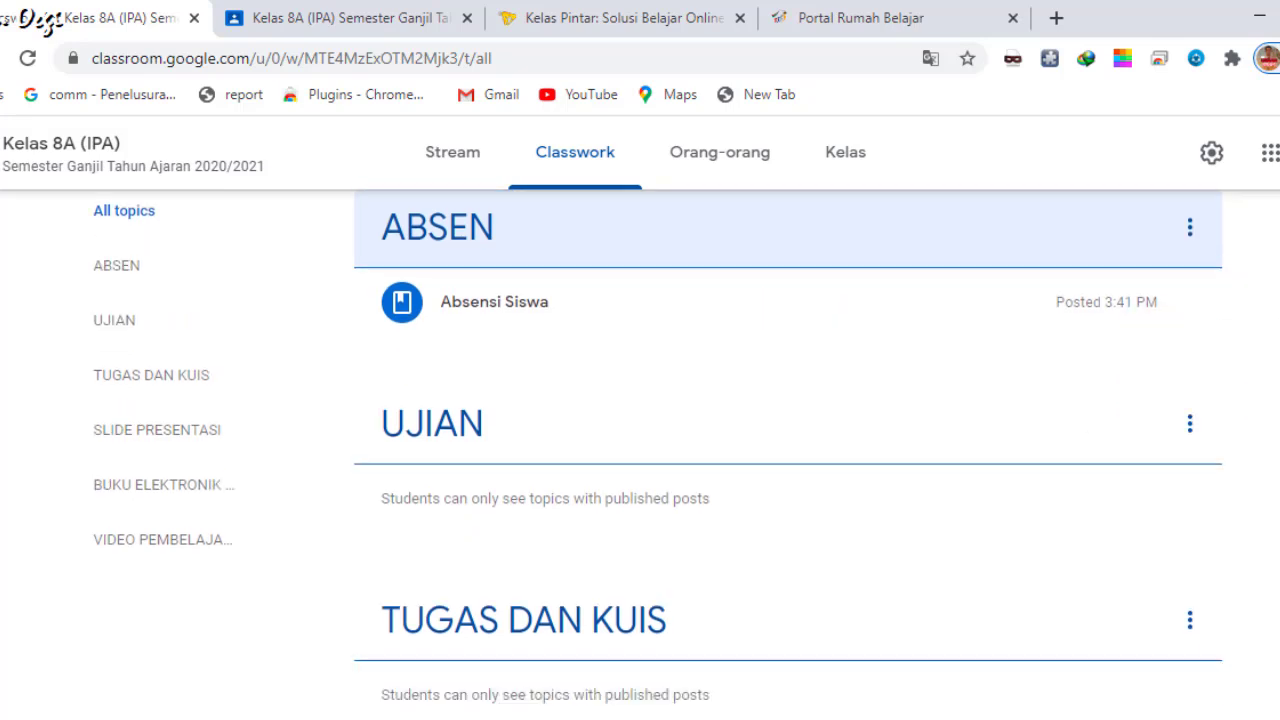
scroll(658, 452, "down", 3)
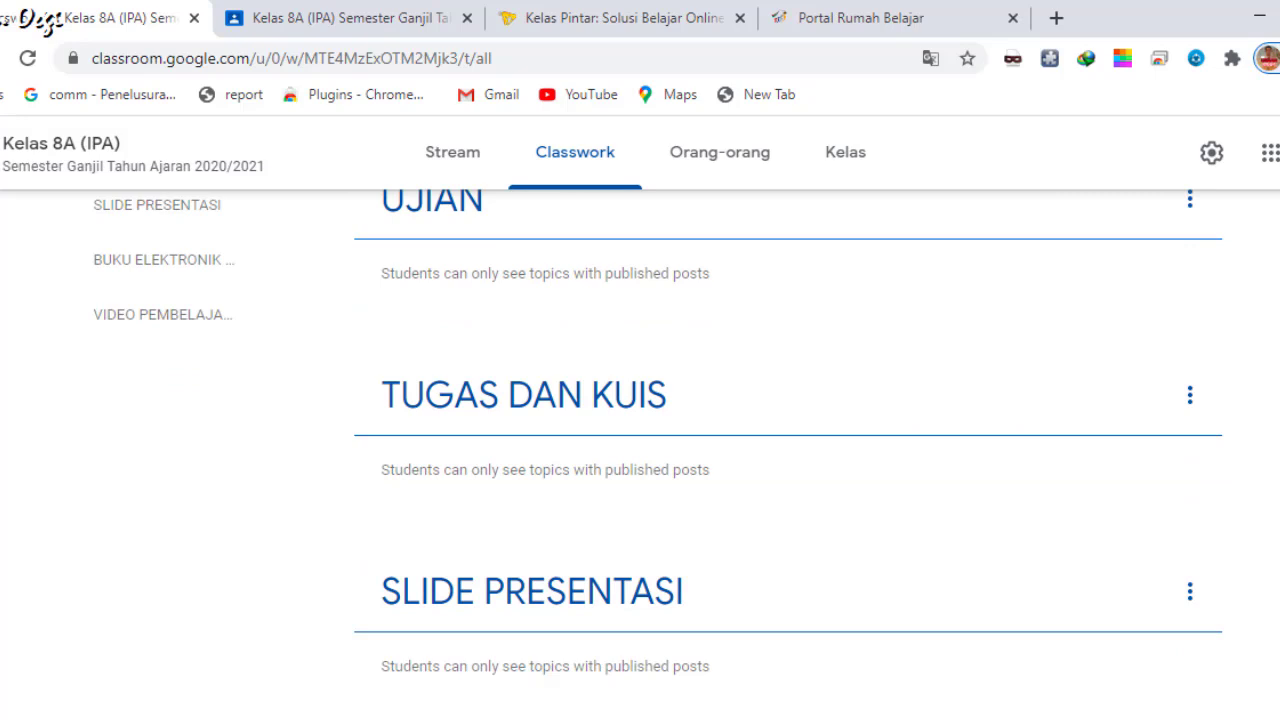
scroll(658, 452, "down", 2)
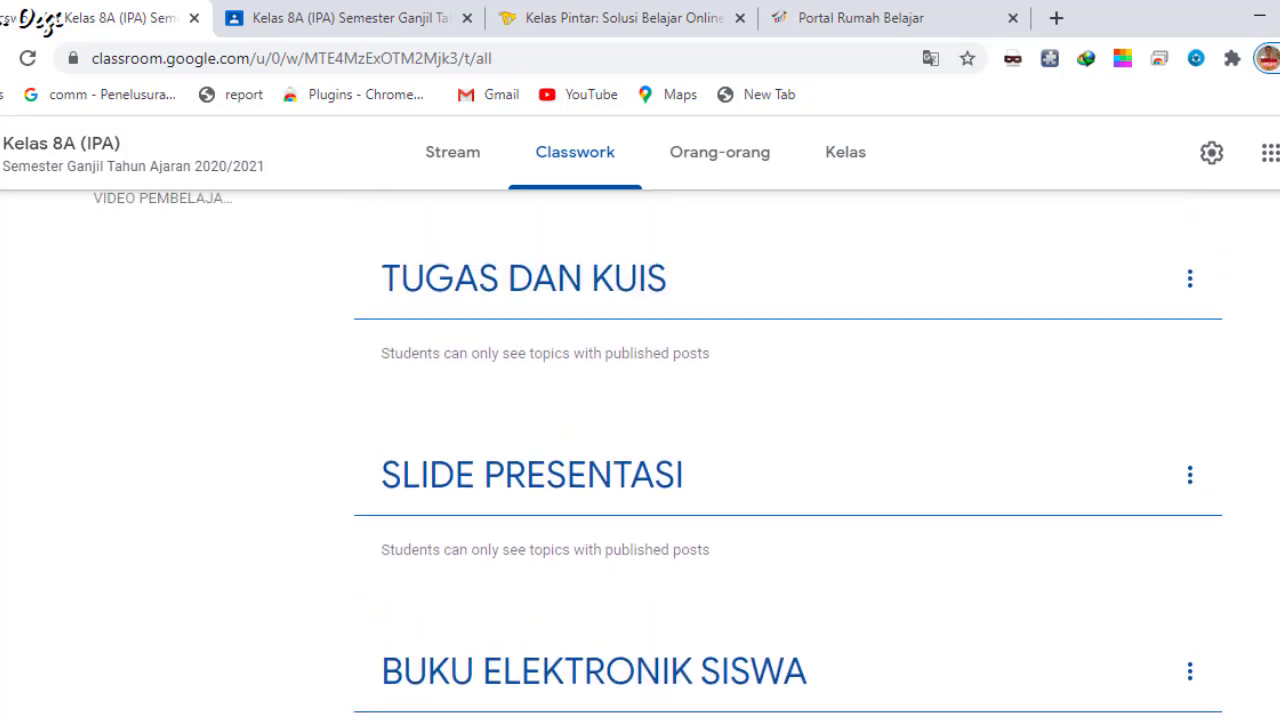
scroll(658, 452, "down", 3)
scroll(788, 452, "up", 2)
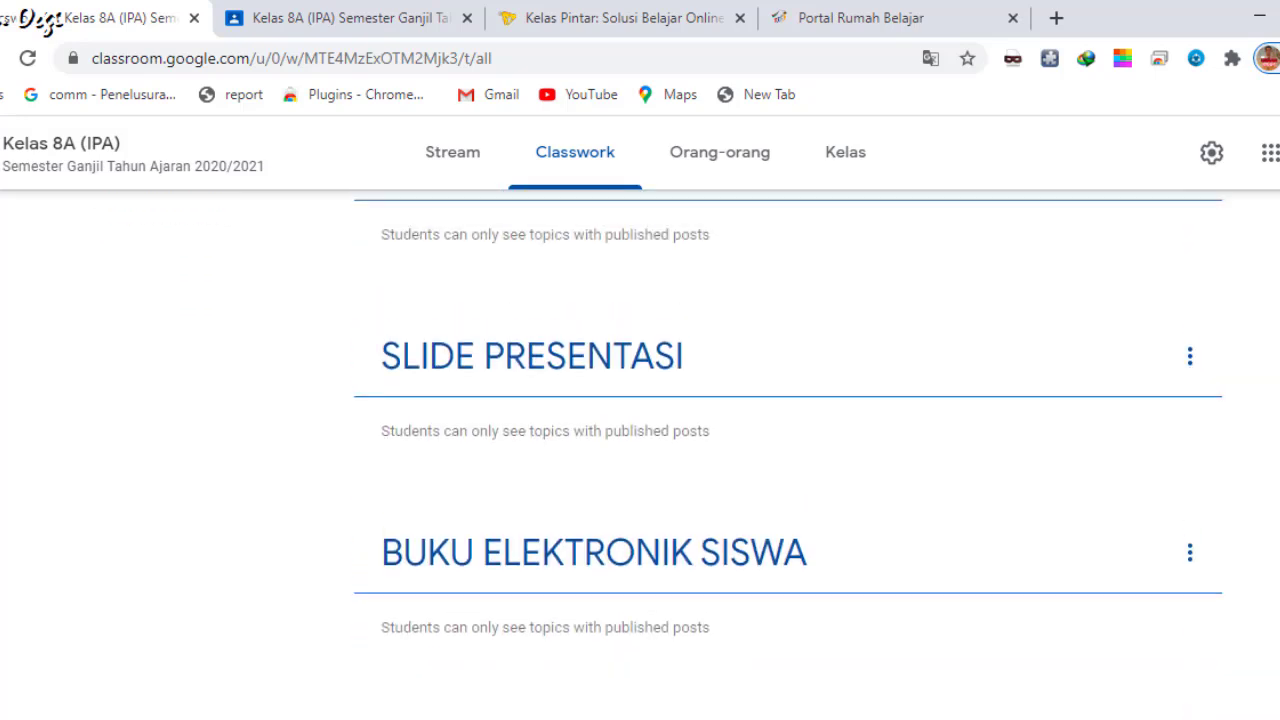
scroll(838, 688, "up", 1)
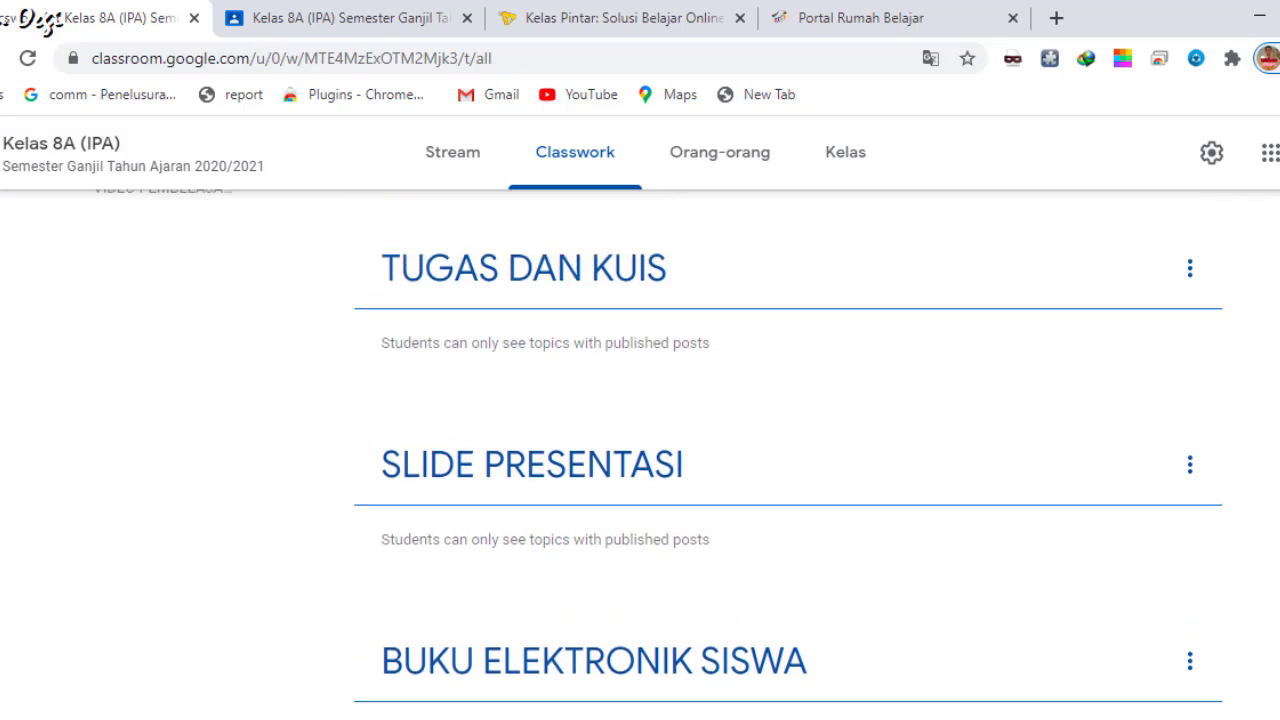
left_click(854, 695)
left_click_drag(854, 695, 860, 215)
scroll(790, 450, "up", 2)
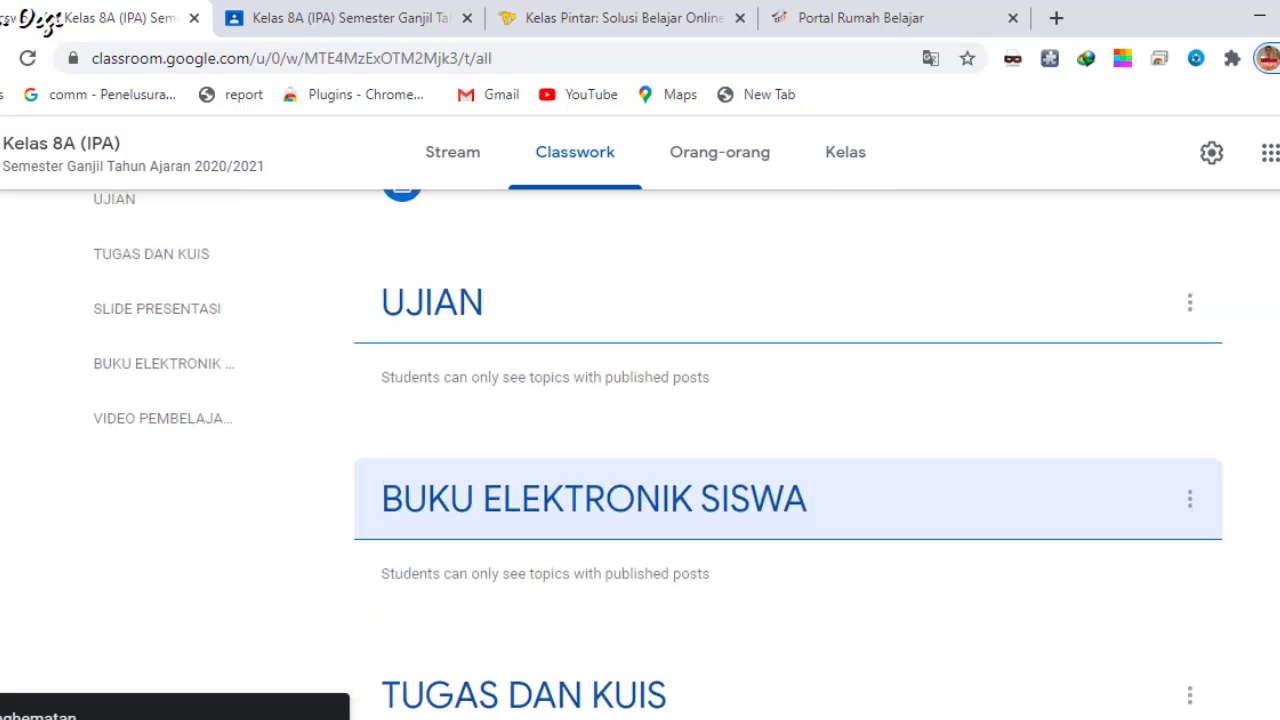
scroll(1003, 580, "up", 1)
left_click_drag(857, 594, 810, 325)
- Move the TUGAS DAN KUIS topic above UJIAN so that it directly follows SLIDE PRESENTASI
scroll(800, 612, "down", 2)
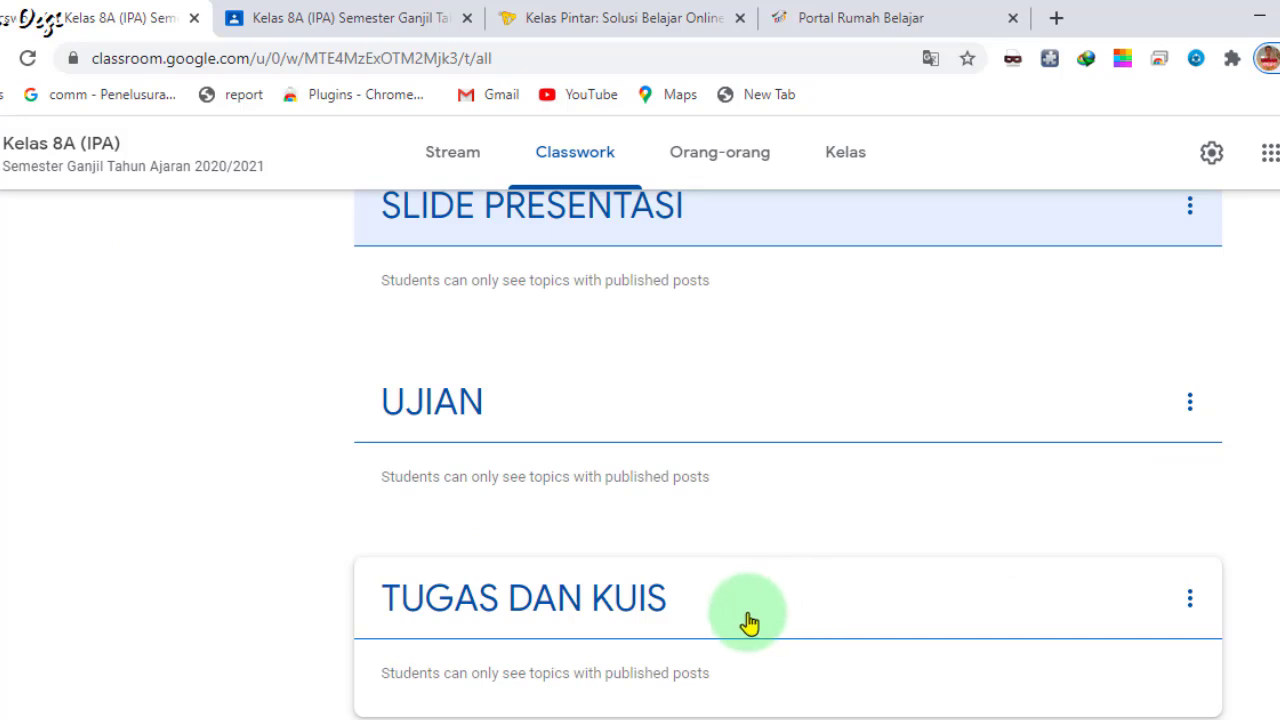
left_click_drag(749, 620, 737, 368)
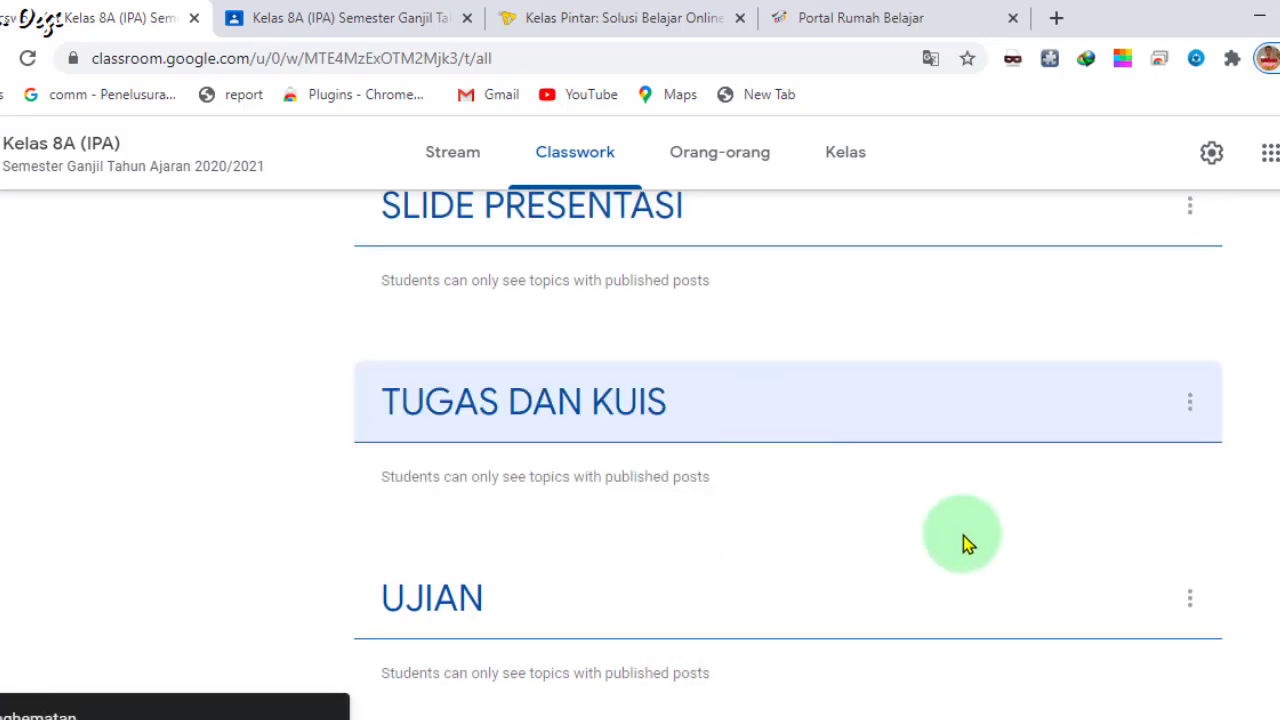
scroll(737, 400, "up", 6)
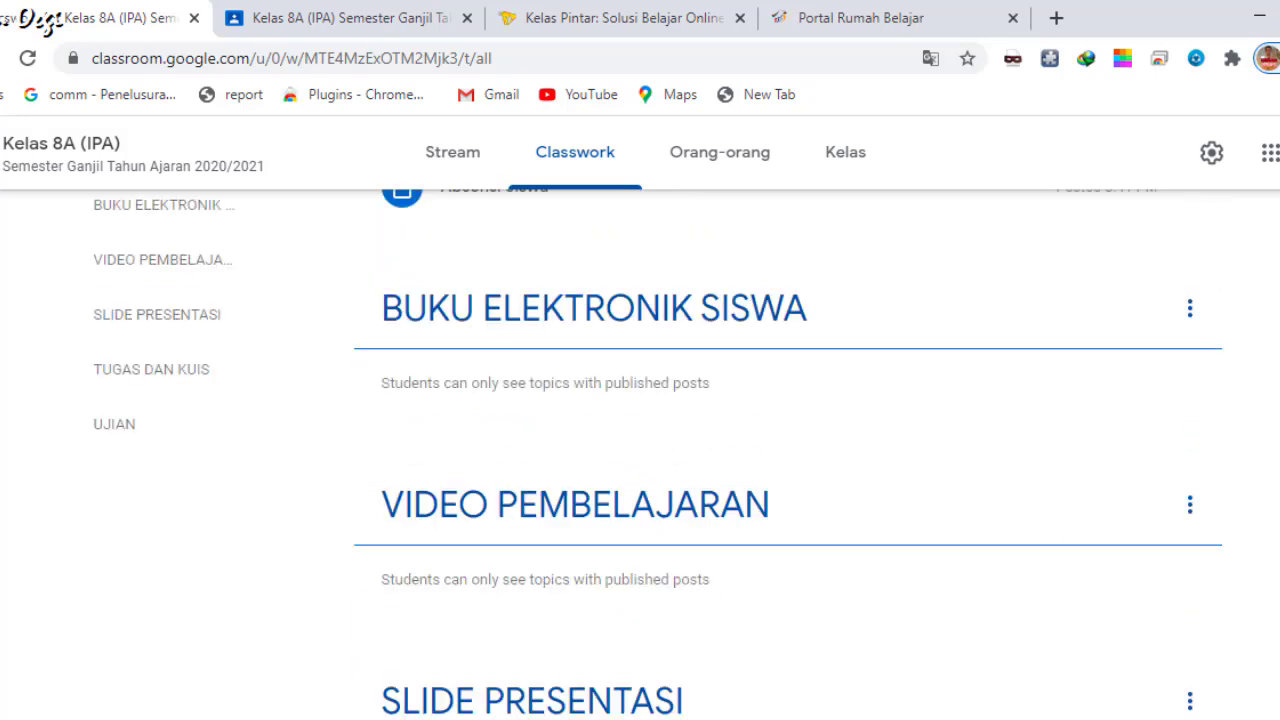
- Check the rearranged classwork topics, jumping to TUGAS DAN KUIS and returning to ABSEN
scroll(658, 449, "up", 2)
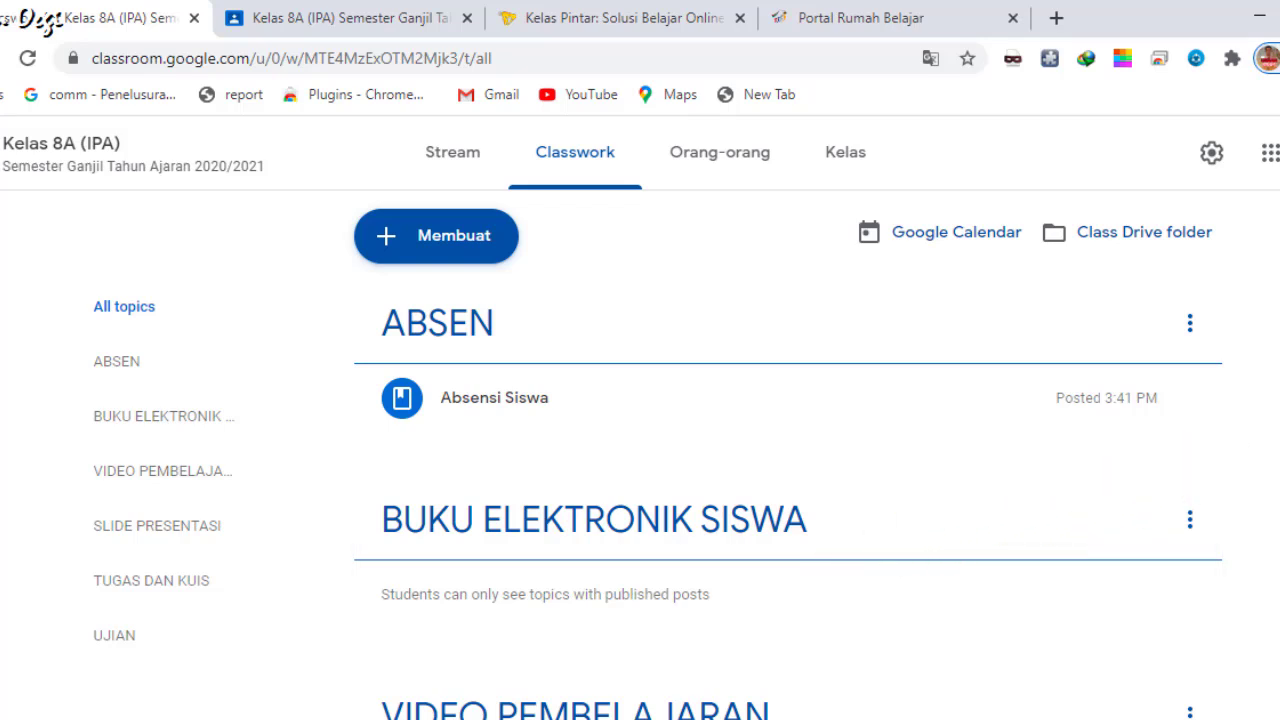
left_click(151, 580)
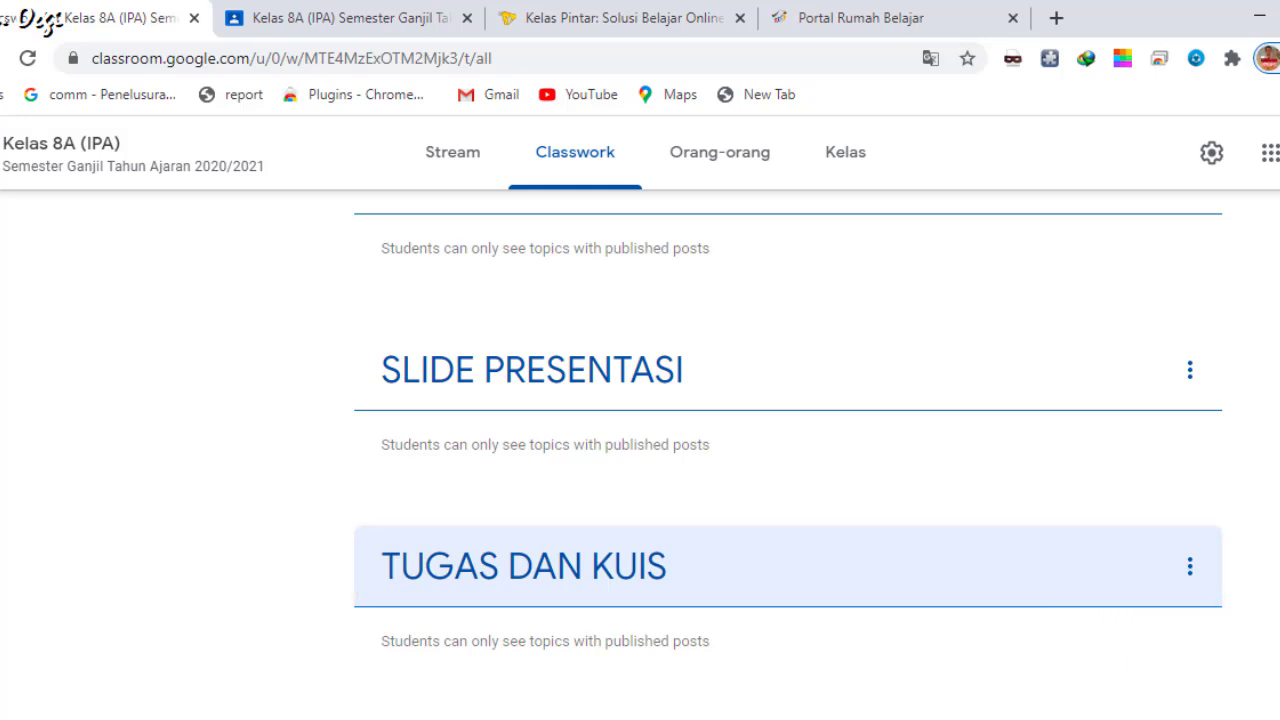
scroll(723, 439, "down", 2)
scroll(723, 439, "up", 7)
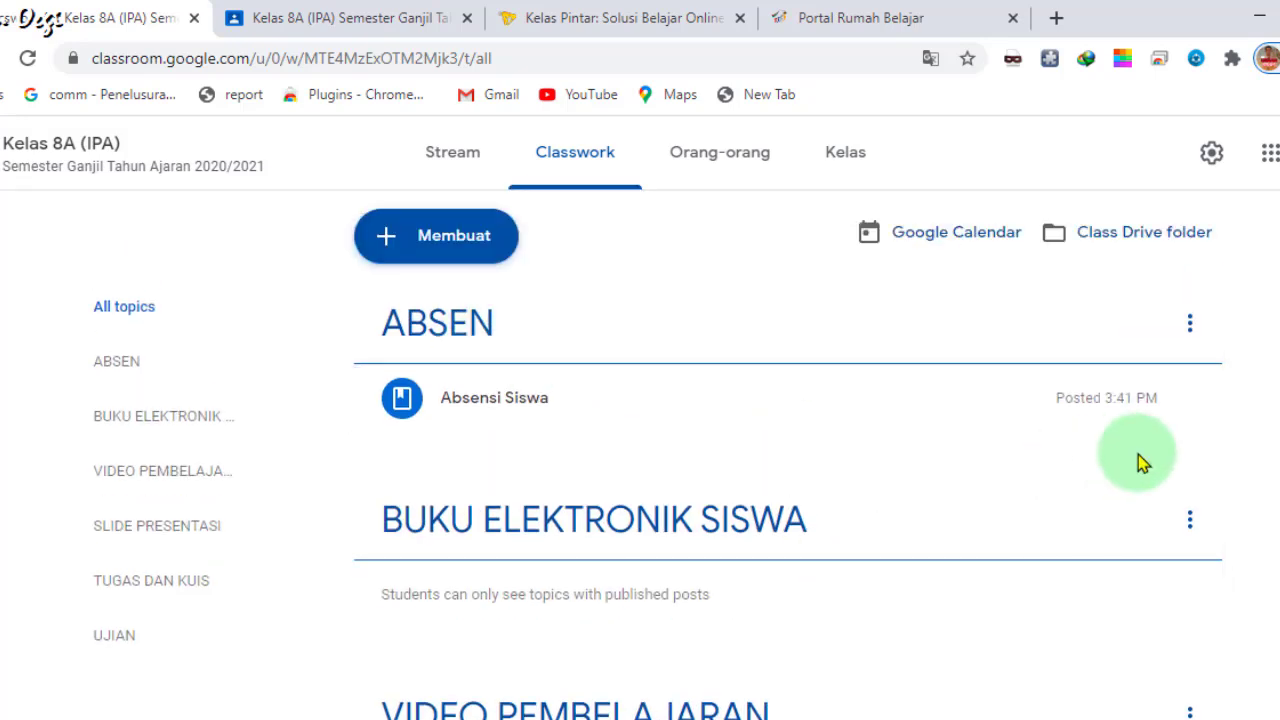
scroll(876, 423, "down", 5)
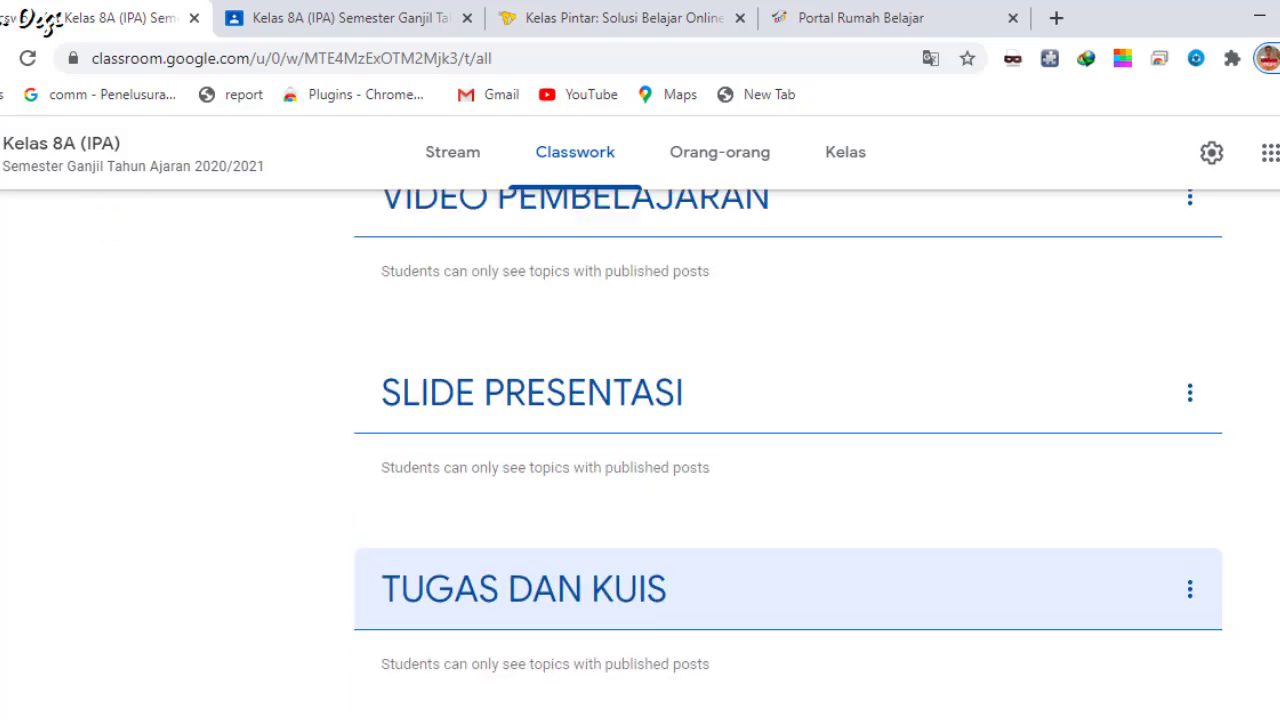
scroll(876, 423, "up", 5)
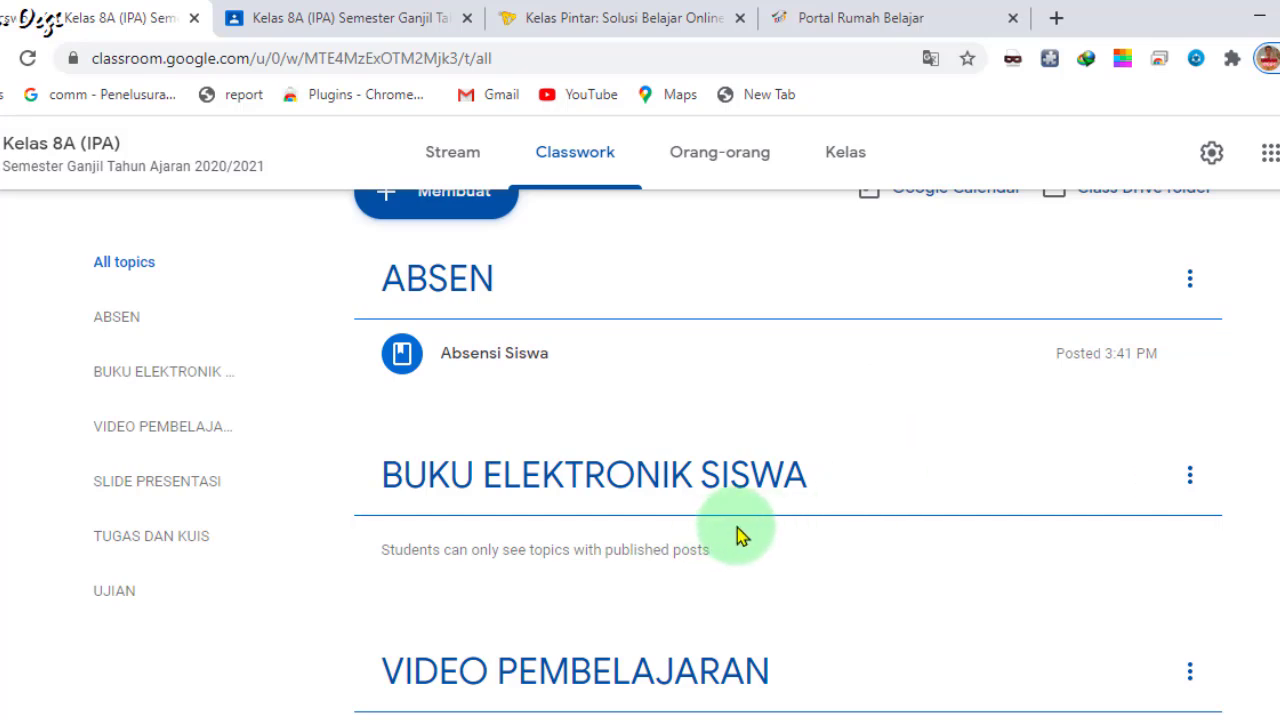
scroll(860, 500, "up", 1)
scroll(788, 450, "up", 1)
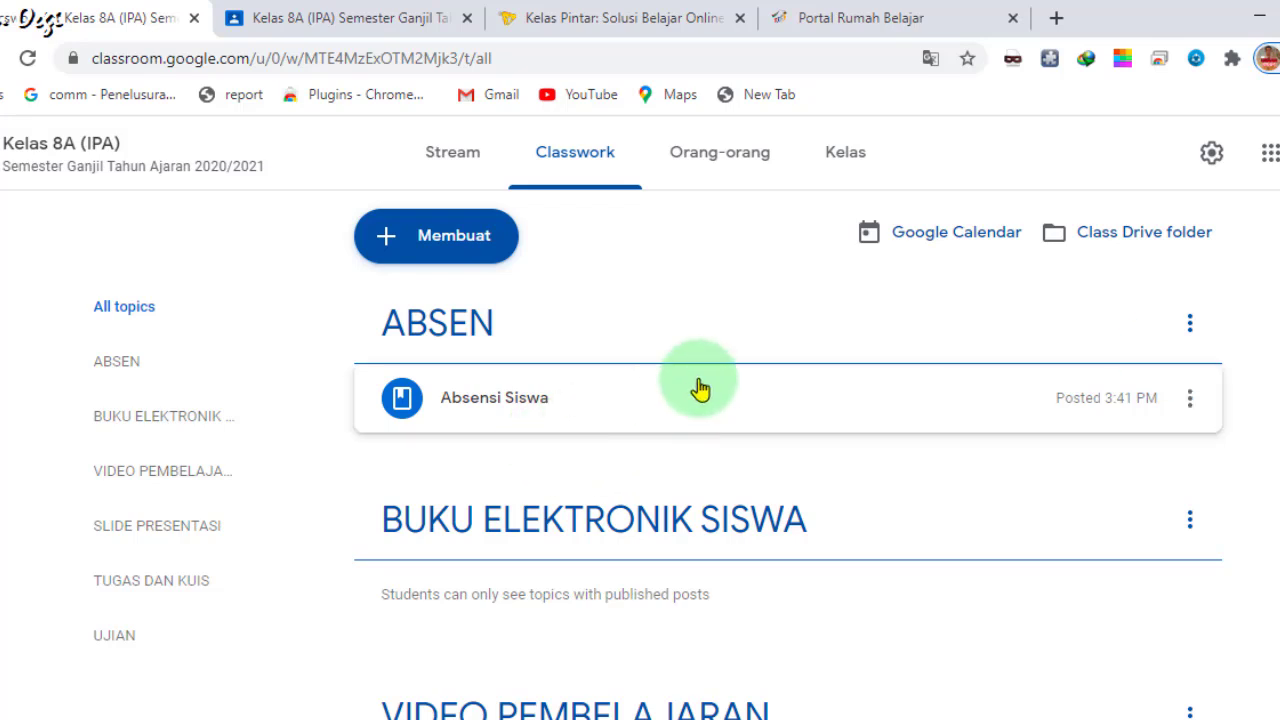
- Create a new classwork material titled "Buku Elektronik Siswa Kelas 8"
left_click(401, 244)
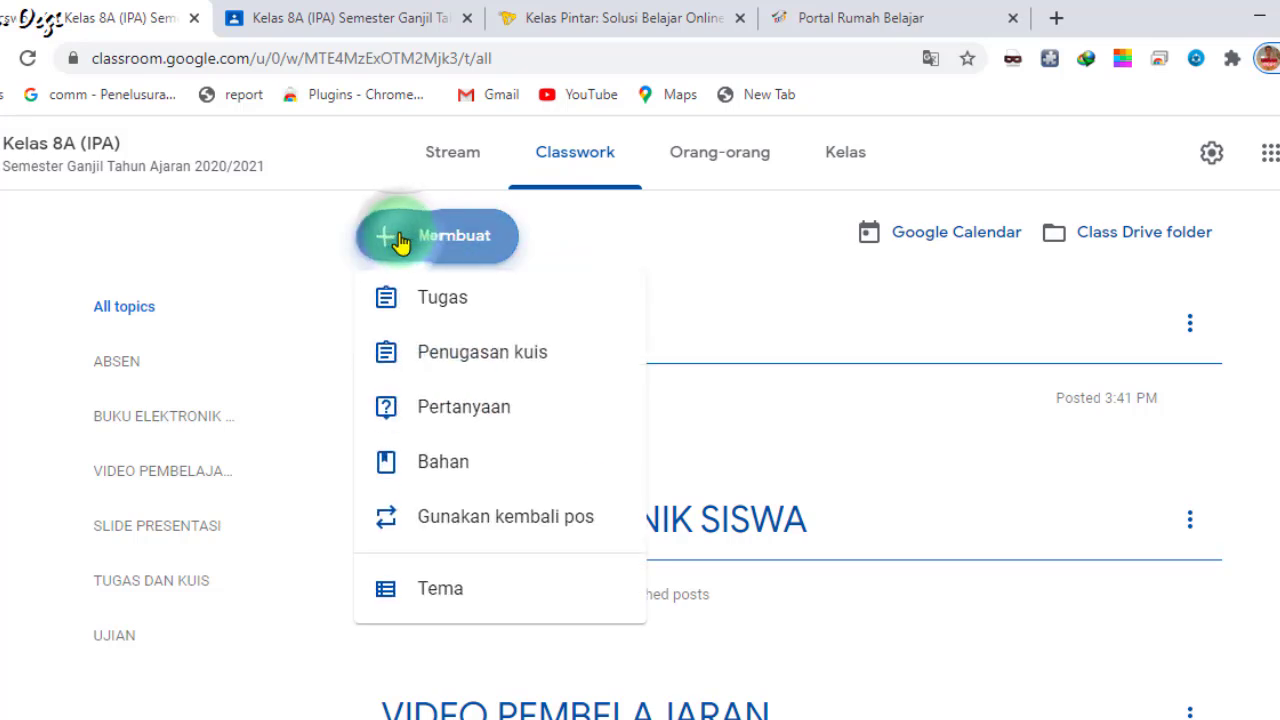
left_click(443, 487)
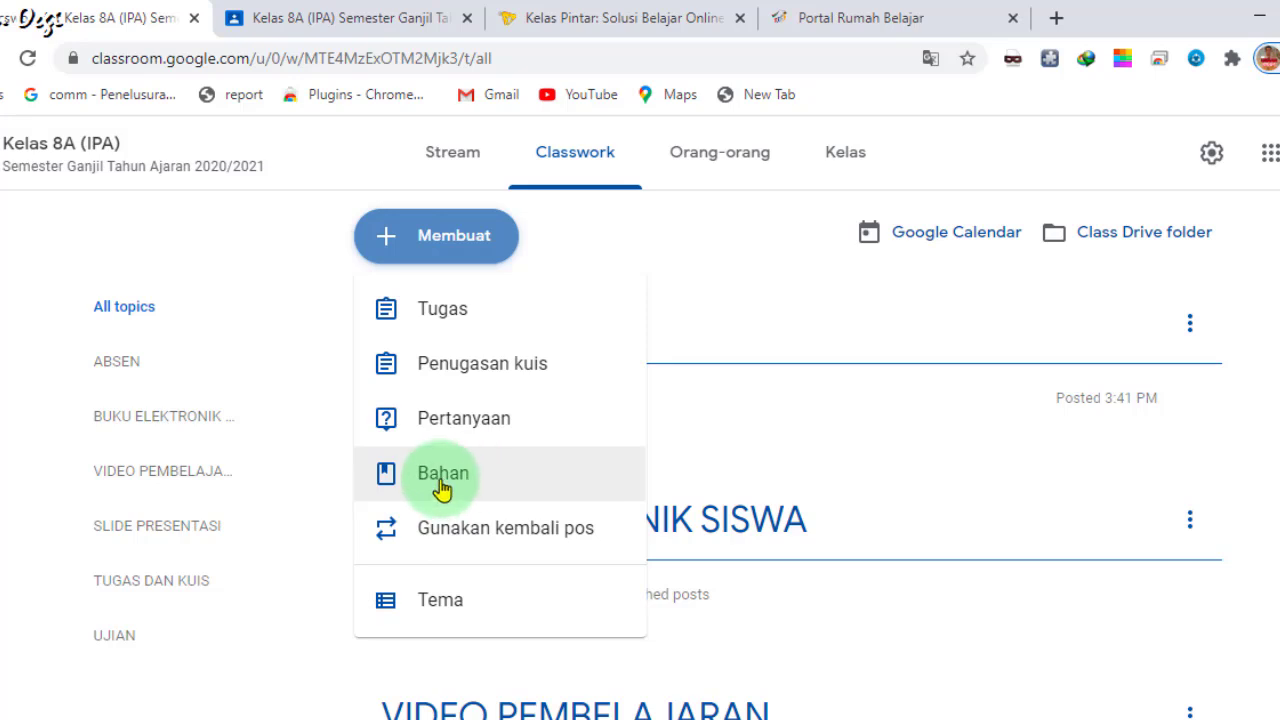
left_click(440, 480)
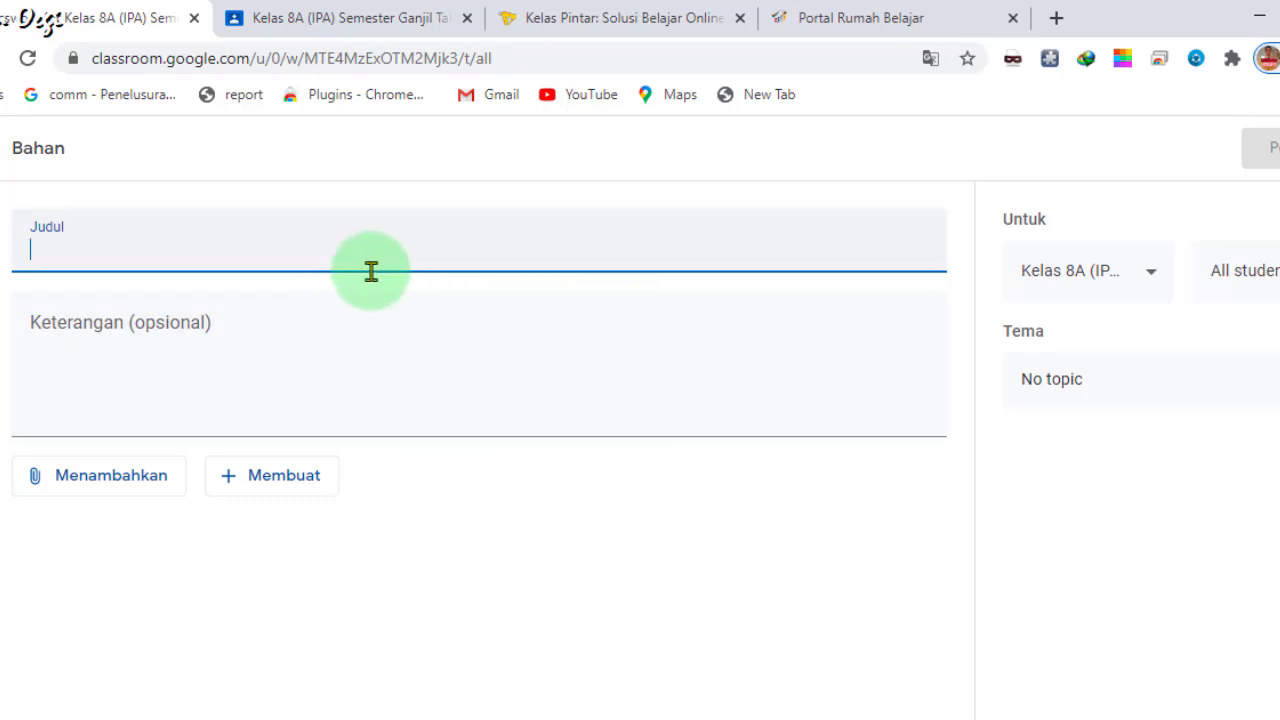
left_click(113, 256)
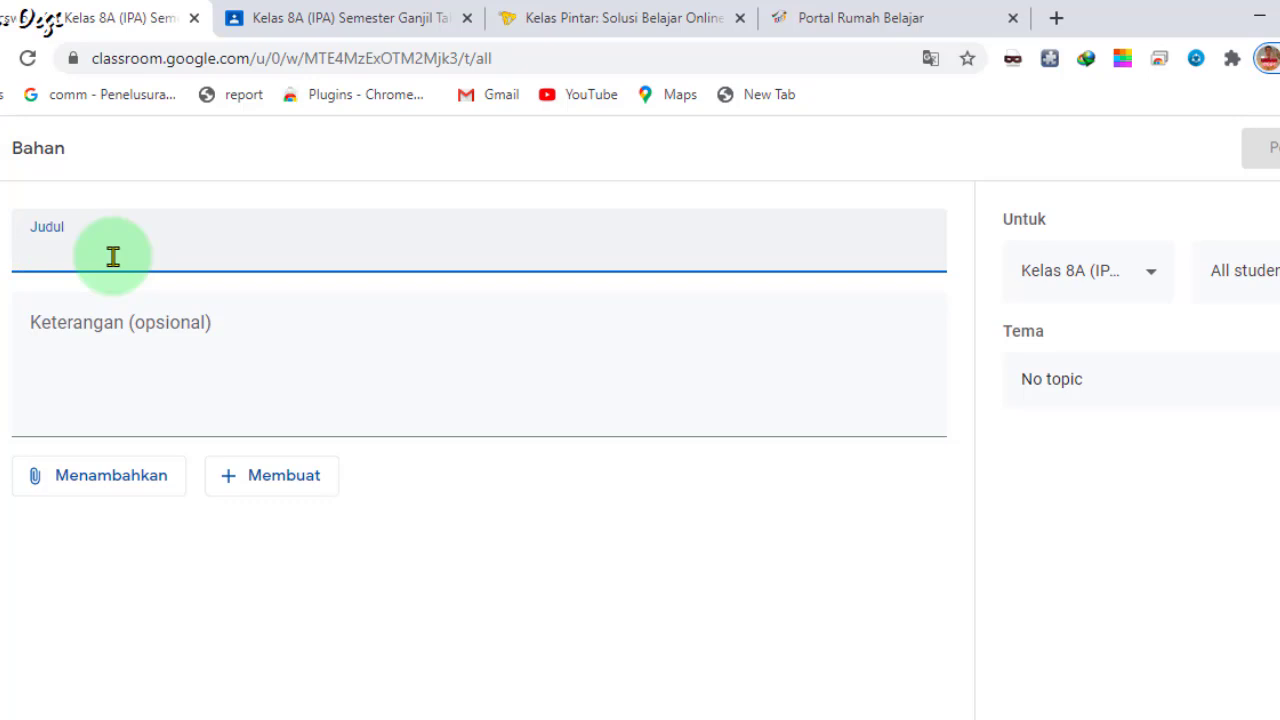
type("Bu")
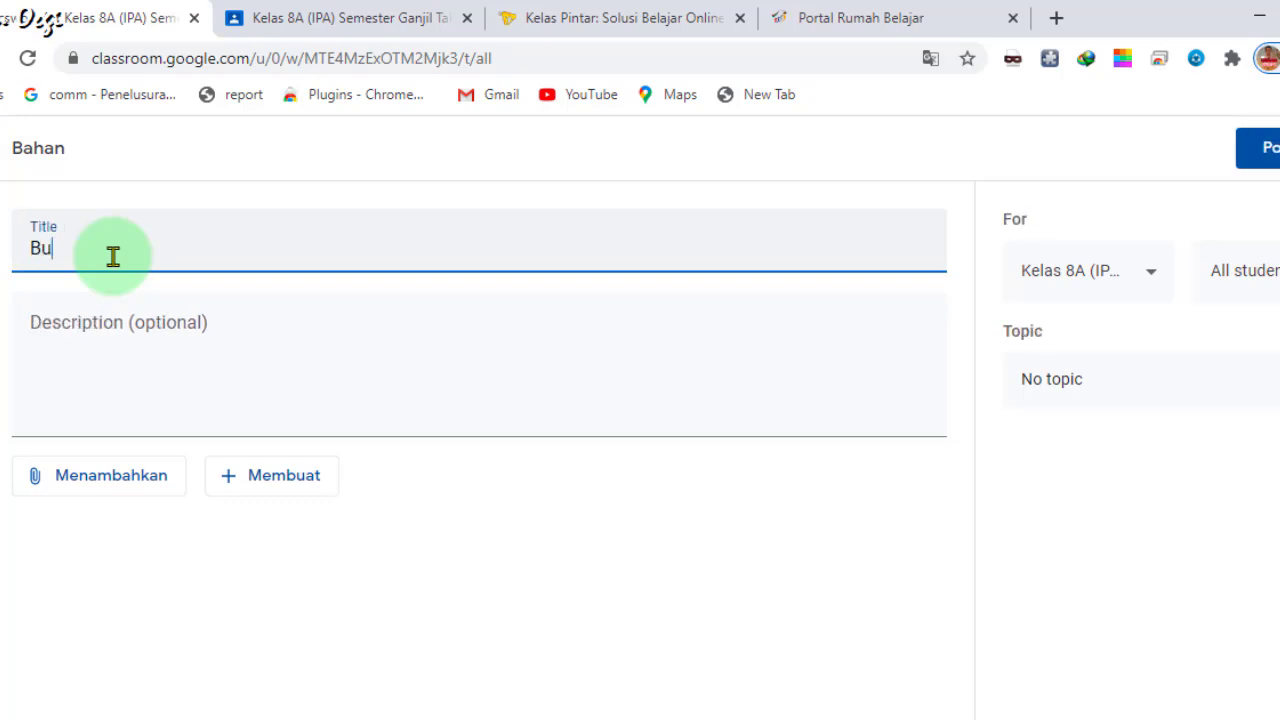
type("ku Elek")
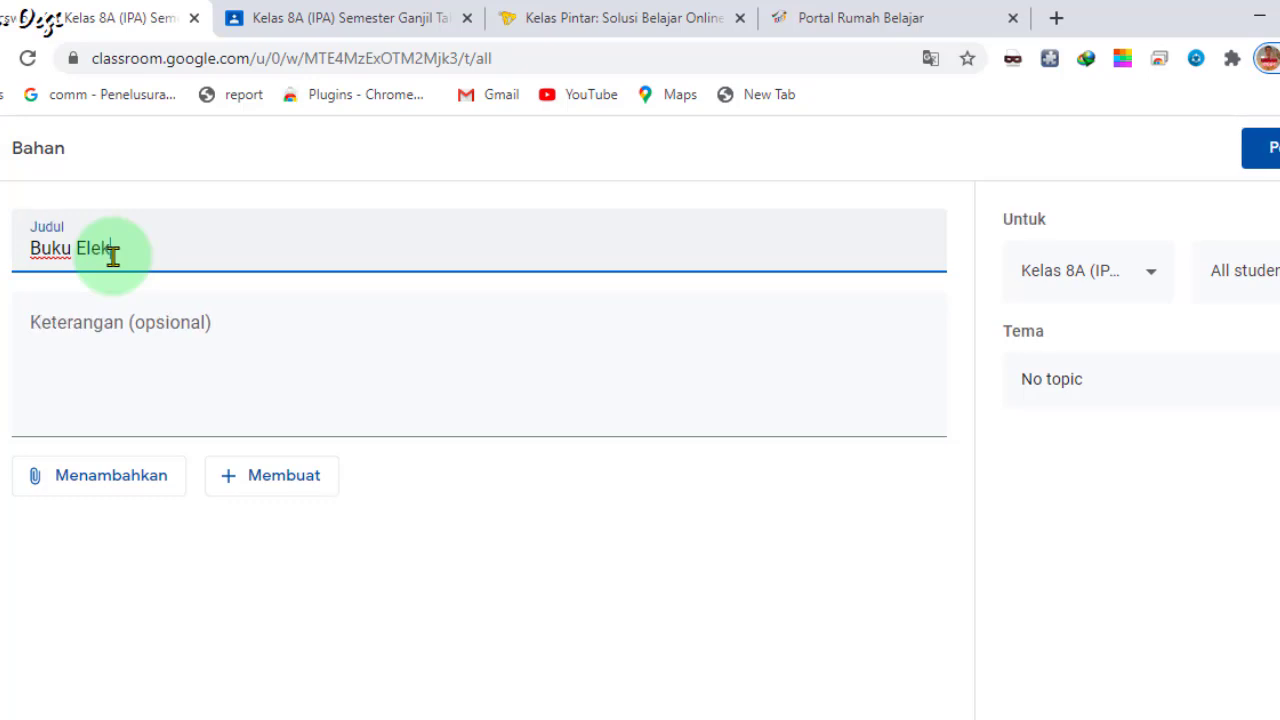
type("tronik Siswa ")
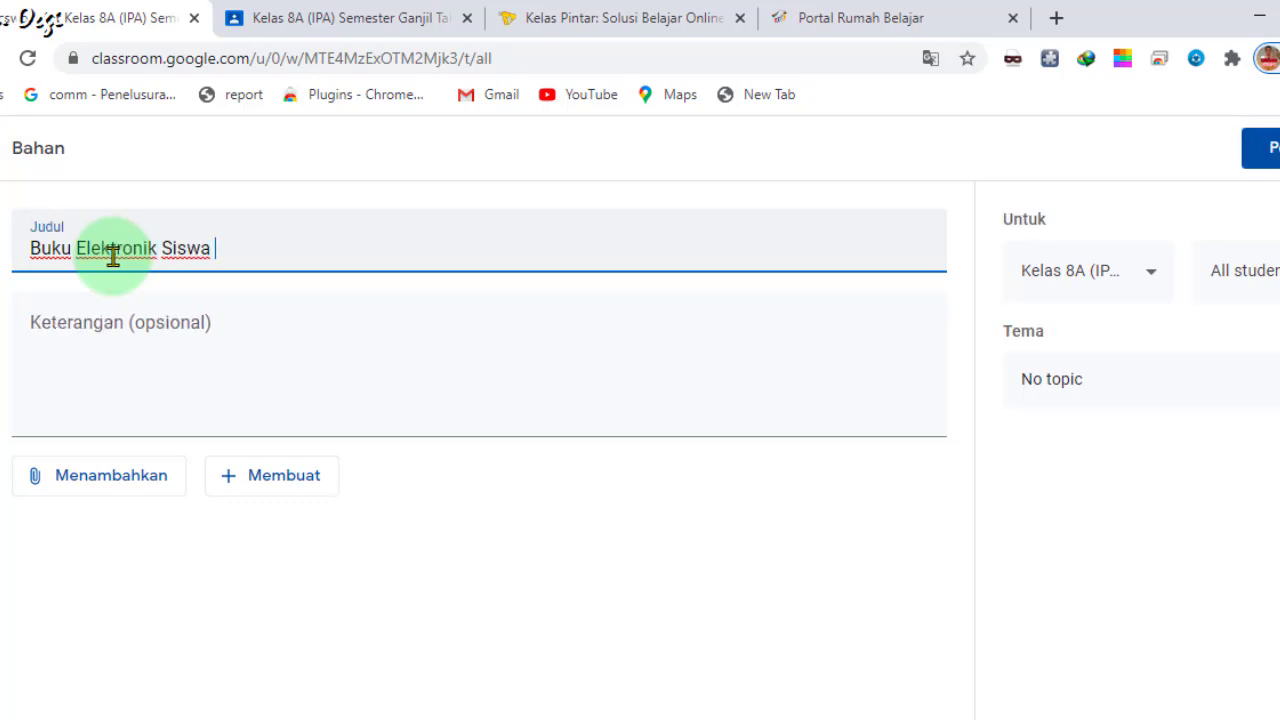
type("Kelas 8")
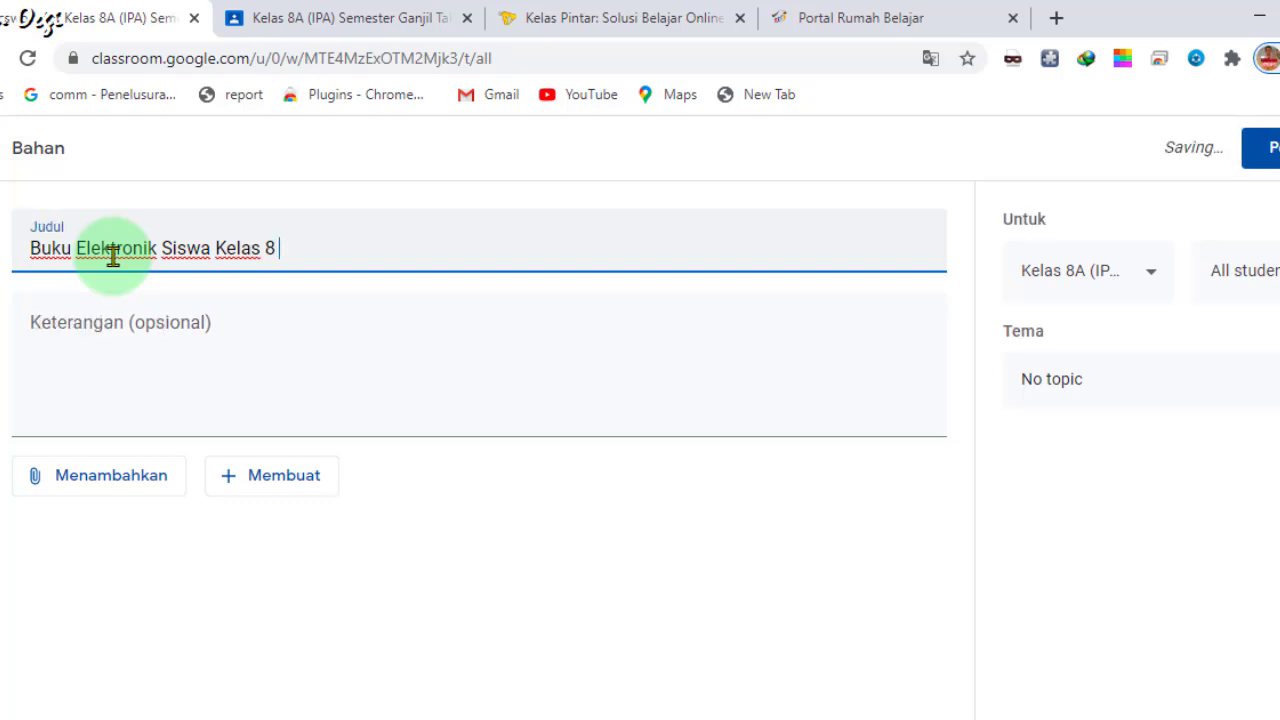
- Enter the description "Silahkan dibaca dan dipelajari buku yang sudah bapak upload" and append "Semester Ganjil" to the material's title
left_click(117, 339)
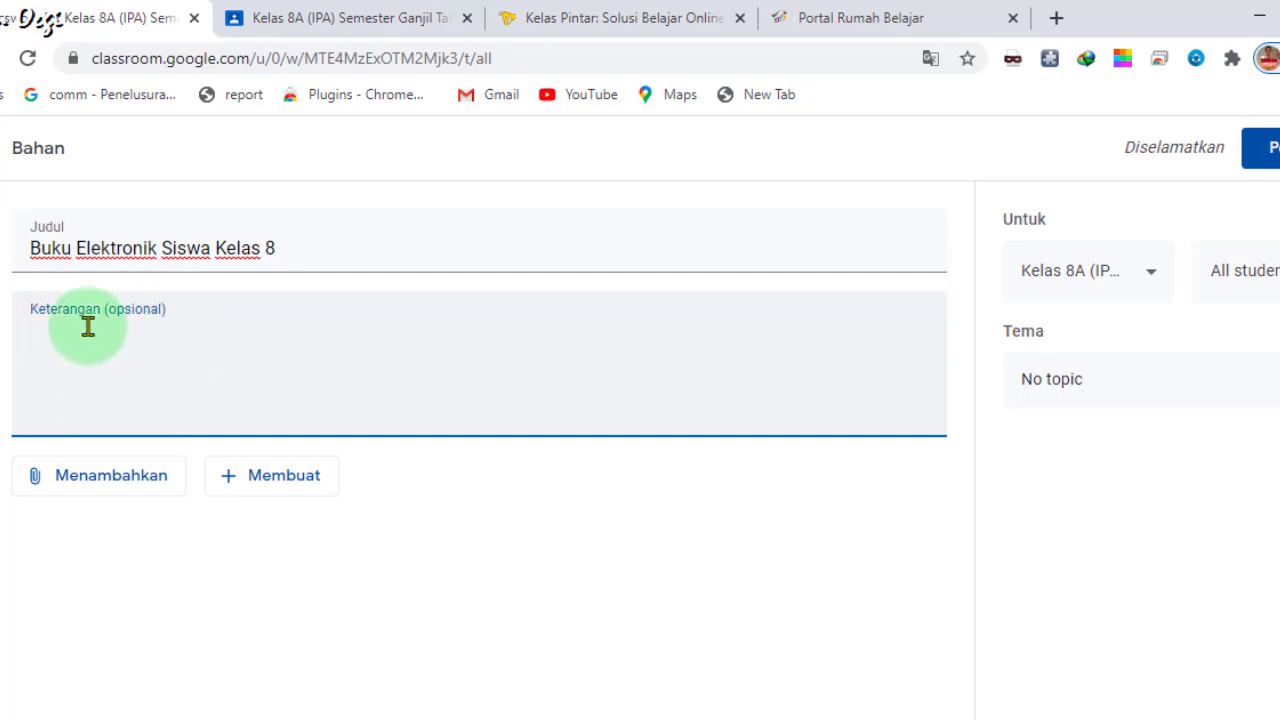
left_click(88, 327)
type("Sila")
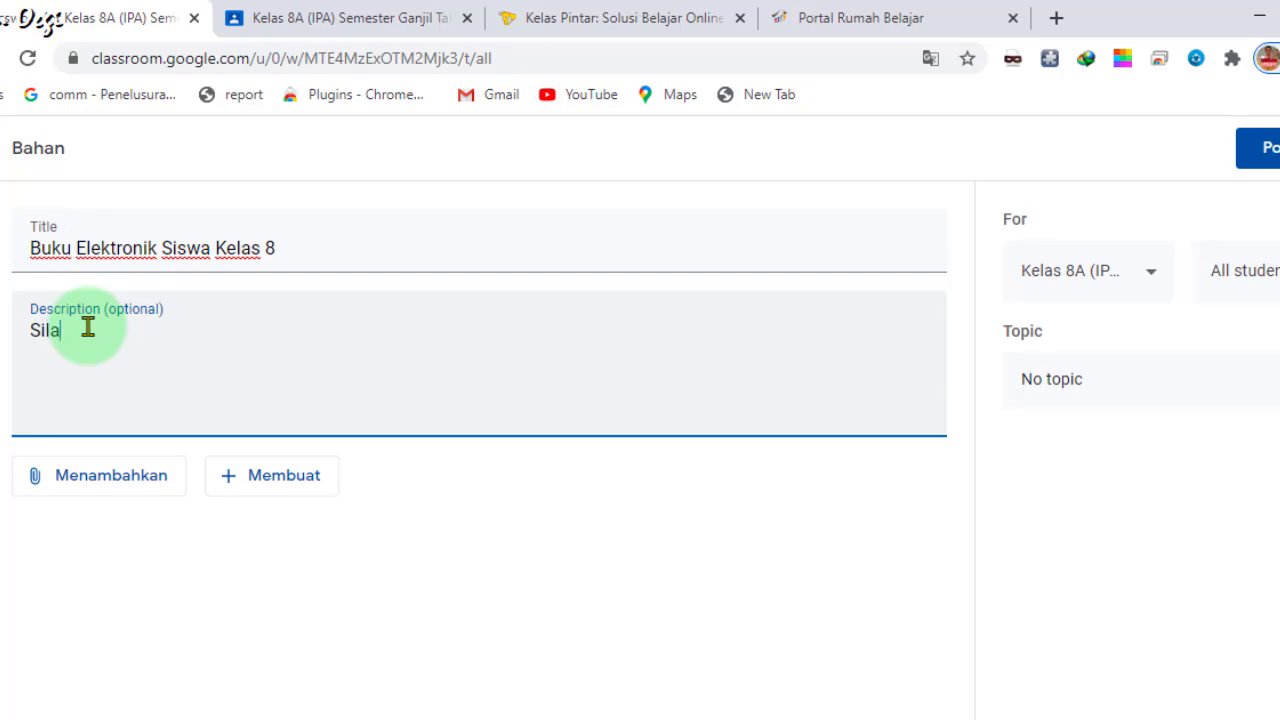
type("hkan di")
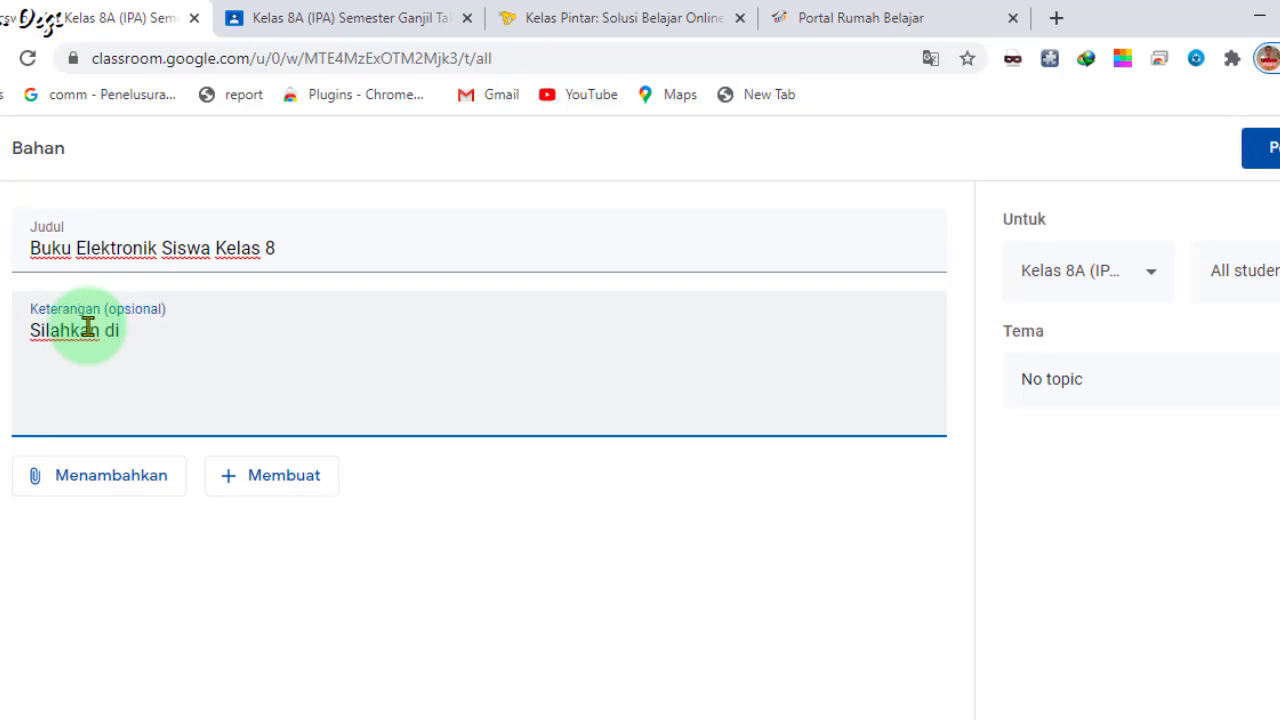
type("baca")
key("BackSpace")
key("BackSpace")
key("BackSpace")
type("aca b")
key("BackSpace")
type("dan ")
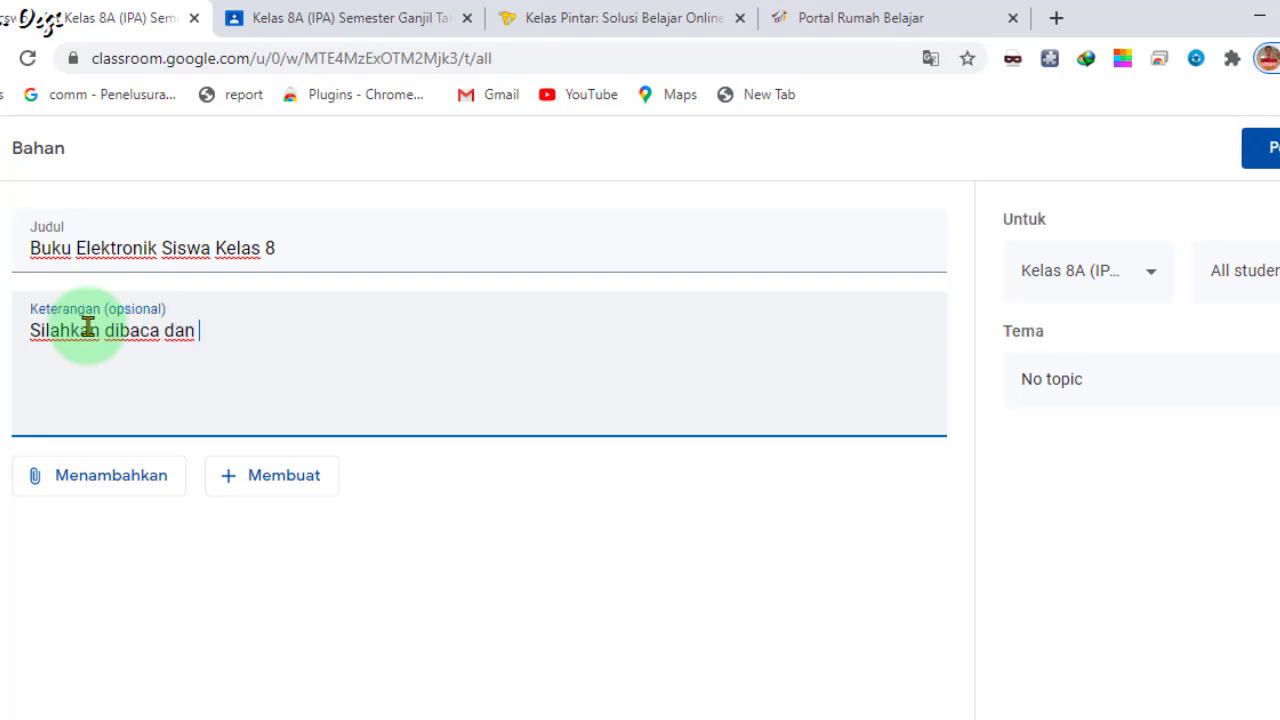
type("dipelajar")
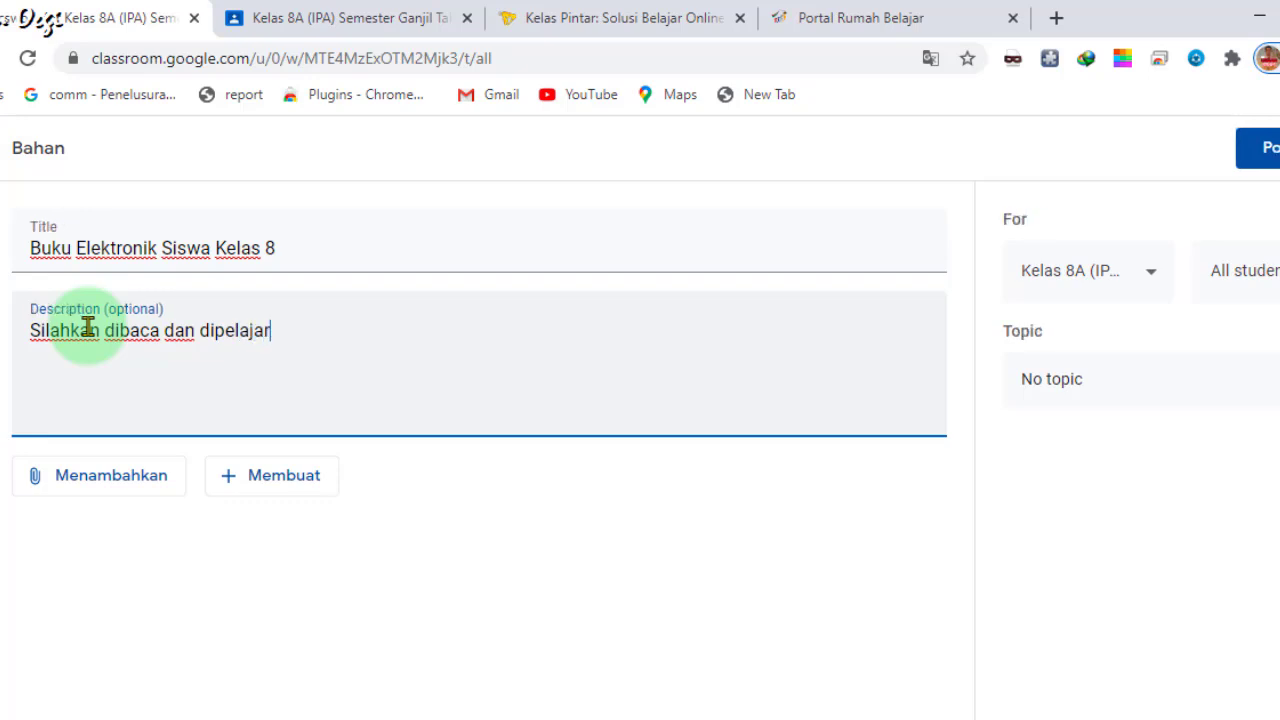
type("i buu")
key("BackSpace")
type("ku ")
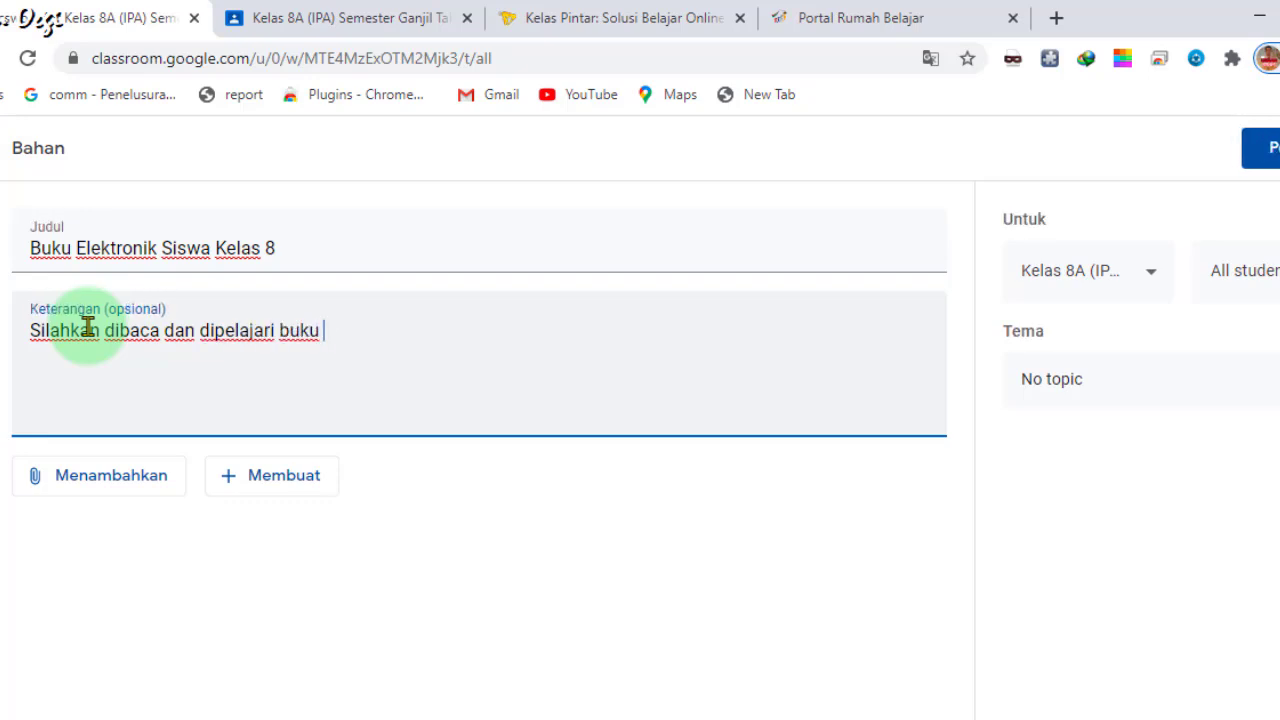
type("yang sudah bap")
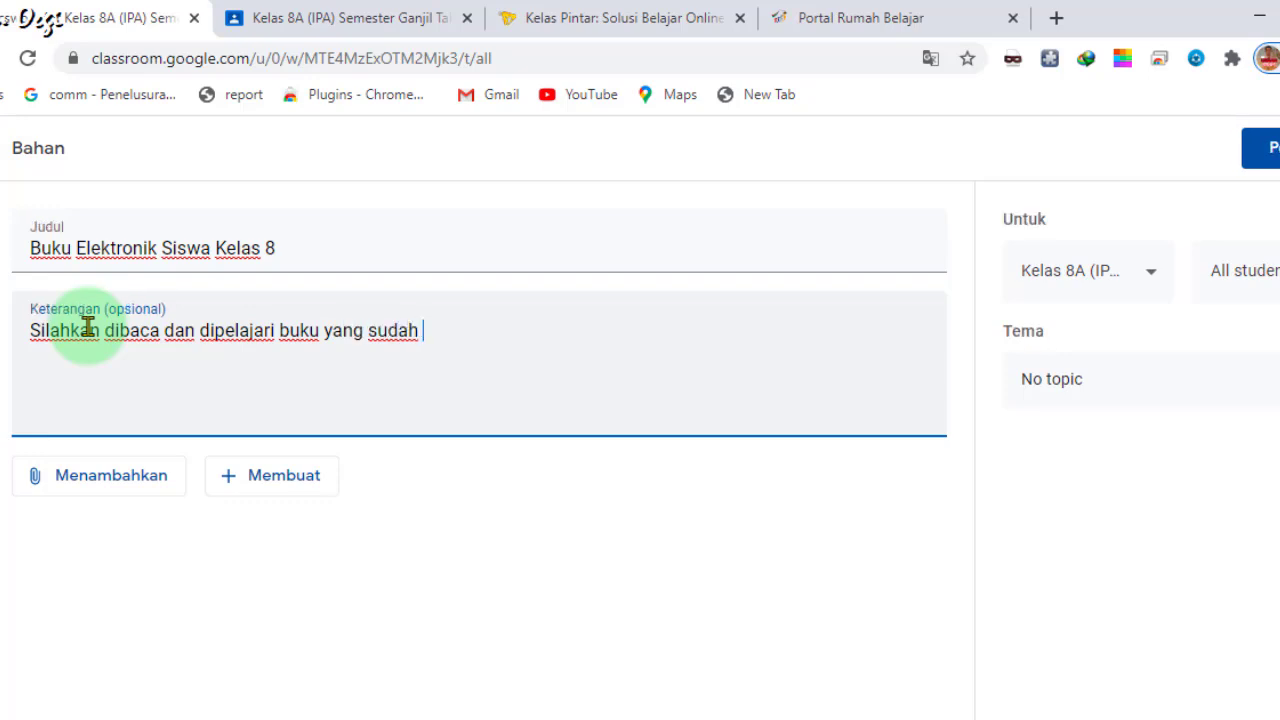
type("ak upload")
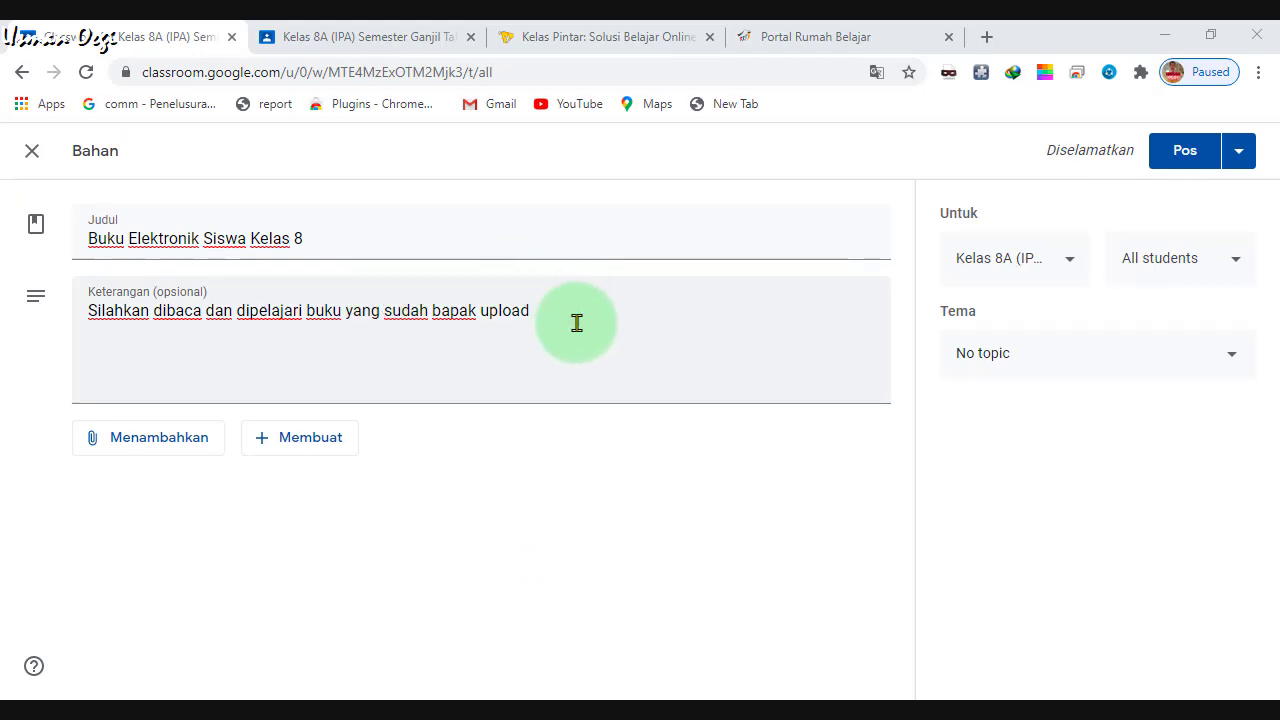
left_click(383, 236)
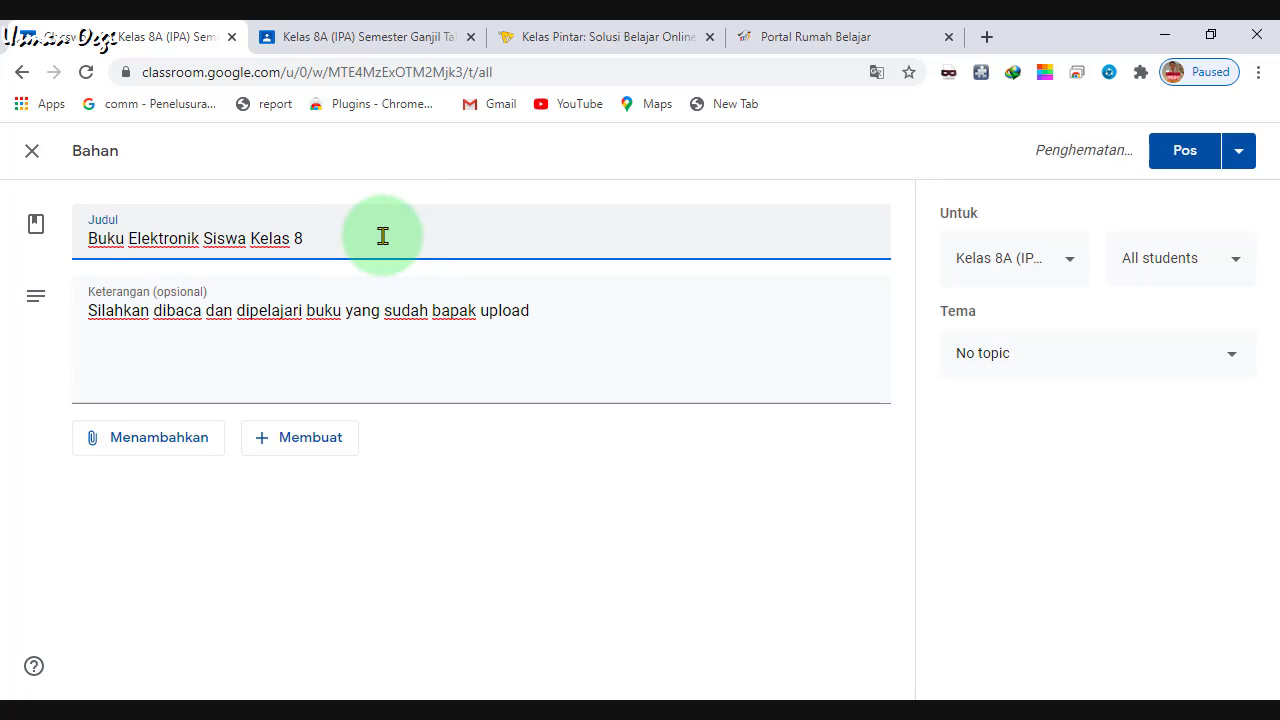
type("Semester Ganjil")
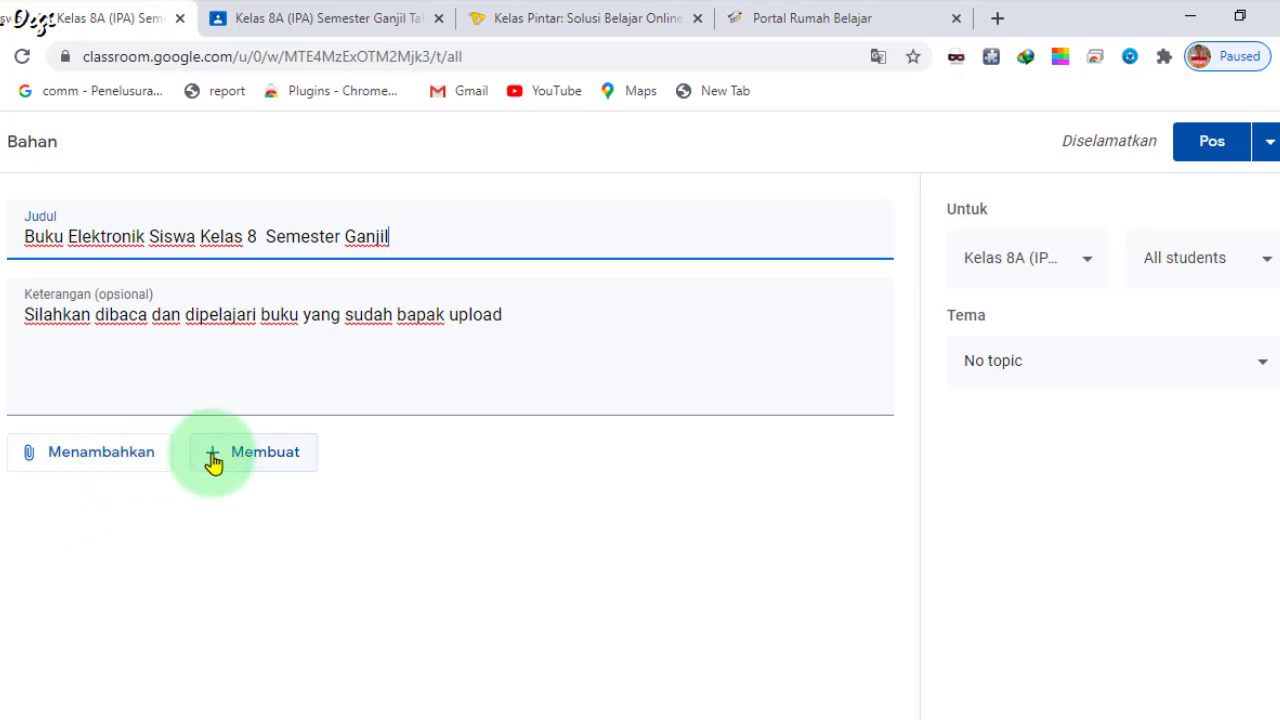
- Start attaching a file uploaded from the computer and browse to the ADM MTS DARUL FALAH SALO folder on drive D
left_click(47, 461)
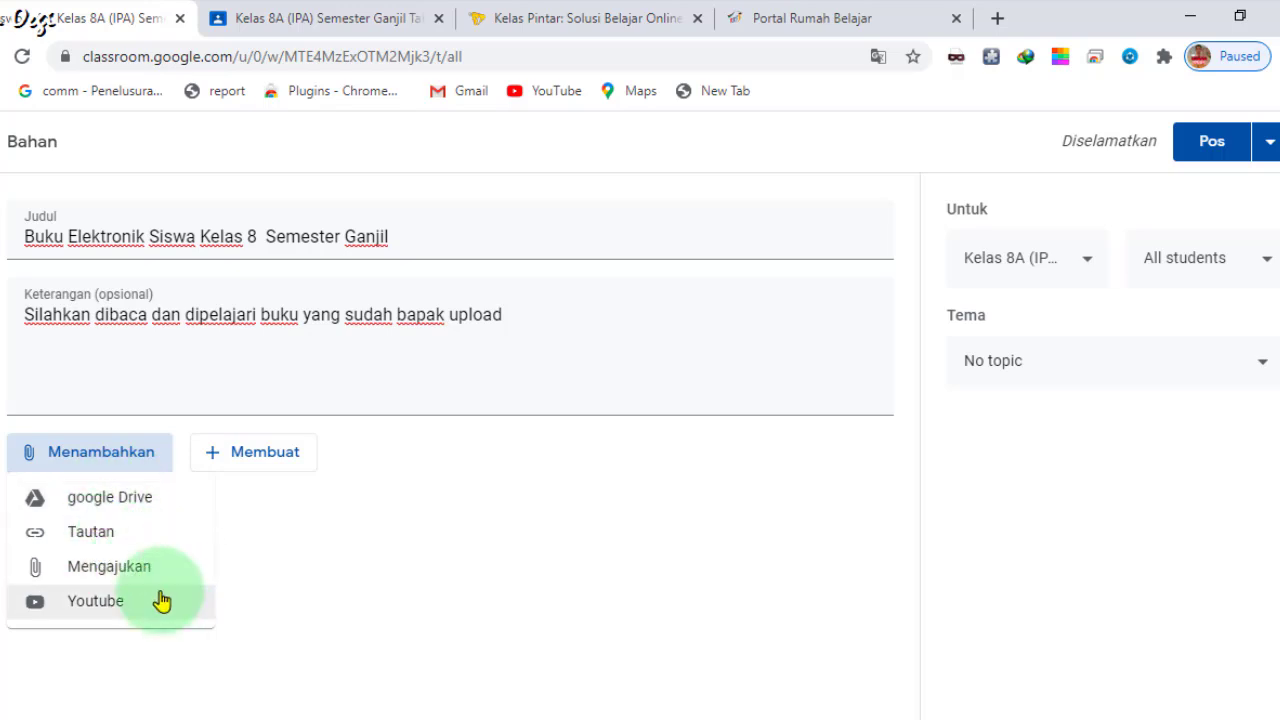
left_click(97, 572)
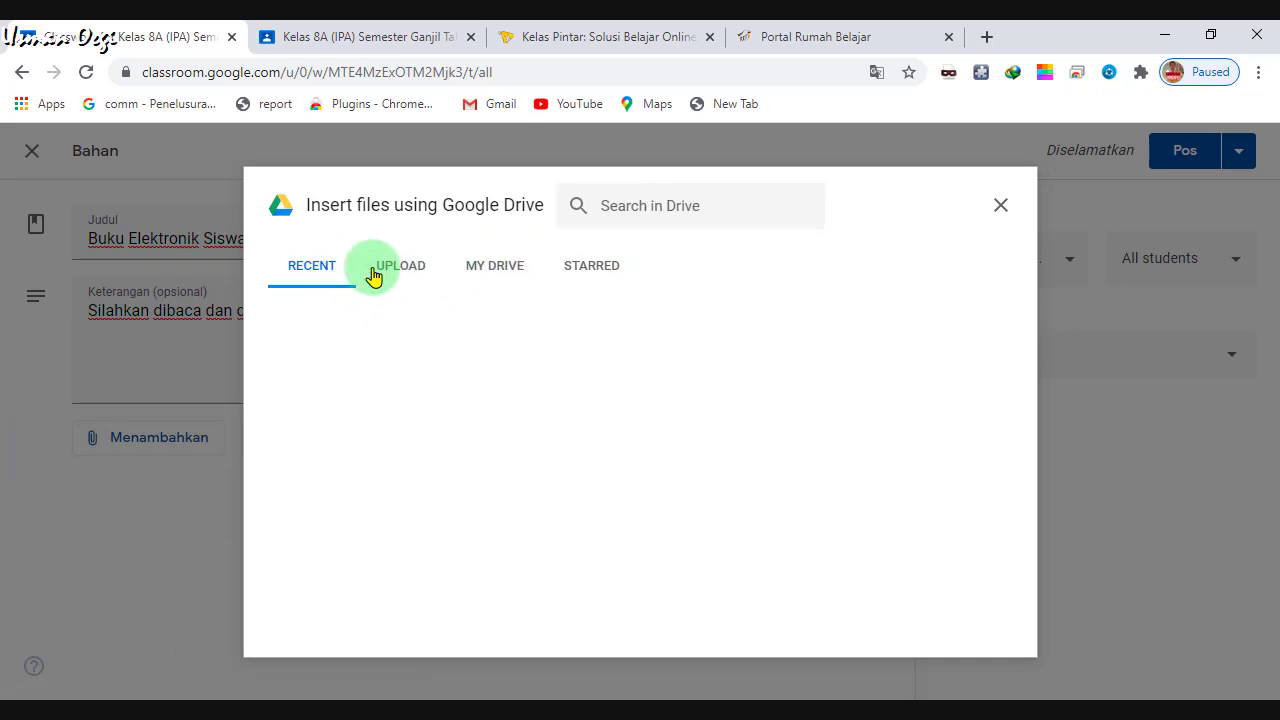
left_click(404, 266)
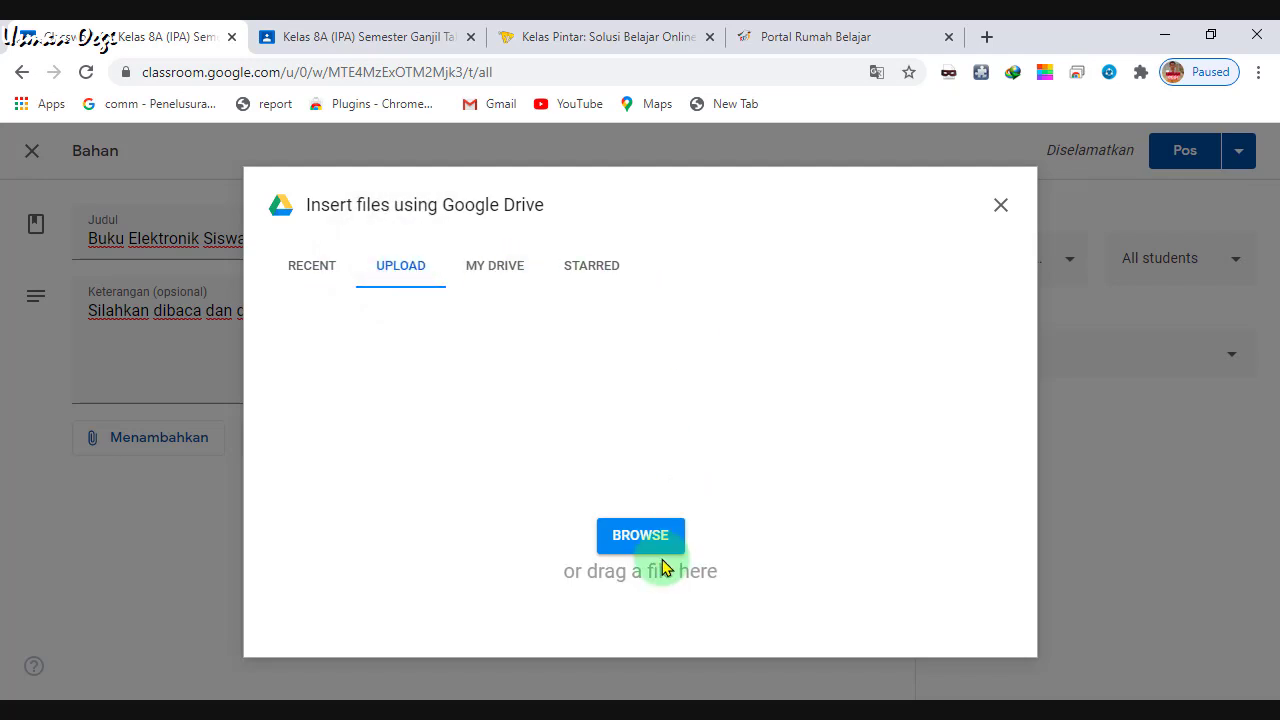
left_click(648, 537)
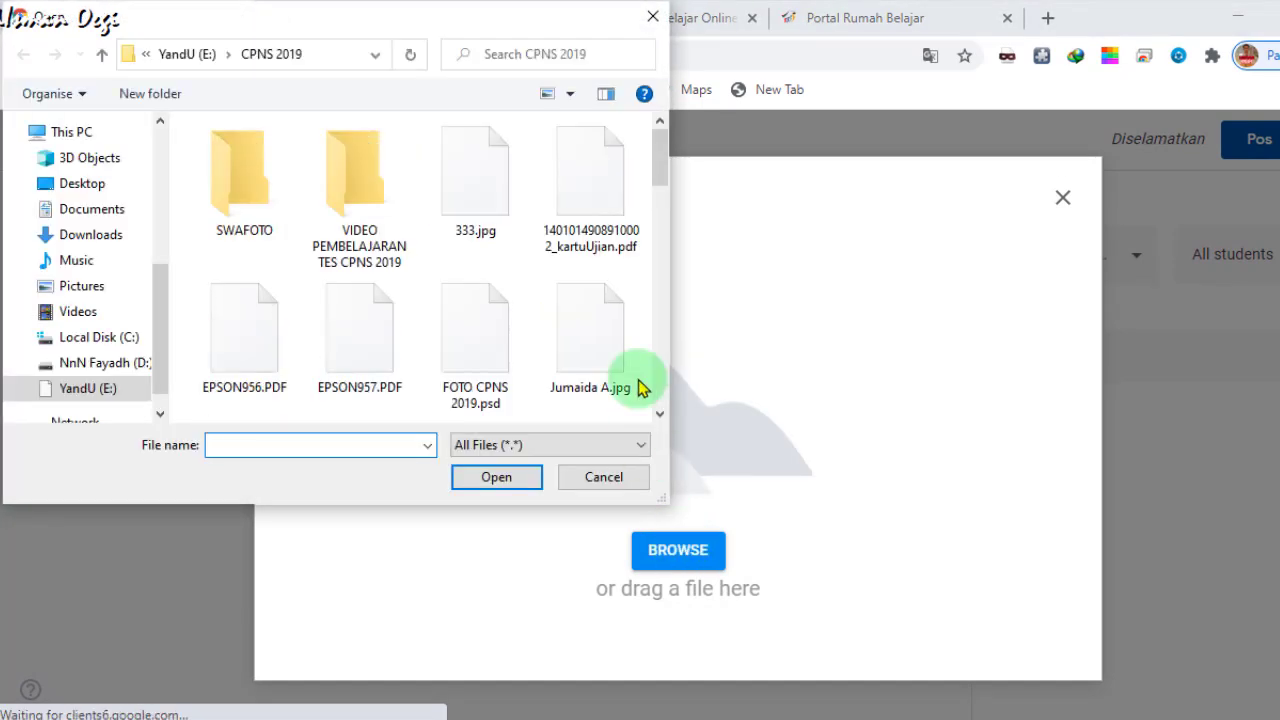
left_click(90, 362)
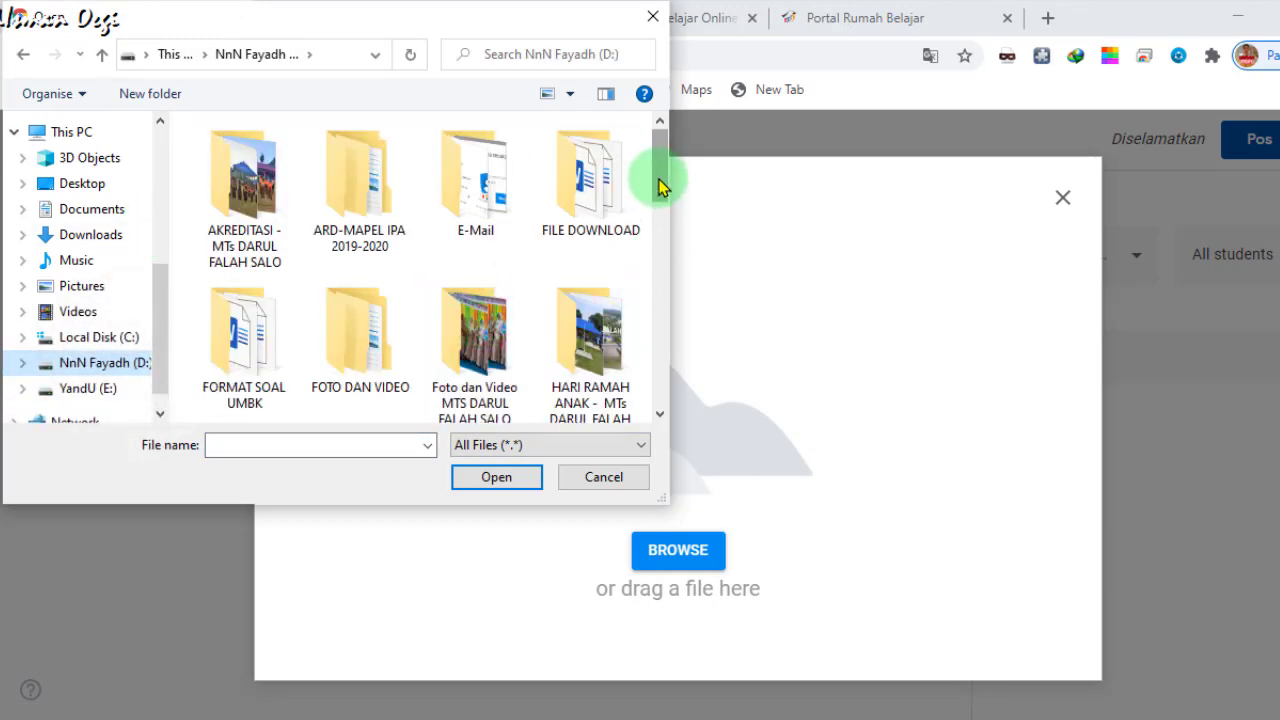
left_click_drag(661, 186, 684, 328)
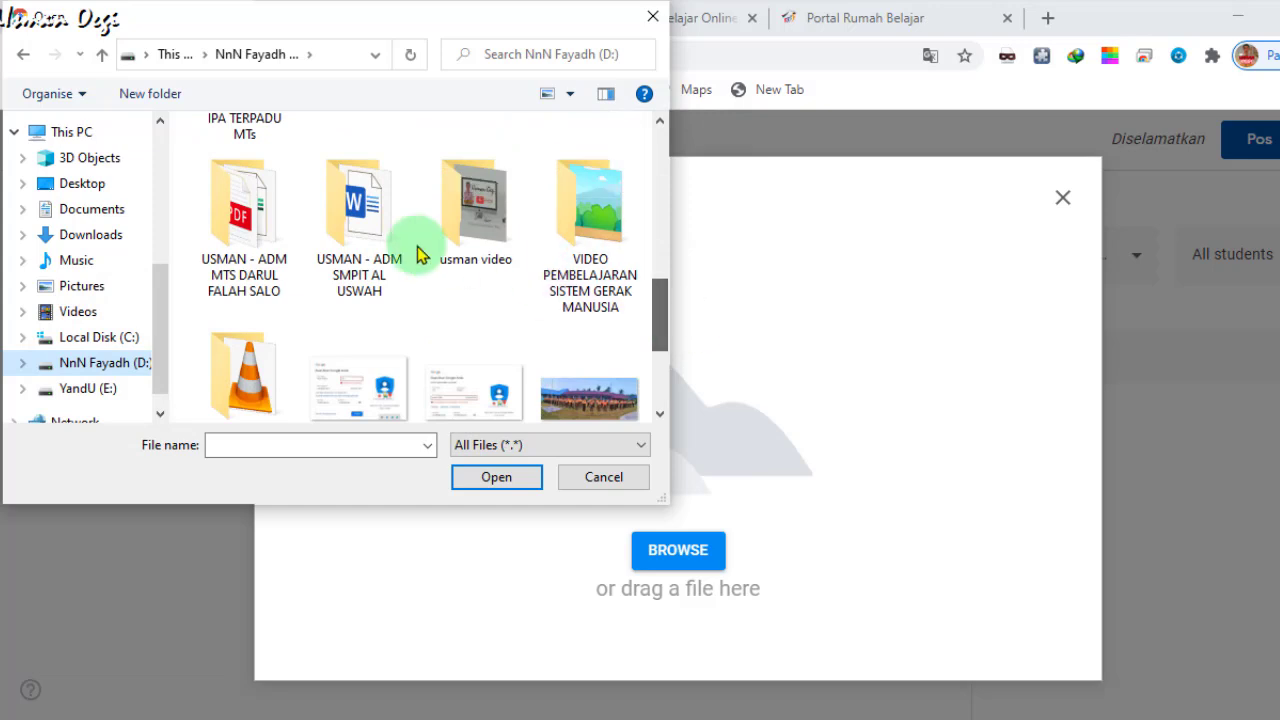
double_click(238, 265)
left_click_drag(663, 274, 663, 237)
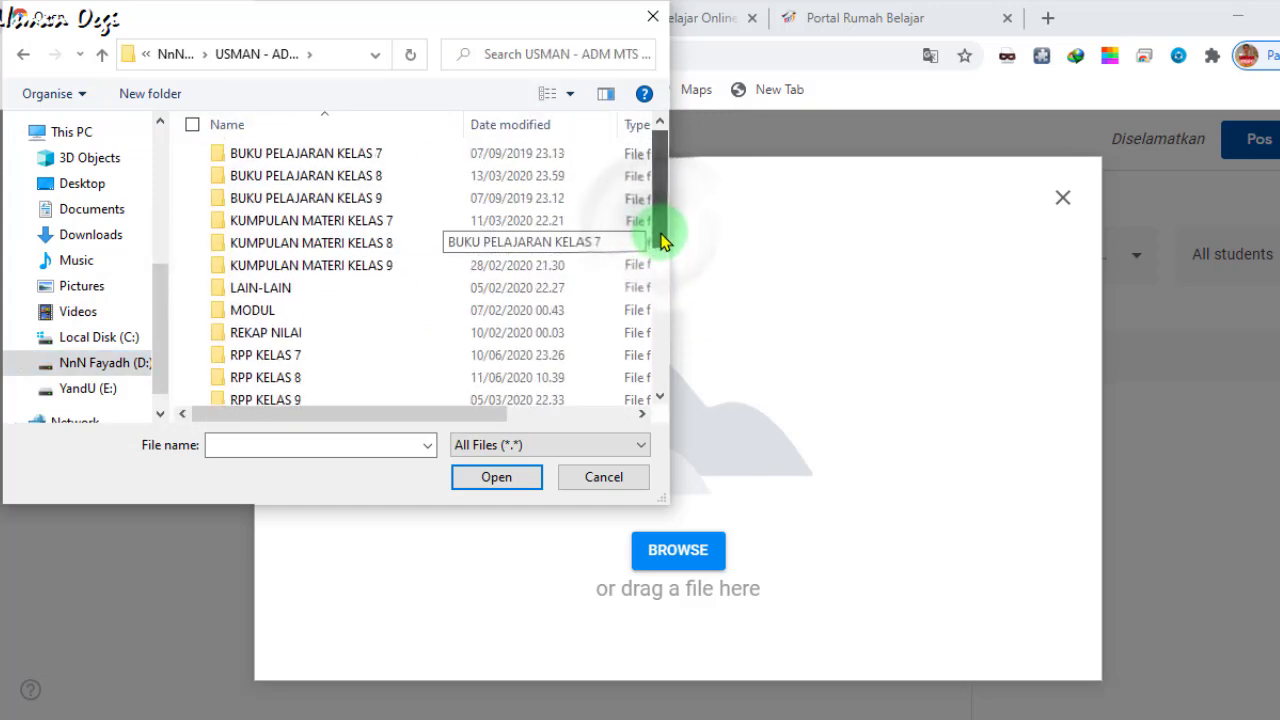
- Upload BSE SISWA IPA TERPADU KELAS 8 SEMESTER GANJIL.pdf from the KUMPULAN MATERI KELAS 8 folder as the material's attachment
left_click(325, 243)
double_click(325, 243)
left_click_drag(666, 214, 676, 337)
left_click(302, 392)
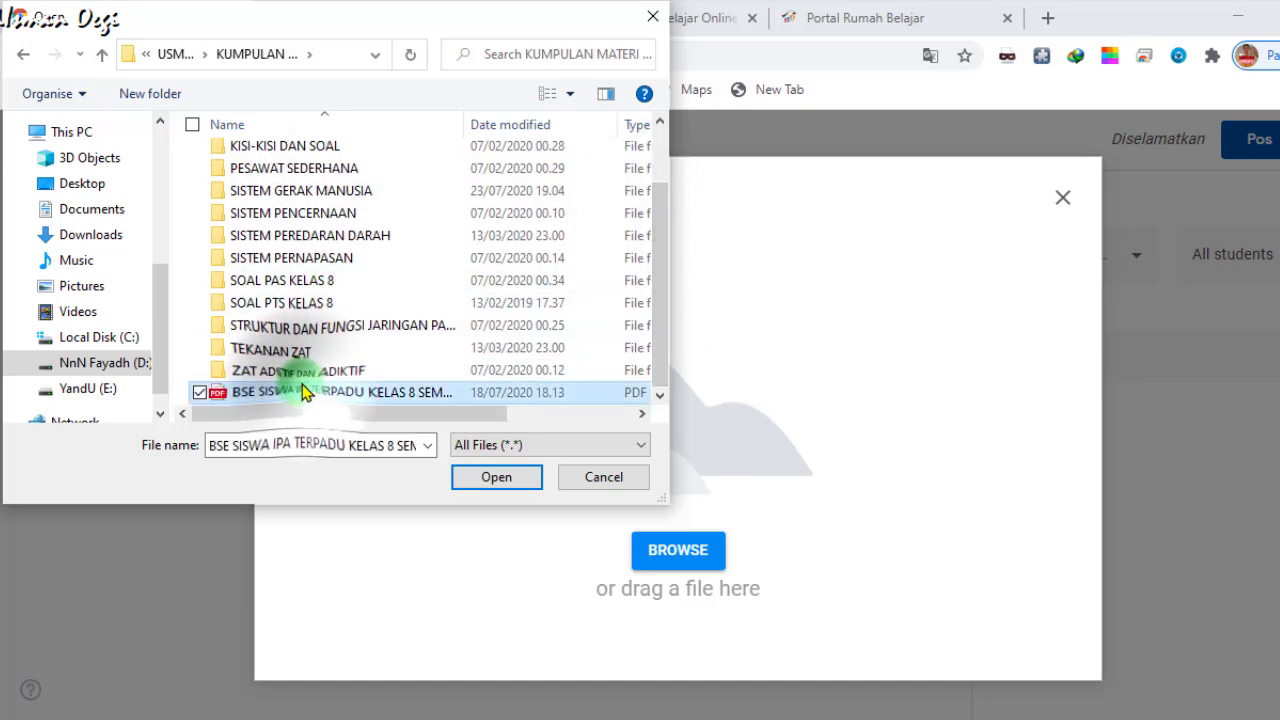
left_click(494, 480)
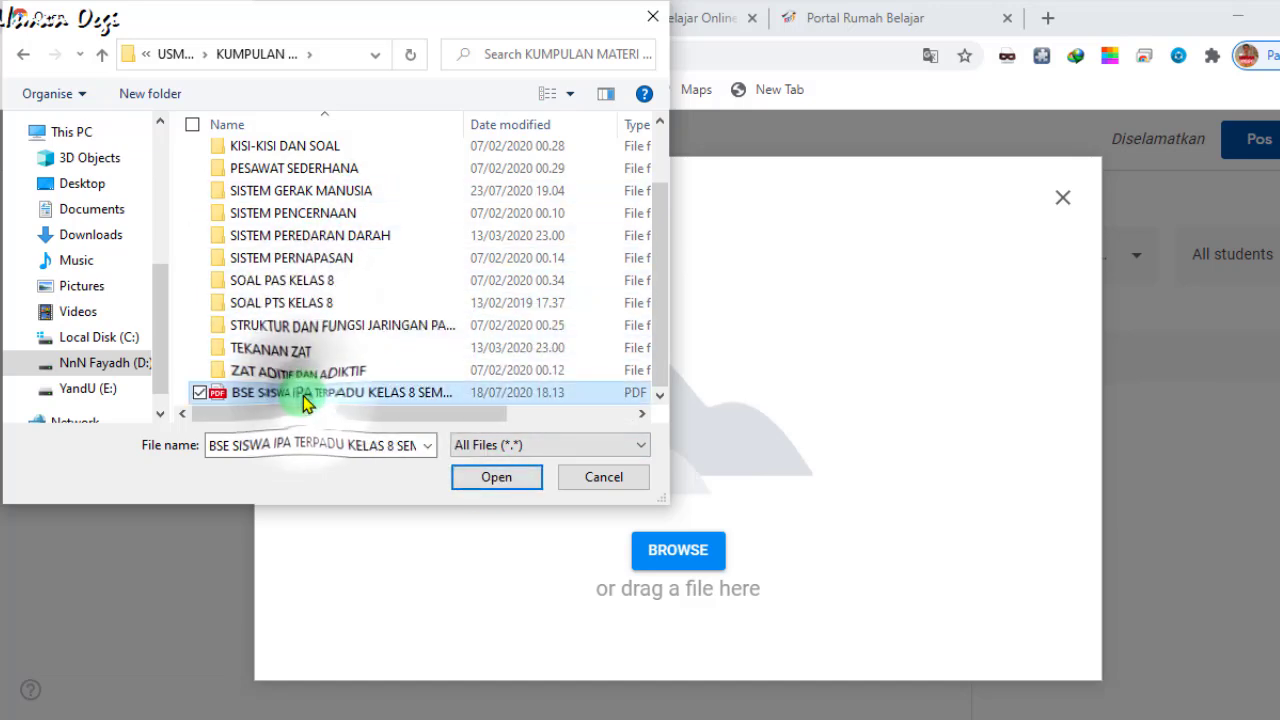
left_click(515, 478)
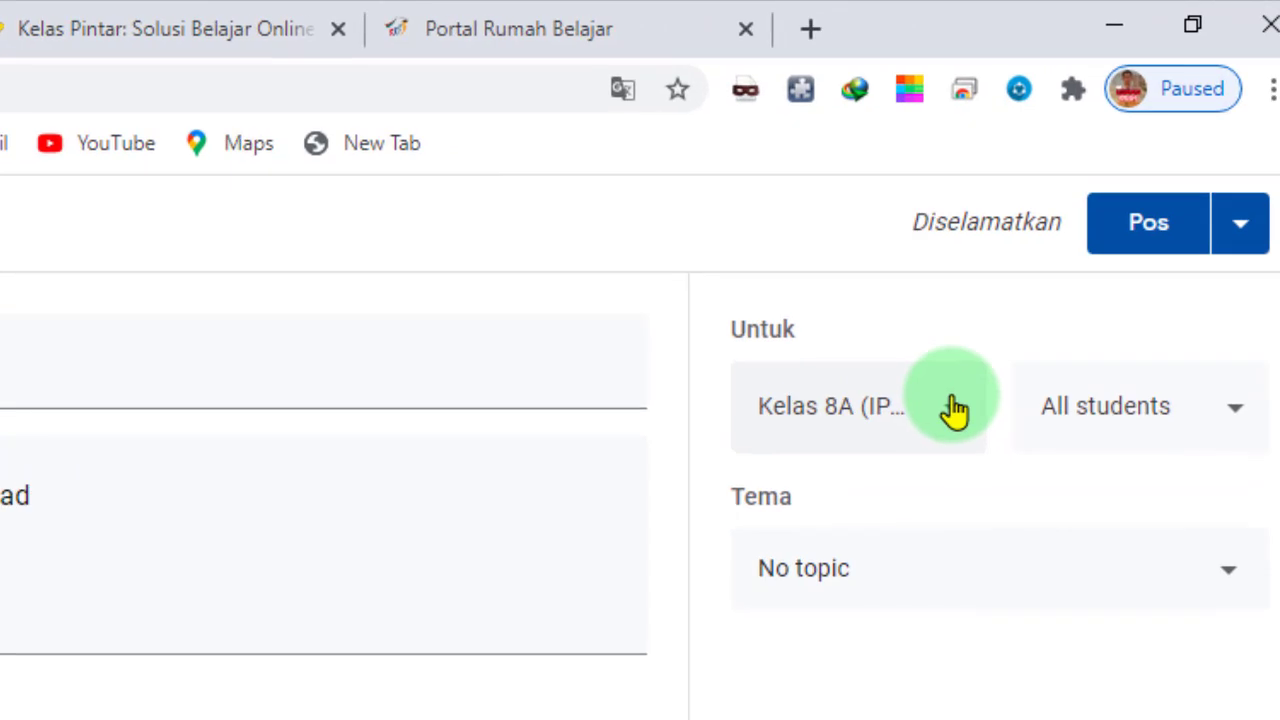
- Share the material with Kelas 8B (IPA) in addition to Kelas 8A (IPA)
left_click(953, 408)
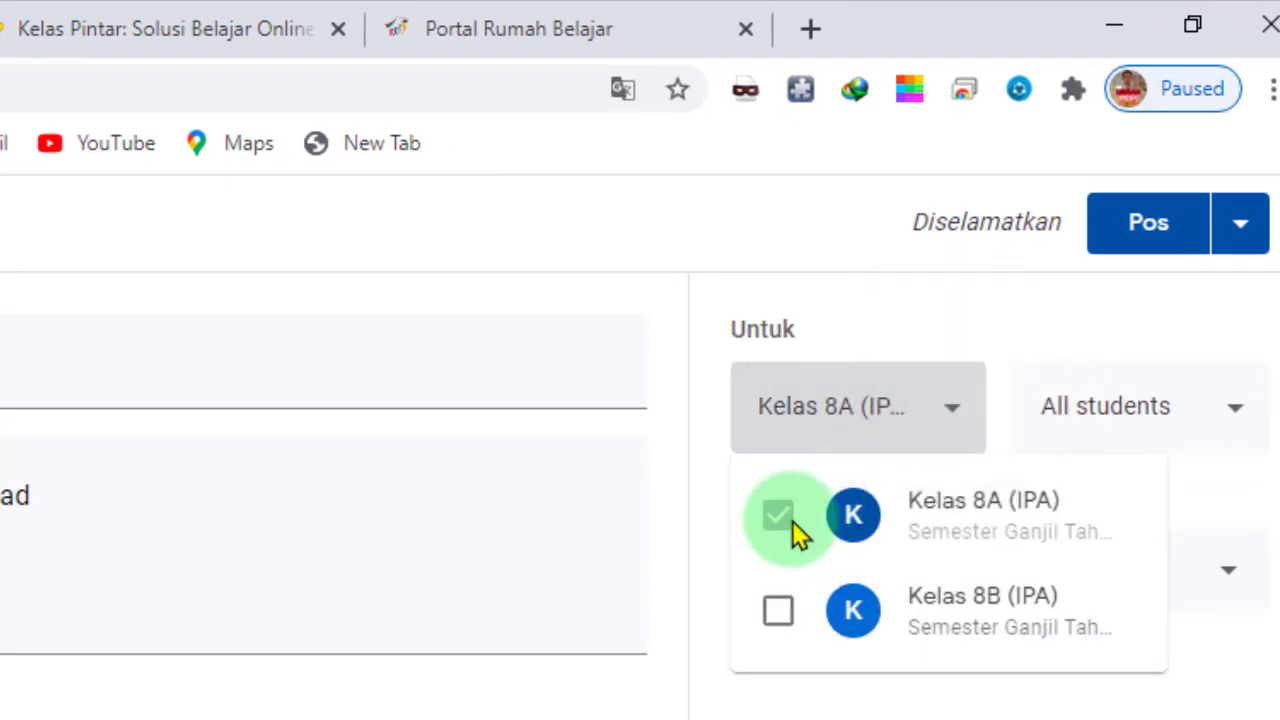
left_click(778, 610)
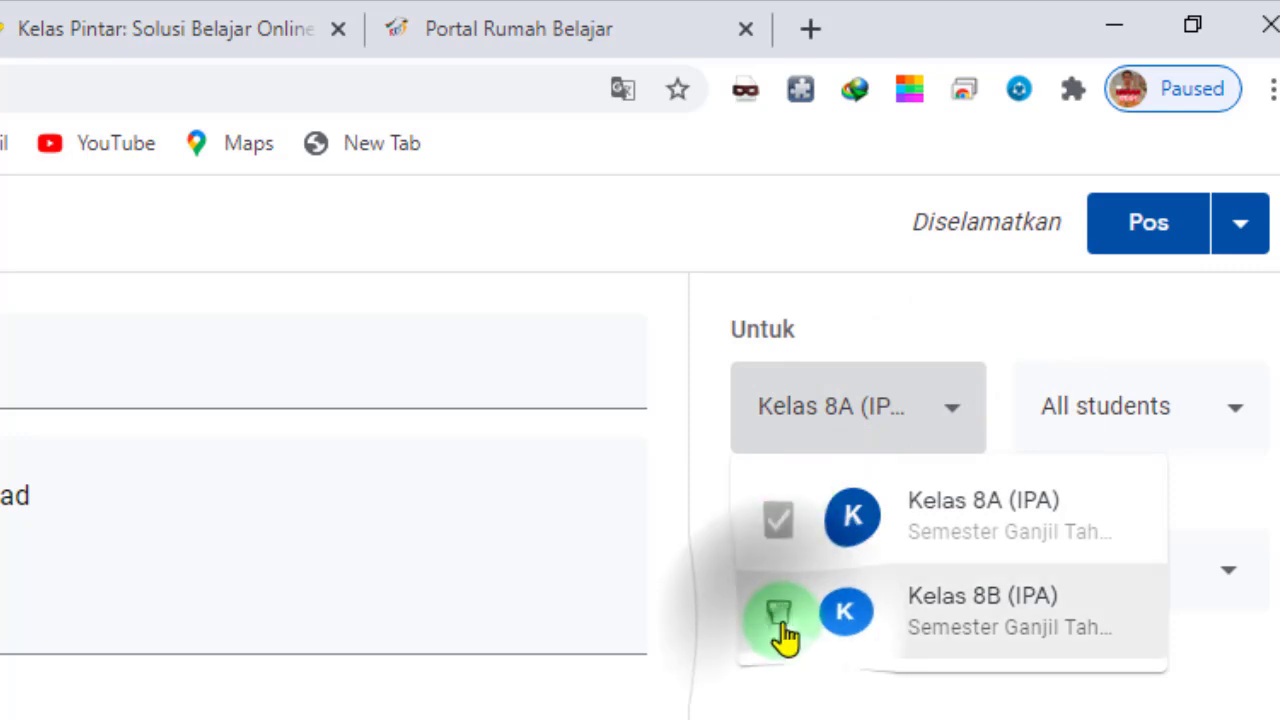
left_click(1035, 337)
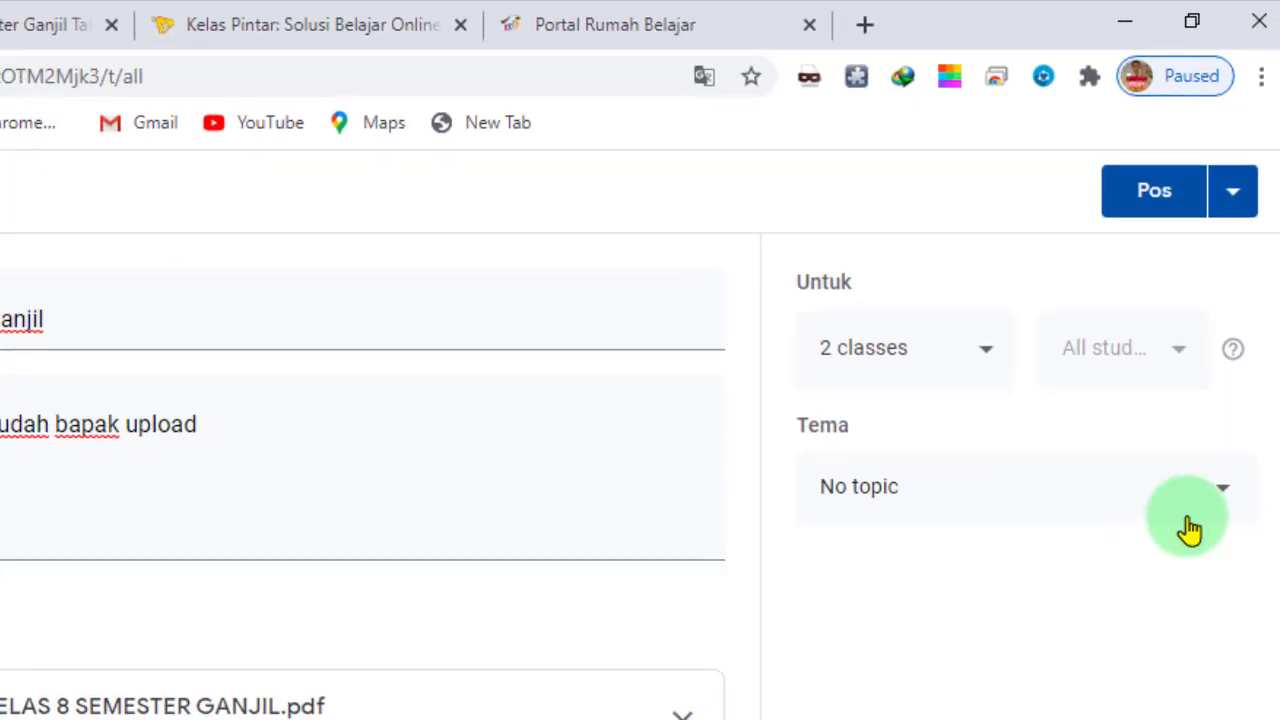
- Assign the material to the BUKU ELEKTRONIK SISWA topic
left_click(1190, 530)
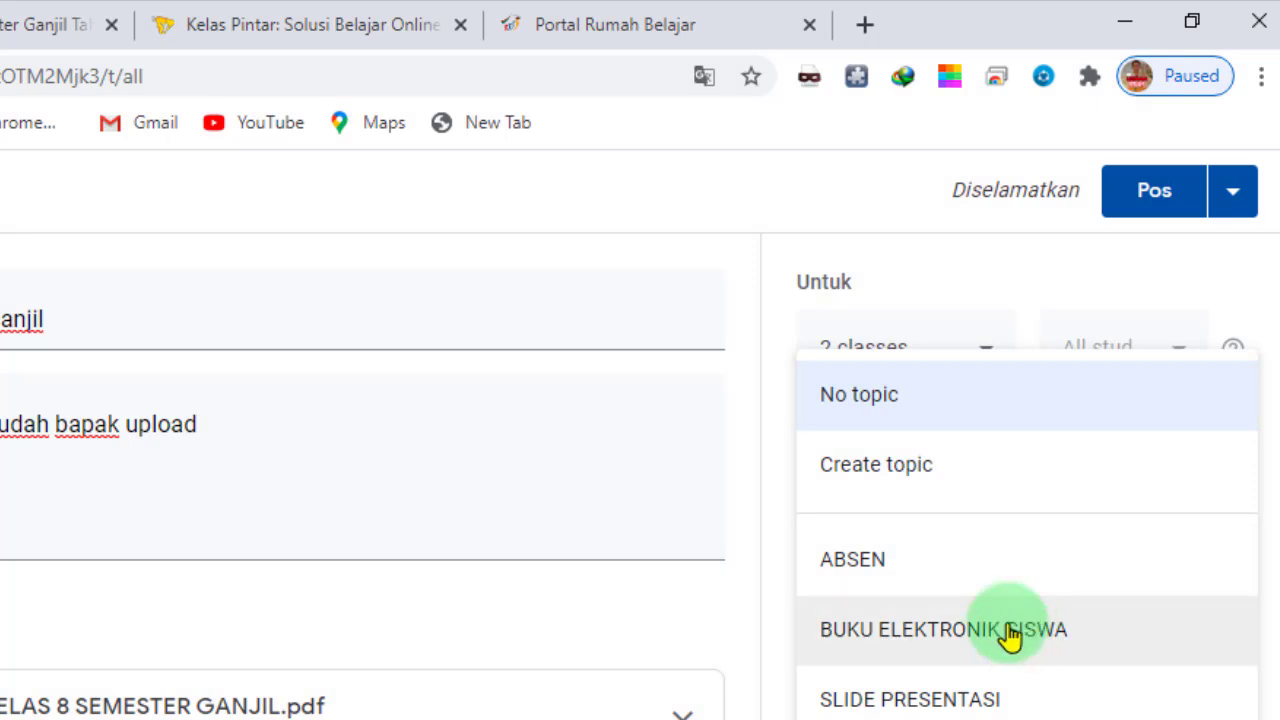
left_click(681, 432)
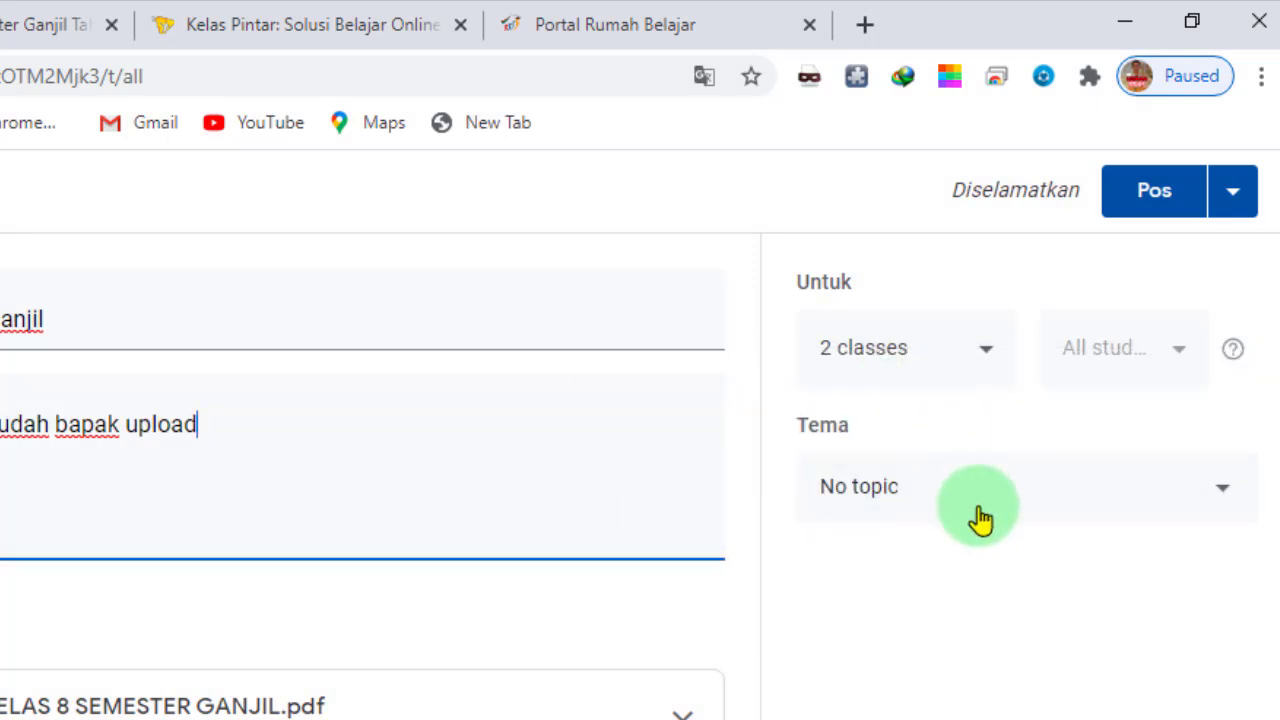
left_click(988, 496)
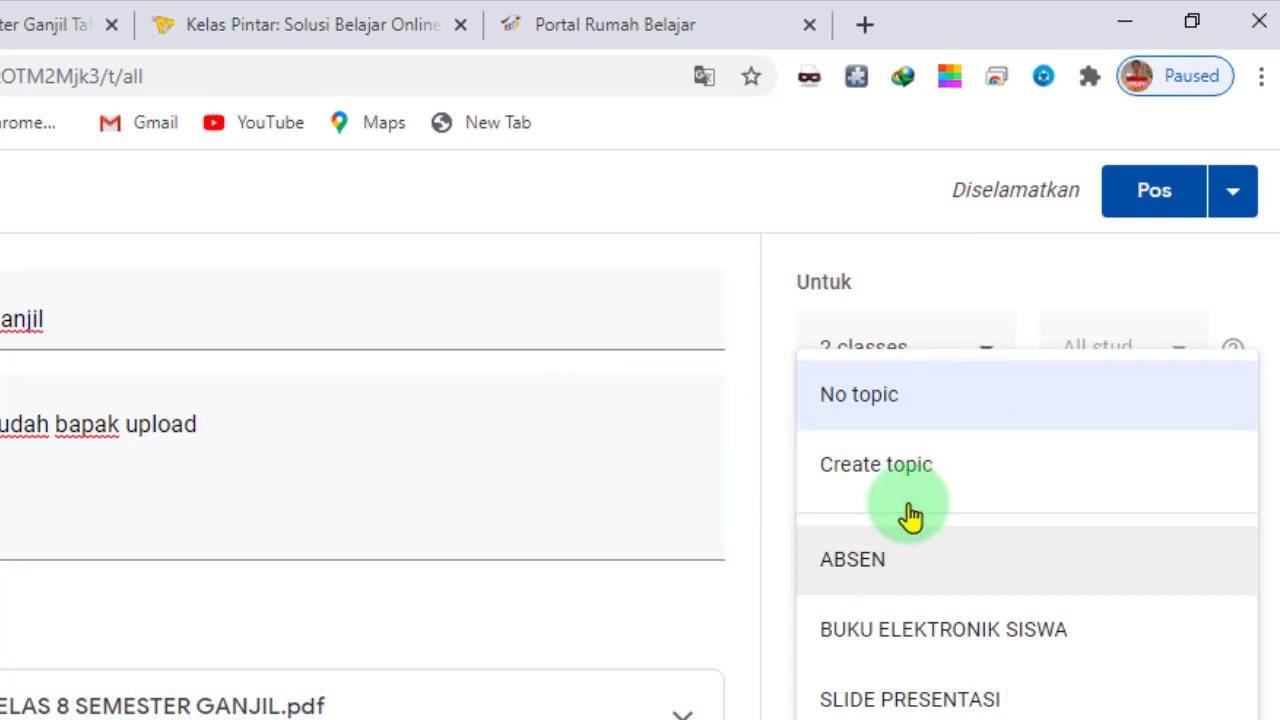
left_click(915, 652)
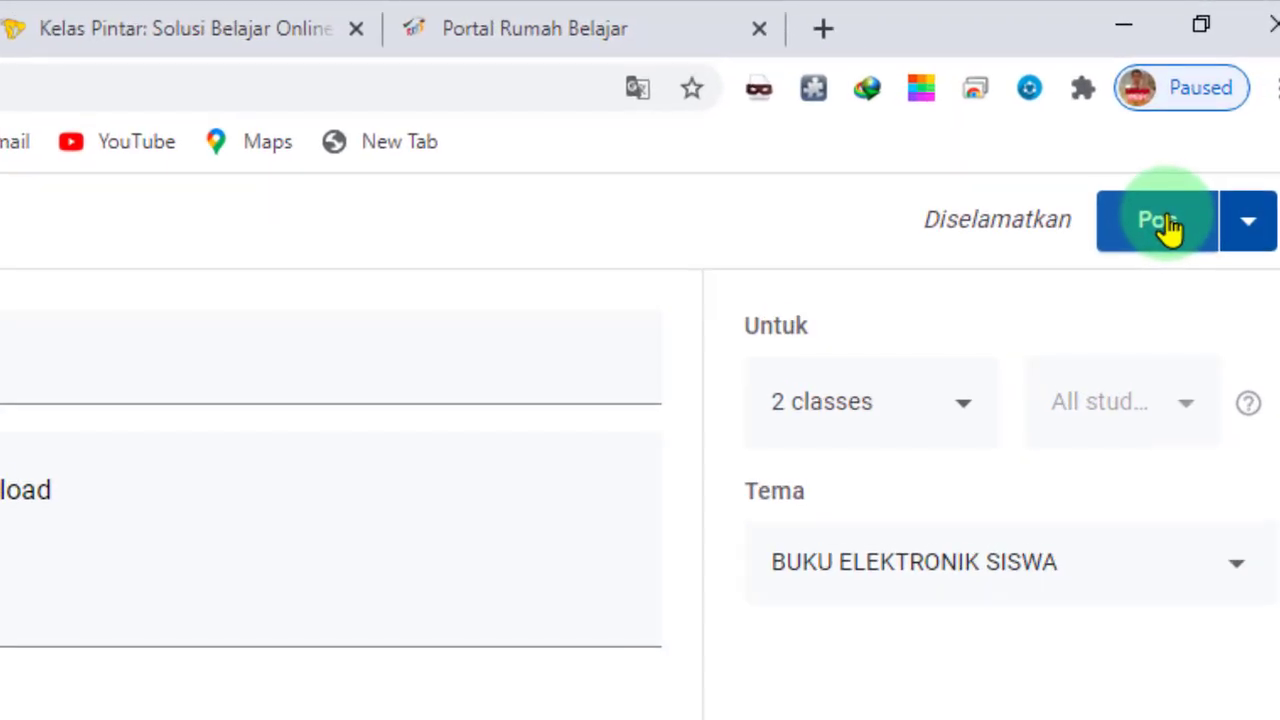
- Post the electronic book material and refresh the student's Kelas 8A (IPA) stream to check the new post
left_click(1166, 223)
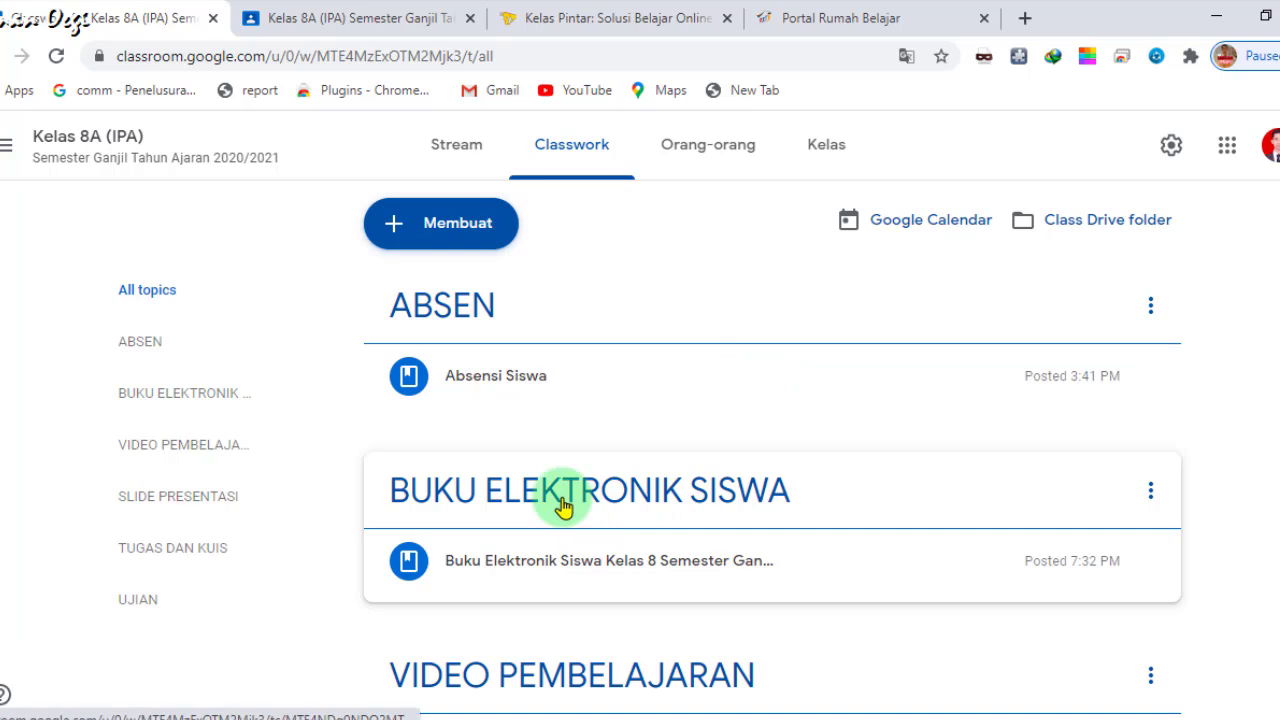
left_click(342, 20)
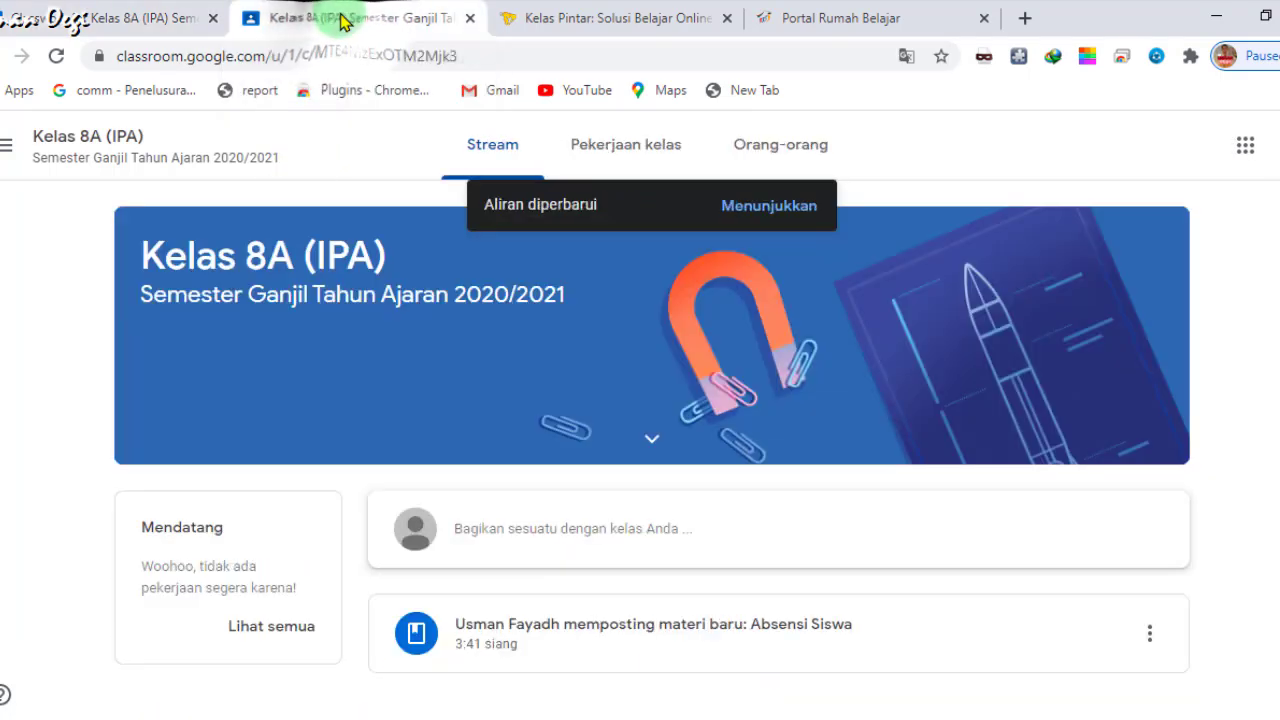
left_click(443, 57)
left_click(57, 56)
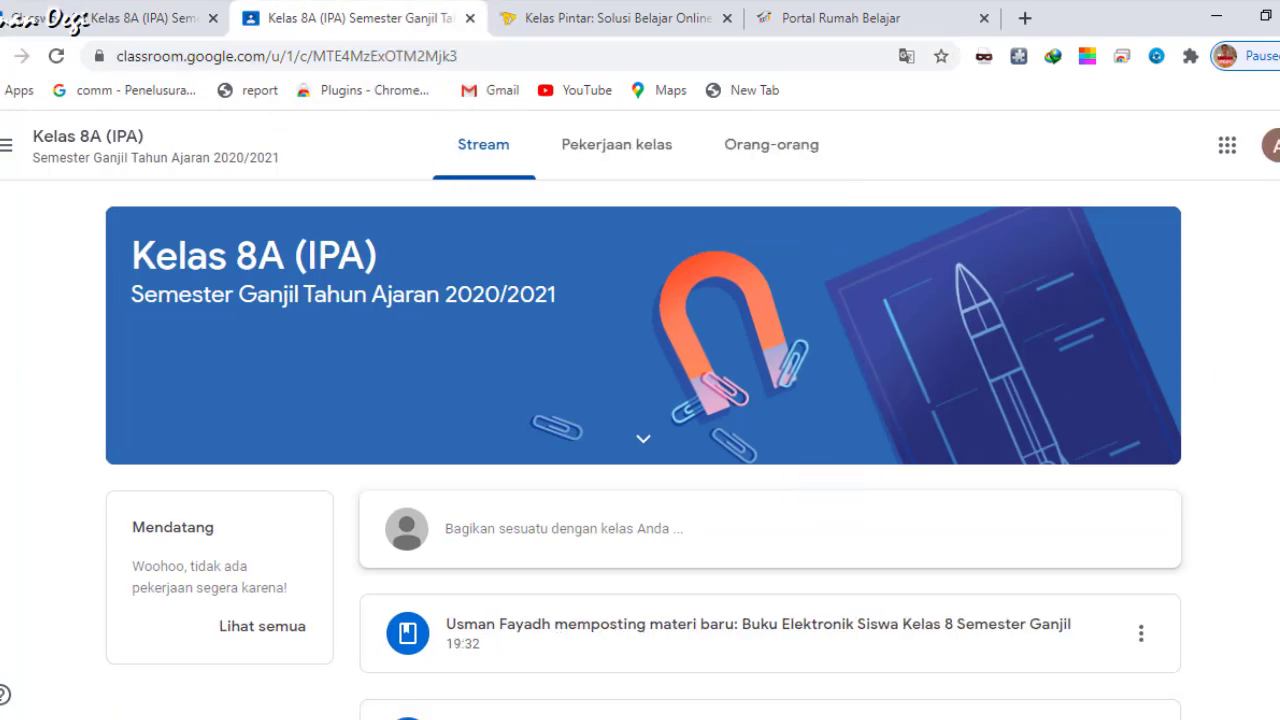
scroll(640, 450, "down", 1)
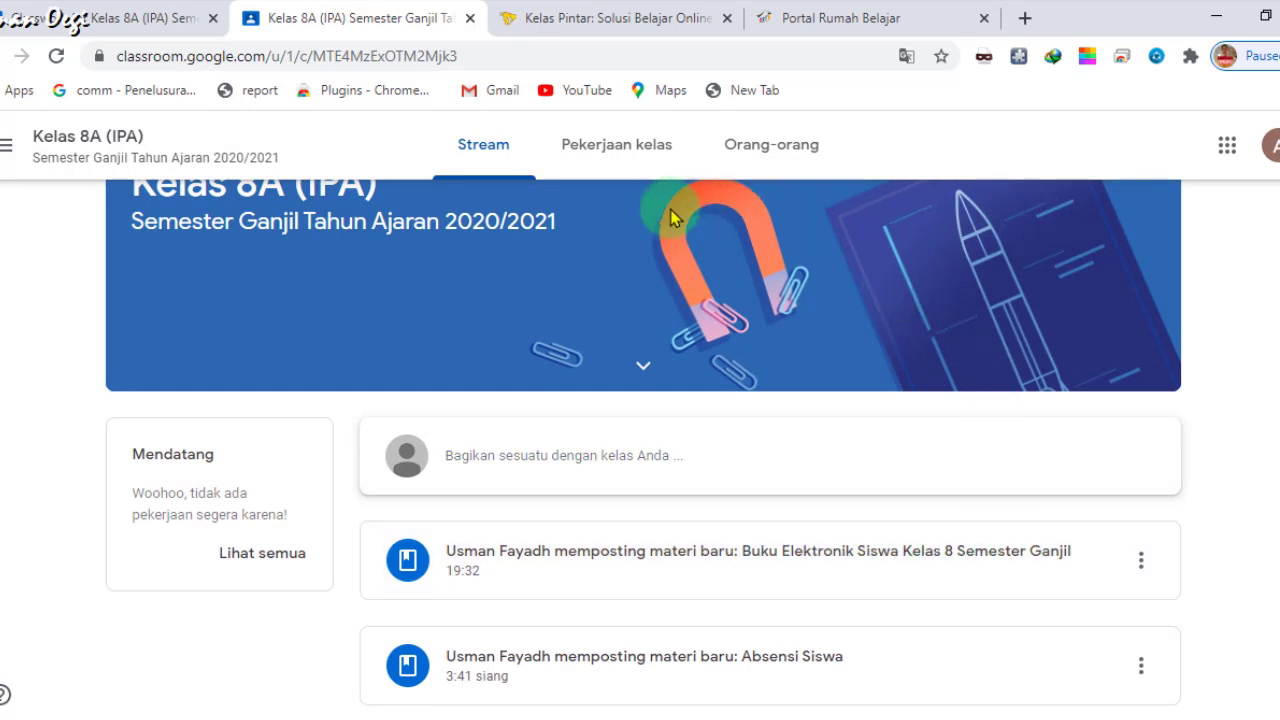
- In the student's classwork, view the BUKU ELEKTRONIK SISWA topic and open the attached BSE SISWA IPA TERPADU PDF
left_click(609, 148)
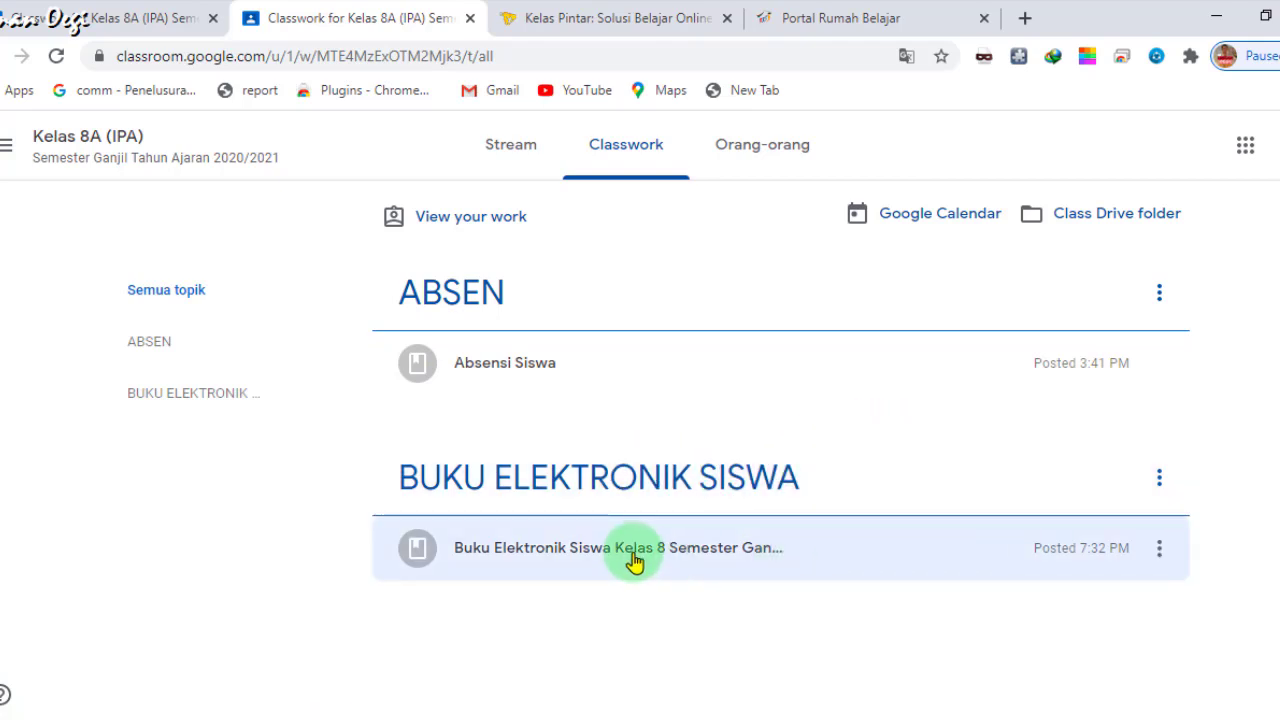
left_click(686, 455)
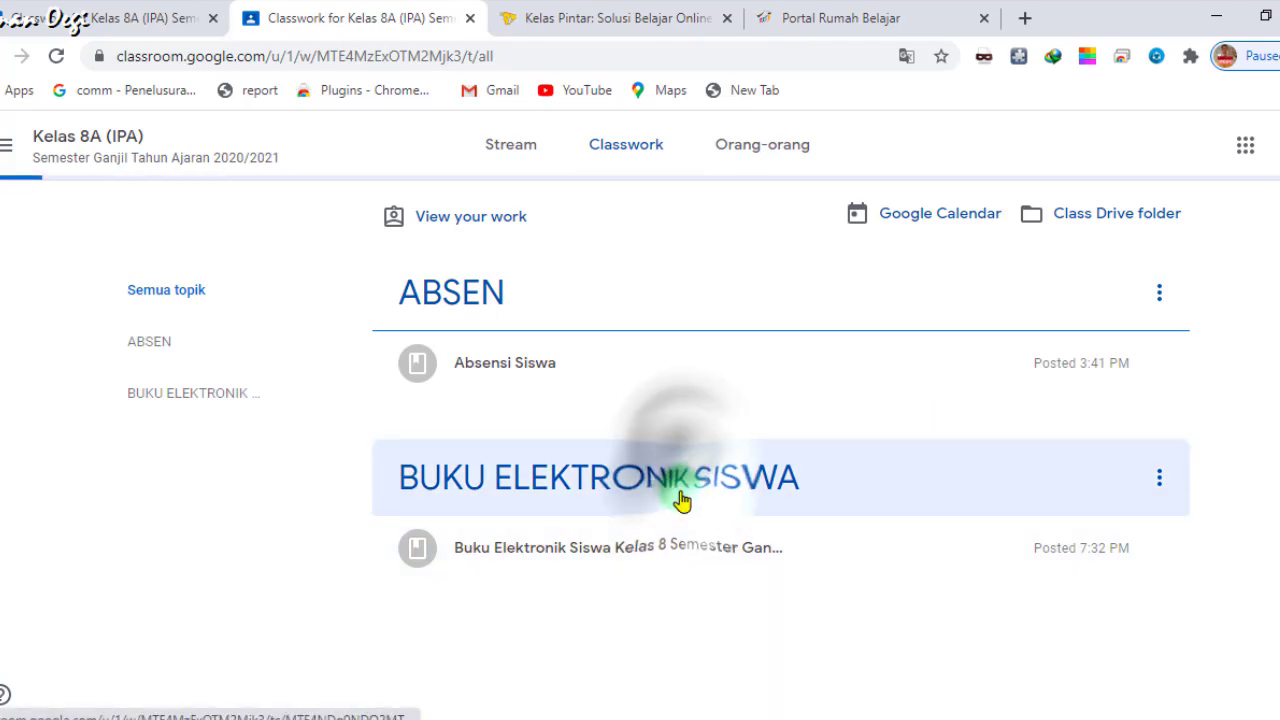
left_click(680, 348)
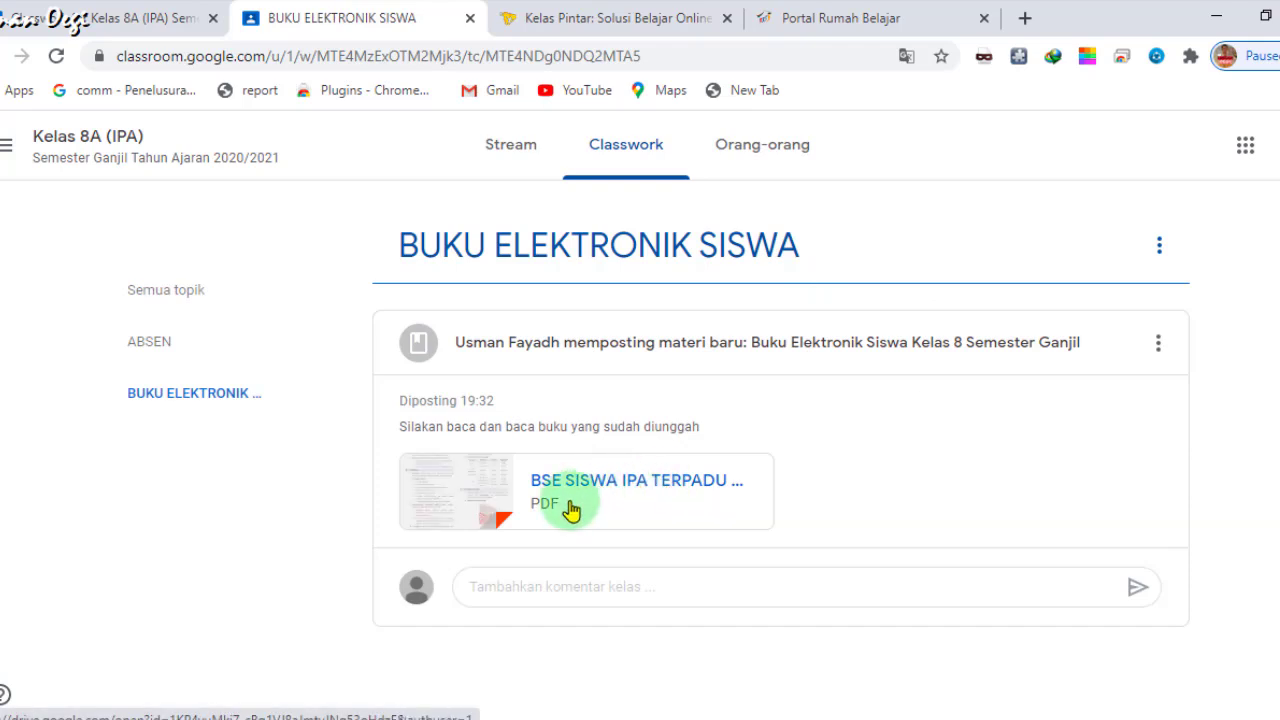
left_click(616, 507)
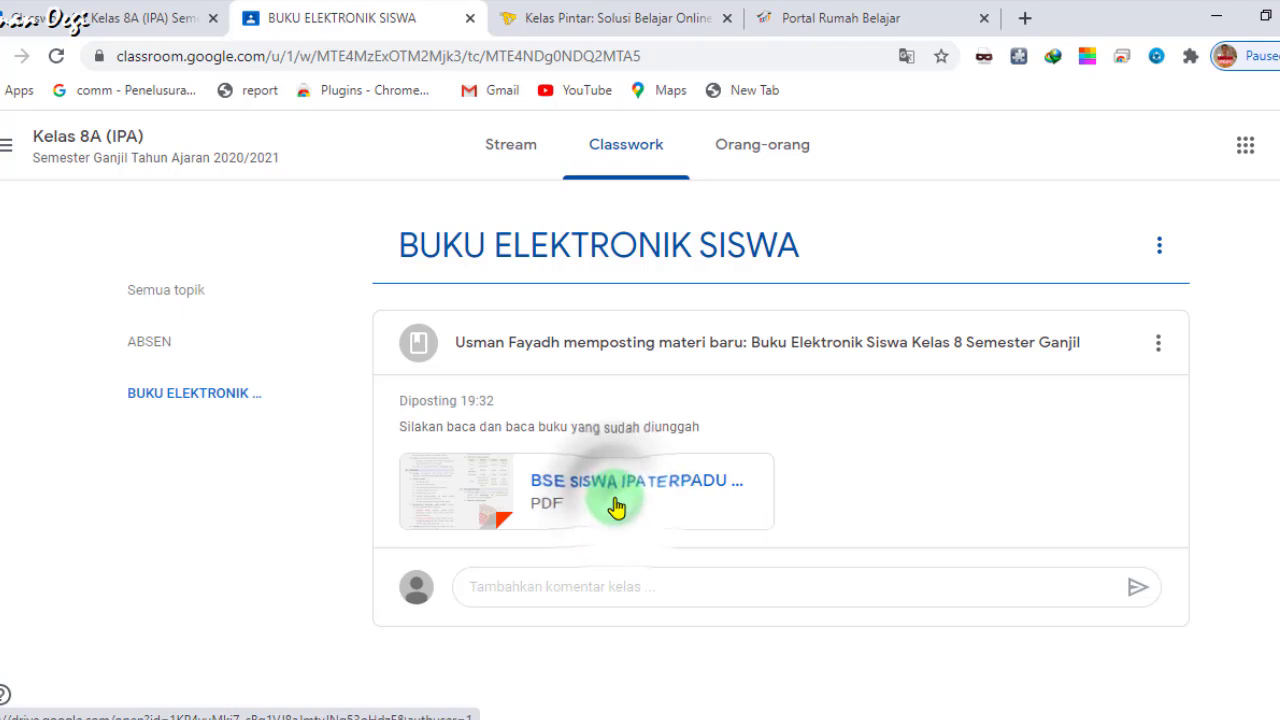
left_click(595, 478)
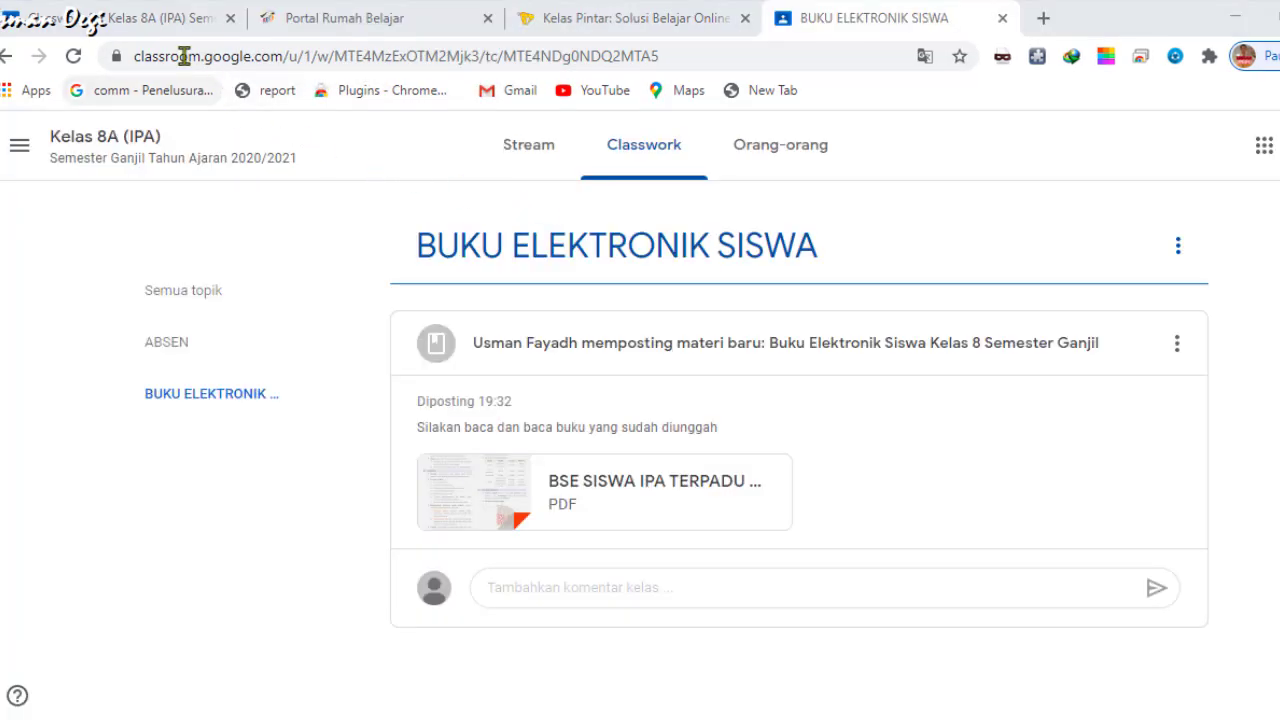
- Return to the teacher's Kelas 8A (IPA) classwork and start creating a new material
left_click(75, 15)
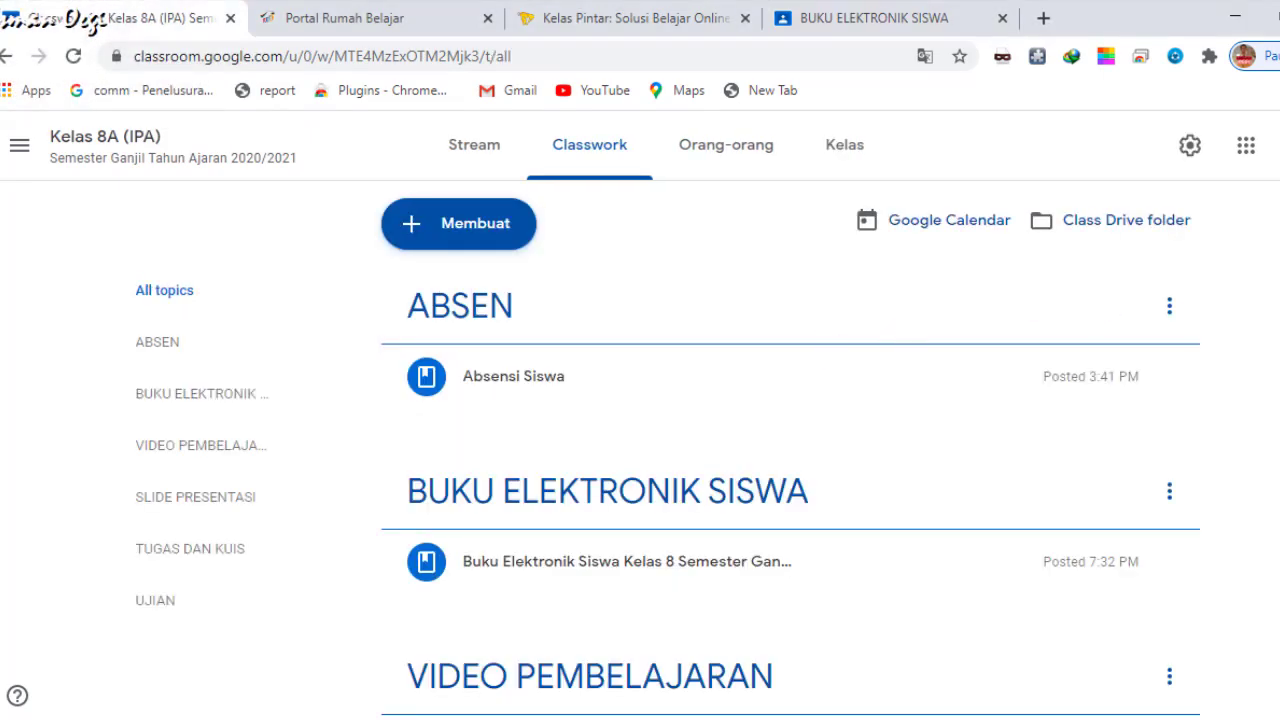
scroll(640, 450, "down", 2)
scroll(640, 450, "up", 2)
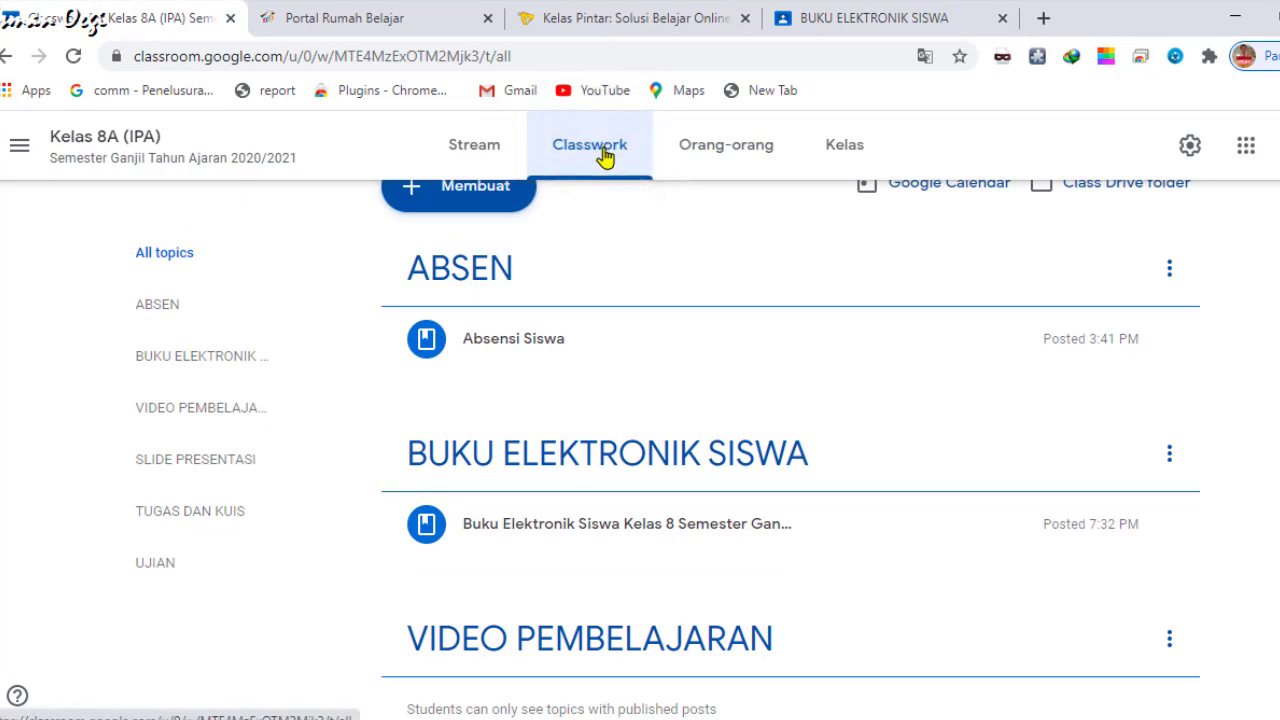
scroll(550, 230, "up", 1)
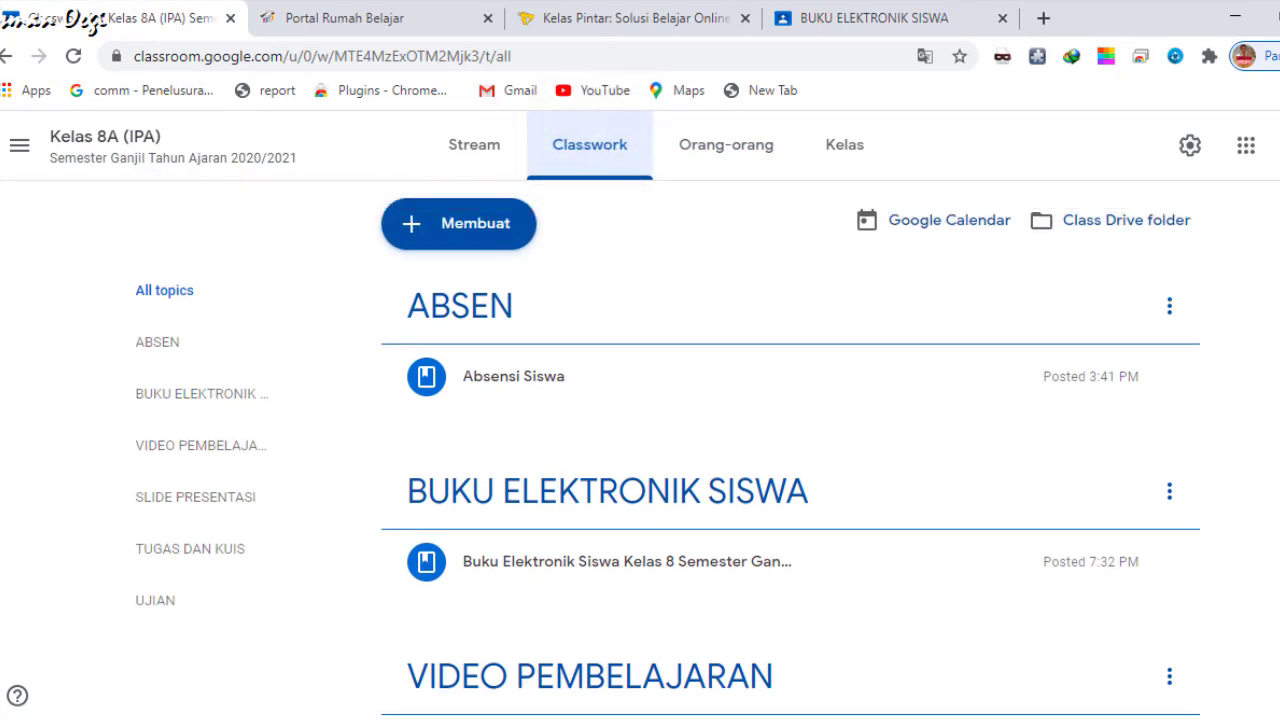
left_click(443, 238)
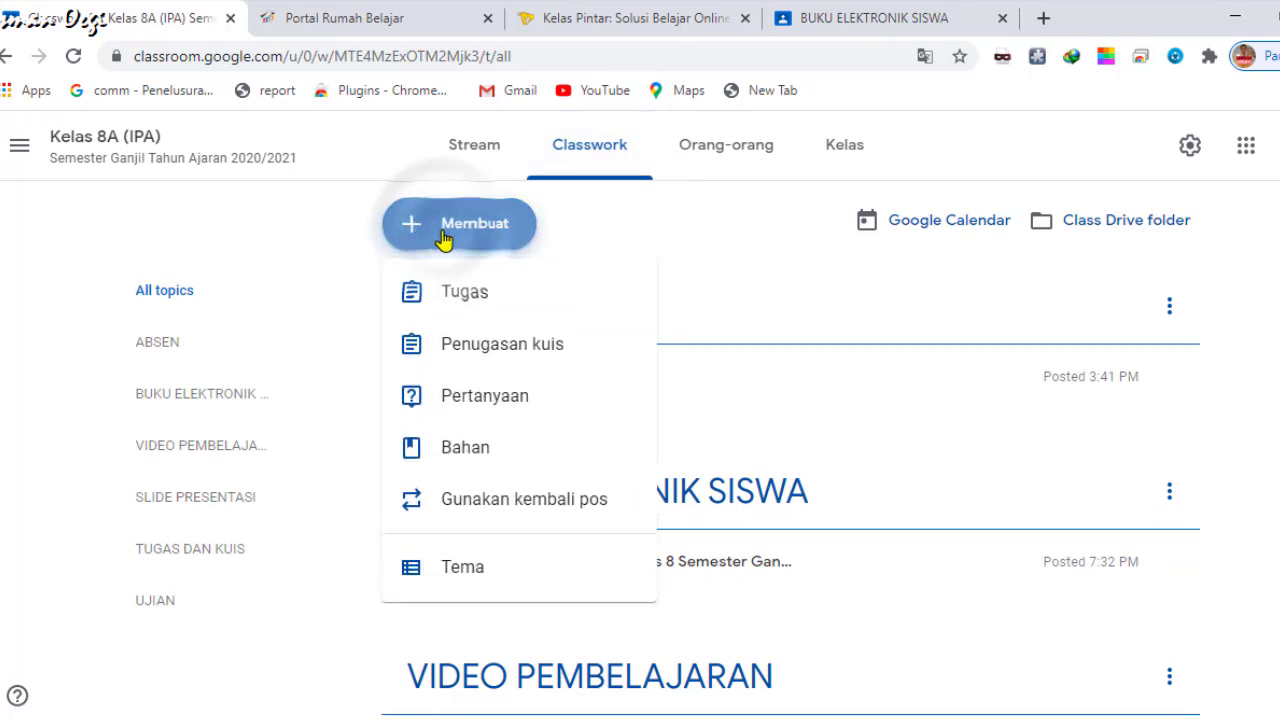
left_click(473, 465)
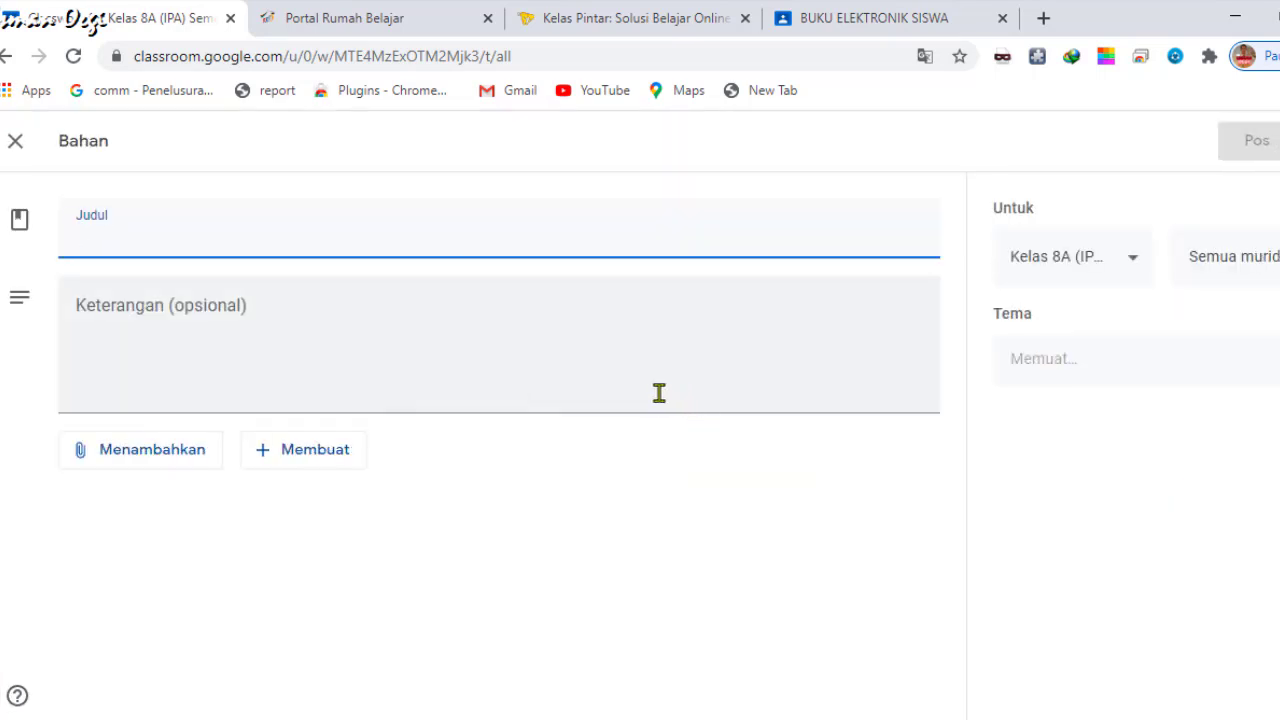
- Title the new material "Video Pembelajaran Pesawat Sederhana"
left_click(365, 242)
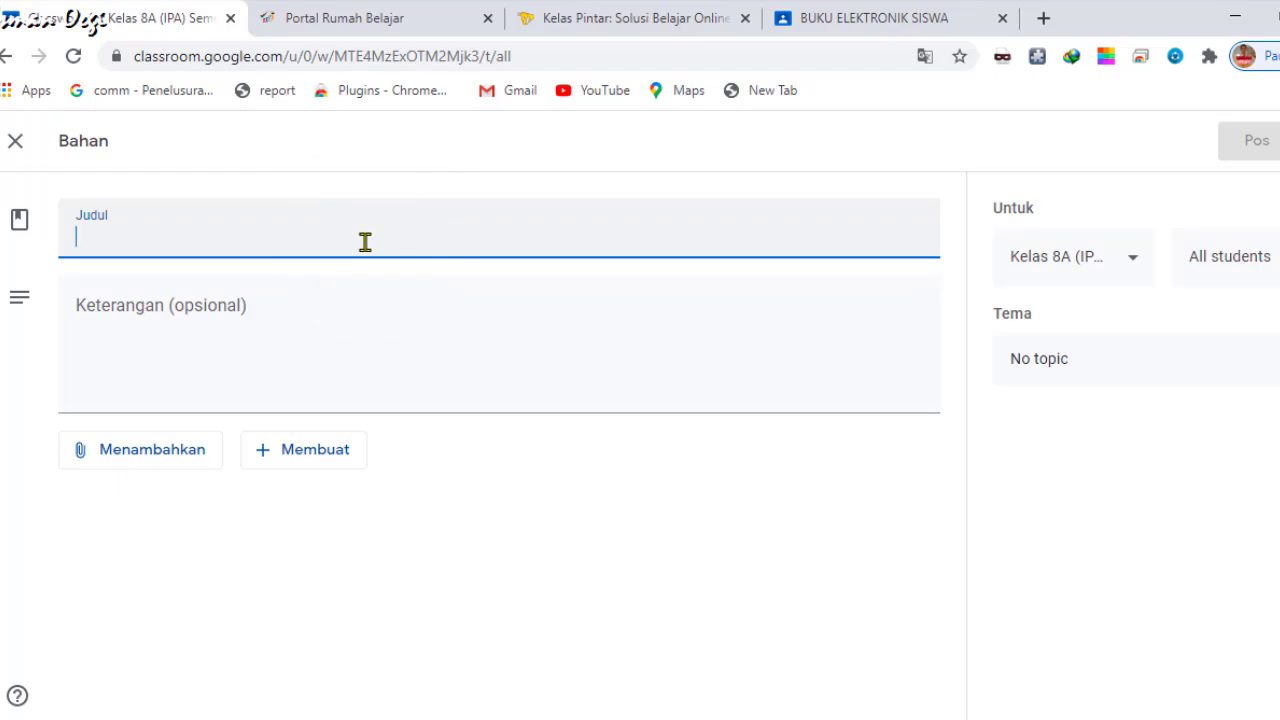
type("Video P")
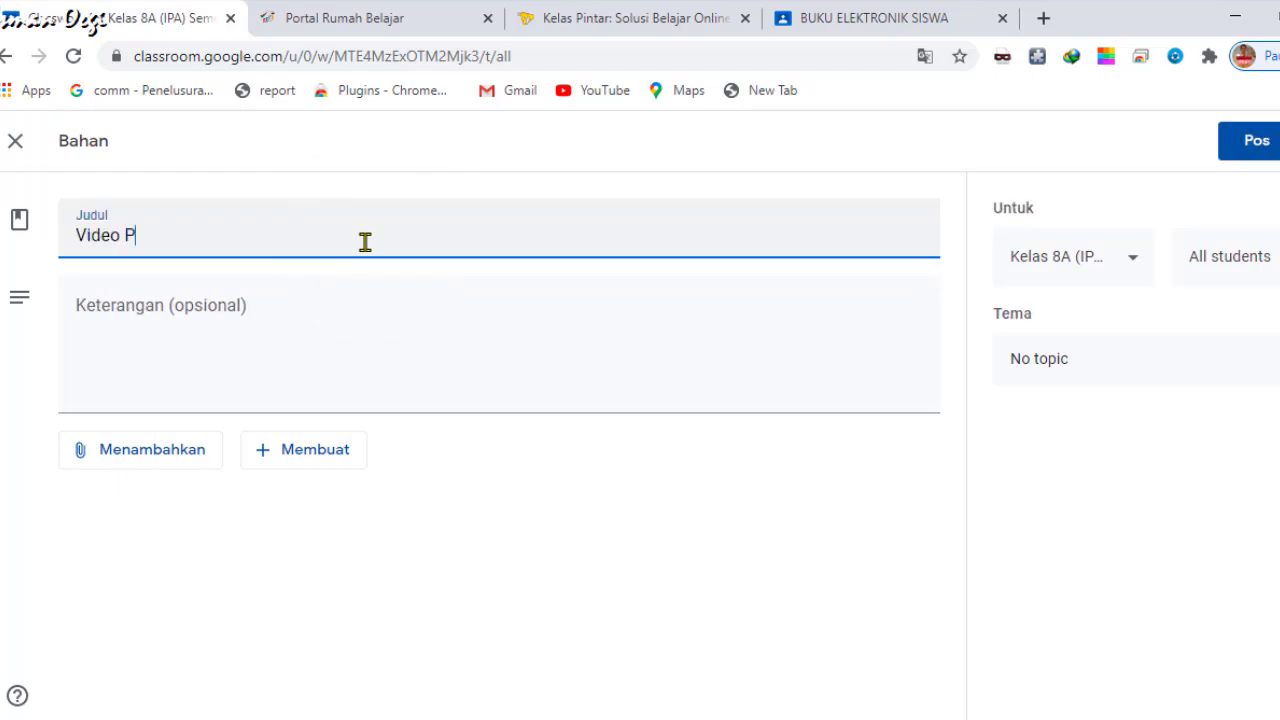
type("embelajaran Sistem")
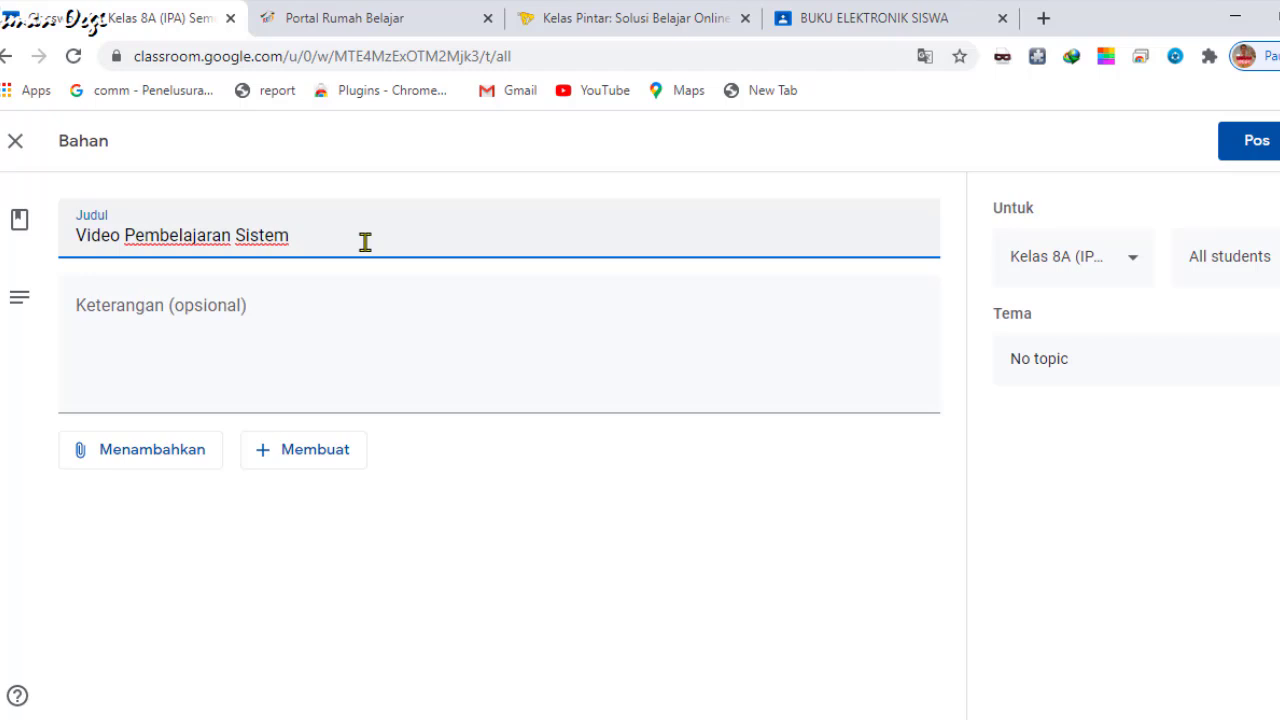
key("BackSpace")
key("BackSpace")
key("BackSpace")
key("BackSpace")
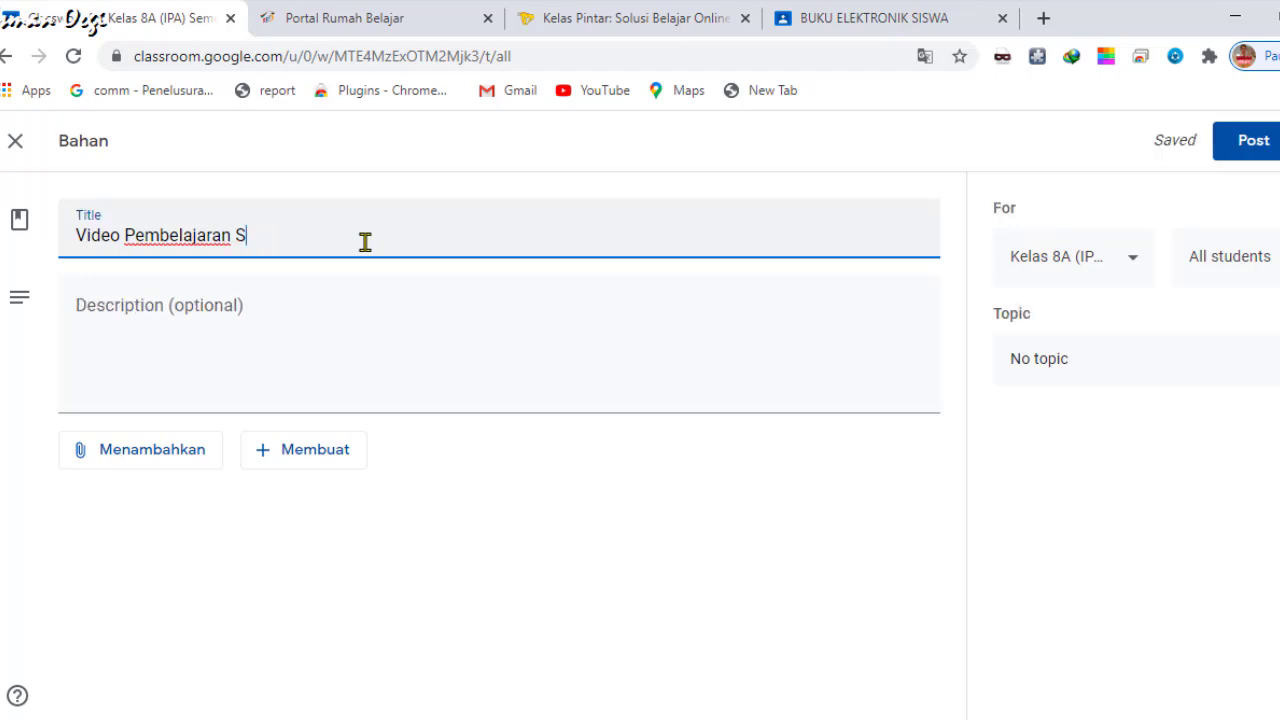
key("BackSpace")
type("Pesa")
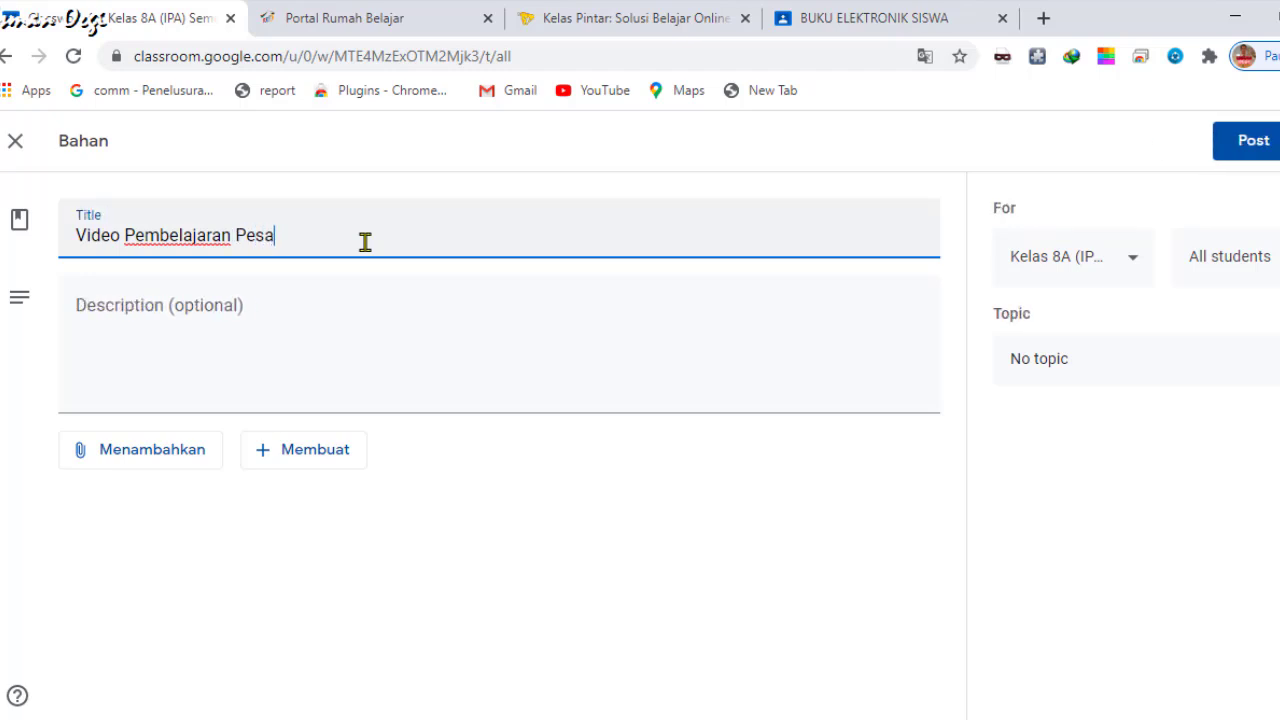
type("wat Sederhana")
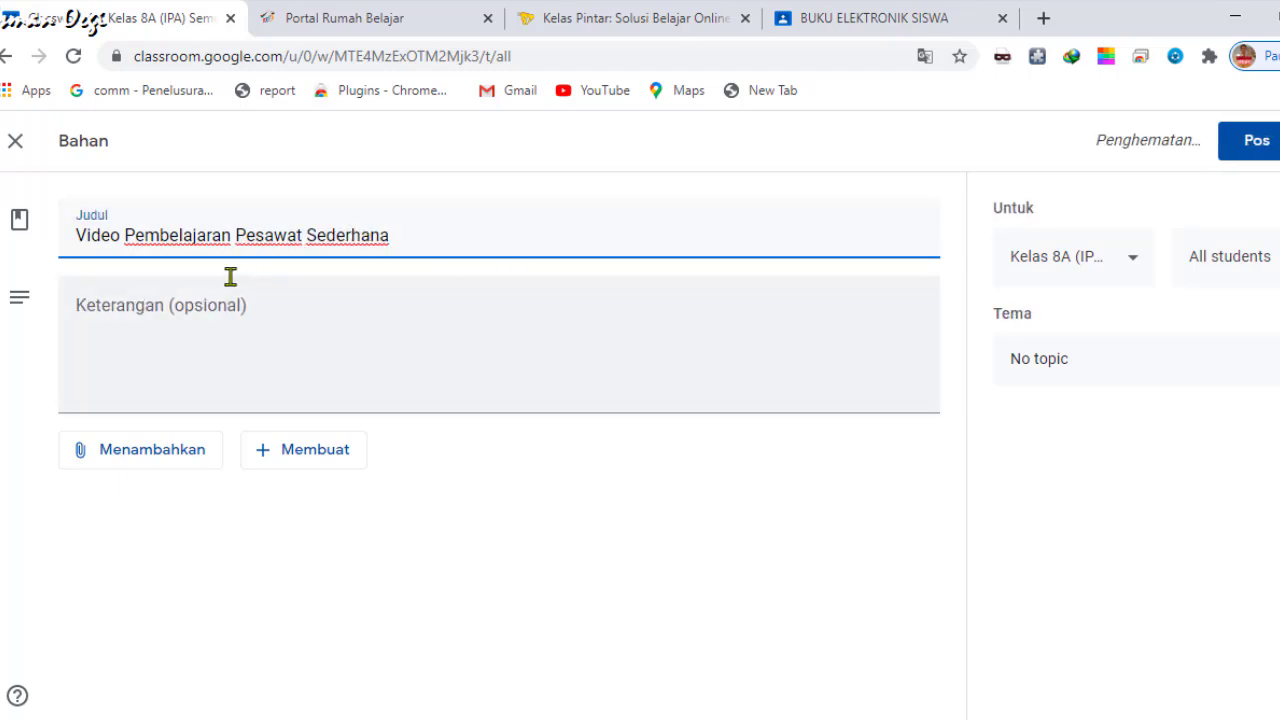
- Remove "Video Pembelajaran" from the material's title, leaving "Pesawat Sederhana"
left_click(237, 235)
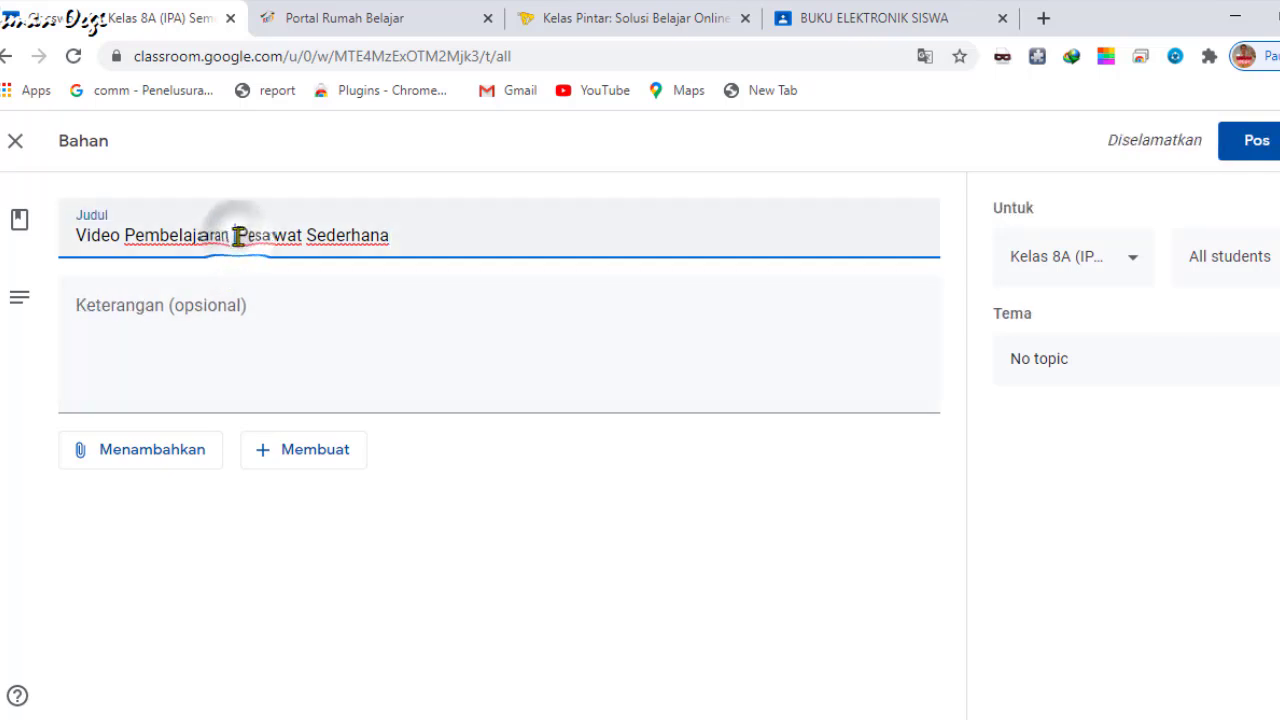
key("BackSpace")
key("BackSpace")
key("BackSpace")
key("BackSpace")
key("BackSpace")
key("BackSpace")
key("BackSpace")
key("BackSpace")
key("BackSpace")
key("BackSpace")
key("BackSpace")
key("BackSpace")
key("BackSpace")
key("BackSpace")
key("BackSpace")
key("BackSpace")
key("BackSpace")
key("BackSpace")
key("BackSpace")
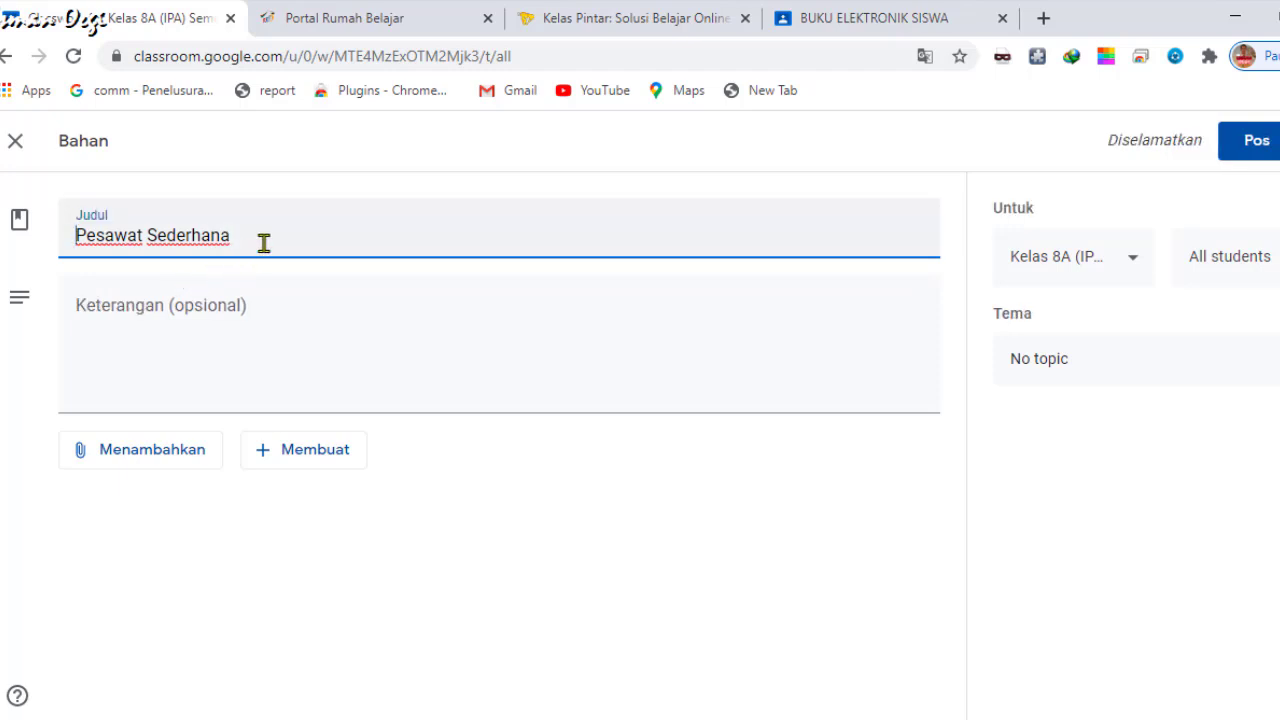
- Enter the material's description as "Silahakn disimak dan pelajari video pembelajaran yang telah bapak upload"
left_click(171, 310)
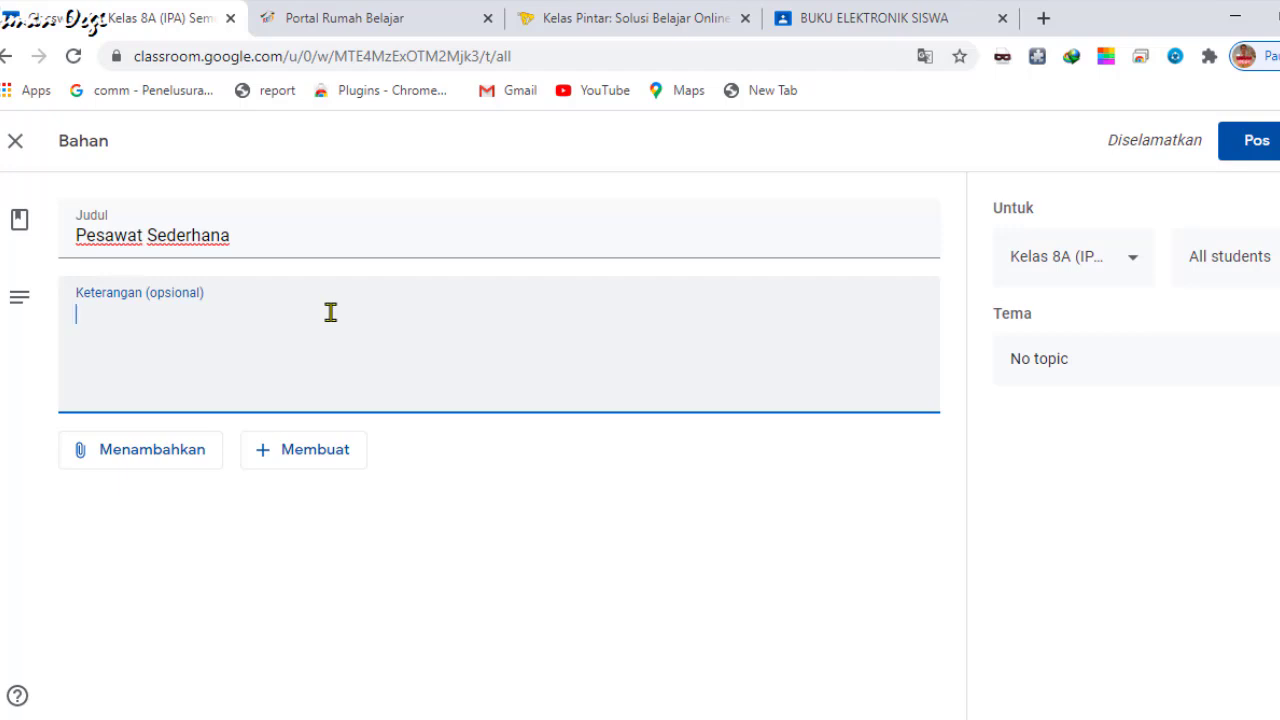
type("Silahakn")
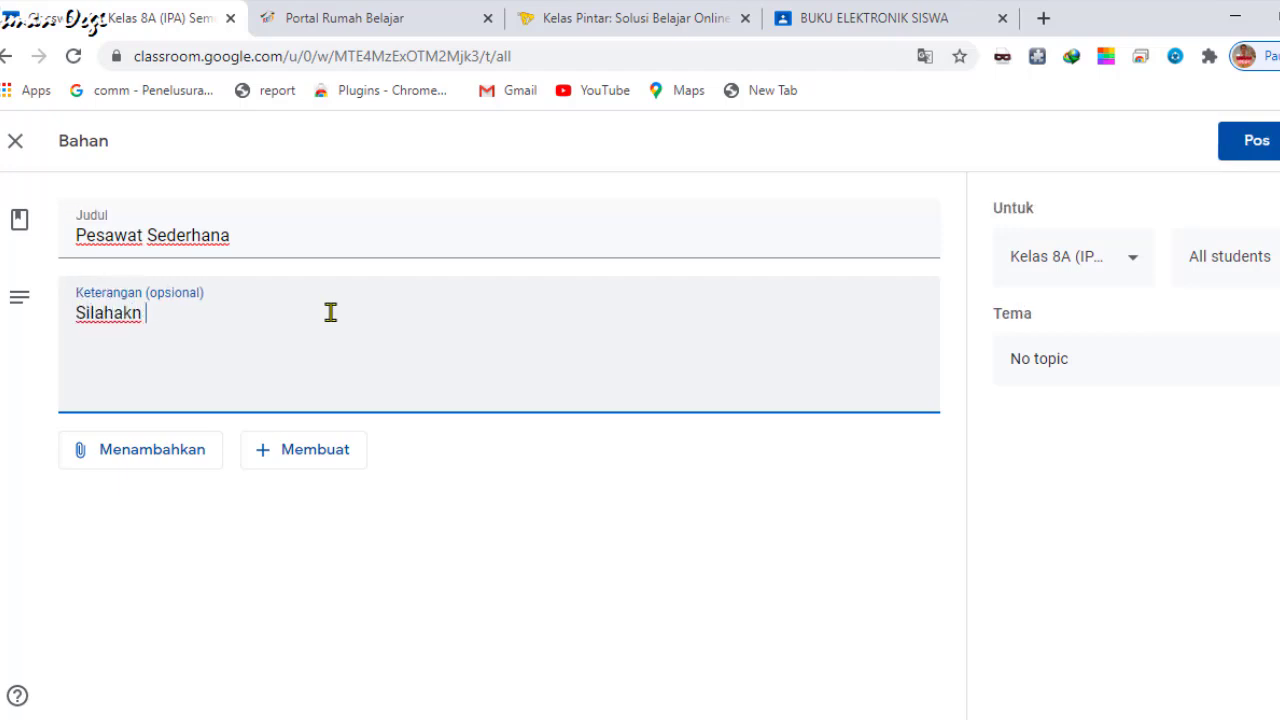
type(" di")
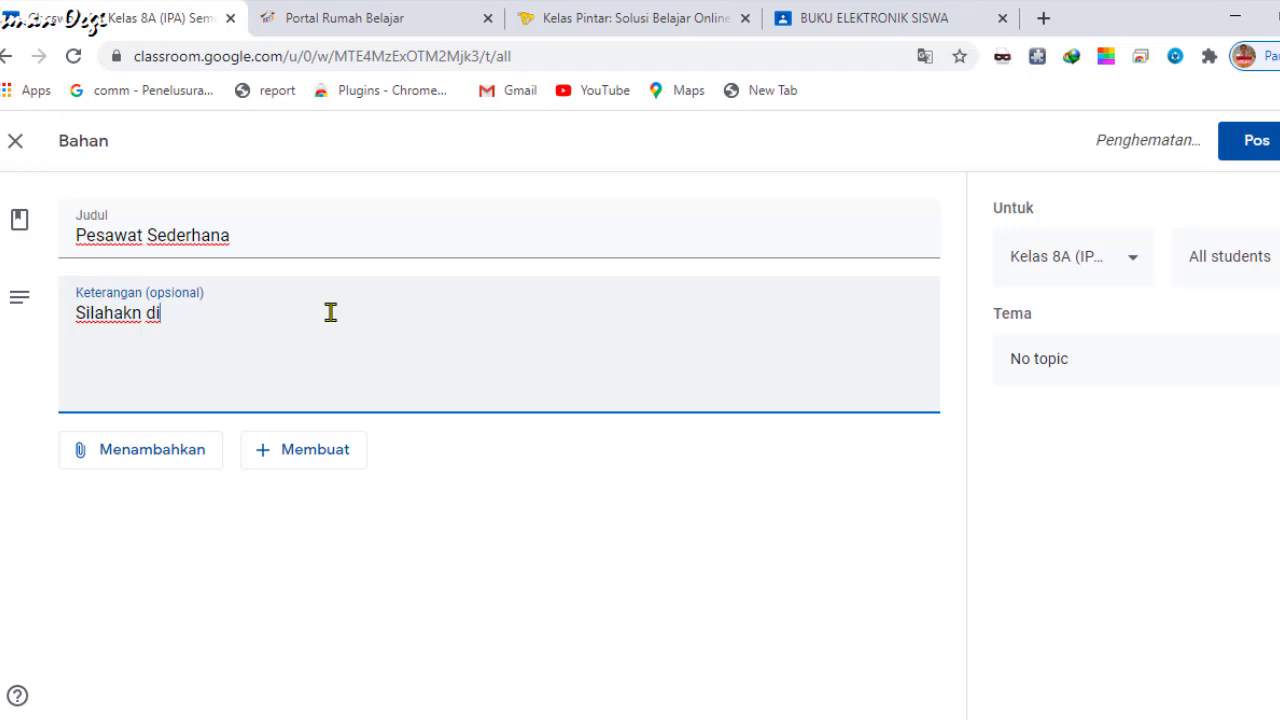
type("simak da")
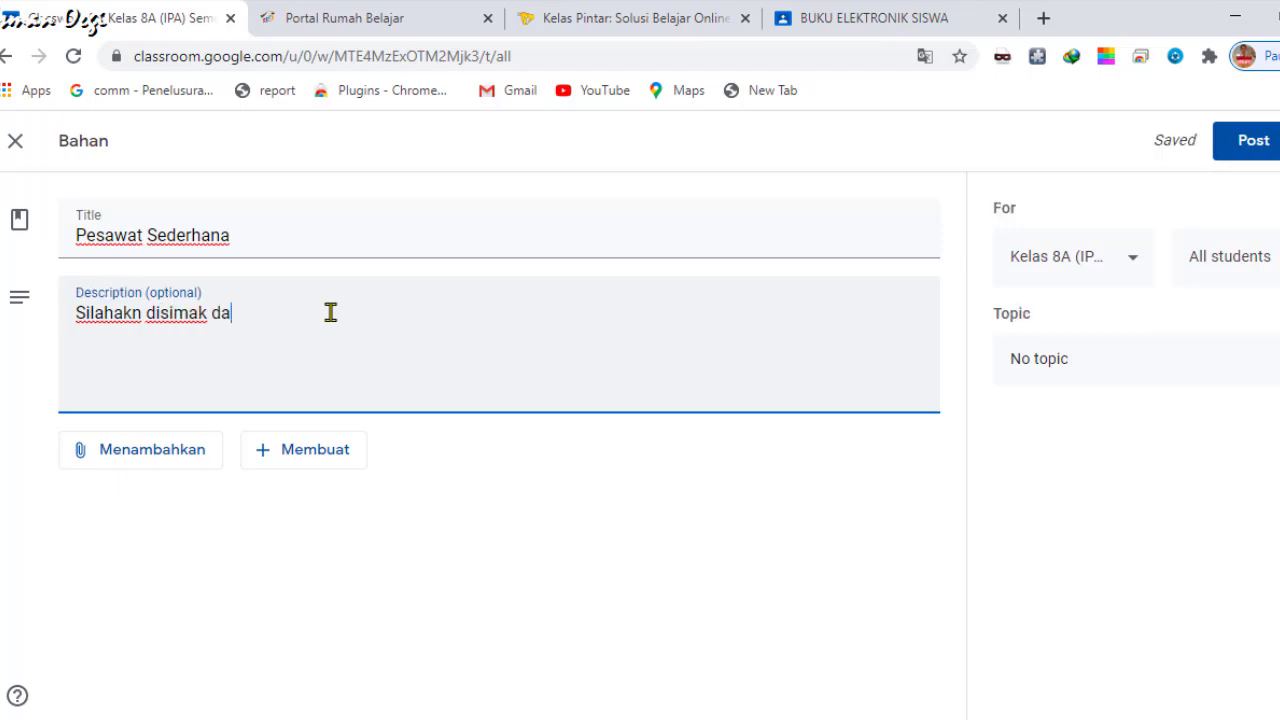
type("n pelajar")
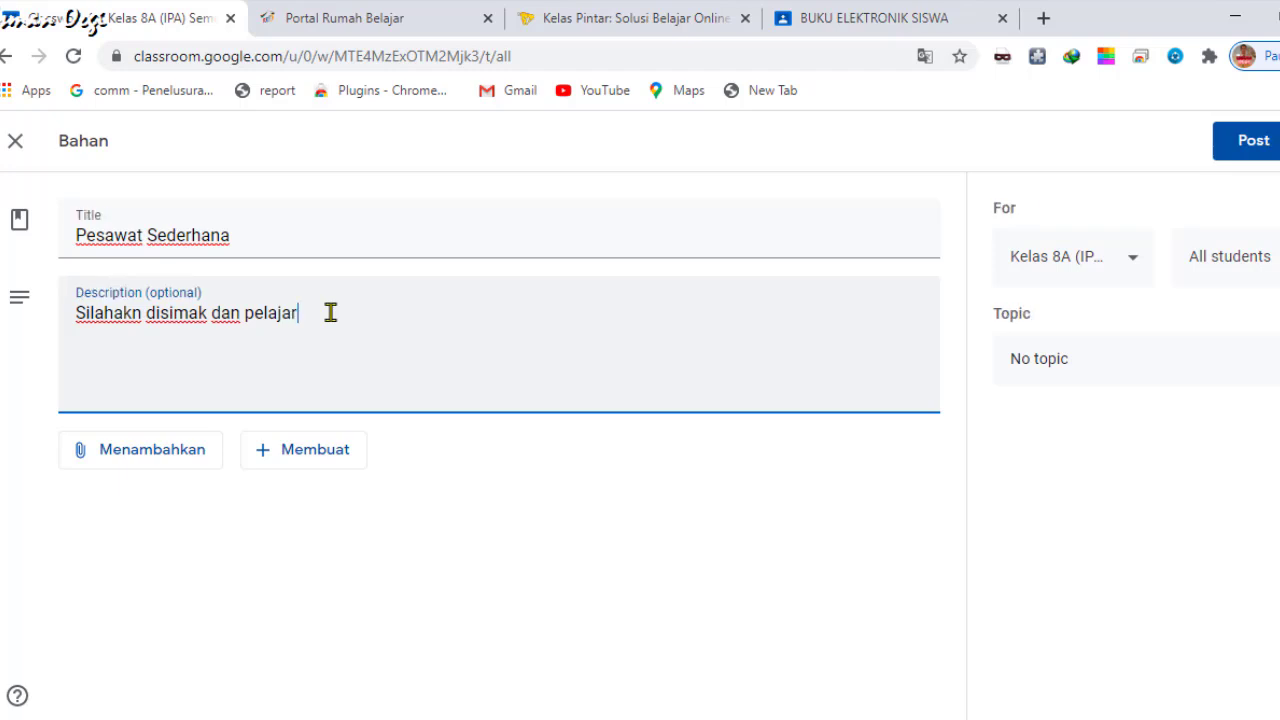
type("i b")
key("BackSpace")
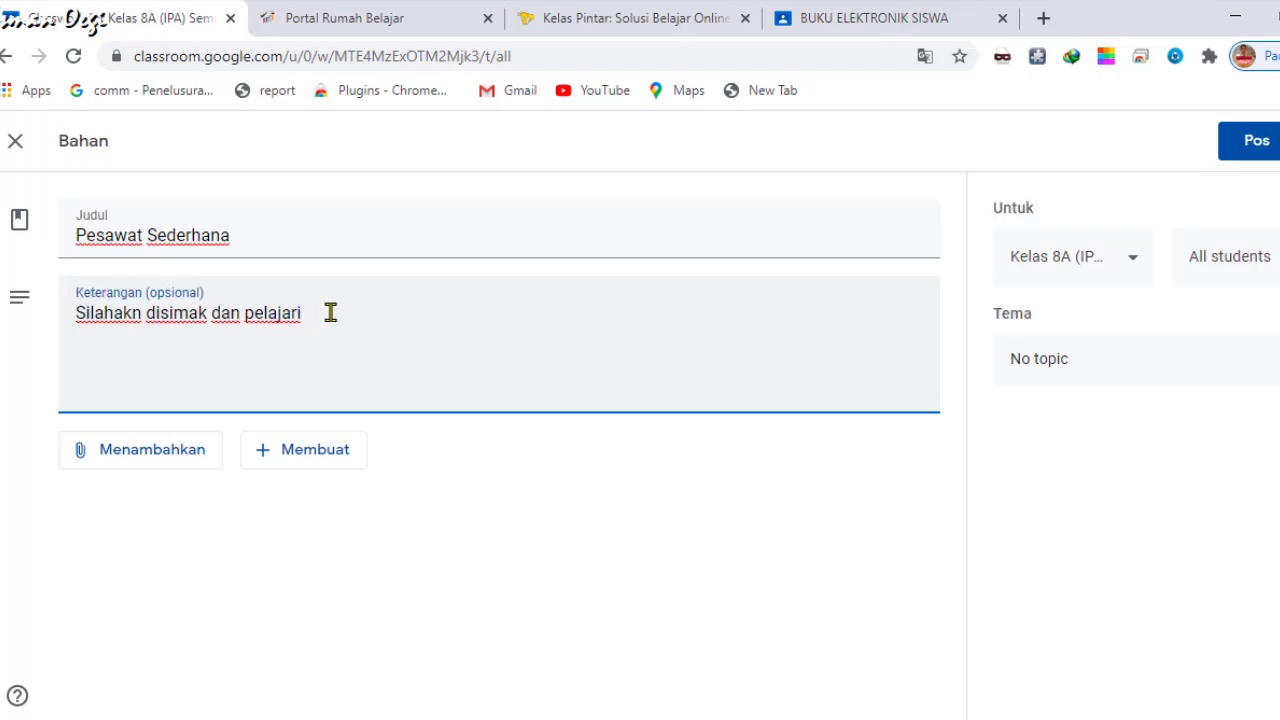
type("vide")
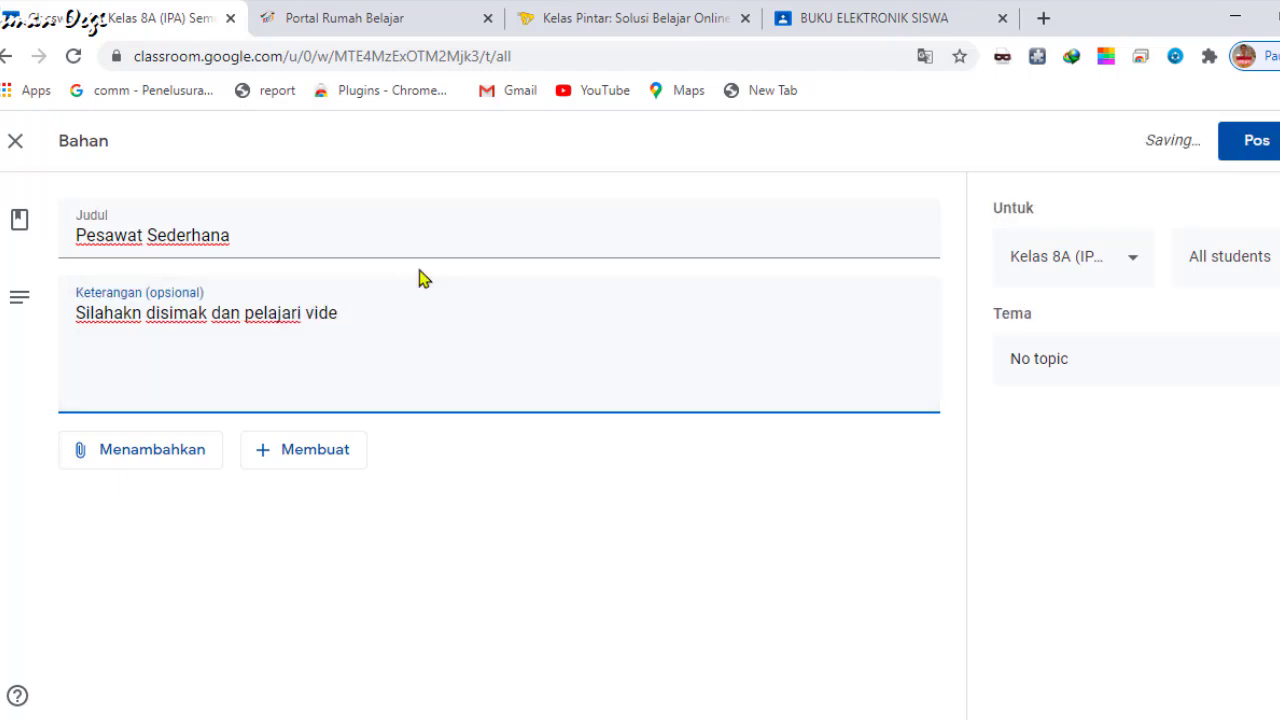
type("o pemb")
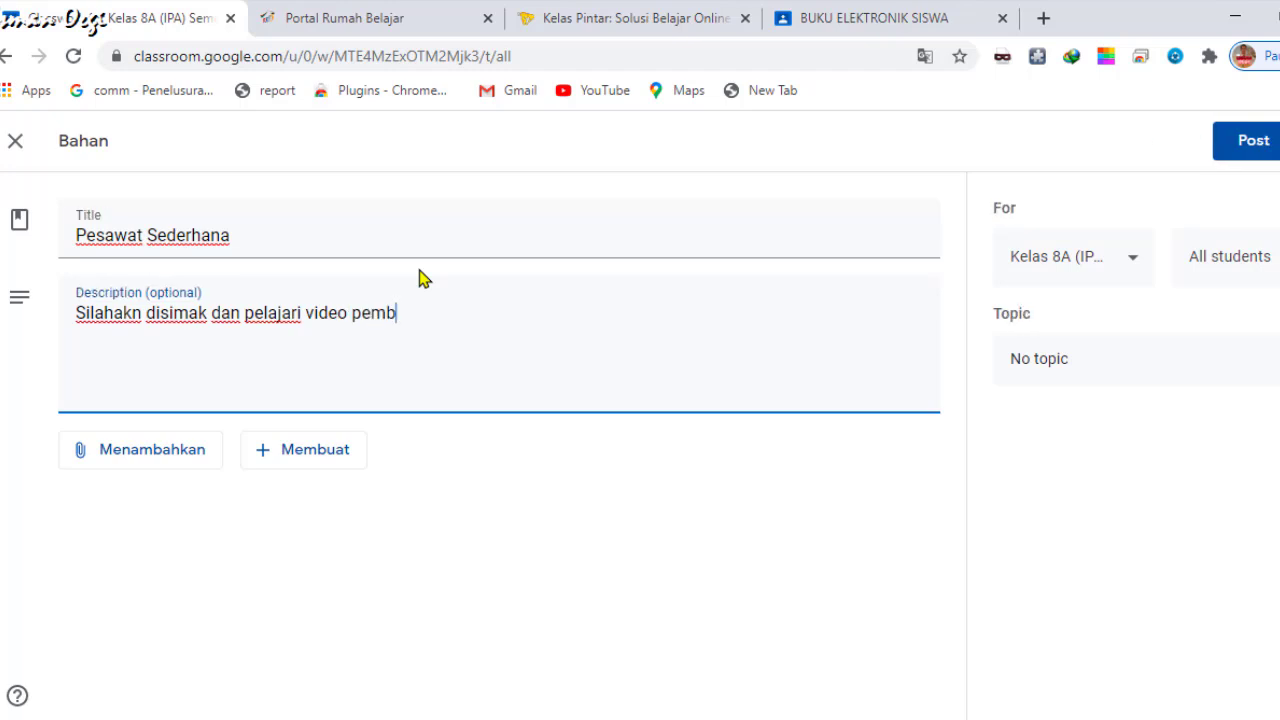
type("elajaran yang ")
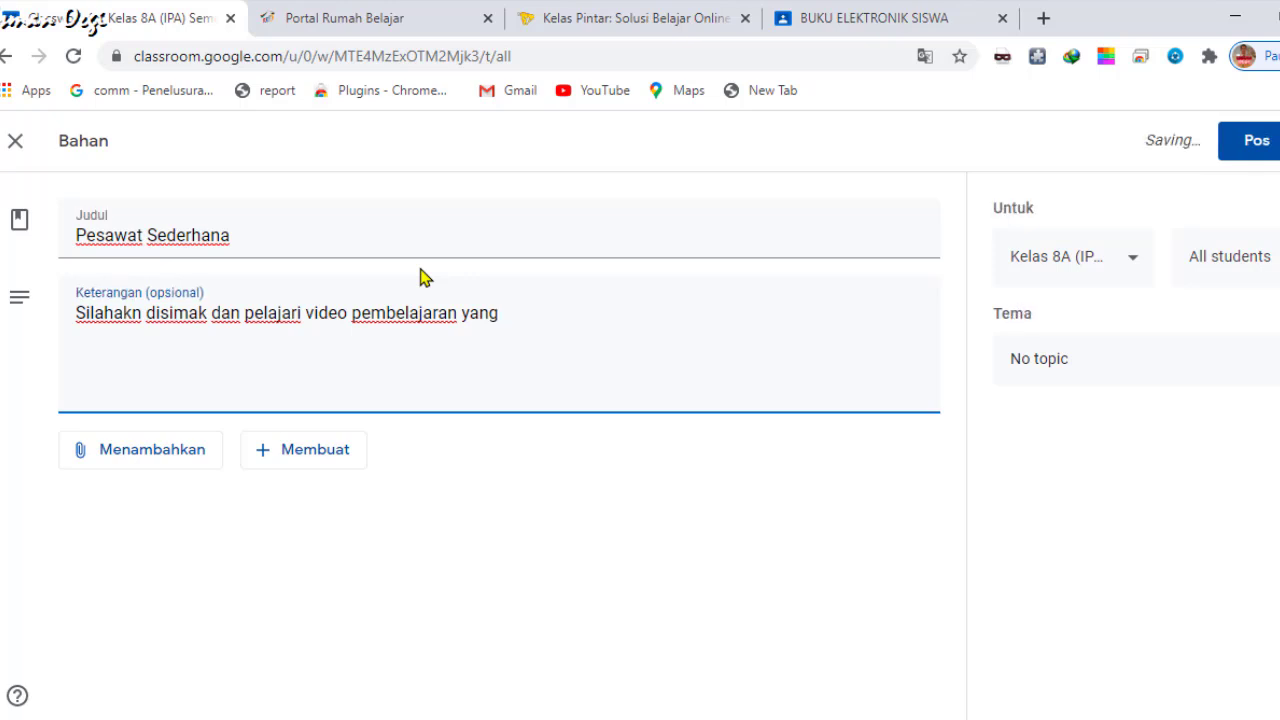
type("telah bapk")
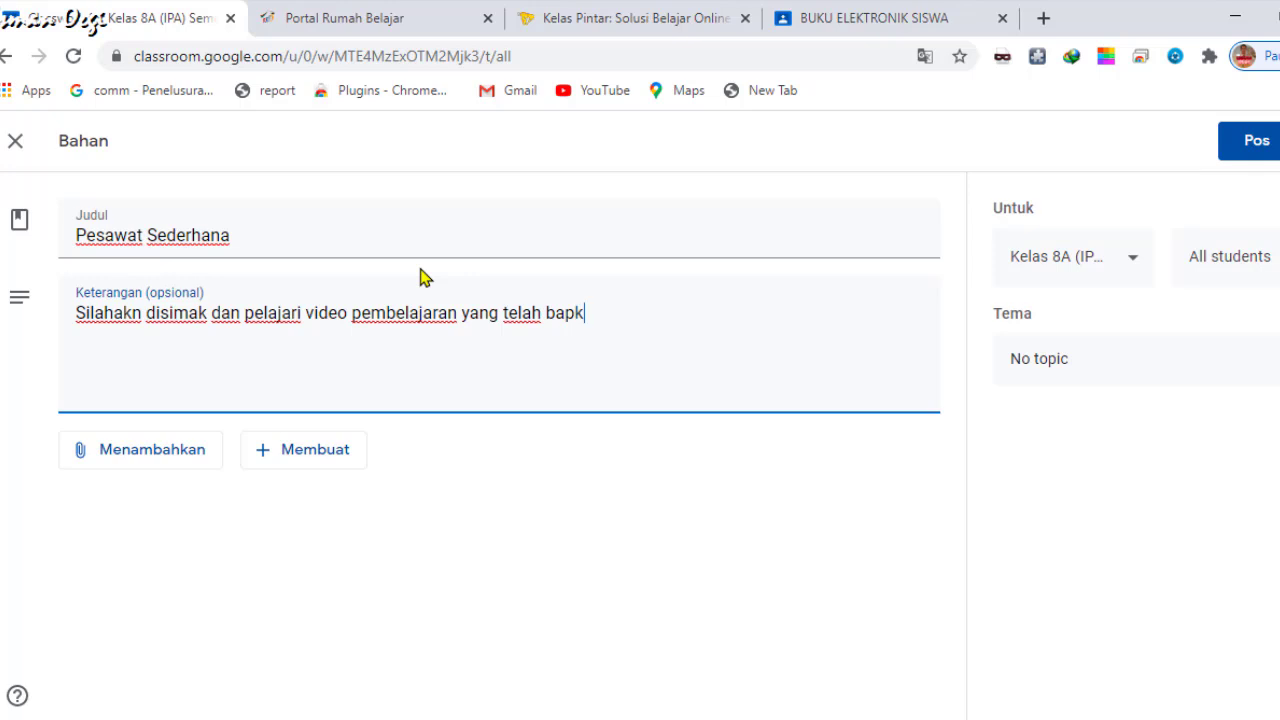
key("BackSpace")
type("Aa")
key("BackSpace")
key("BackSpace")
type("ak upload")
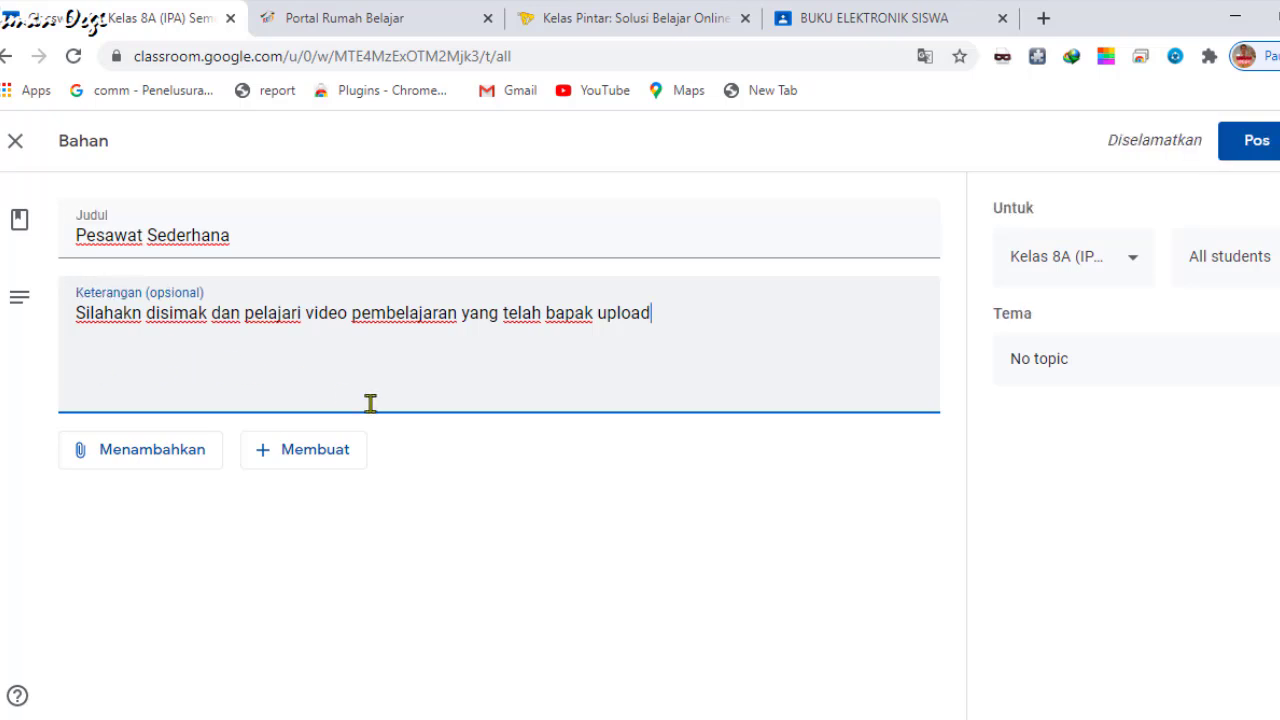
- Search YouTube for "pesawat sederhana" to find a video attachment for the material
left_click(130, 437)
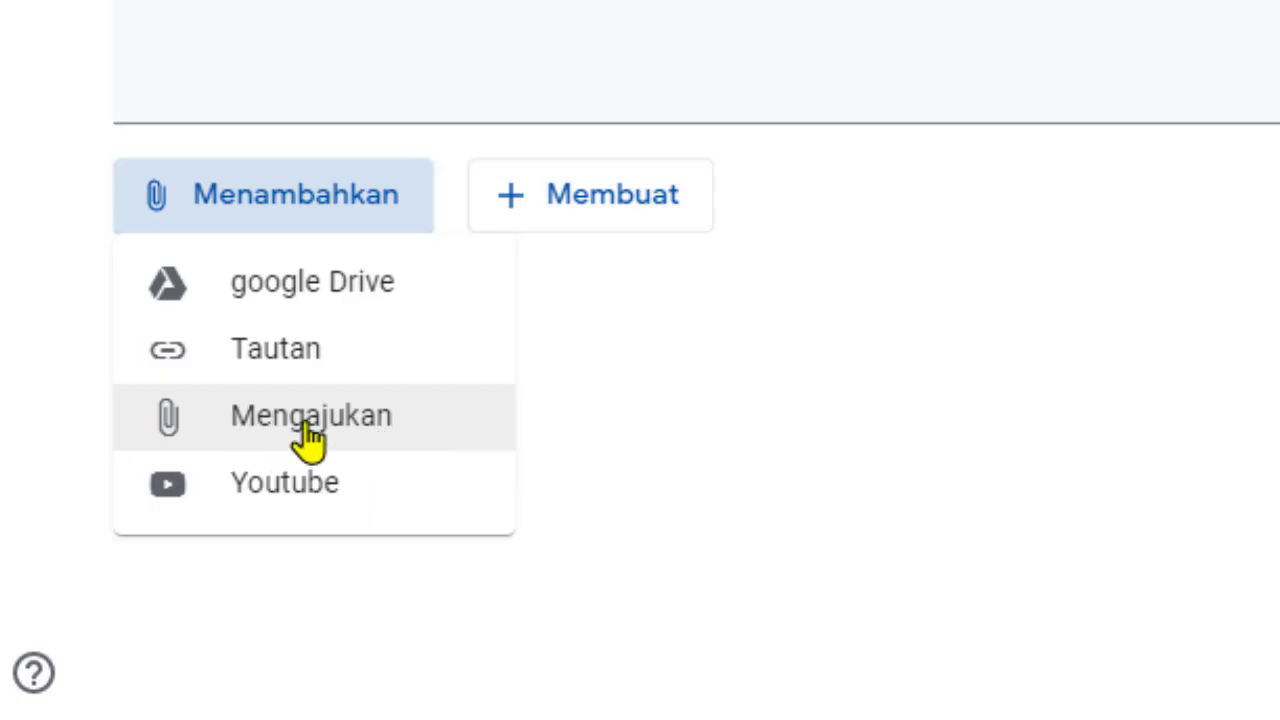
left_click(257, 492)
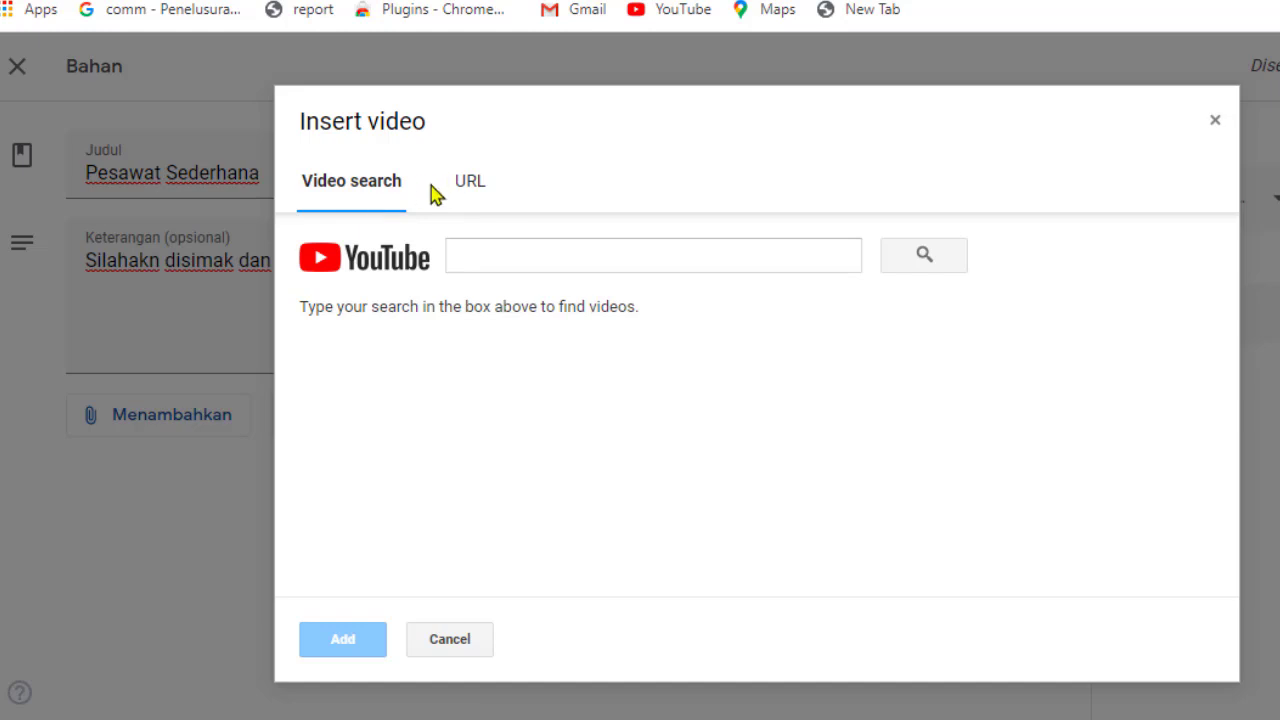
left_click(498, 258)
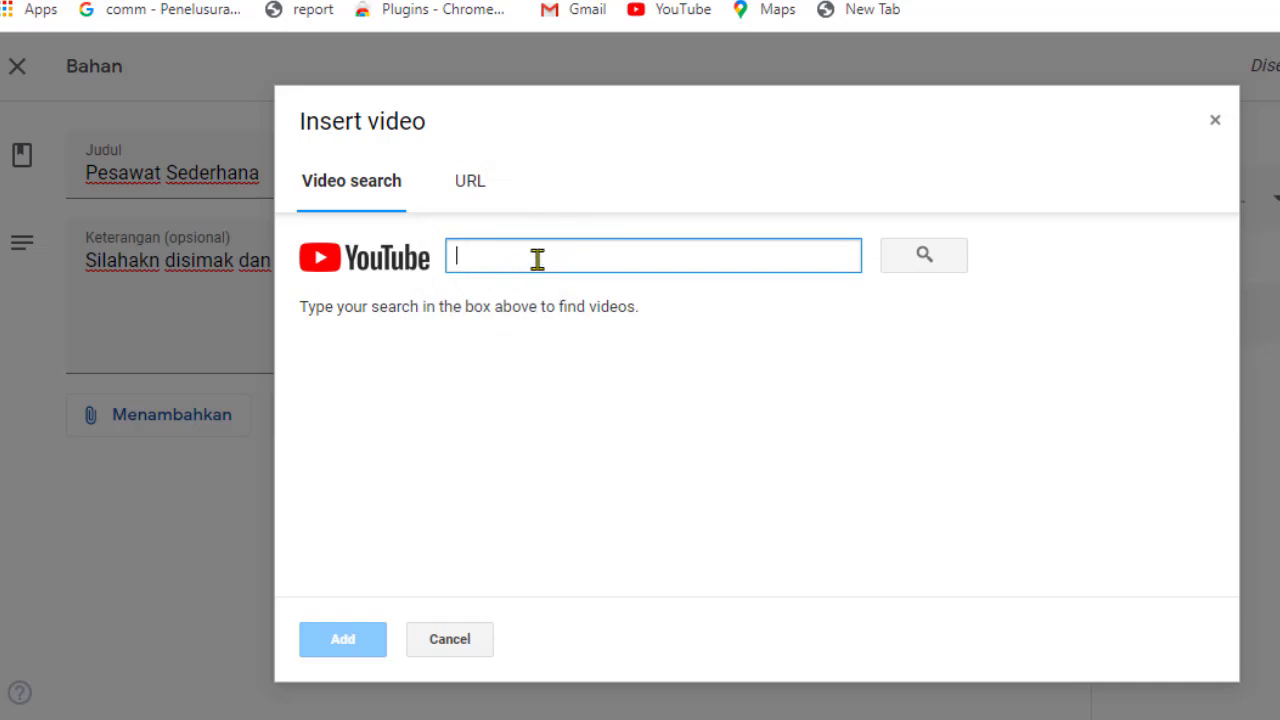
left_click(461, 192)
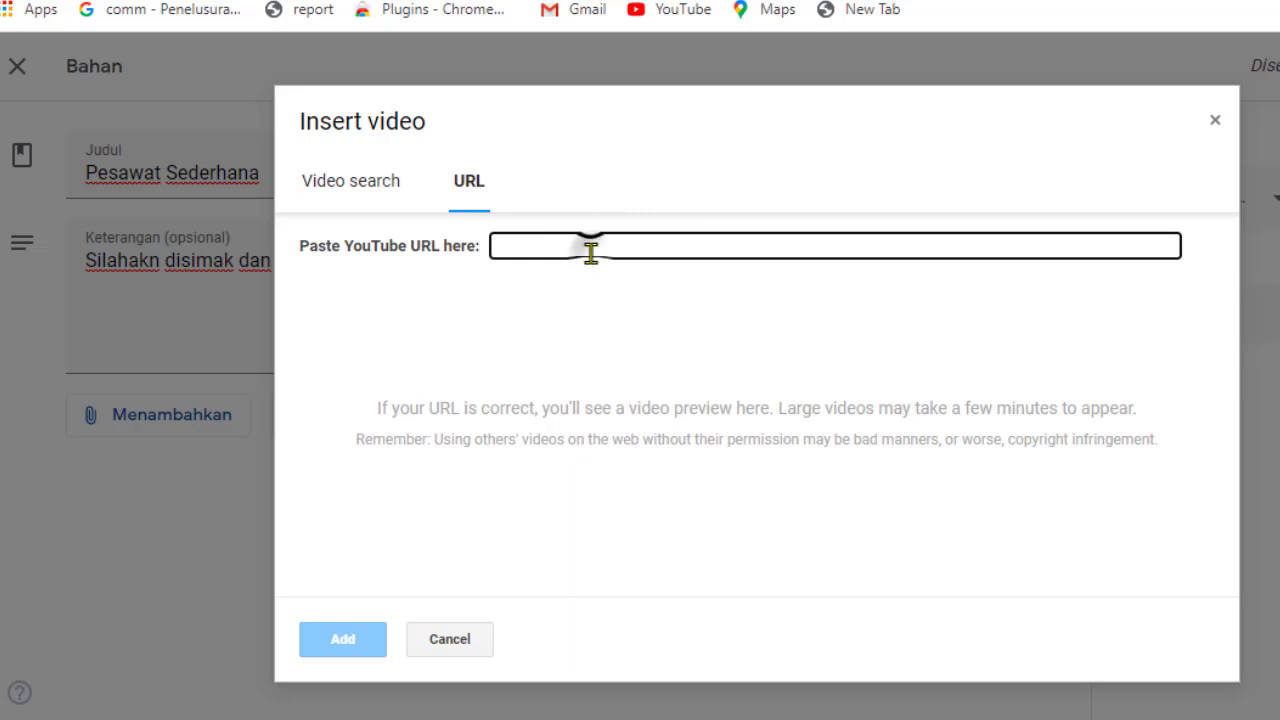
left_click(371, 197)
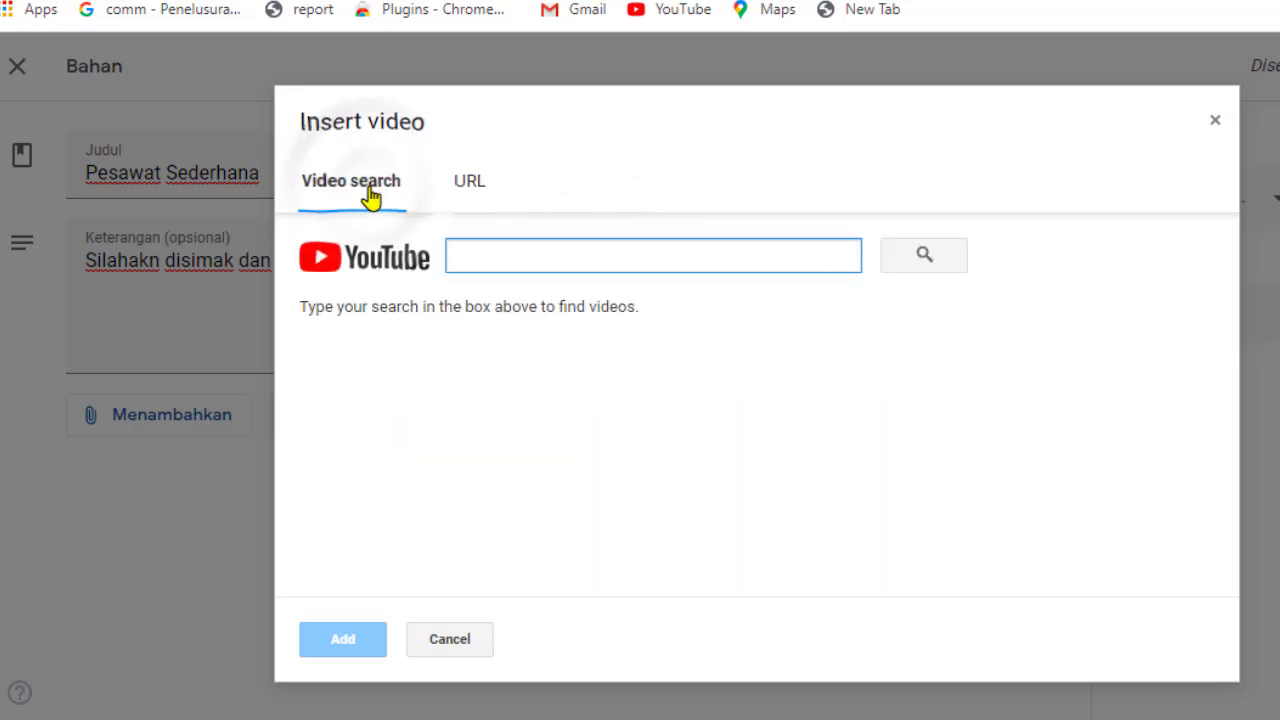
left_click(515, 257)
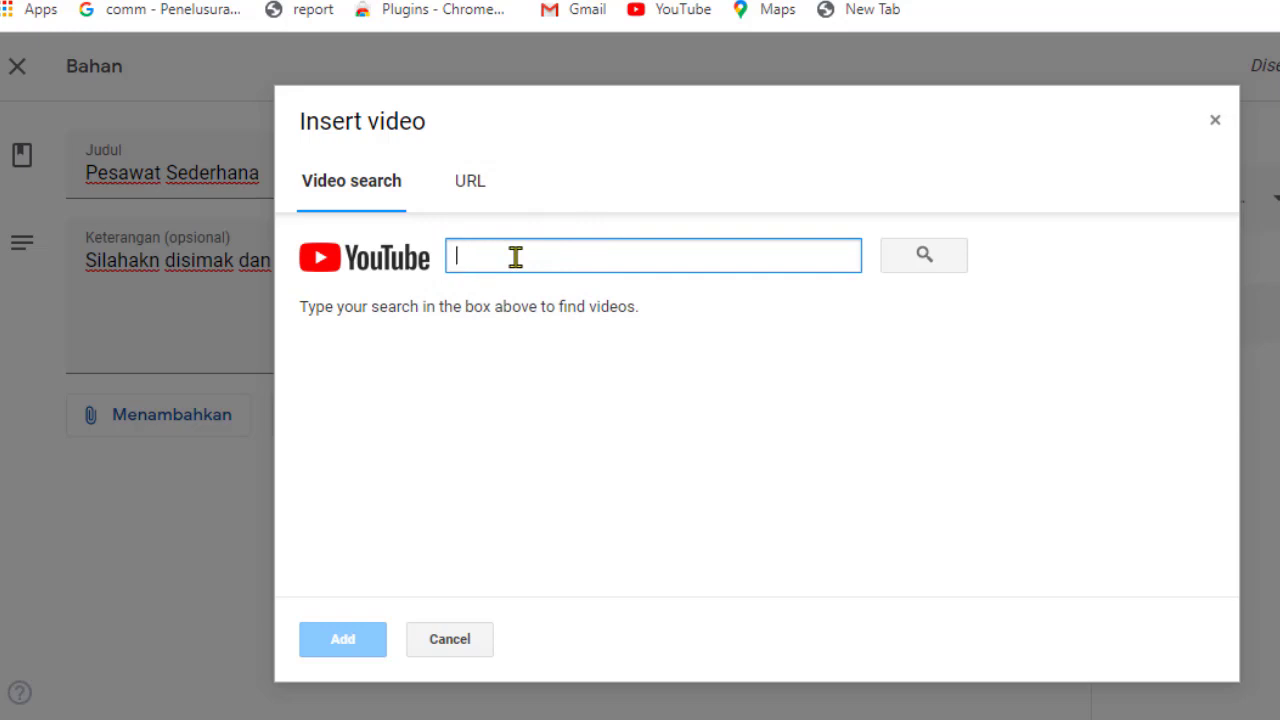
type("pesawat sederhana")
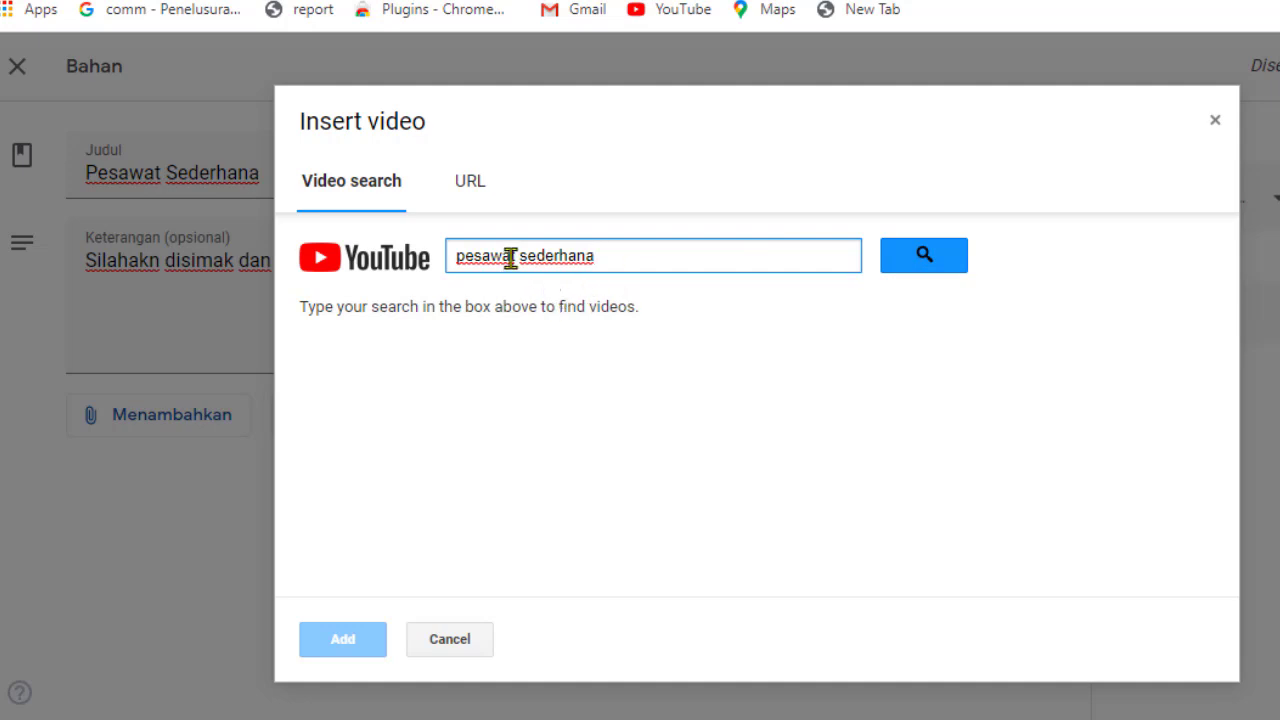
left_click(925, 262)
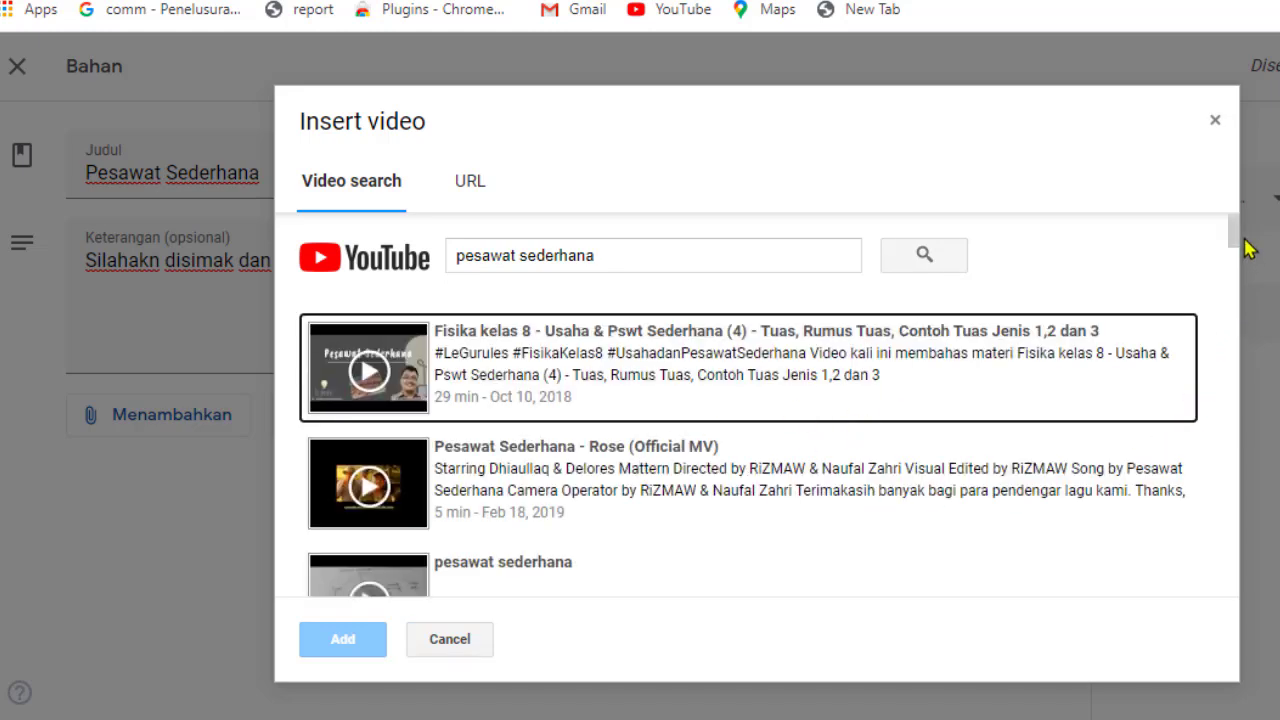
- Attach the 6-minute "pesawat sederhana" video dated May 5, 2017 to the material
mouse_move(1238, 237)
left_mouse_down()
mouse_move(1266, 403)
mouse_move(1240, 256)
left_mouse_up()
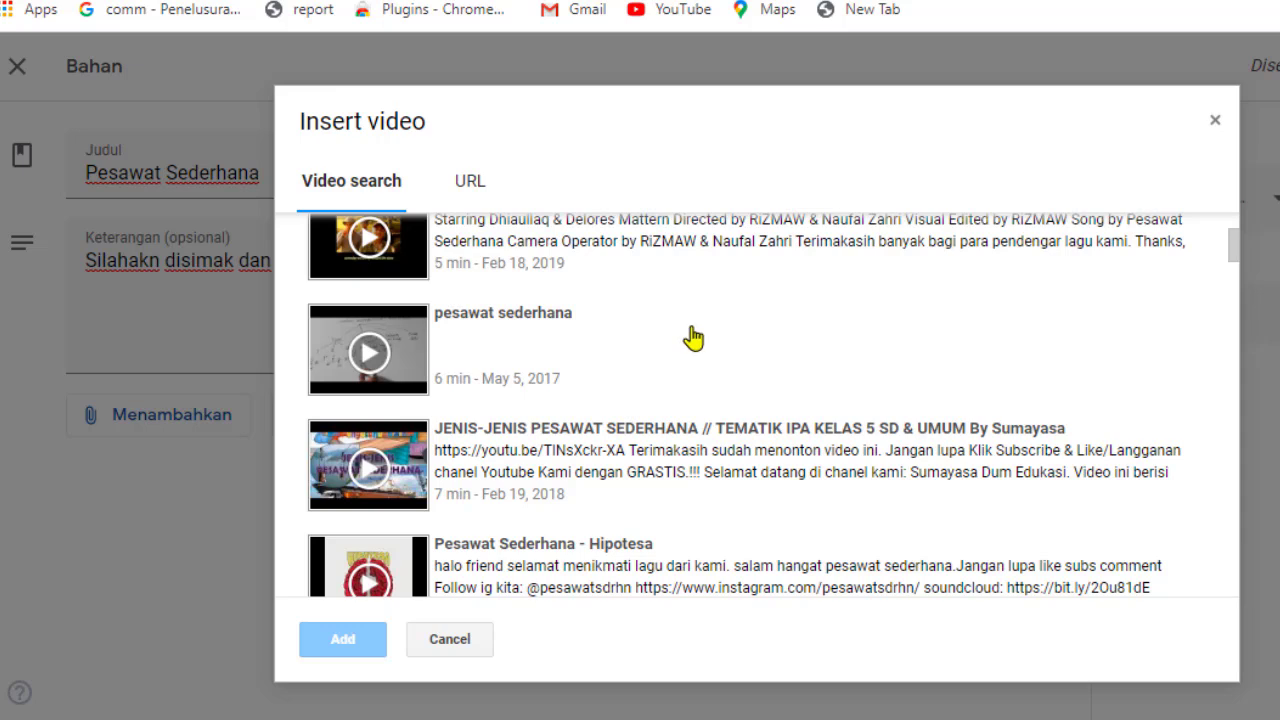
left_click(537, 374)
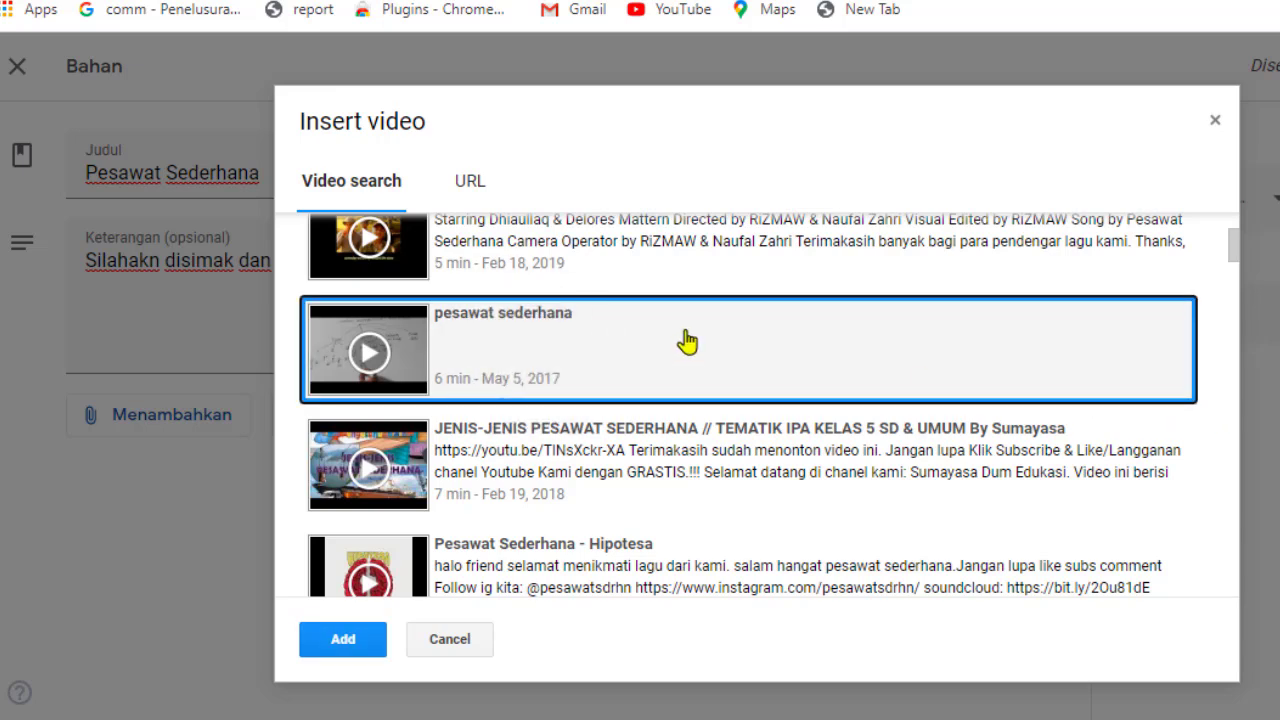
left_click(665, 262)
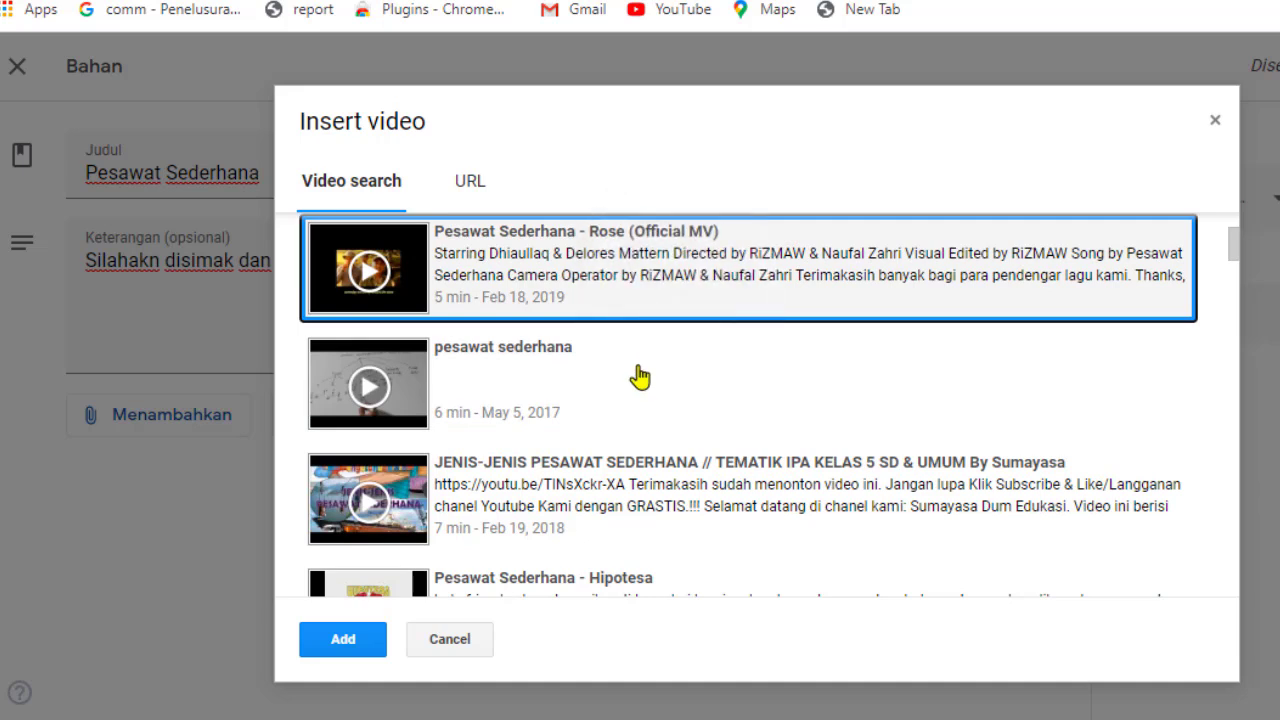
left_click(640, 376)
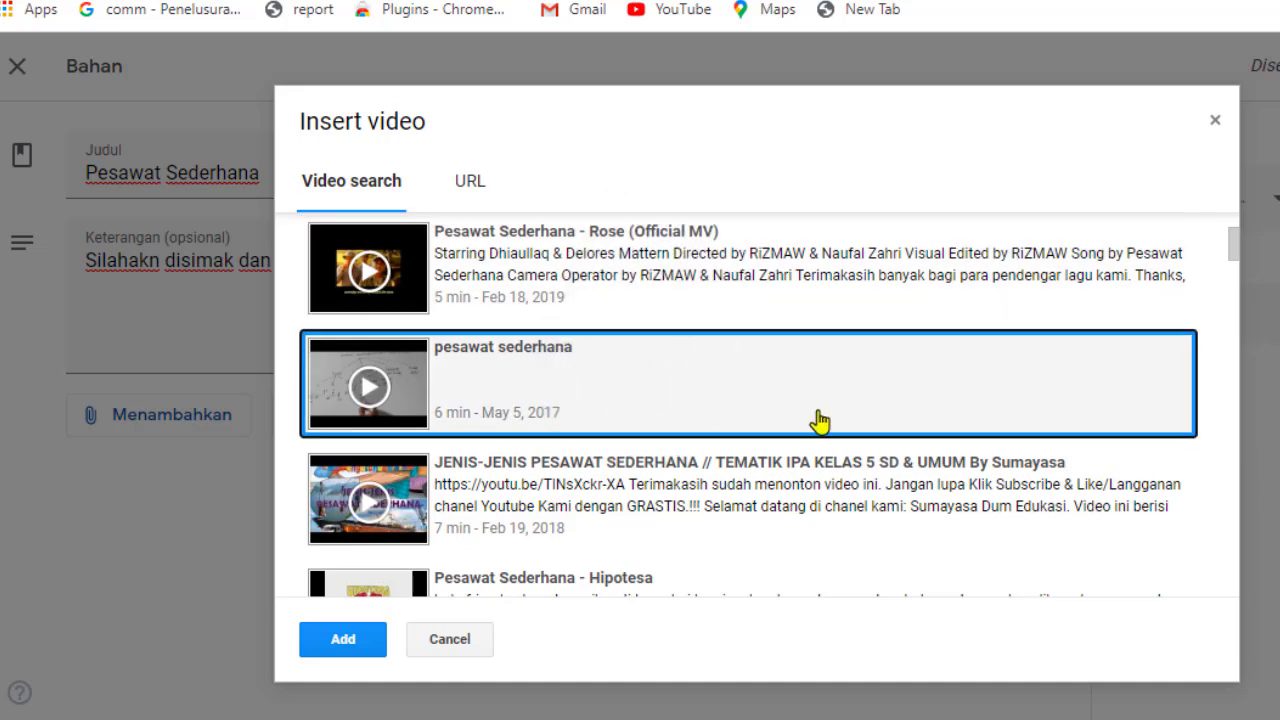
left_click(343, 641)
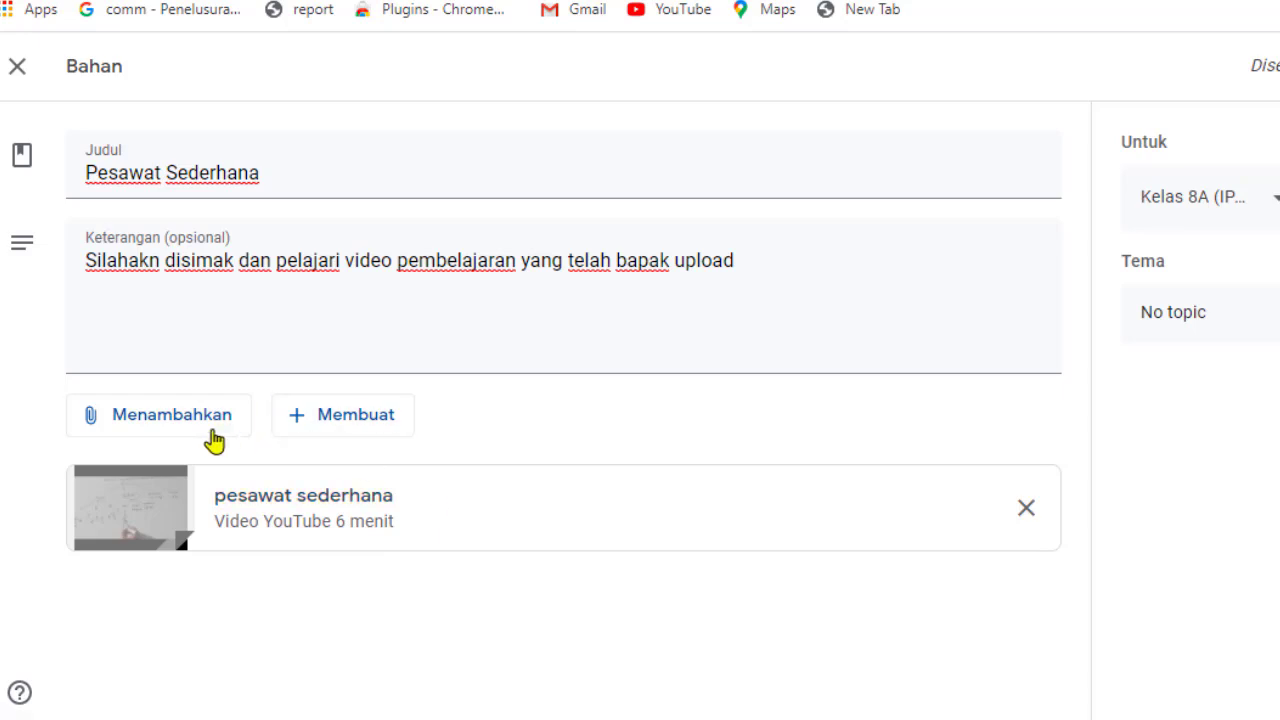
left_click(158, 430)
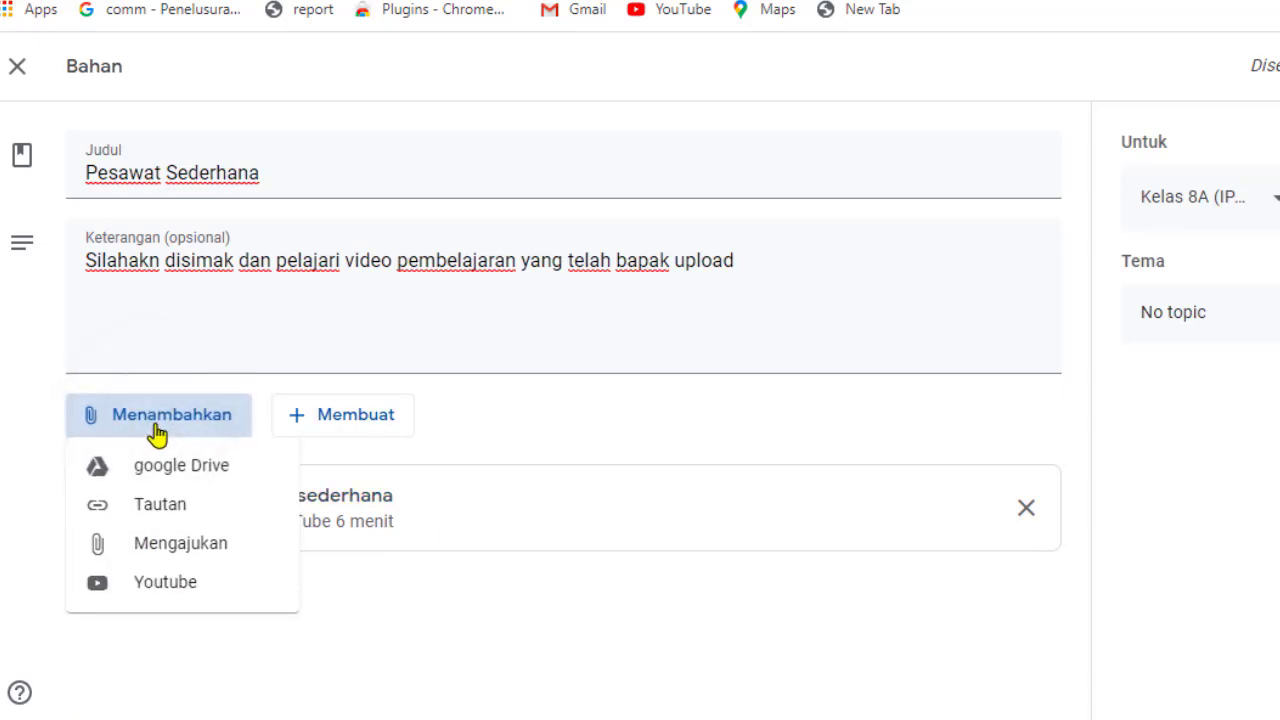
left_click(158, 432)
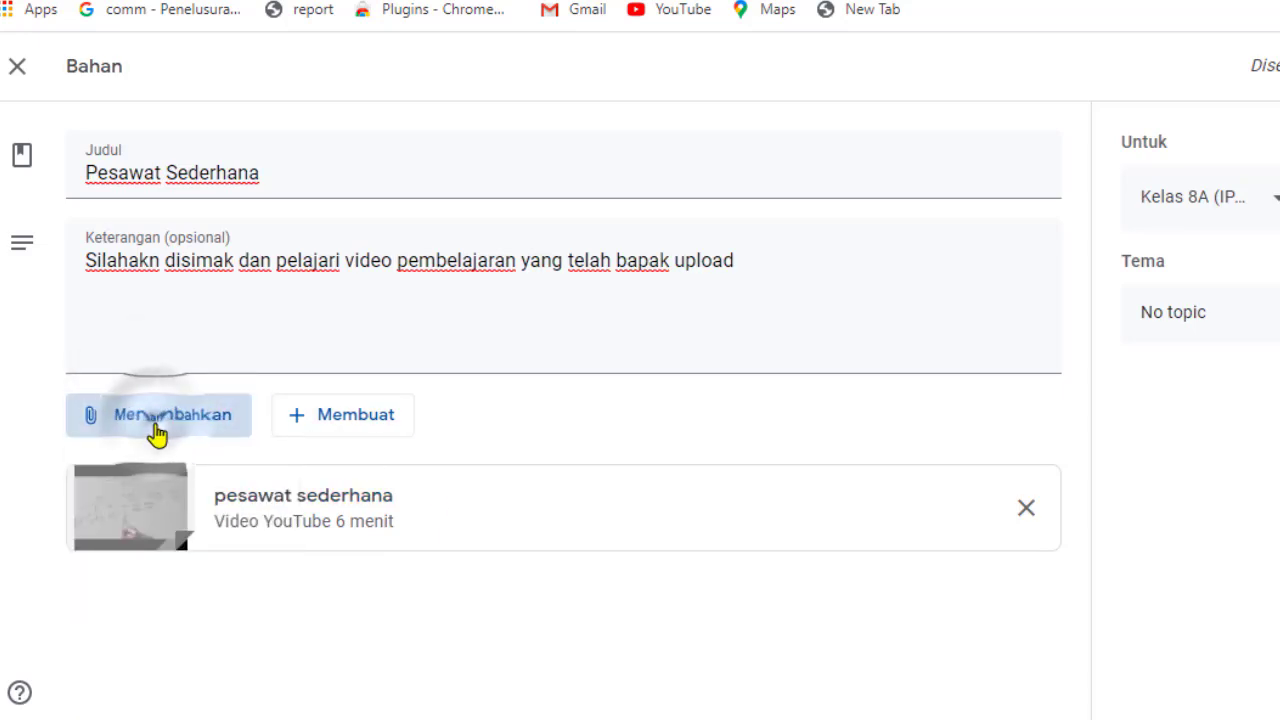
left_click(157, 433)
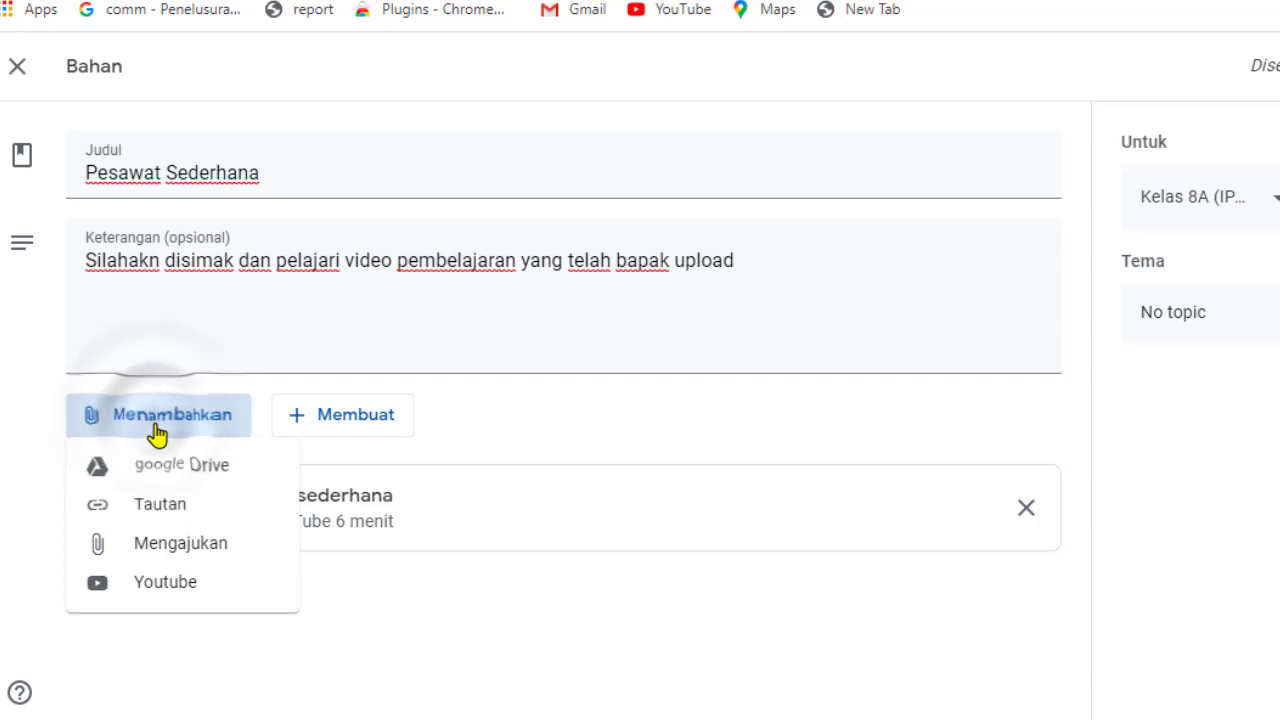
left_click(147, 560)
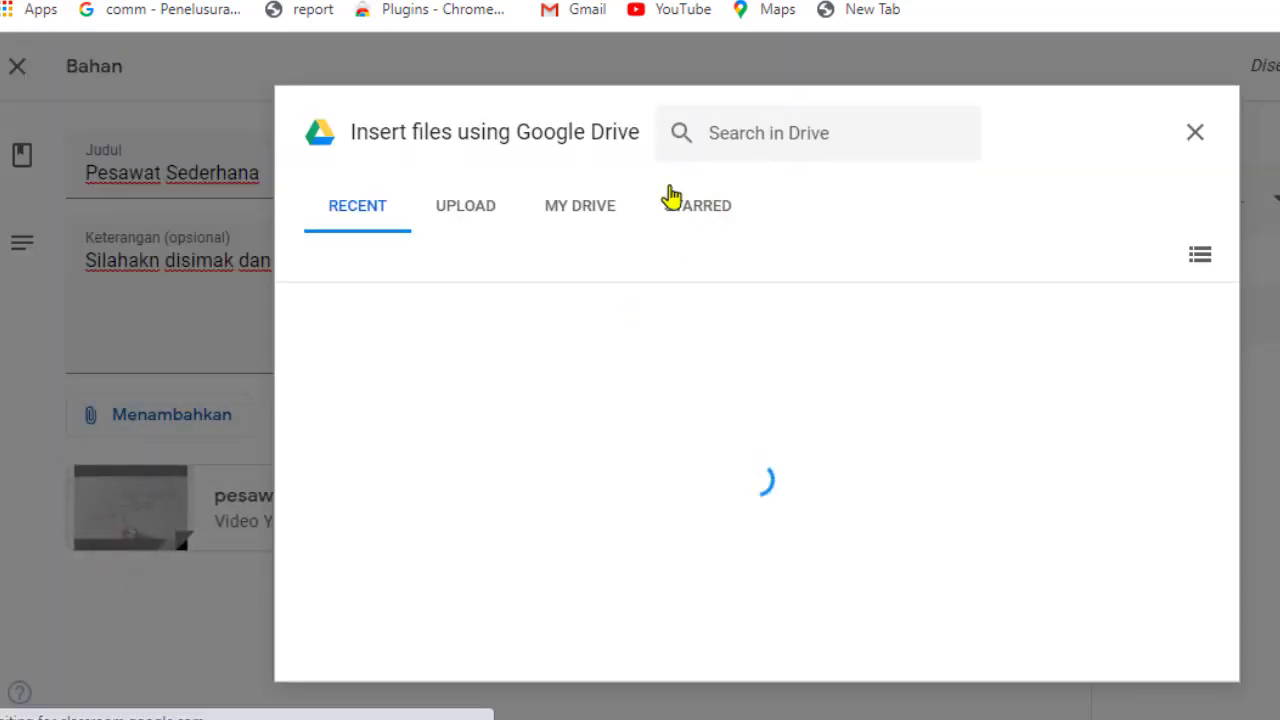
left_click(460, 224)
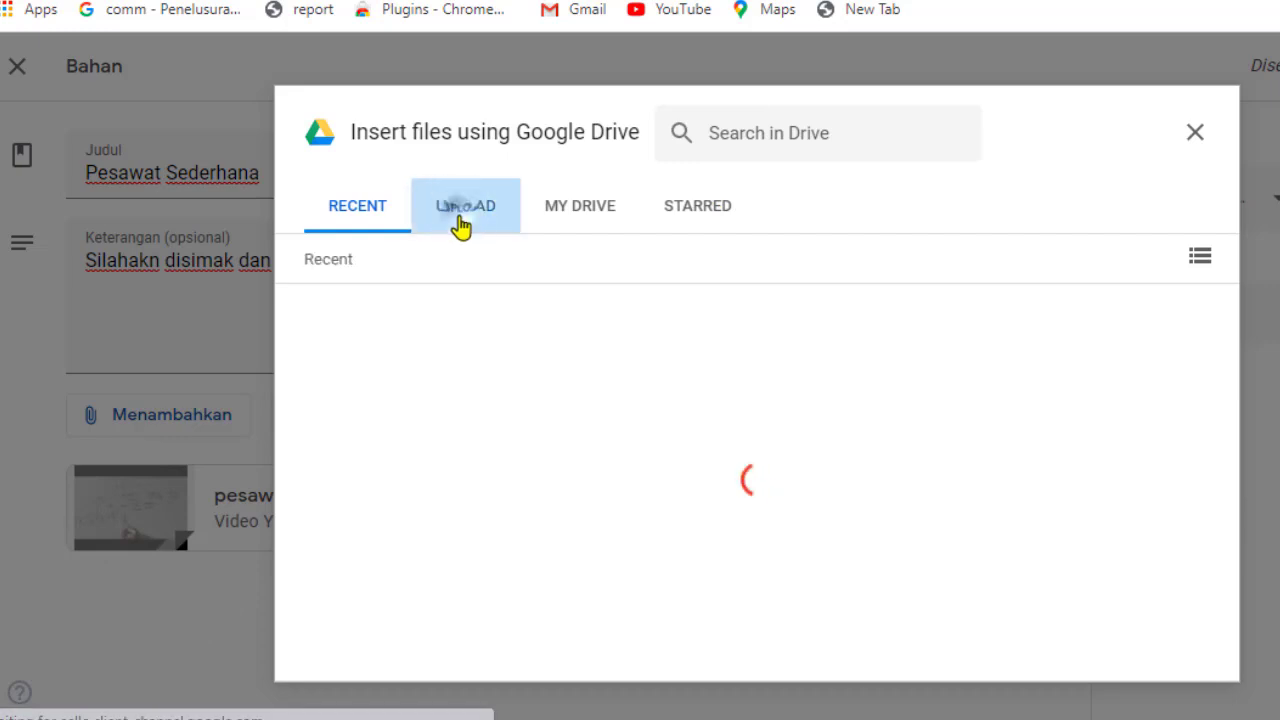
left_click(770, 540)
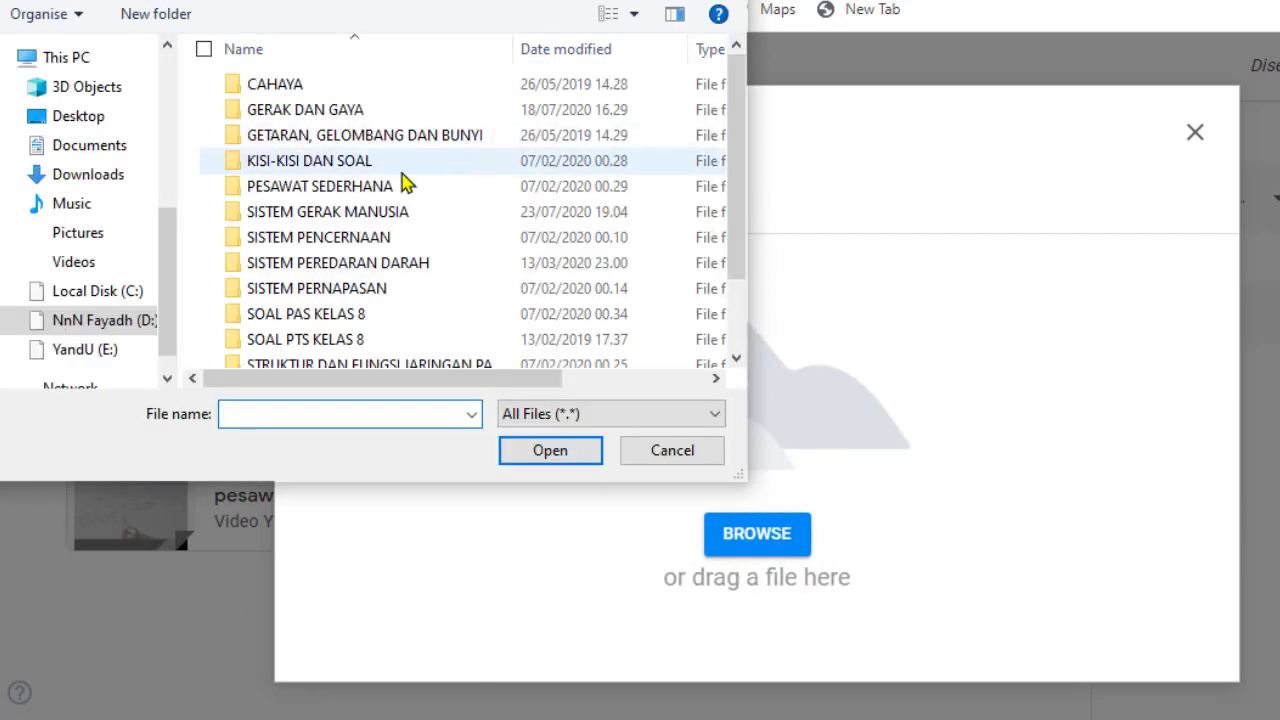
left_click_drag(740, 189, 733, 250)
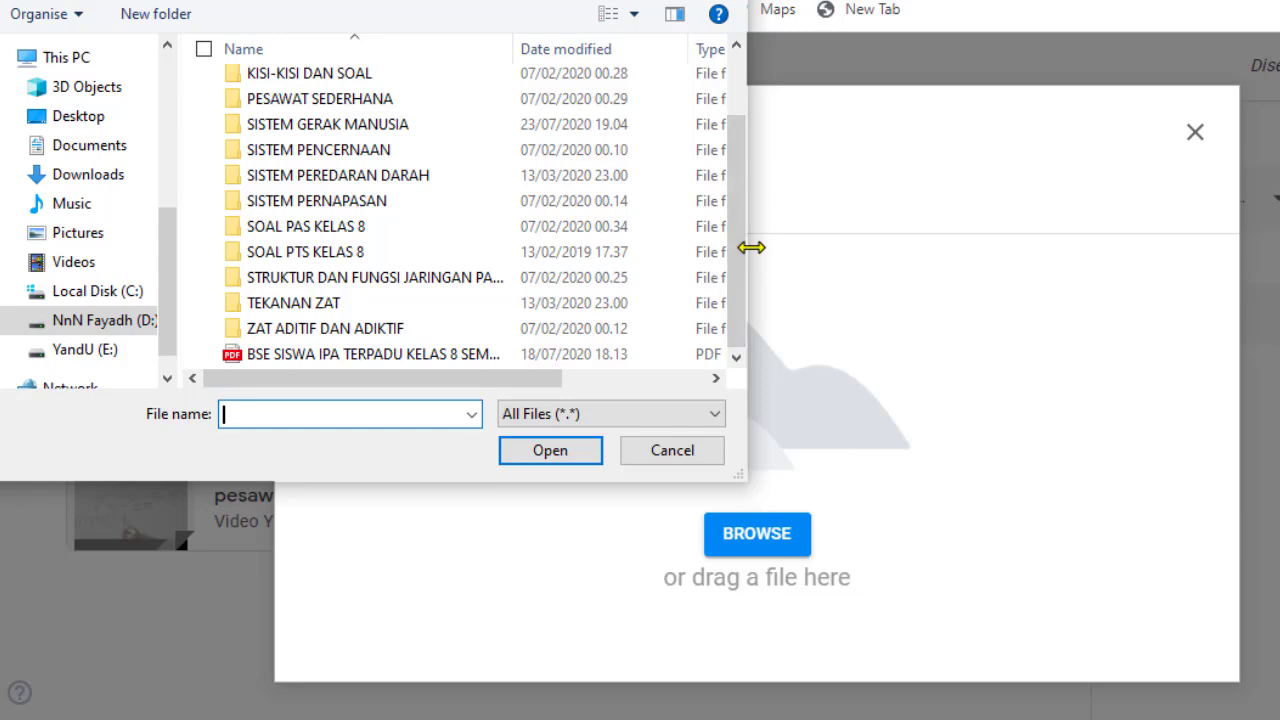
left_click(672, 451)
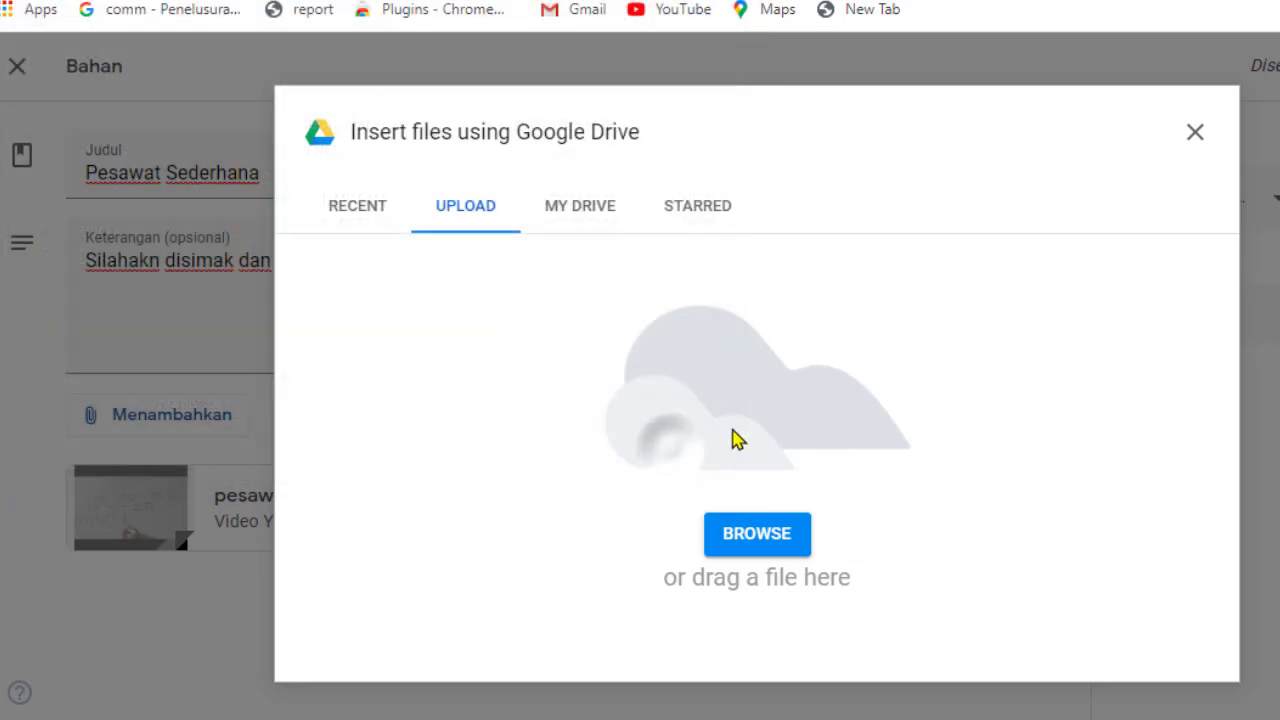
left_click(1194, 137)
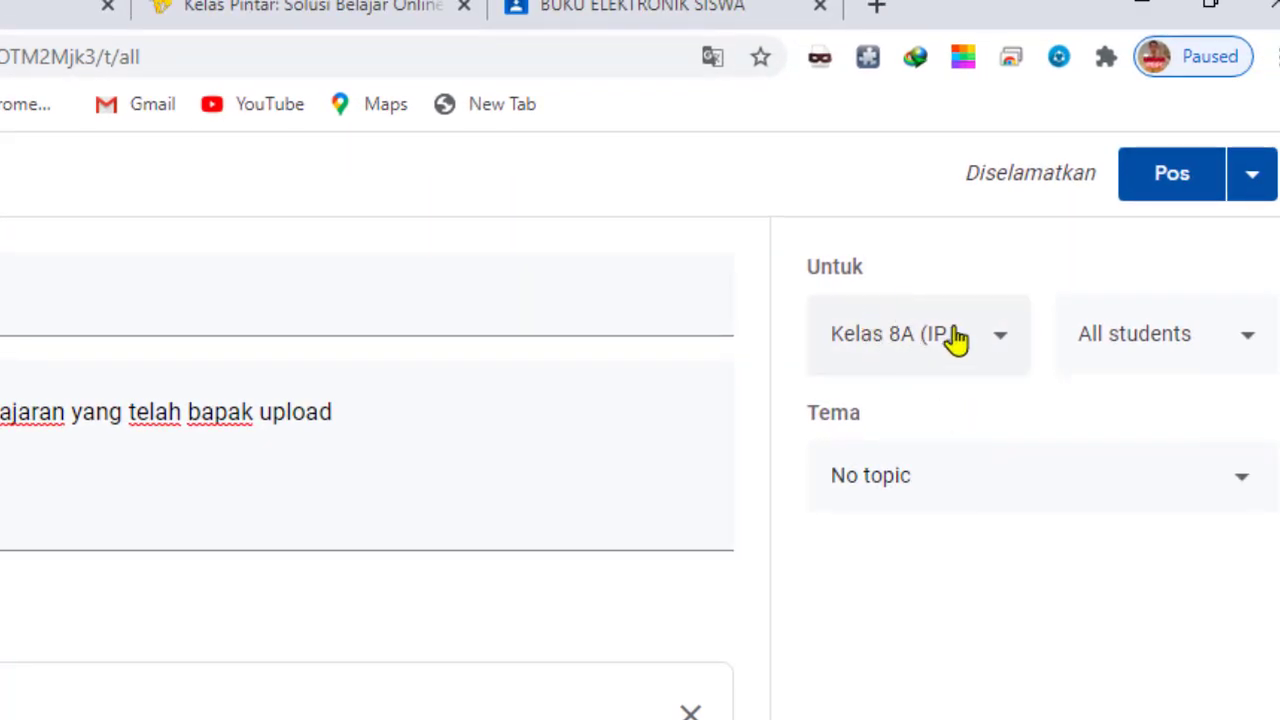
- Share the Pesawat Sederhana material with Kelas 8B (IPA) as well as Kelas 8A
left_click(957, 338)
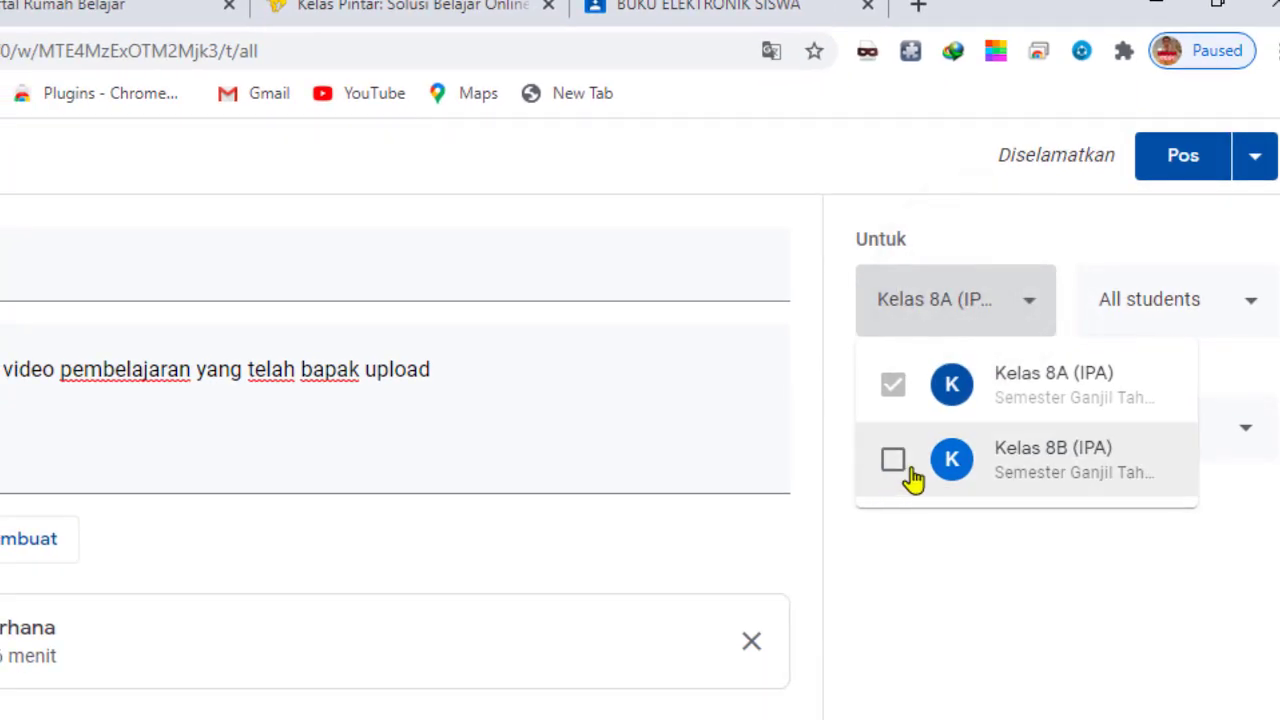
left_click(893, 462)
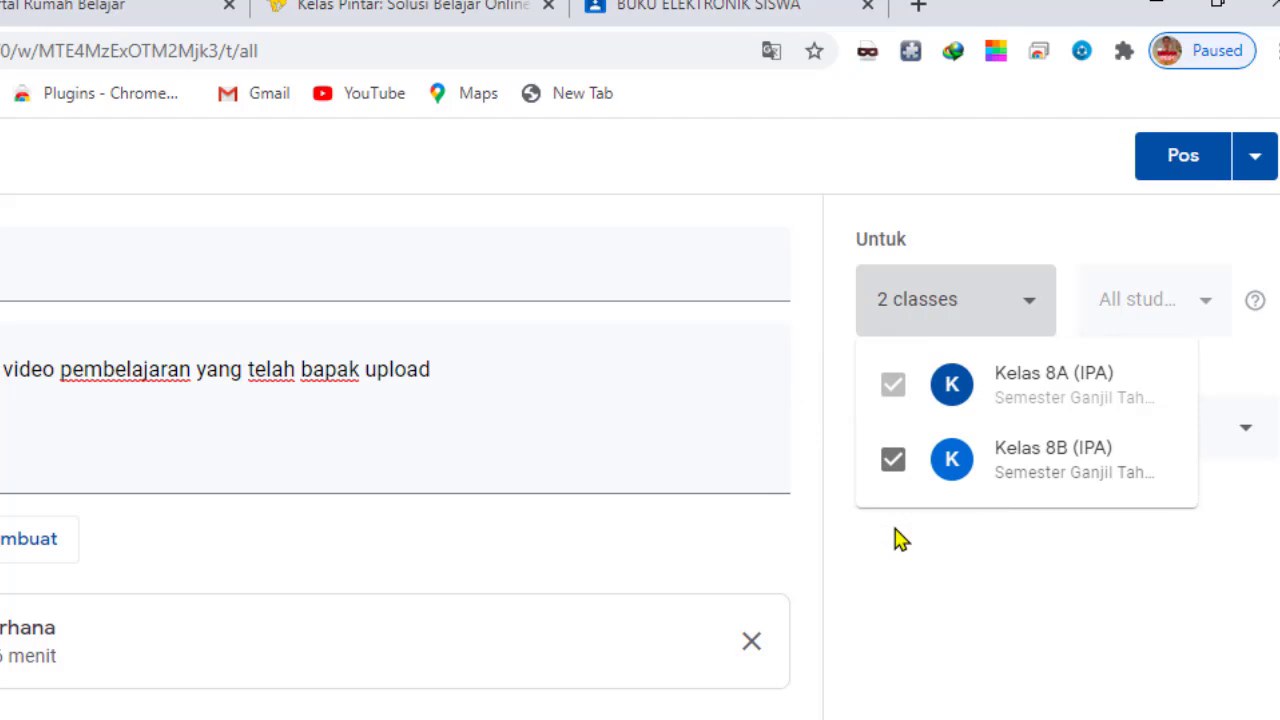
left_click(961, 252)
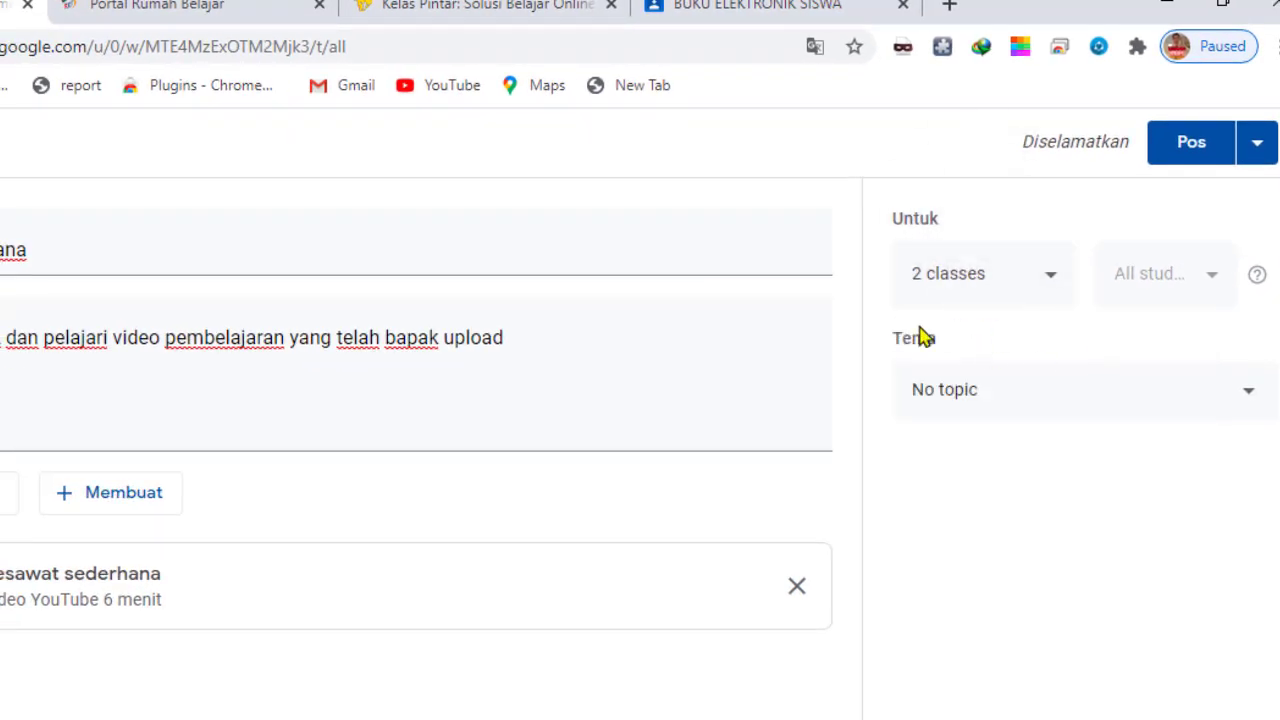
- Assign the material to the VIDEO PEMBELAJARAN topic and post it
left_click(985, 399)
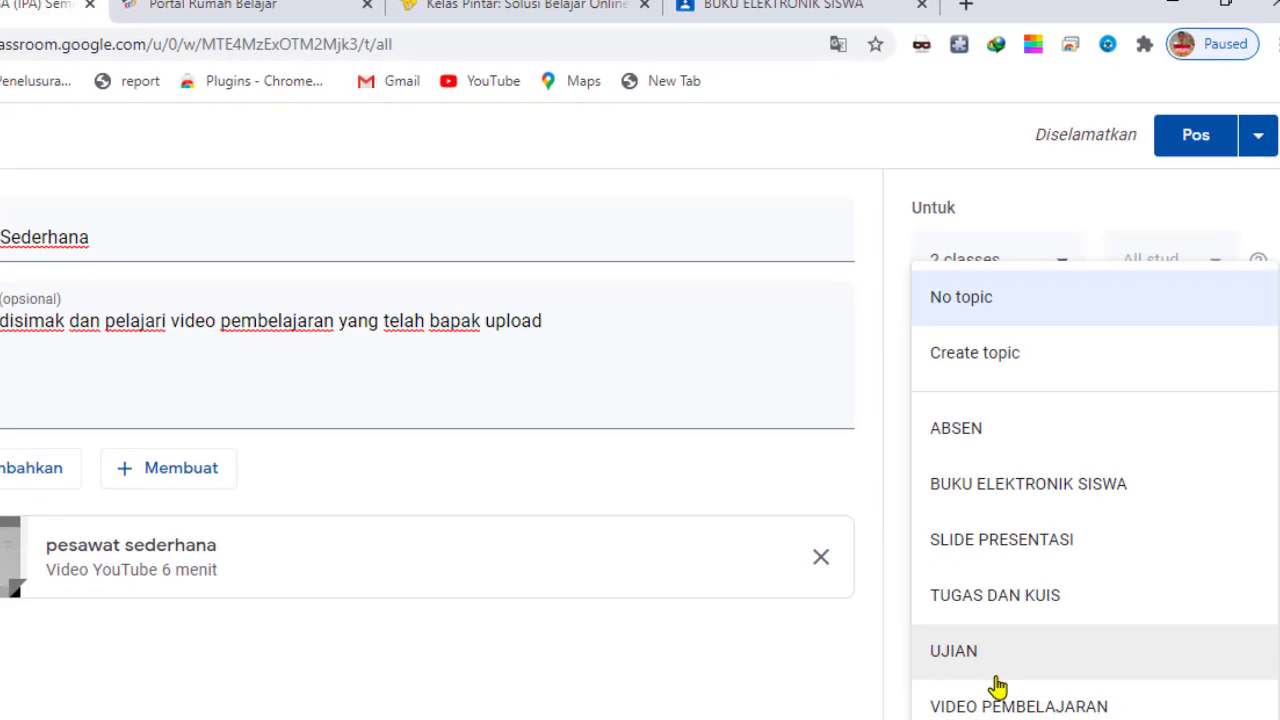
left_click(997, 700)
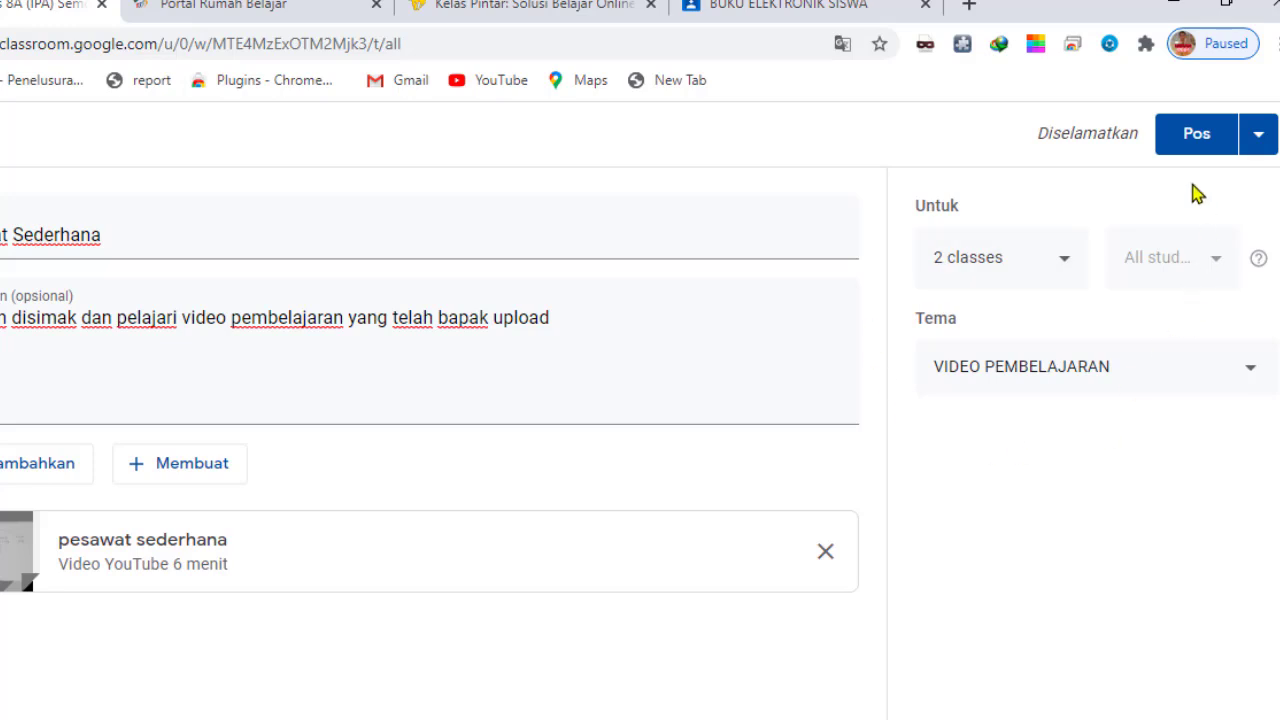
left_click(1197, 148)
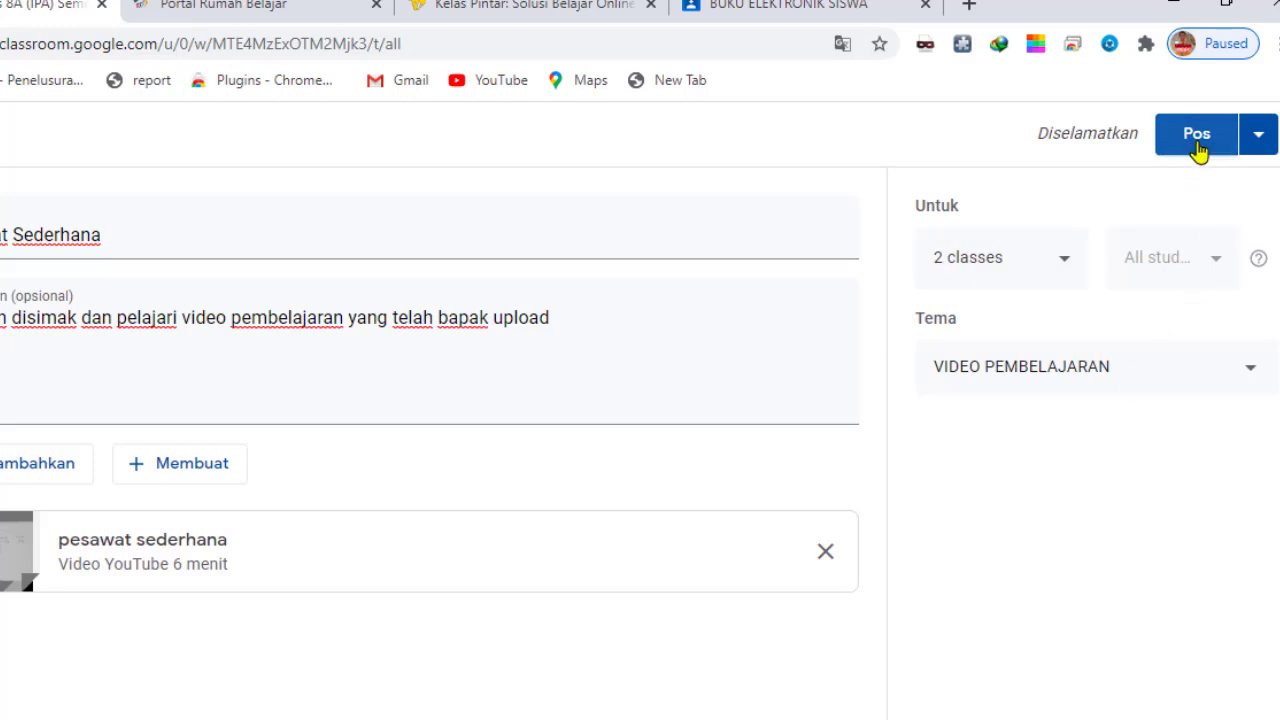
left_click(1197, 148)
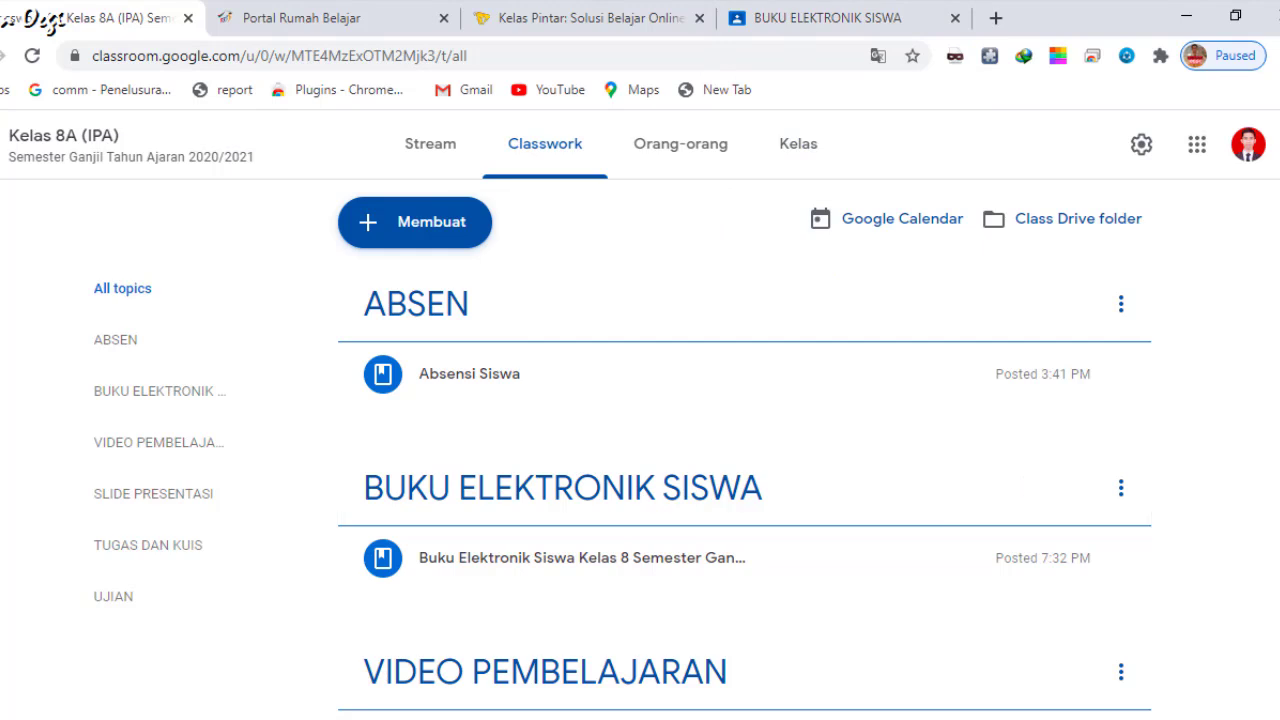
- Create another class material in Kelas 8A (IPA) titled "Pesawat Sederhana", leaving the description blank
scroll(1034, 486, "down", 2)
scroll(1154, 449, "down", 4)
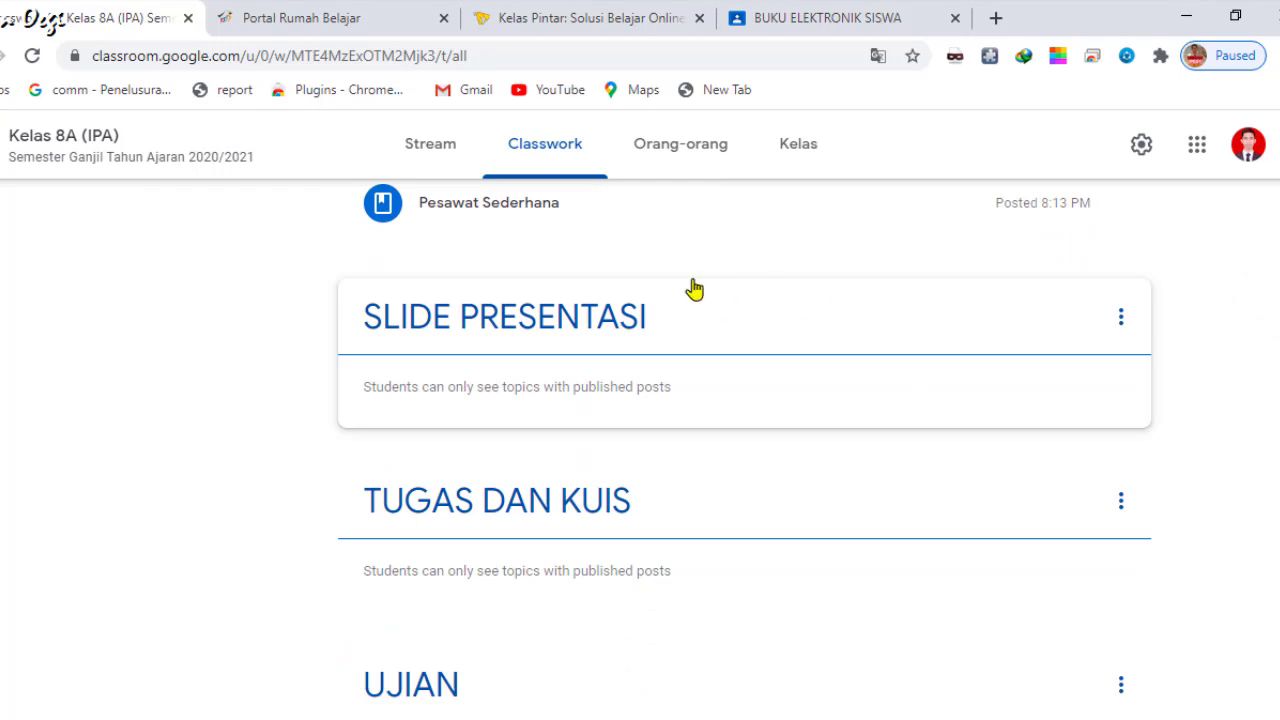
scroll(744, 450, "up", 3)
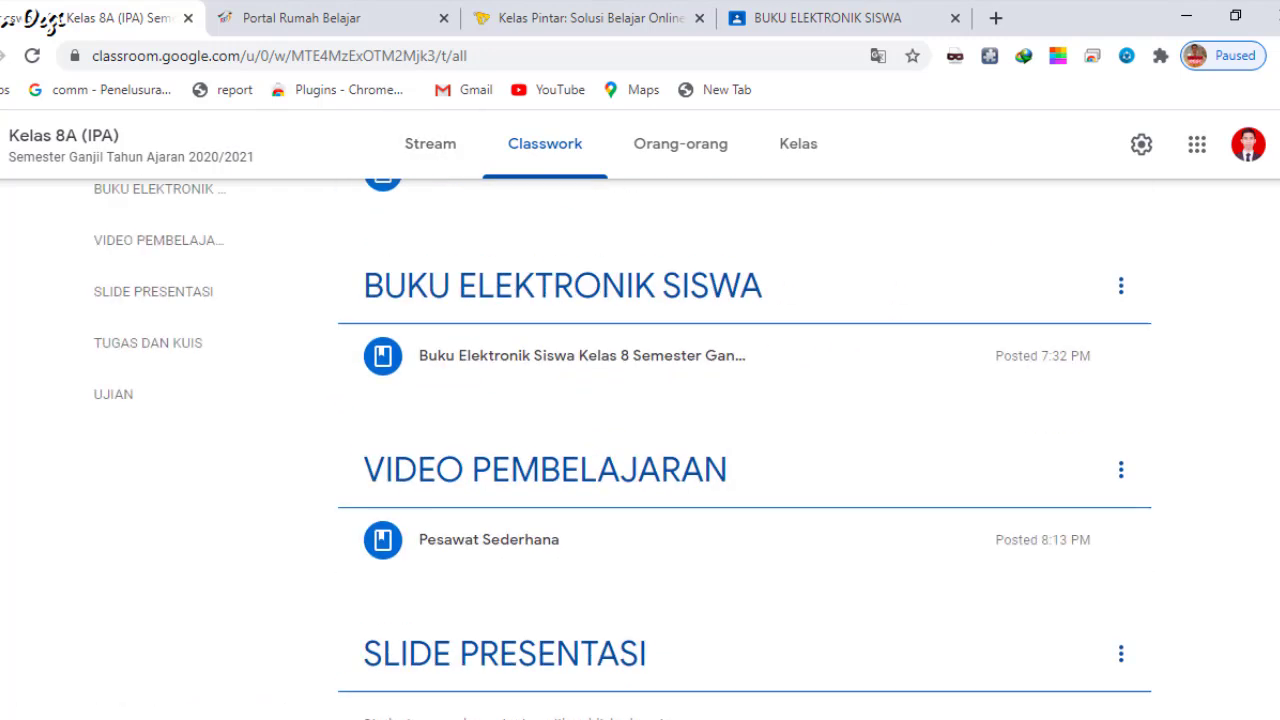
scroll(443, 180, "up", 1)
left_click(548, 168)
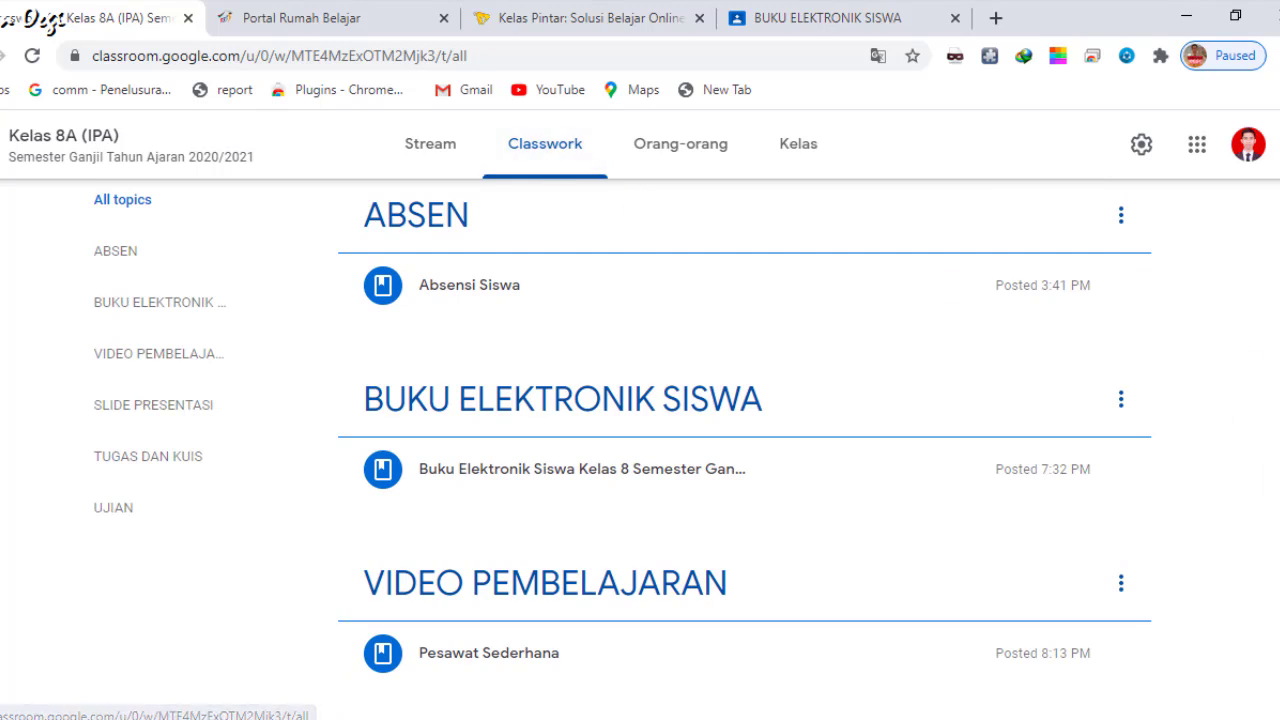
left_click(346, 248)
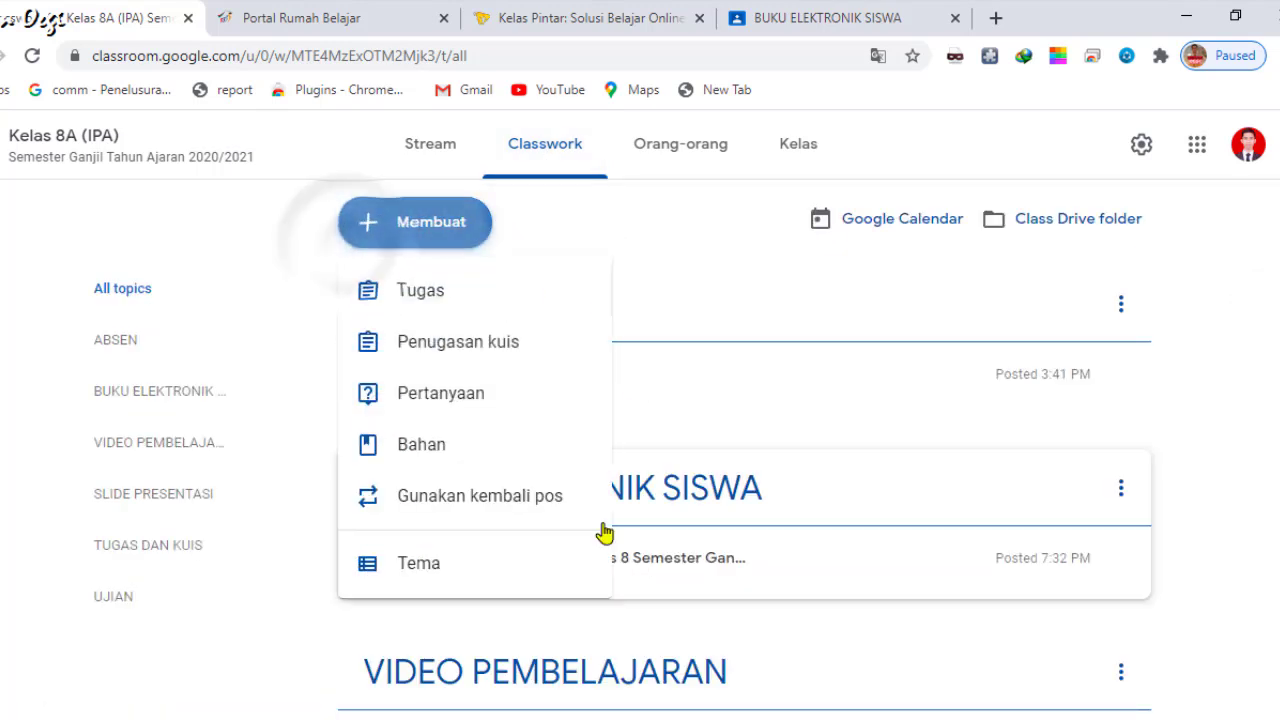
left_click(437, 452)
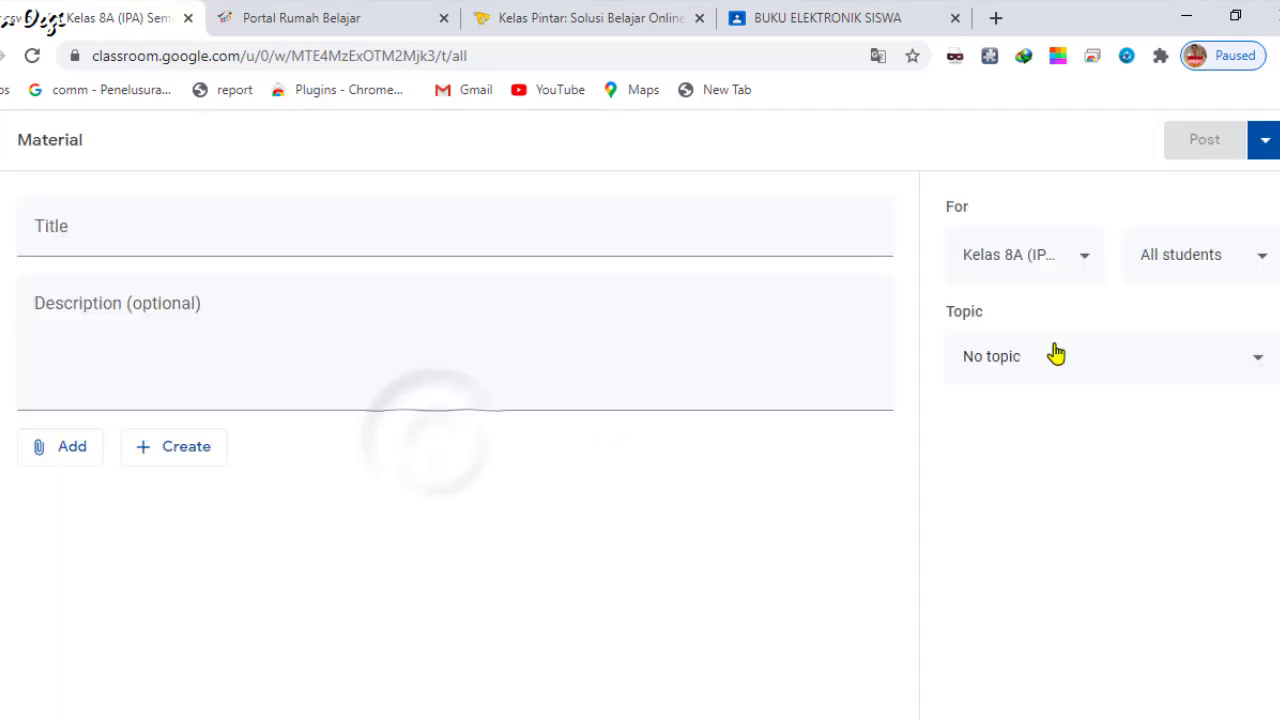
left_click(347, 224)
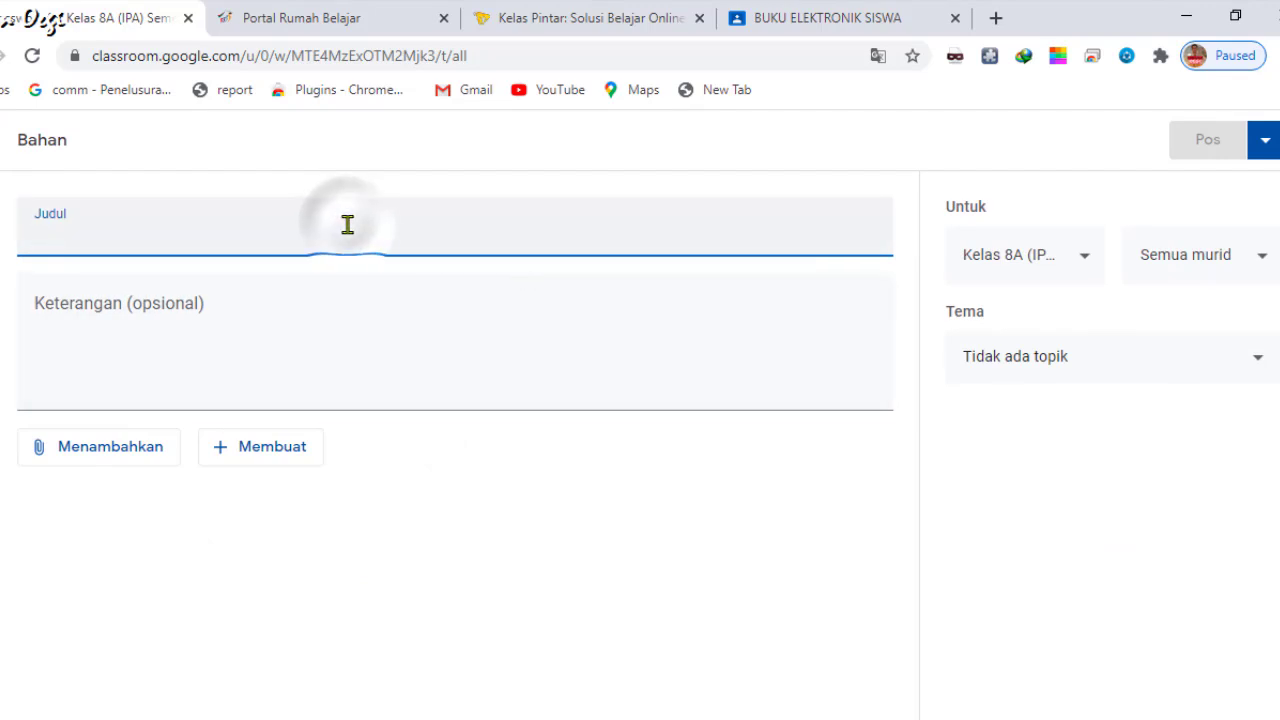
type("S")
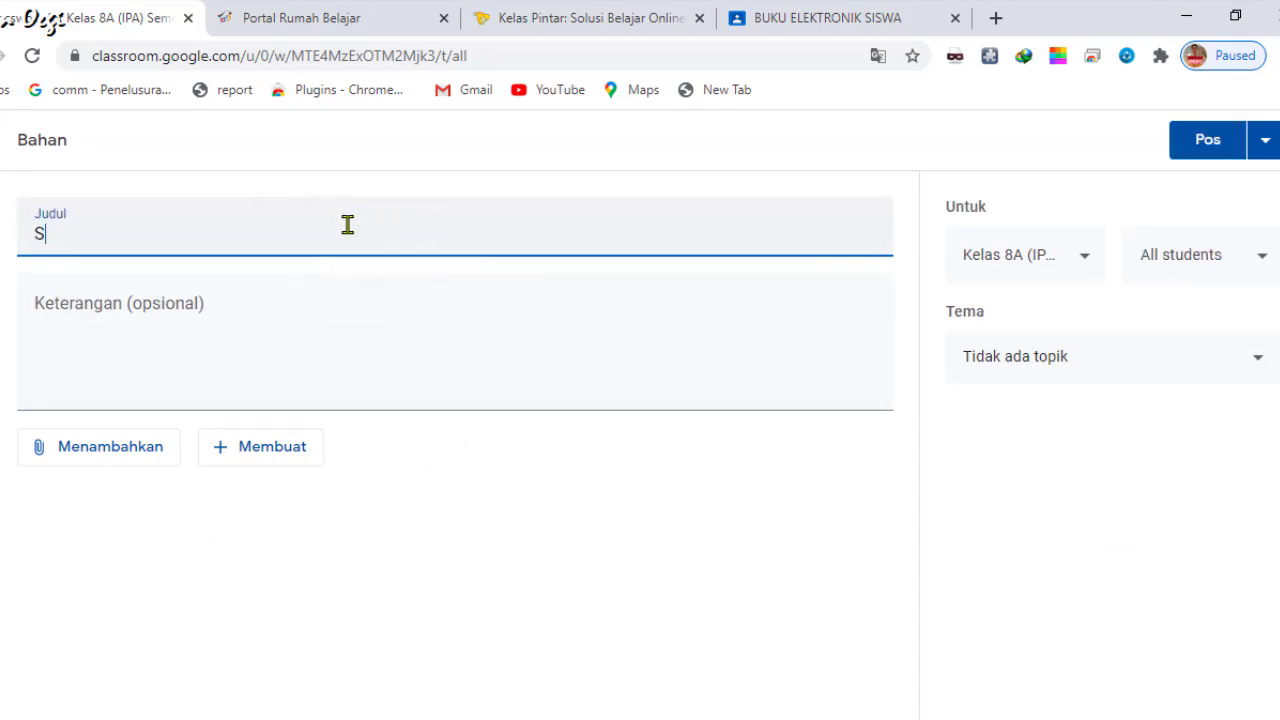
key("BackSpace")
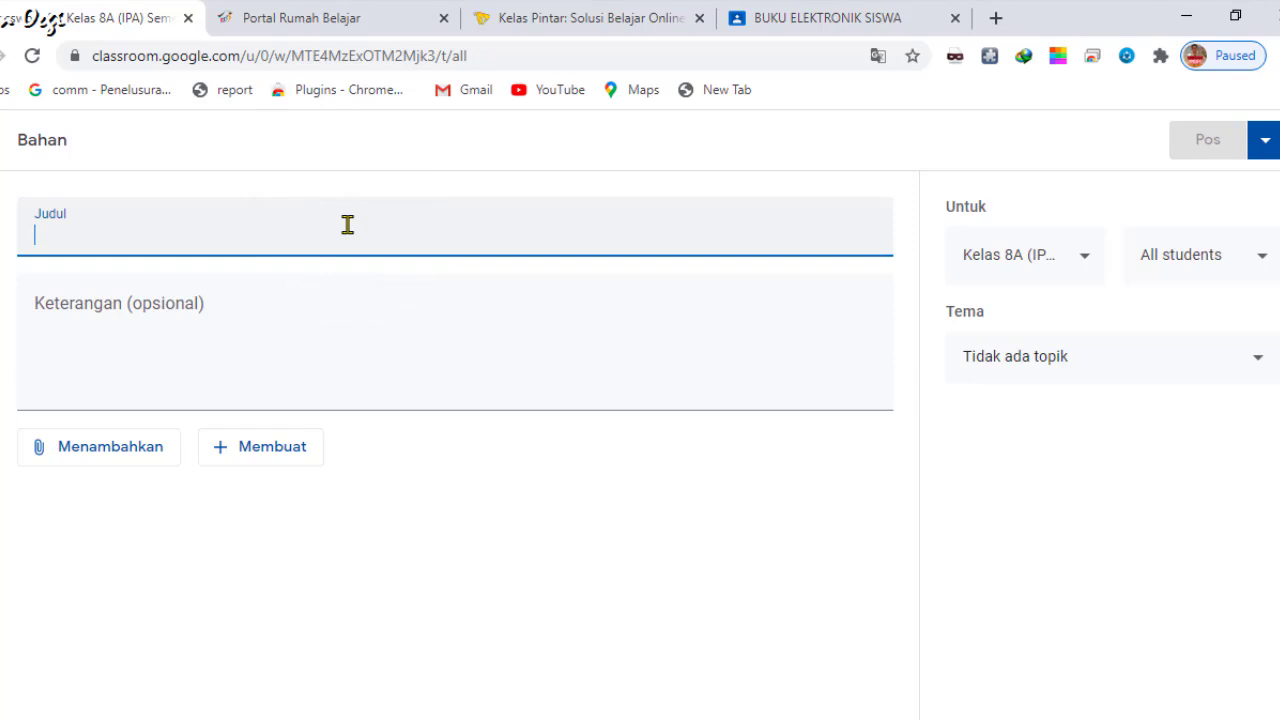
type("Pesa")
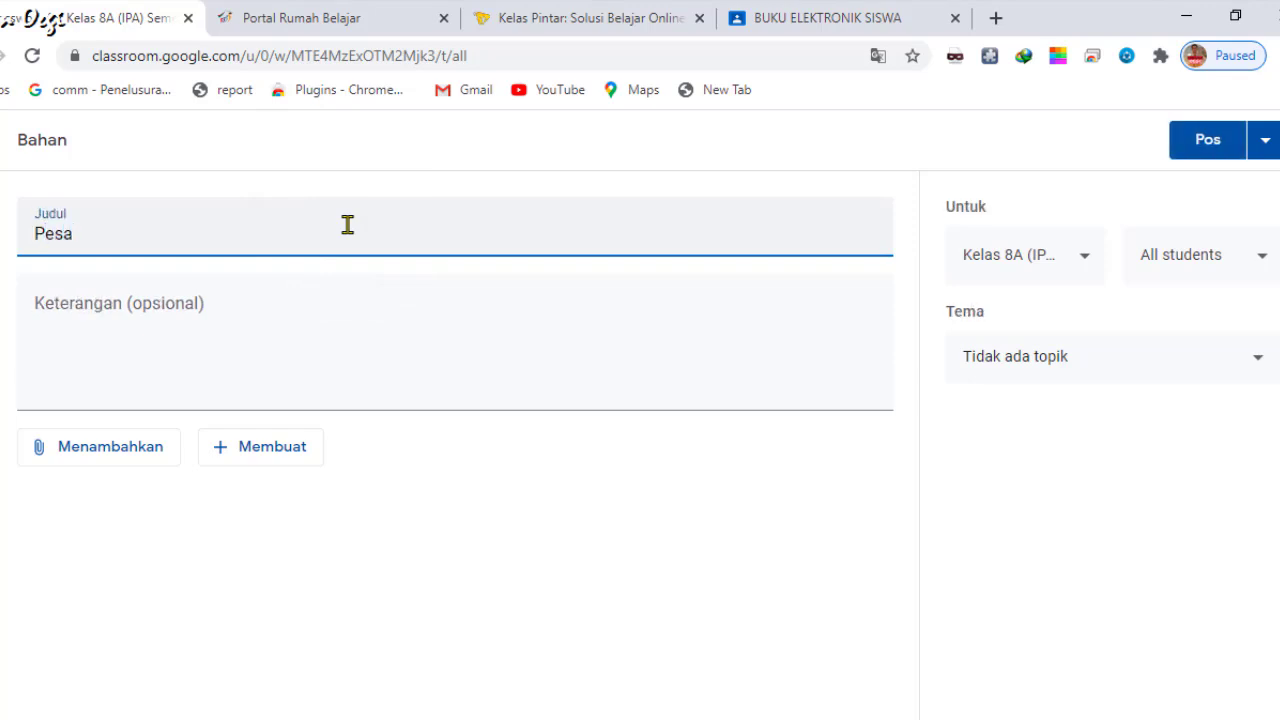
type("wat Sede")
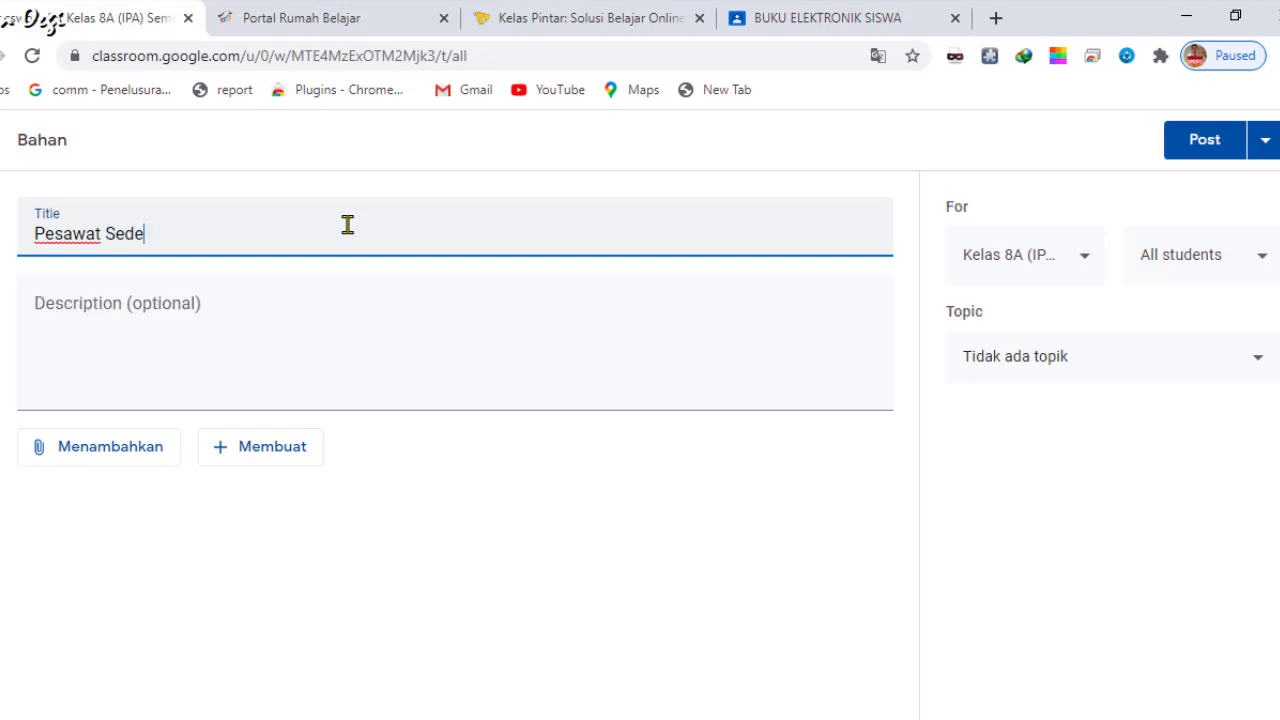
type("rhana")
left_click(140, 320)
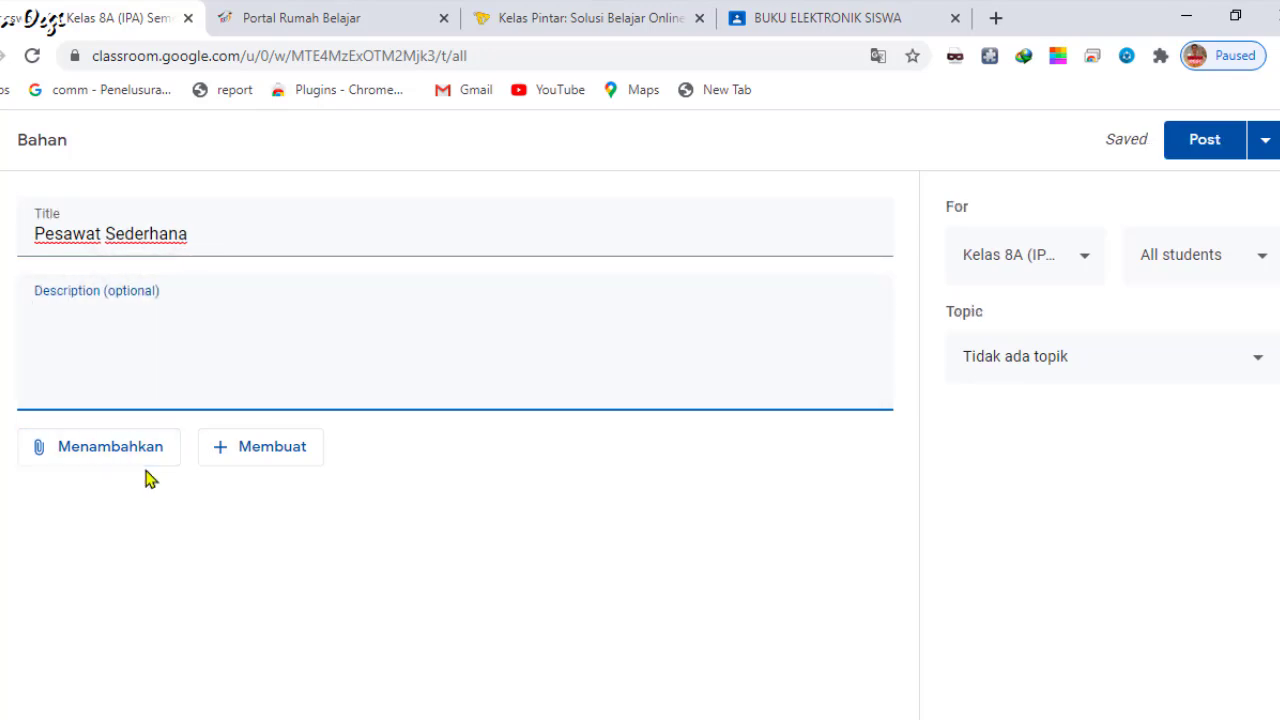
- Upload PESAWAT SEDERHANA.pptx from the POWER POINT PESAWAT SEDERHANA folder inside PESAWAT SEDERHANA and attach it to the material
left_click(86, 450)
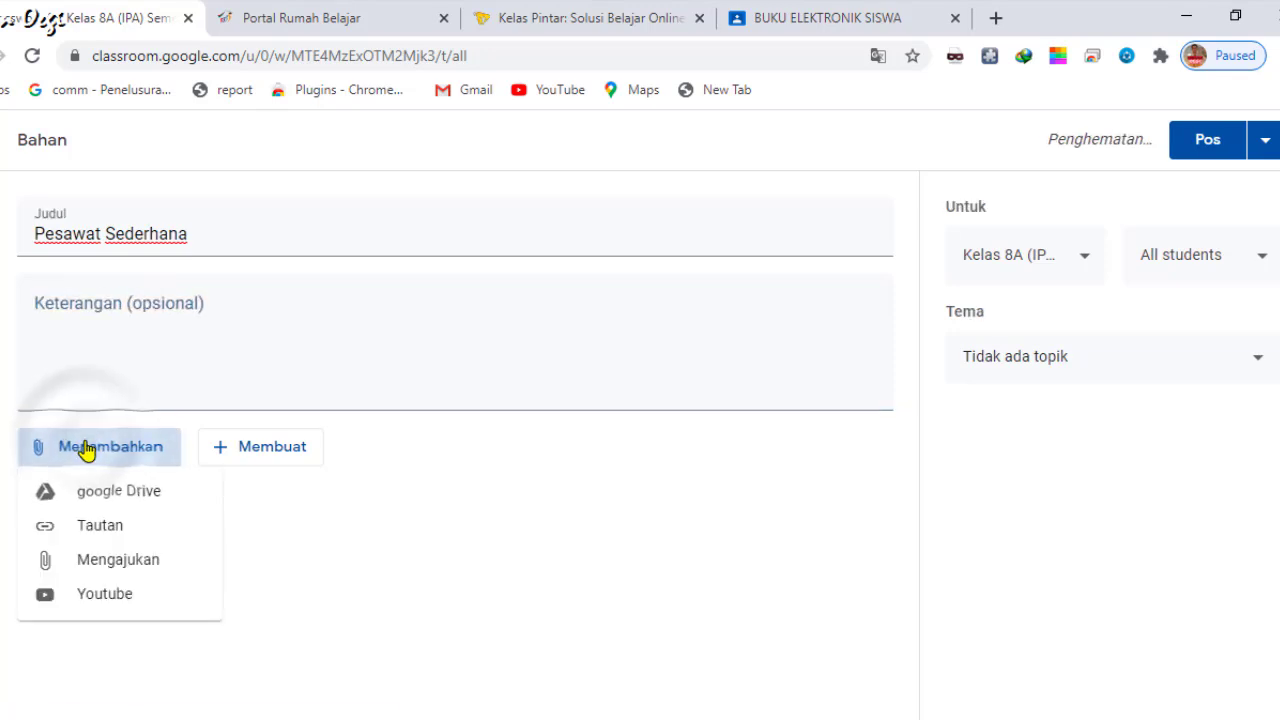
left_click(103, 566)
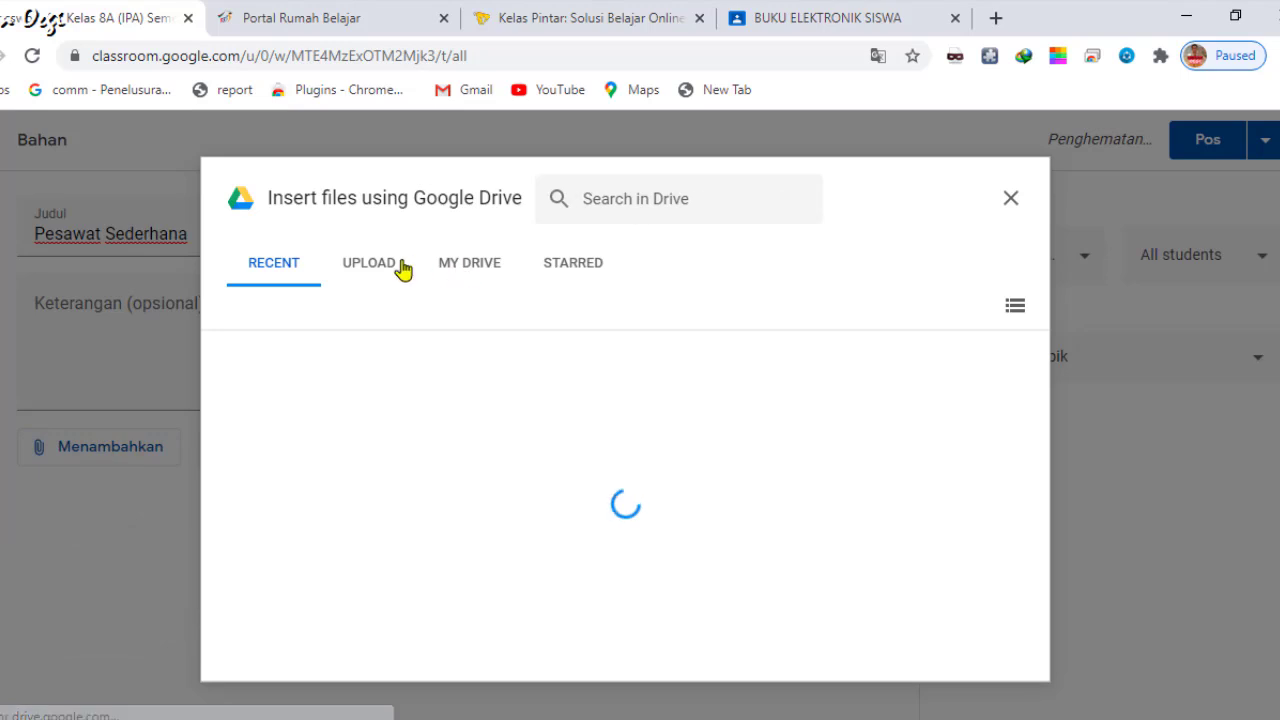
left_click(364, 272)
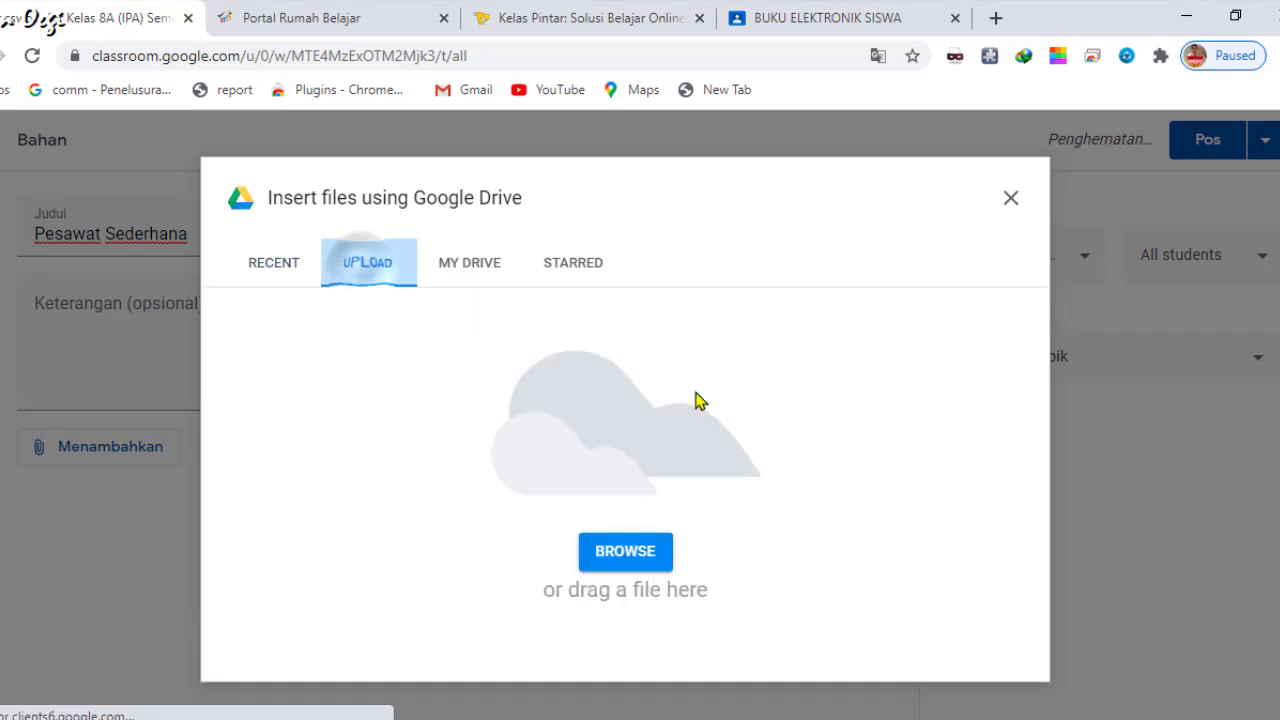
left_click(634, 560)
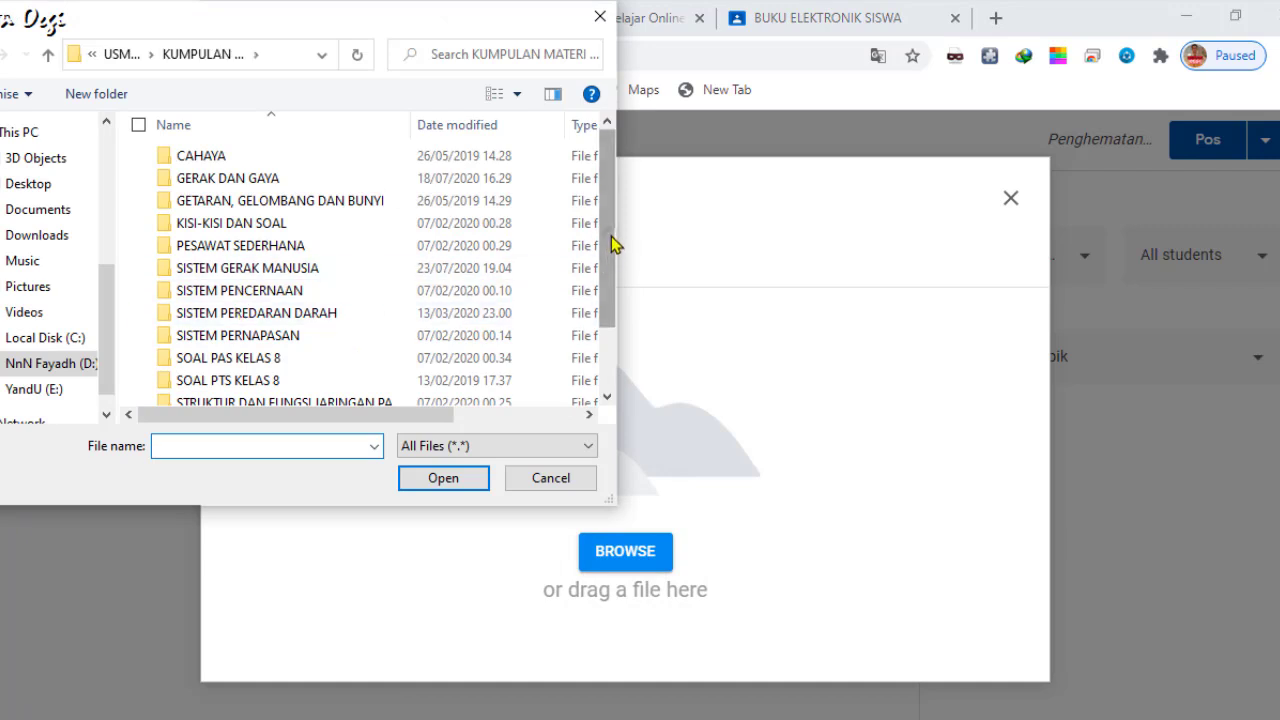
left_click_drag(611, 240, 611, 292)
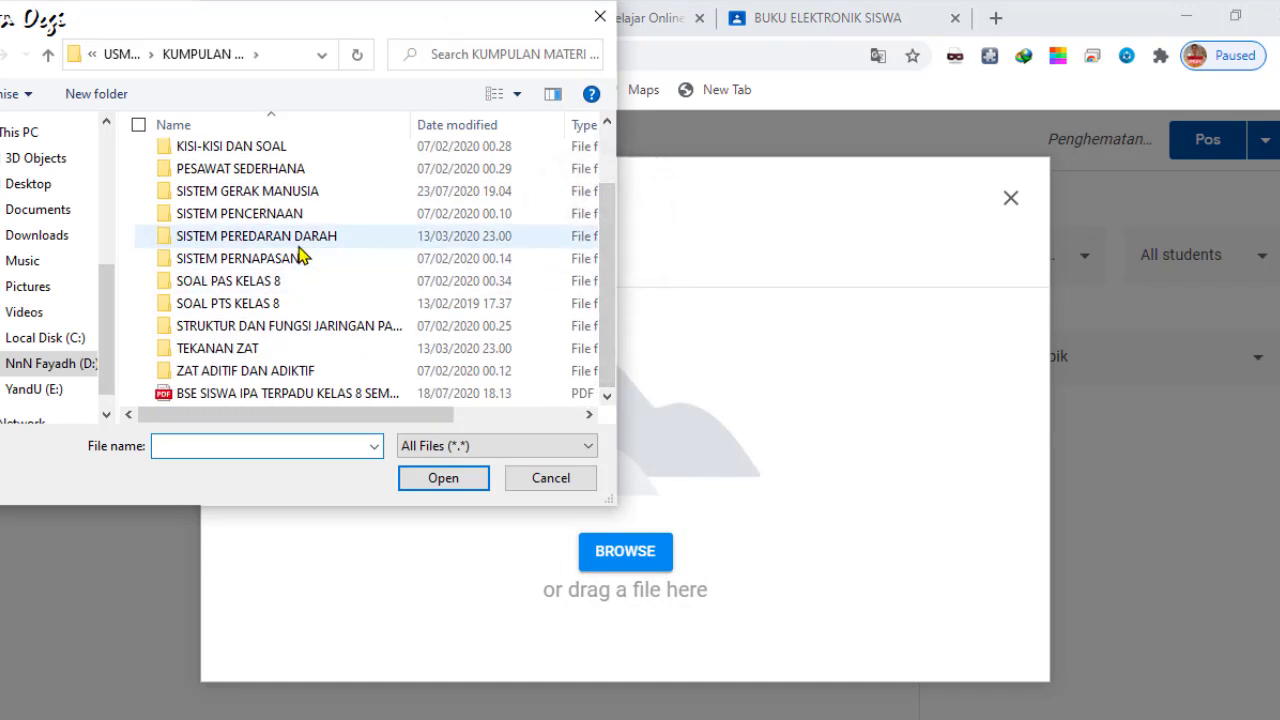
double_click(314, 168)
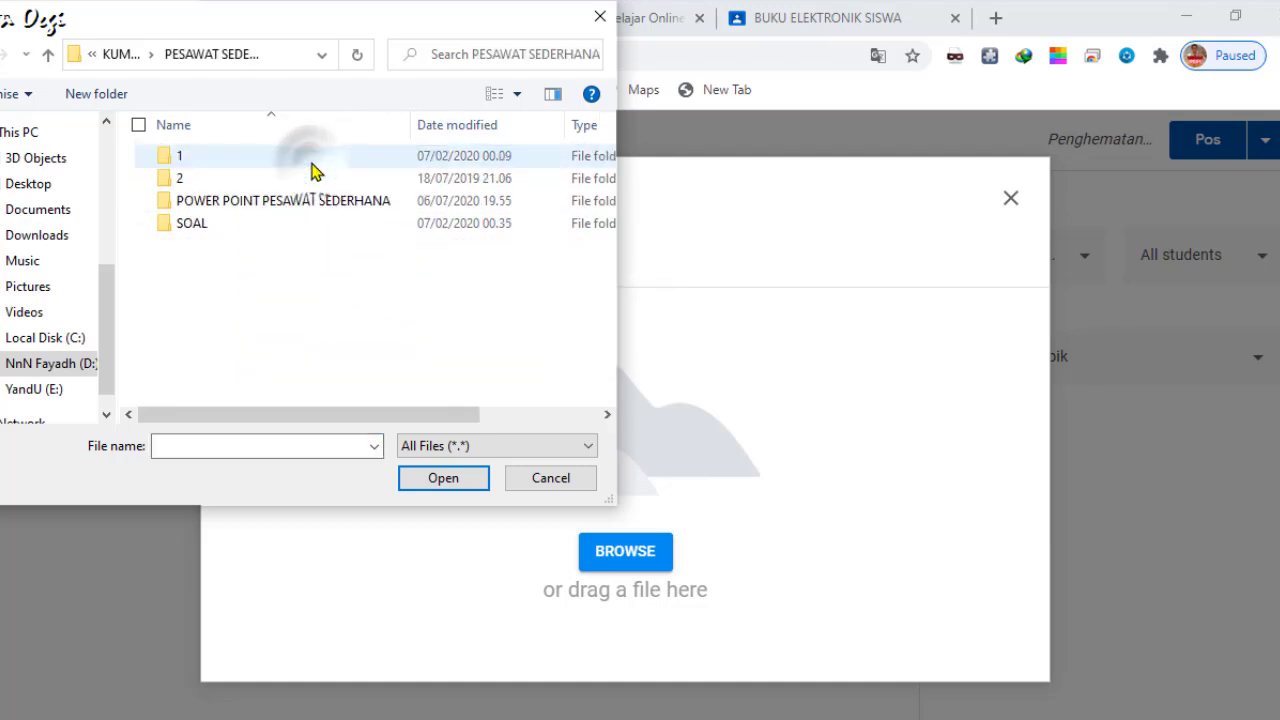
double_click(272, 202)
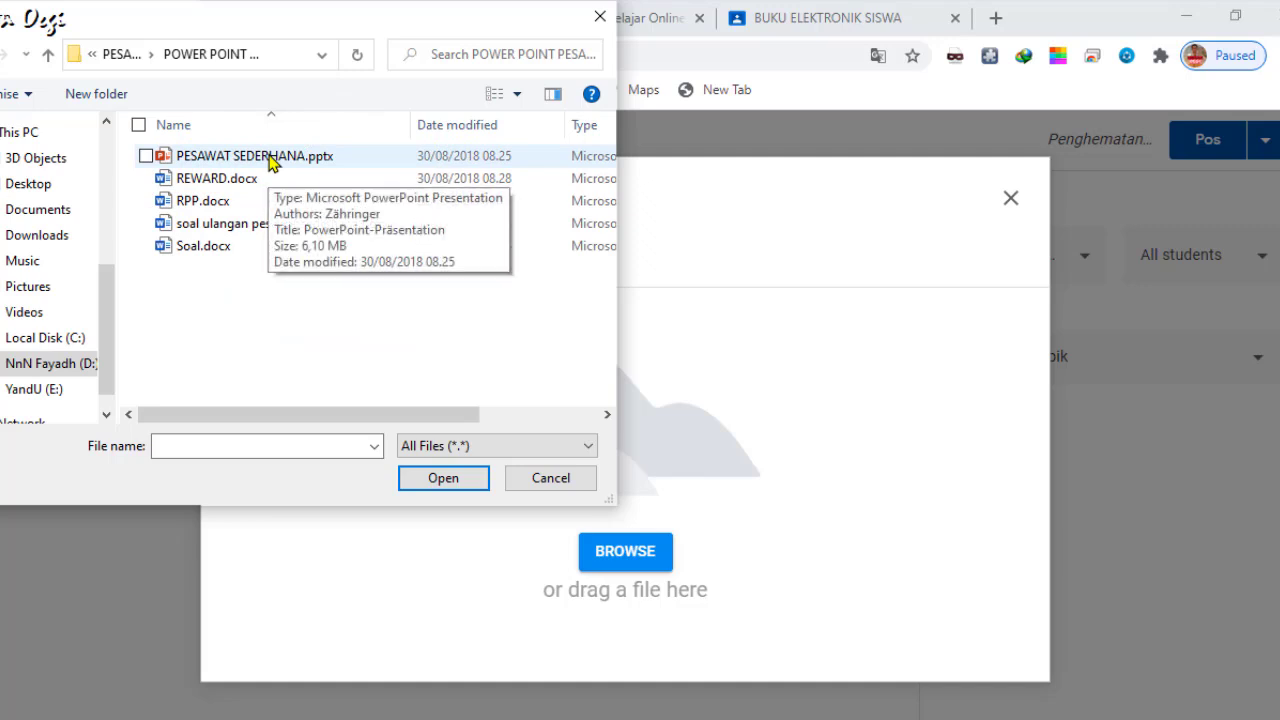
left_click(270, 160)
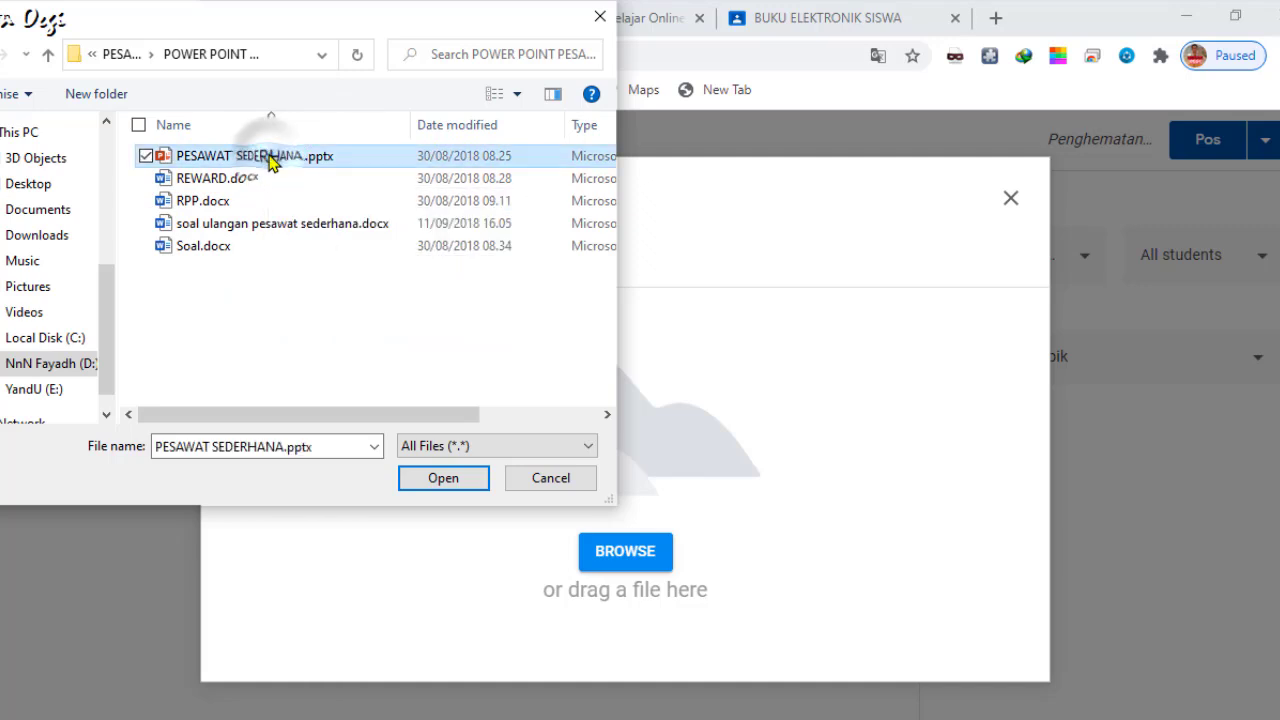
left_click(443, 480)
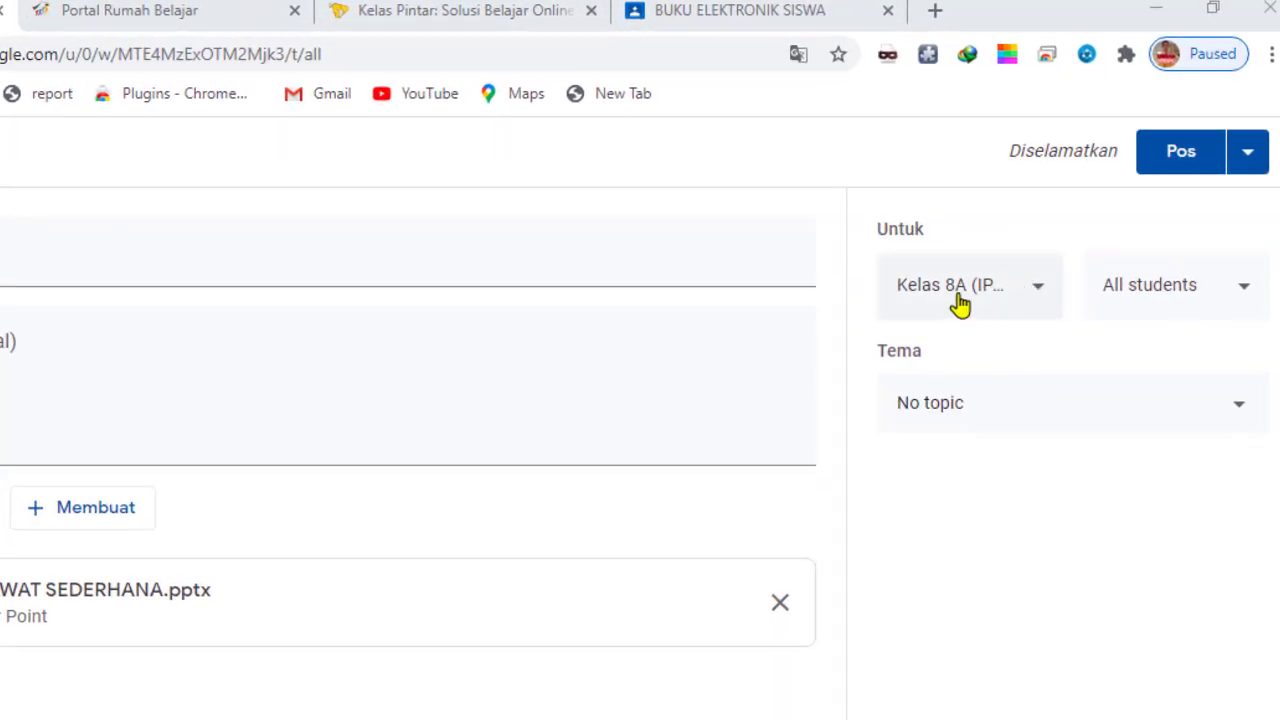
- Share the presentation material with Kelas 8B (IPA) in addition to Kelas 8A
left_click(996, 298)
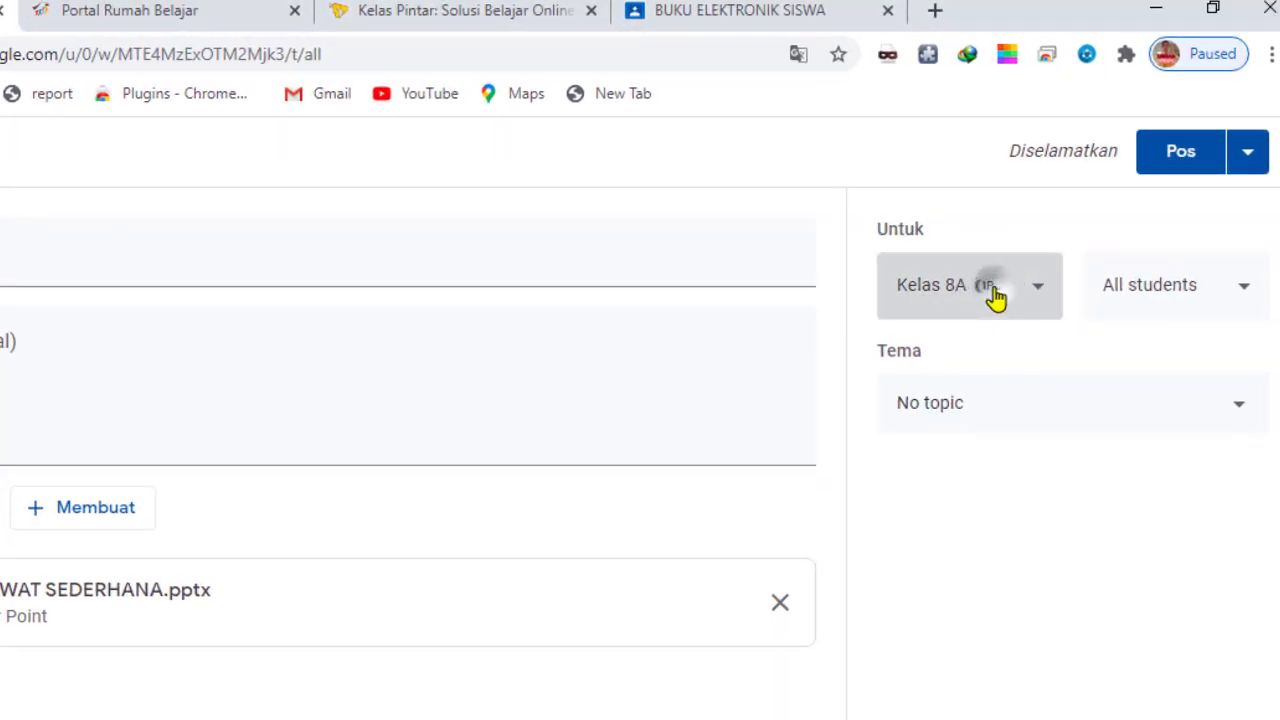
left_click(911, 437)
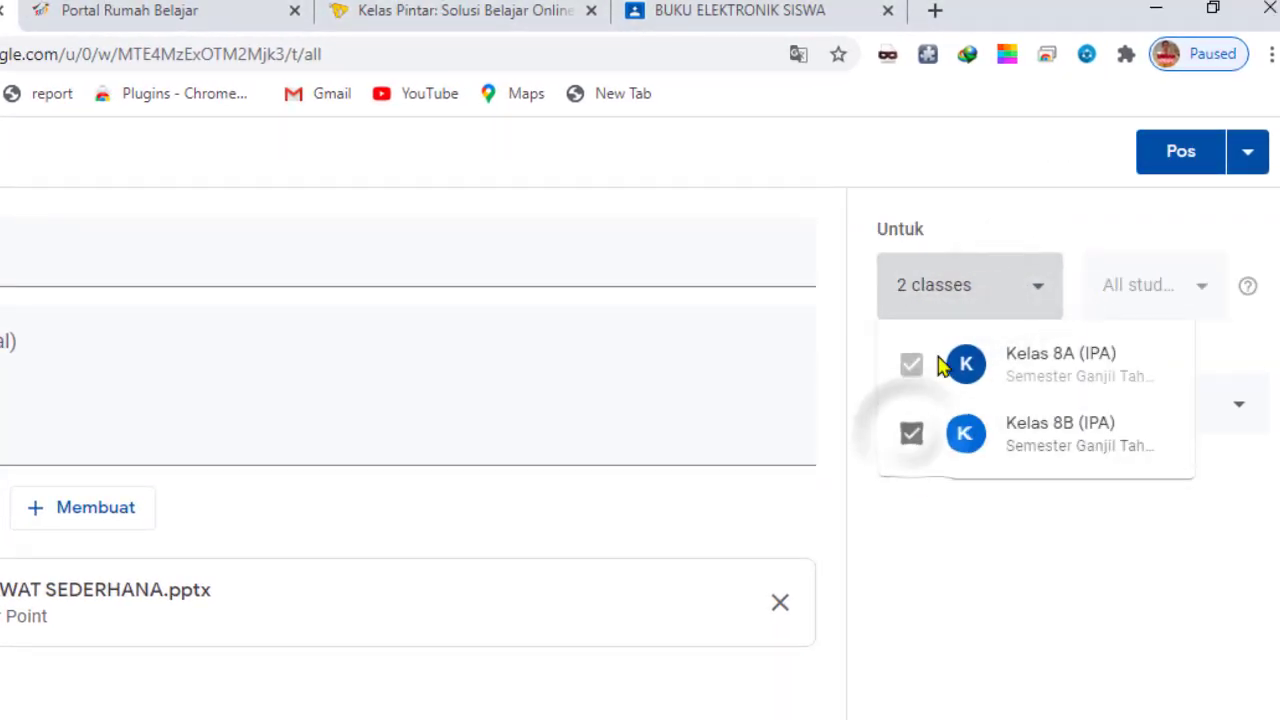
left_click(978, 545)
- Assign the presentation material to the SLIDE PRESENTASI topic and post it
left_click(998, 404)
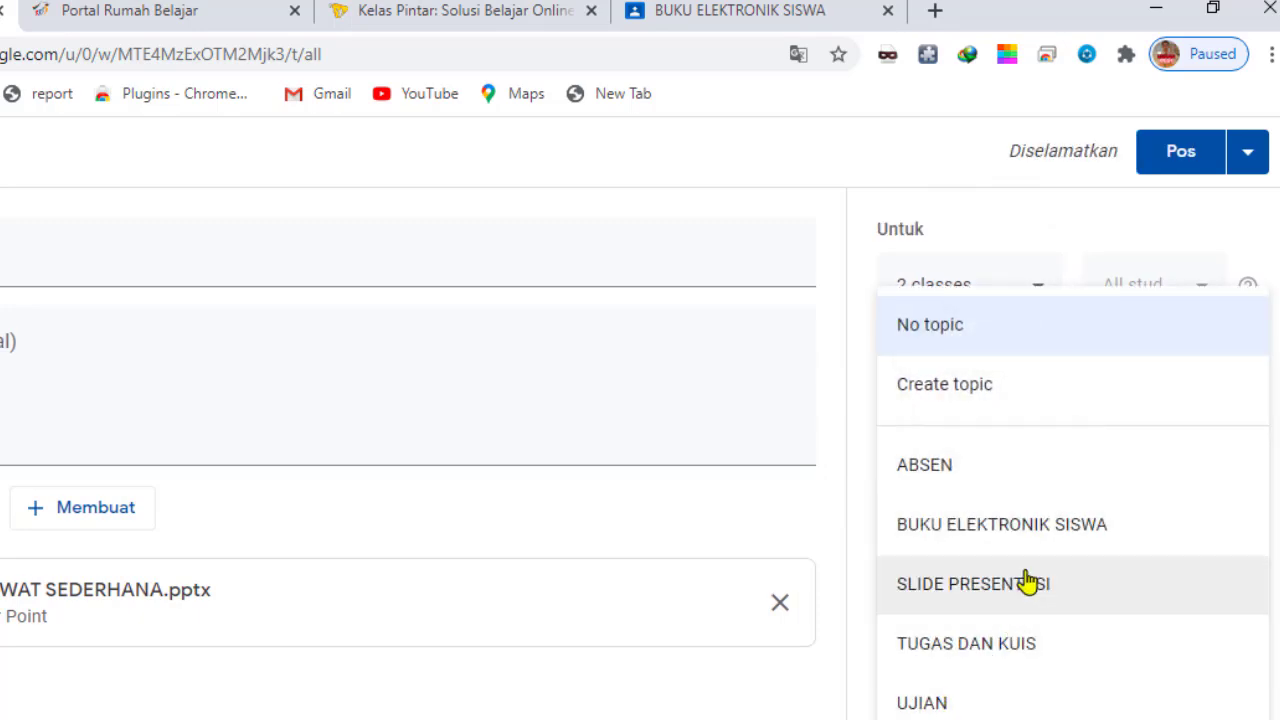
left_click(976, 606)
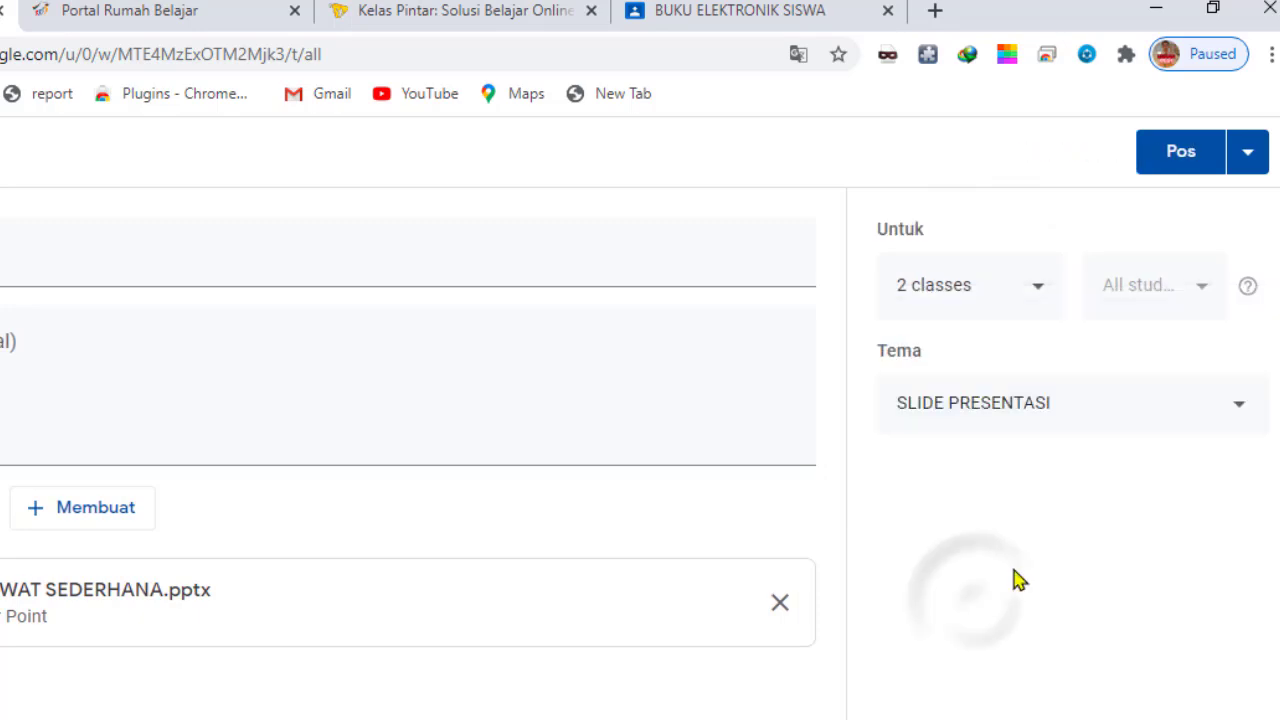
left_click(1174, 161)
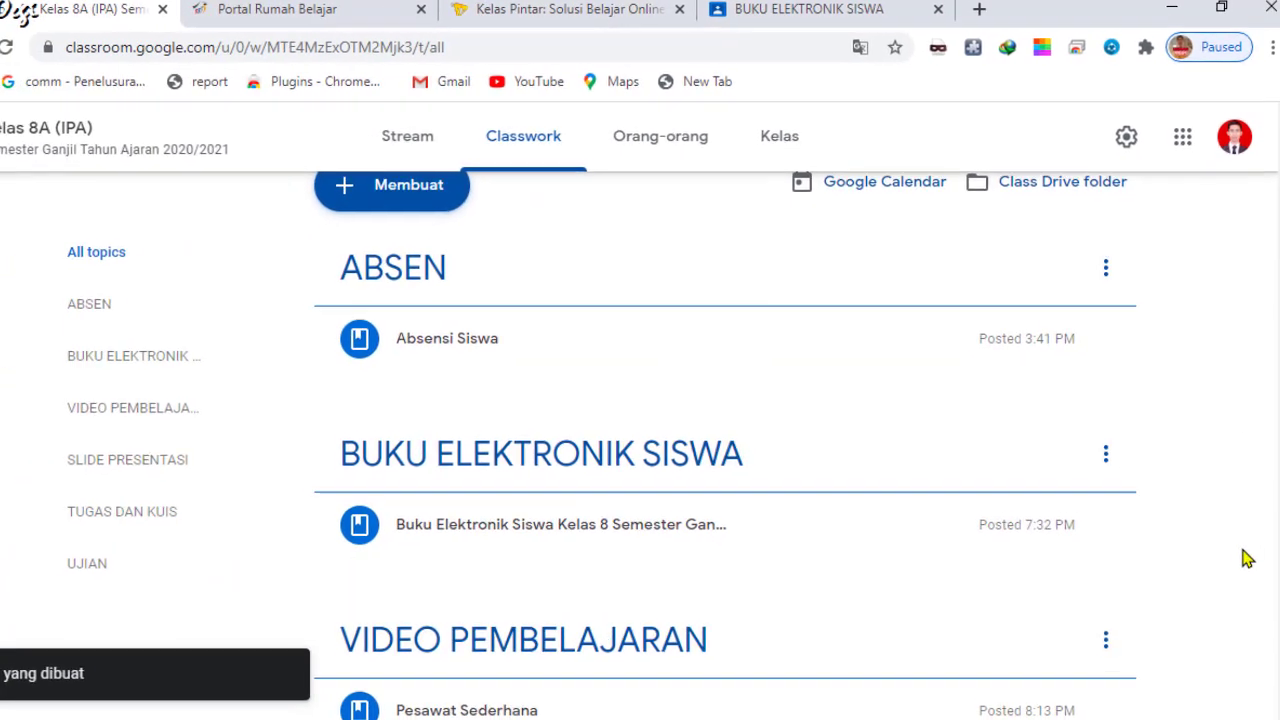
- Review the classwork topics down to UJIAN and start a new blank material
scroll(679, 444, "down", 5)
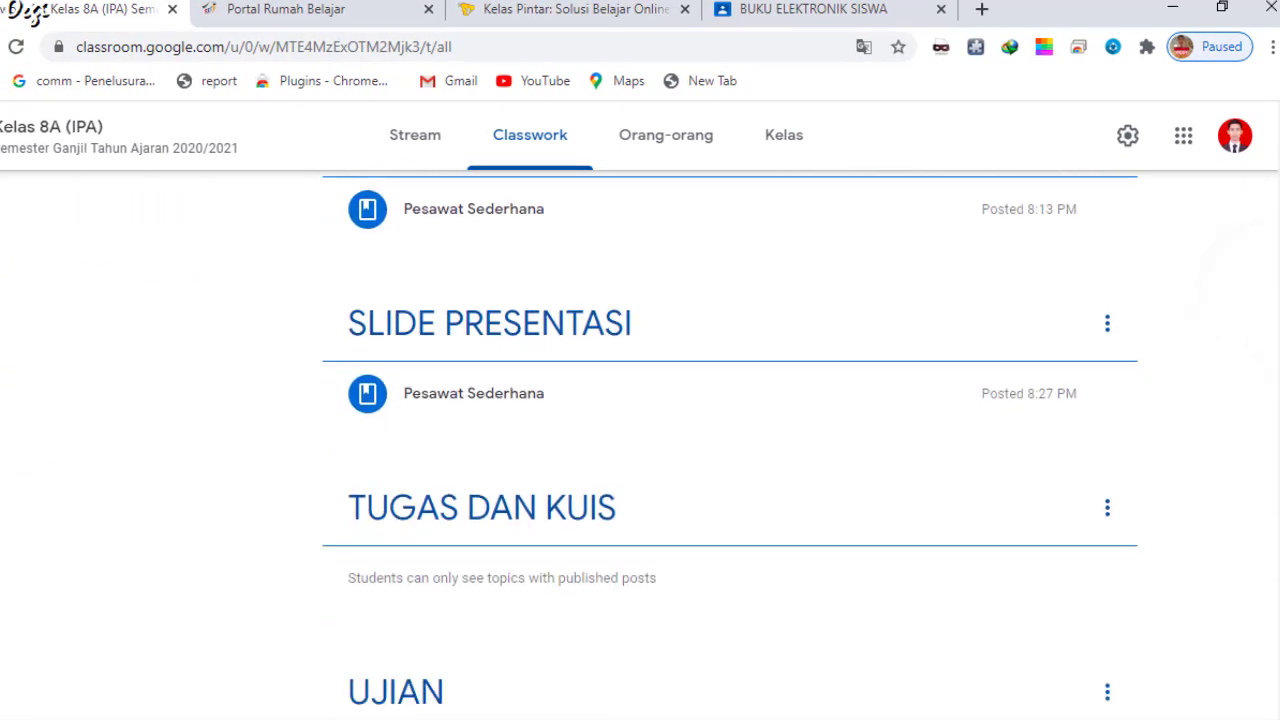
scroll(679, 444, "up", 3)
scroll(640, 444, "up", 3)
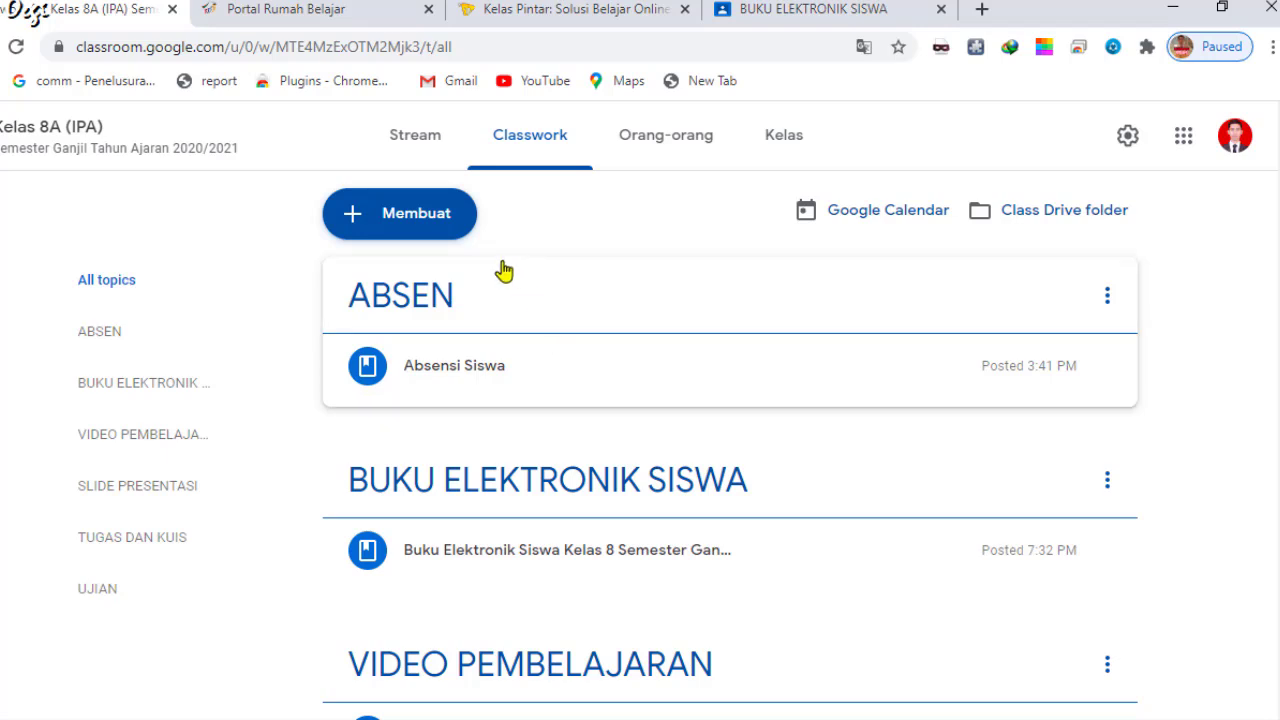
left_click(399, 224)
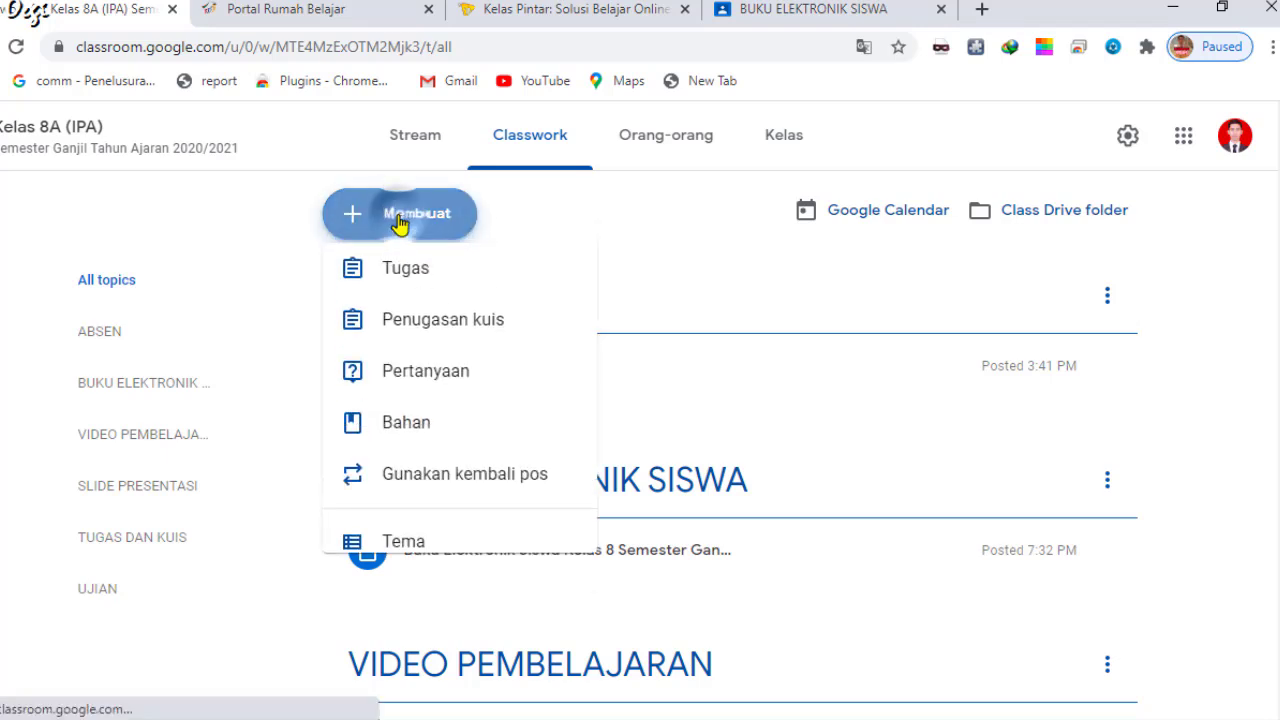
left_click(431, 462)
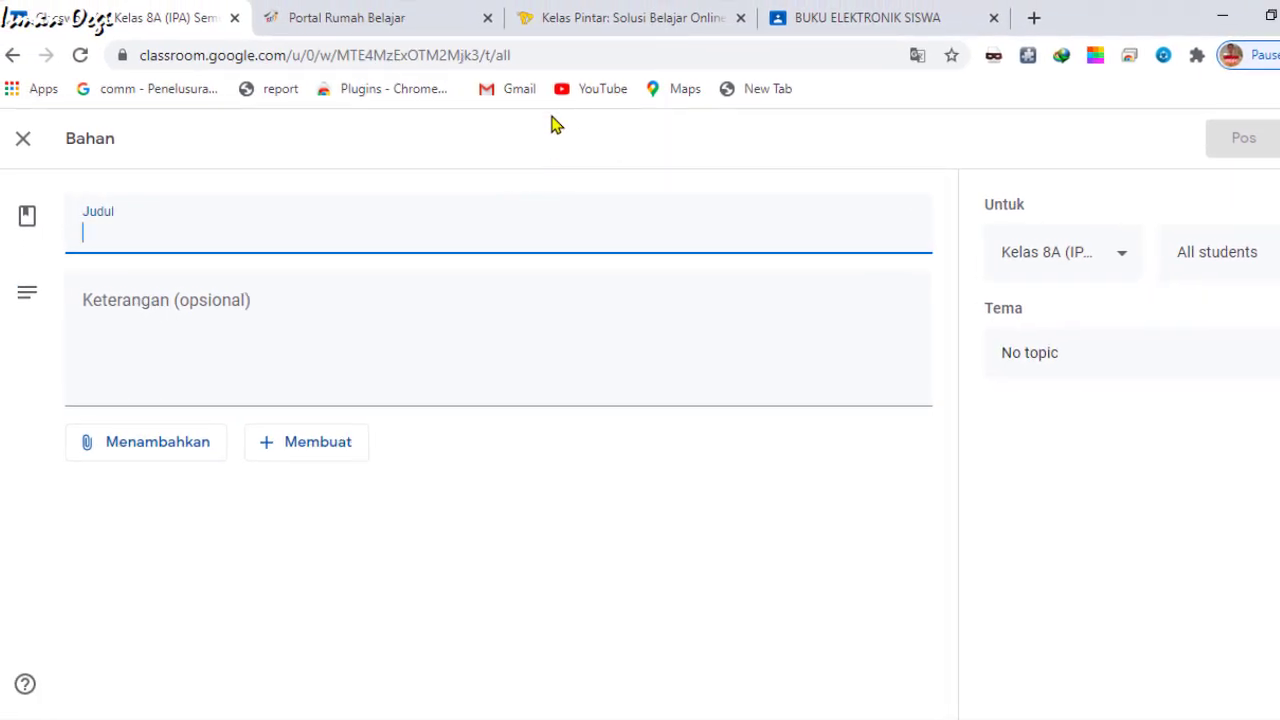
left_click(449, 20)
left_click(471, 58)
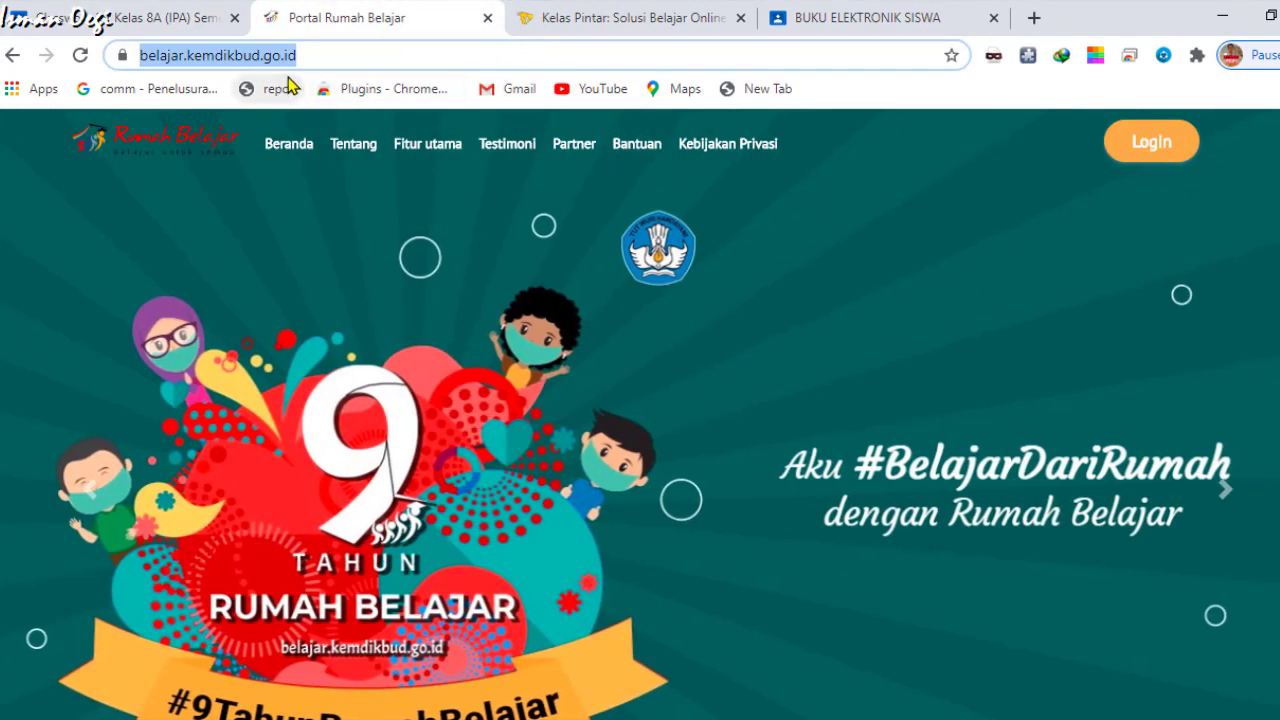
left_click(330, 55)
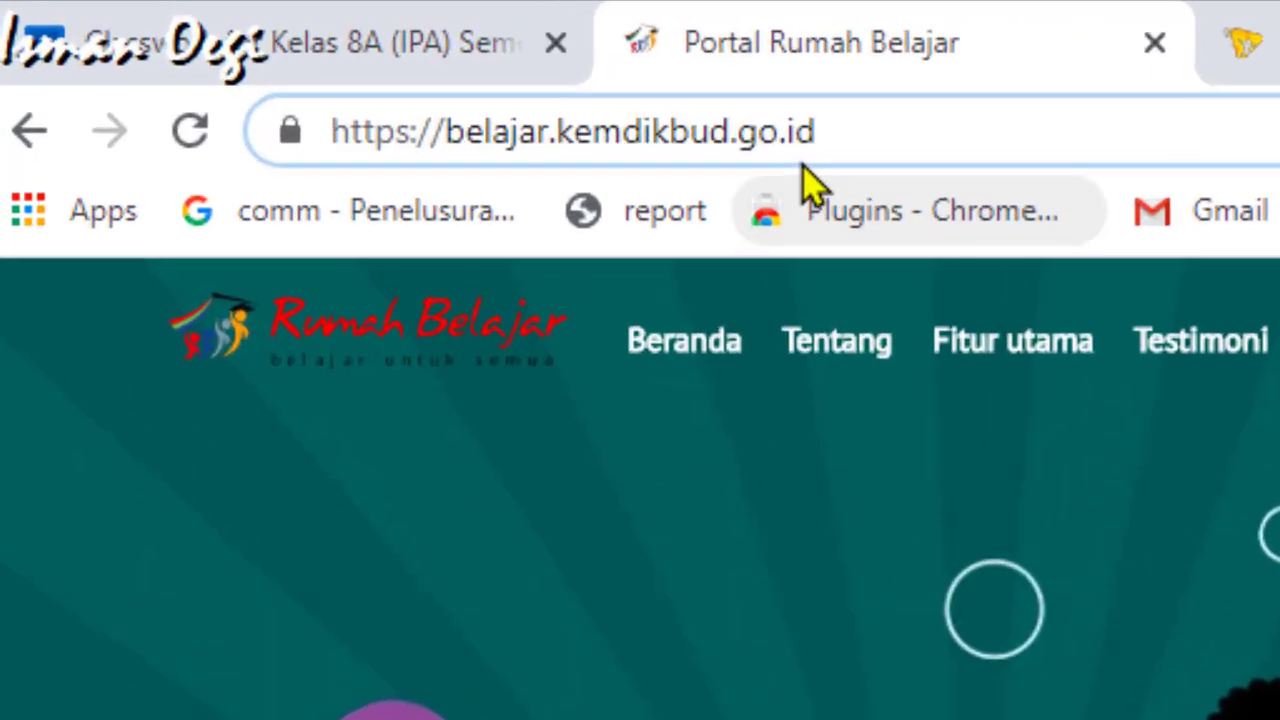
triple_click(793, 122)
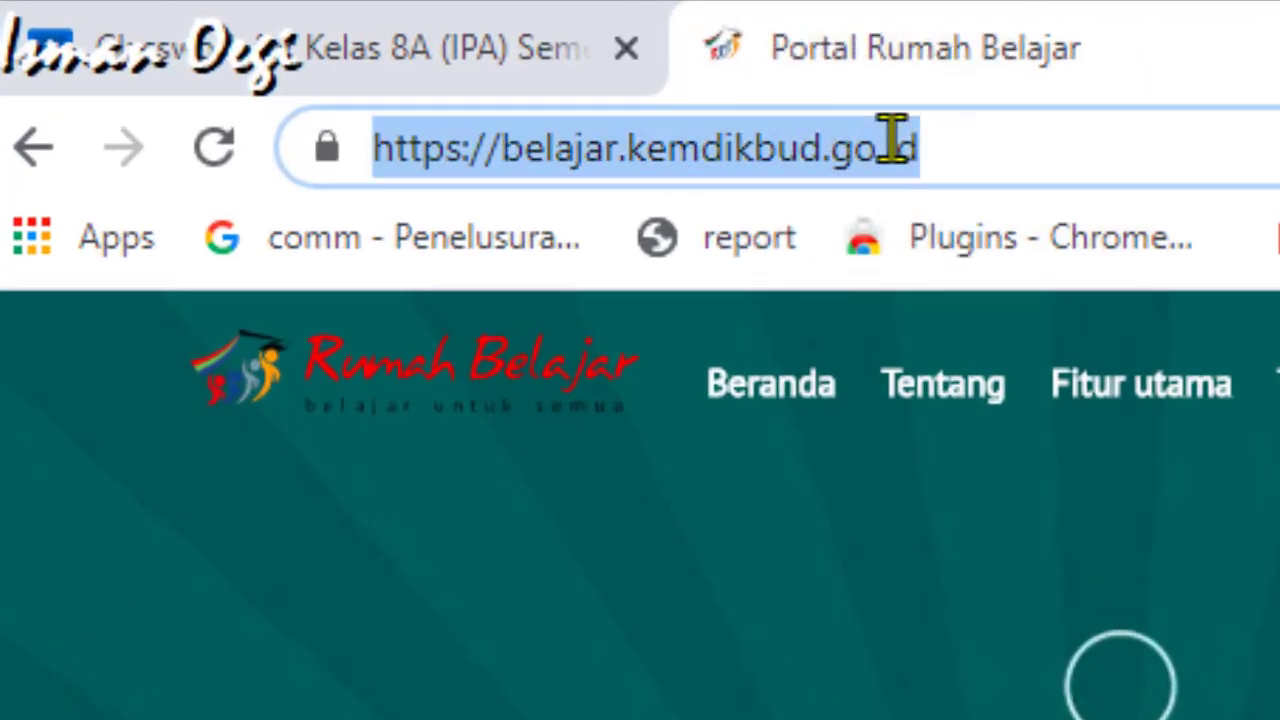
right_click(893, 145)
left_click(997, 443)
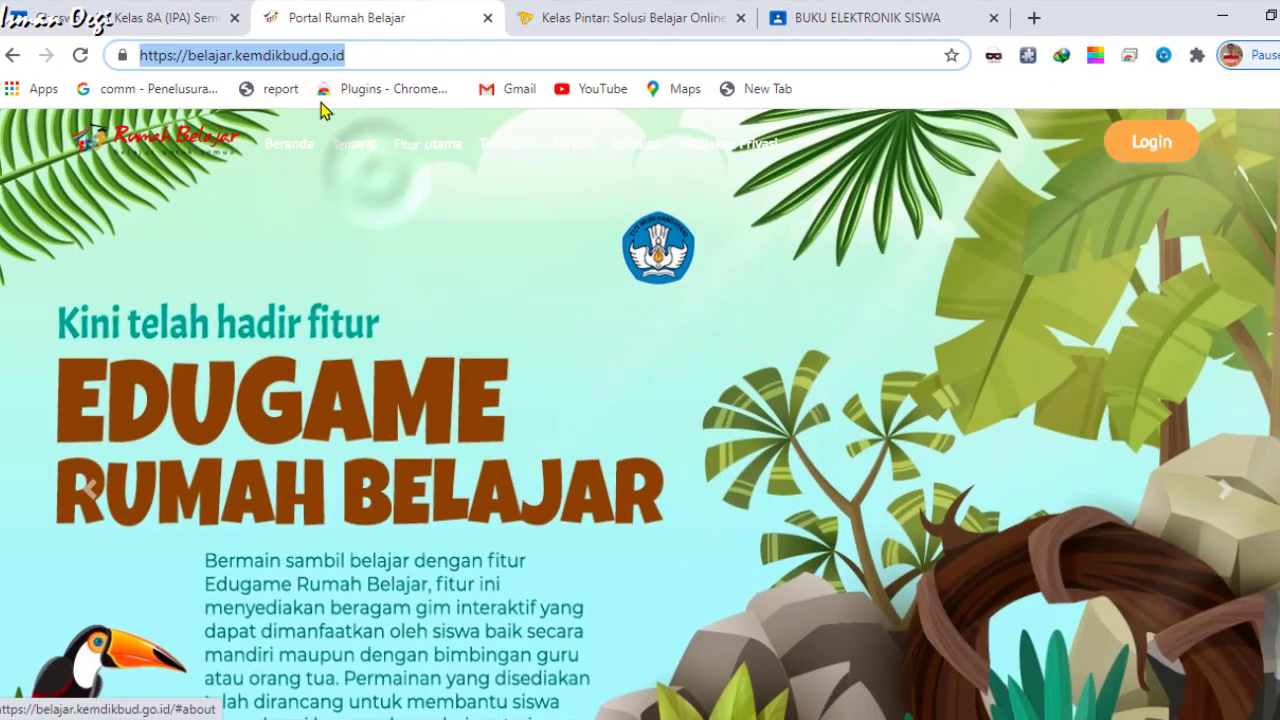
- Return to the blank classwork material and title it "Portal rumah belajar", leaving the description empty
left_click(168, 12)
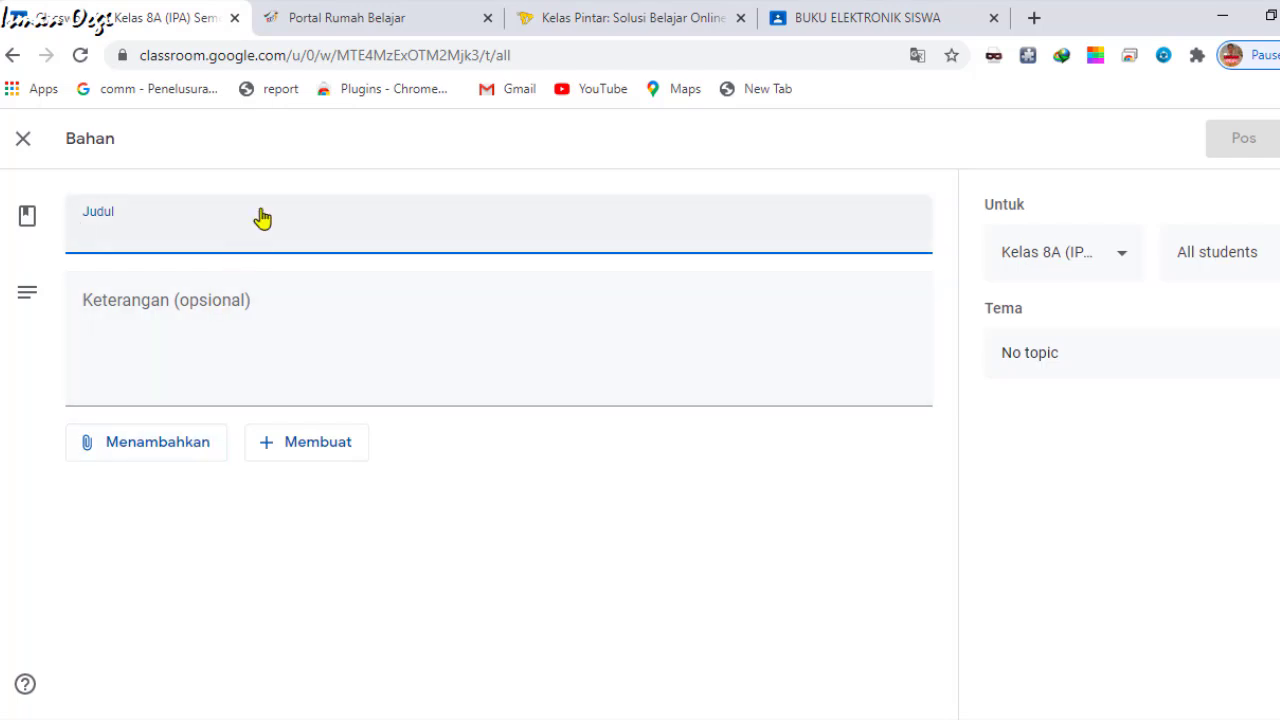
left_click(233, 239)
type("P")
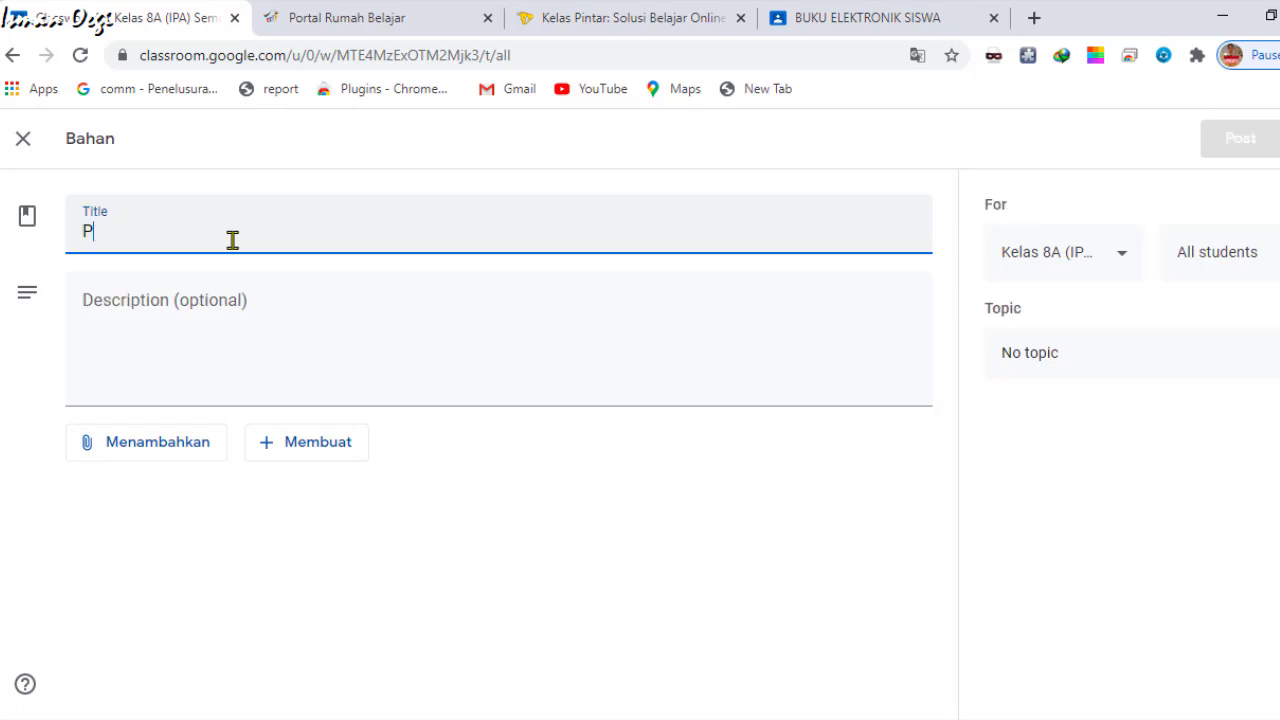
type("ortal ")
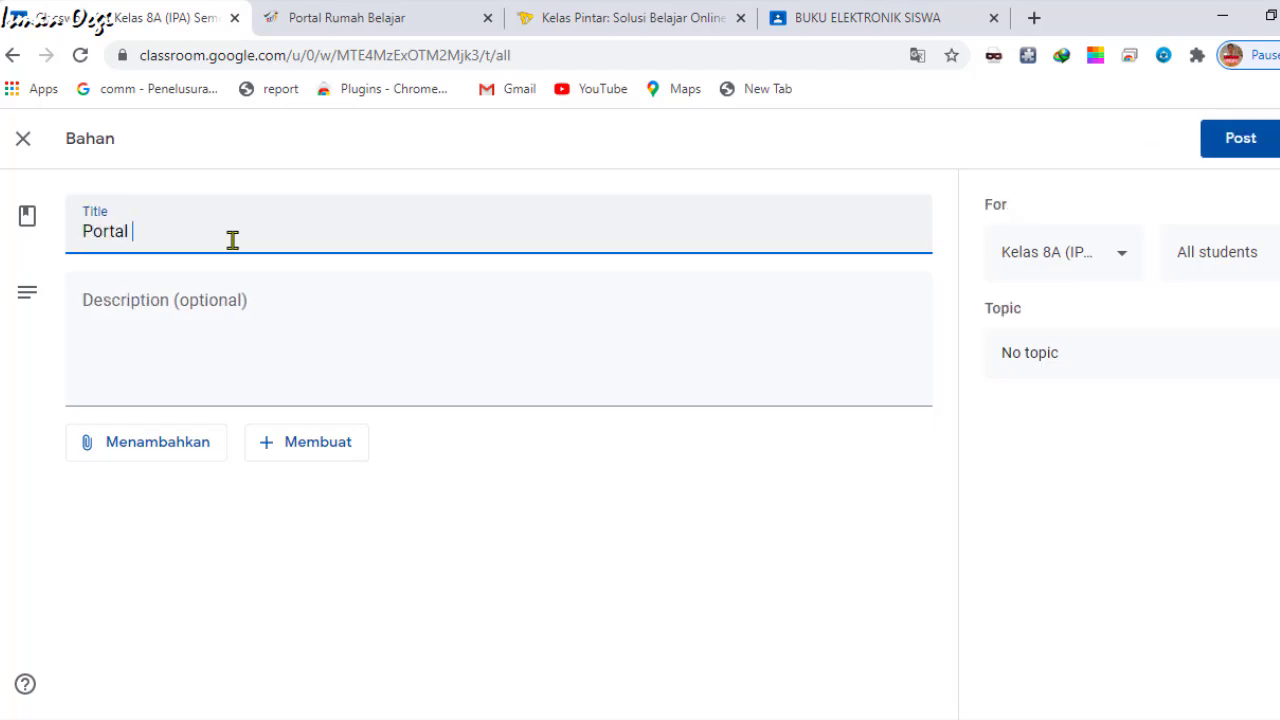
type("rumah belaja")
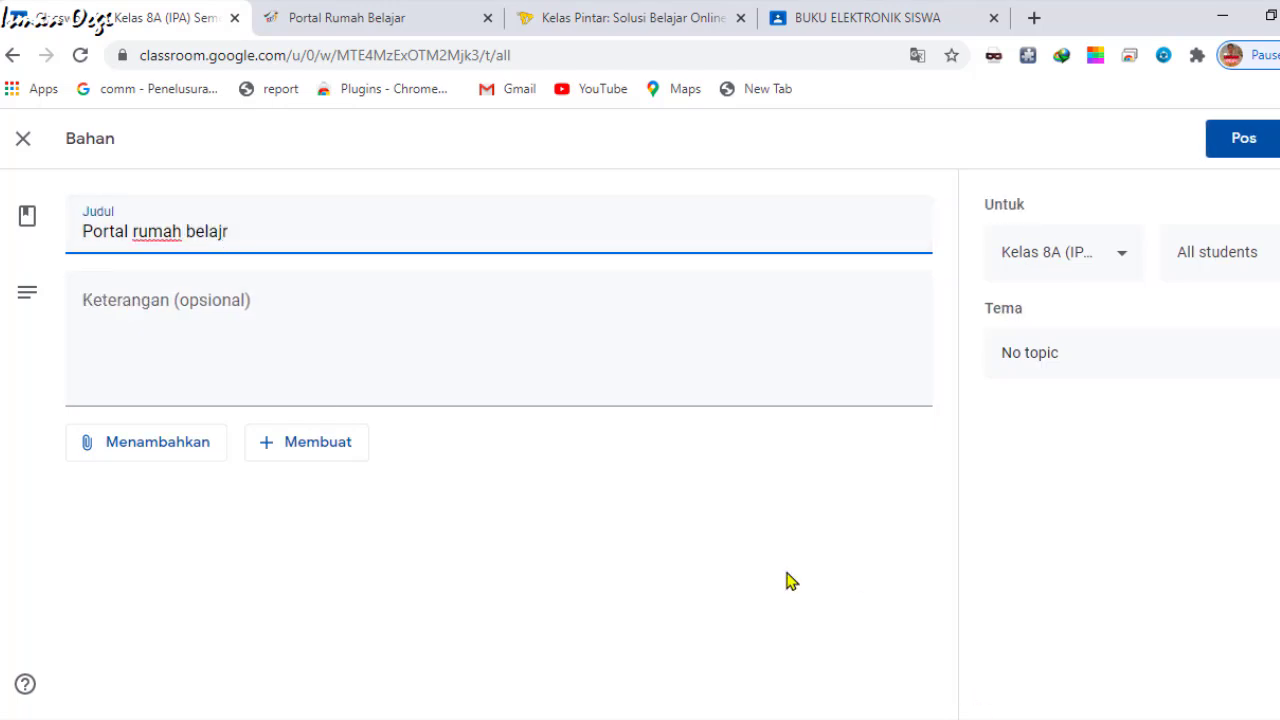
type("r")
key("BackSpace")
type("ar")
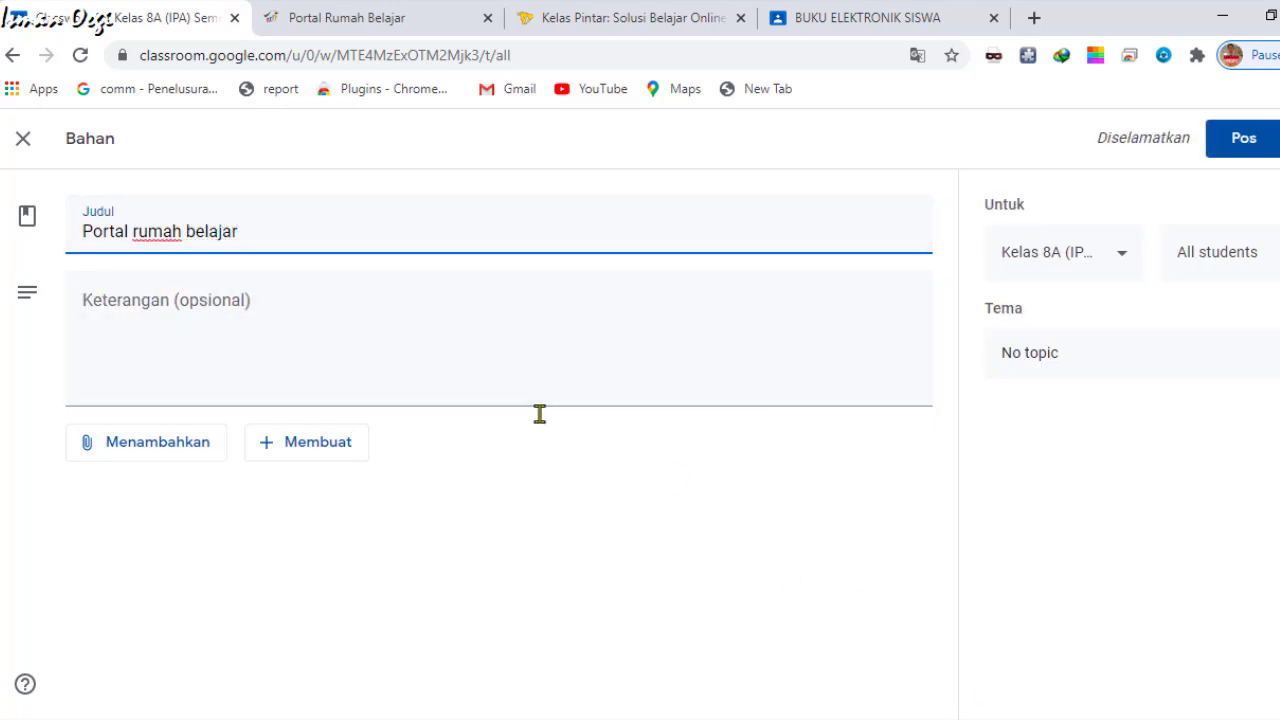
left_click(264, 312)
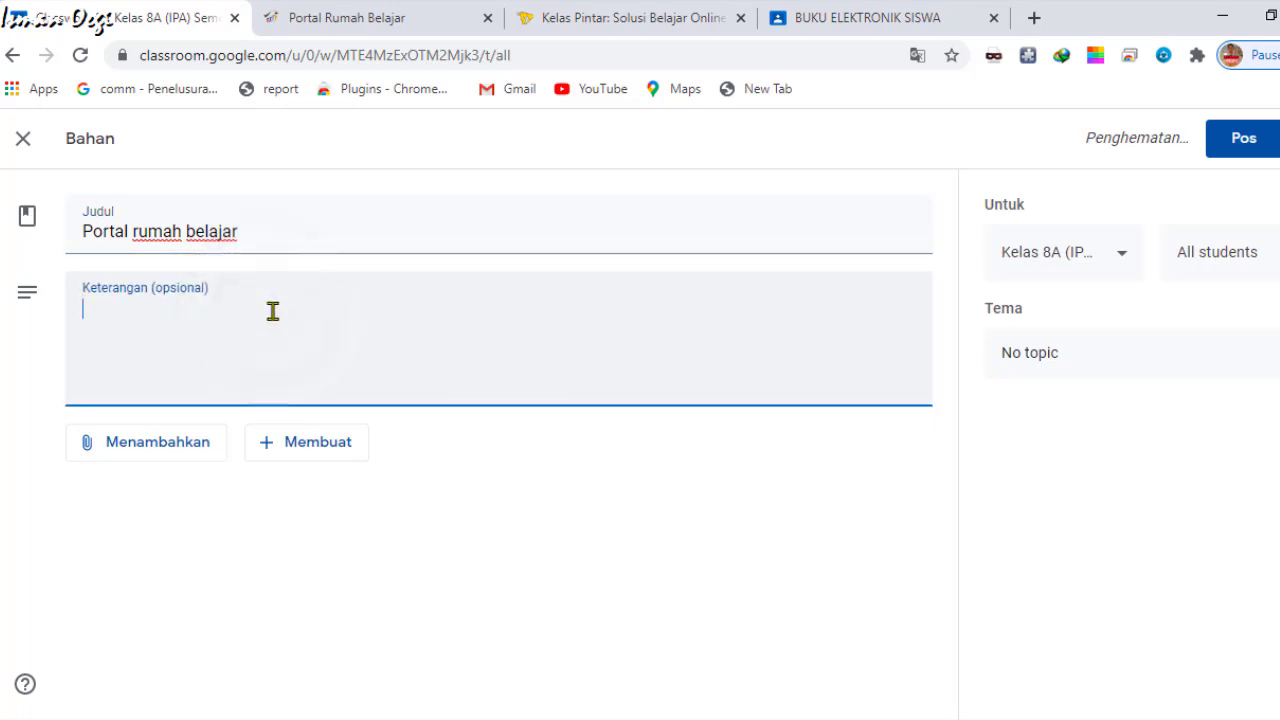
left_click(176, 316)
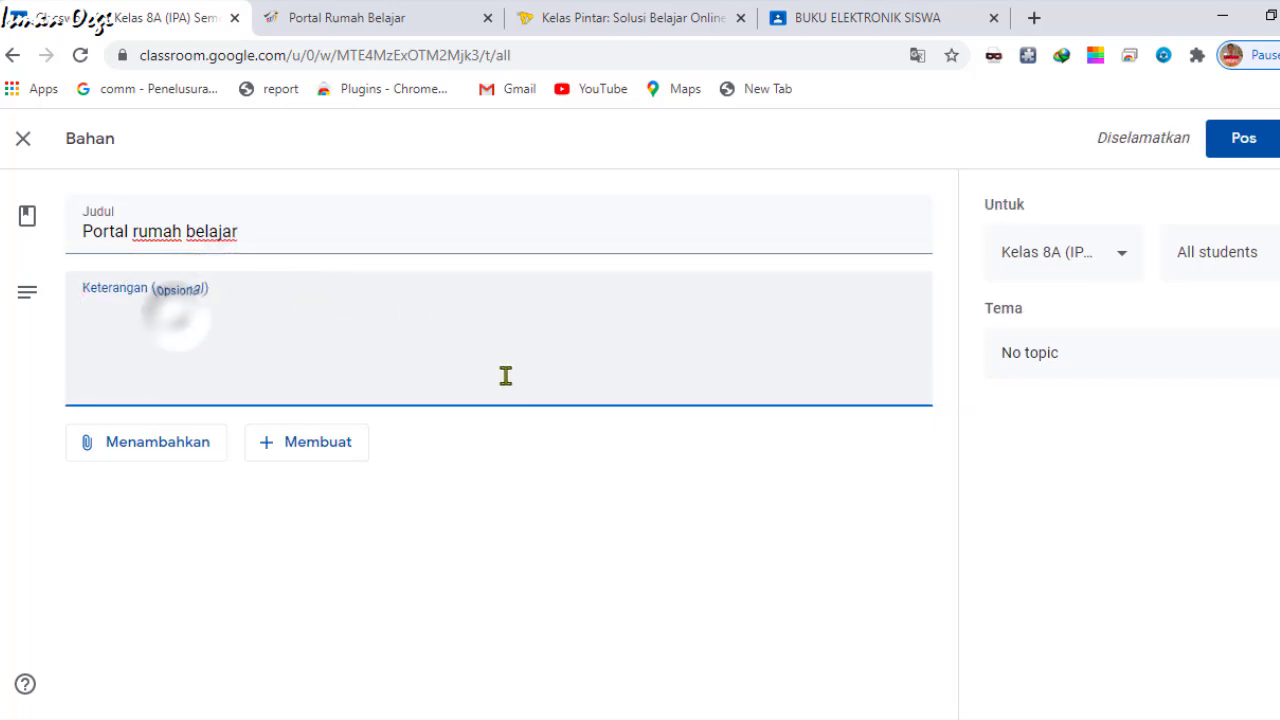
left_click(189, 452)
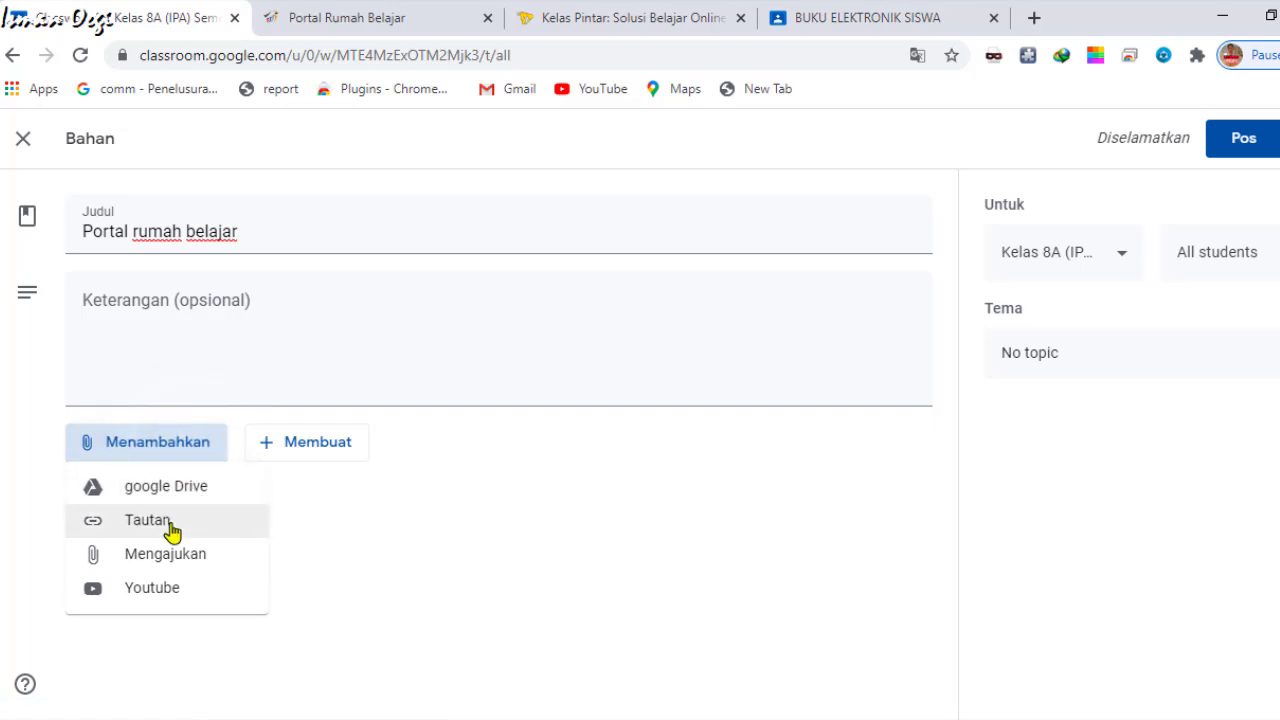
left_click(148, 532)
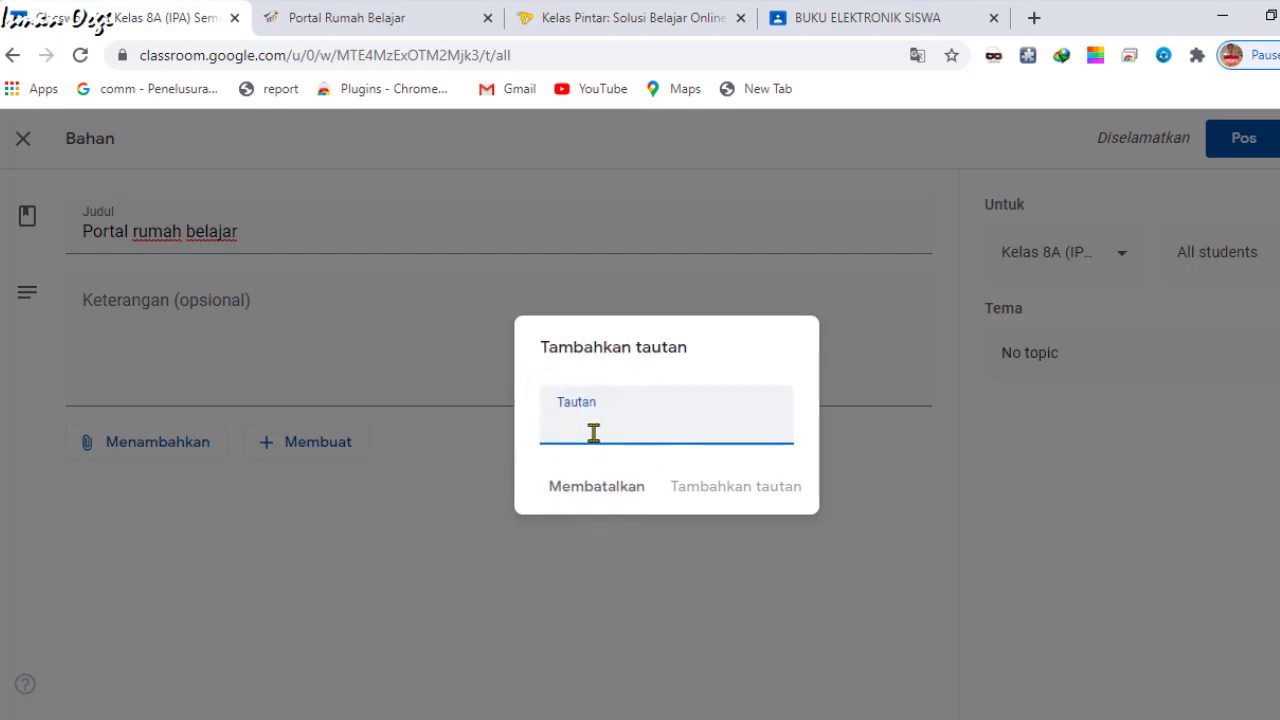
left_click(335, 25)
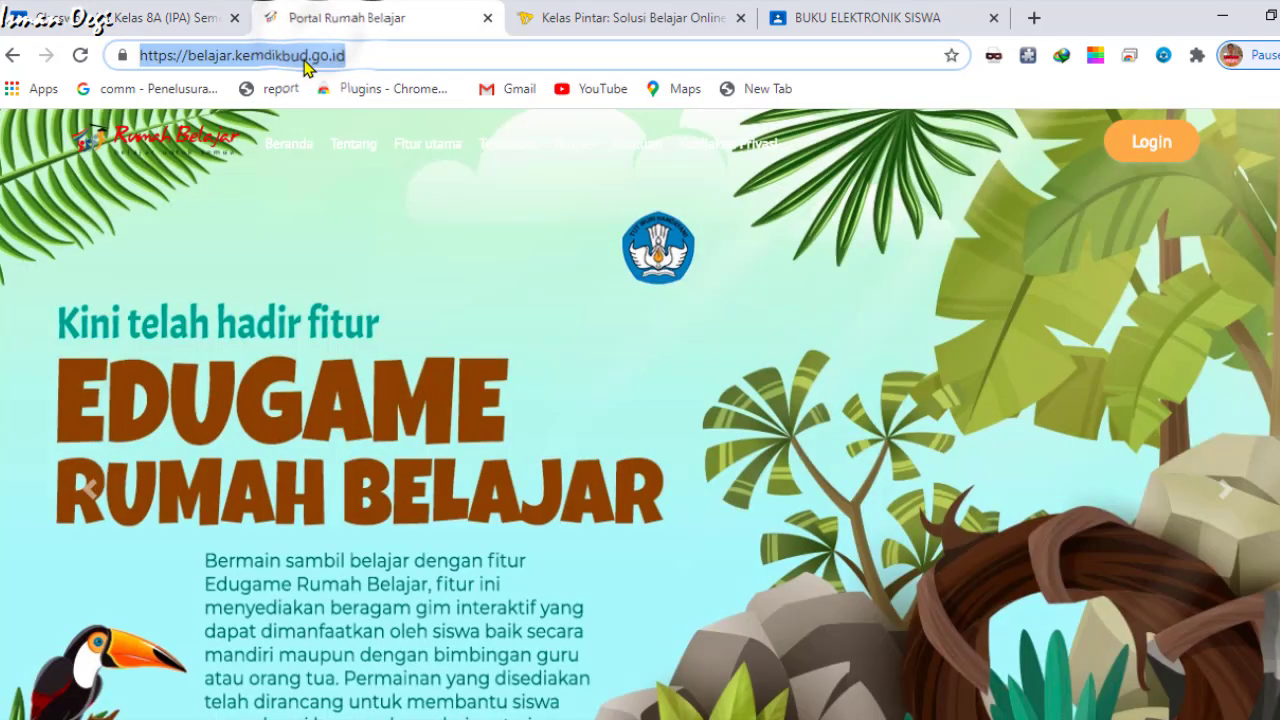
right_click(305, 63)
left_click(343, 175)
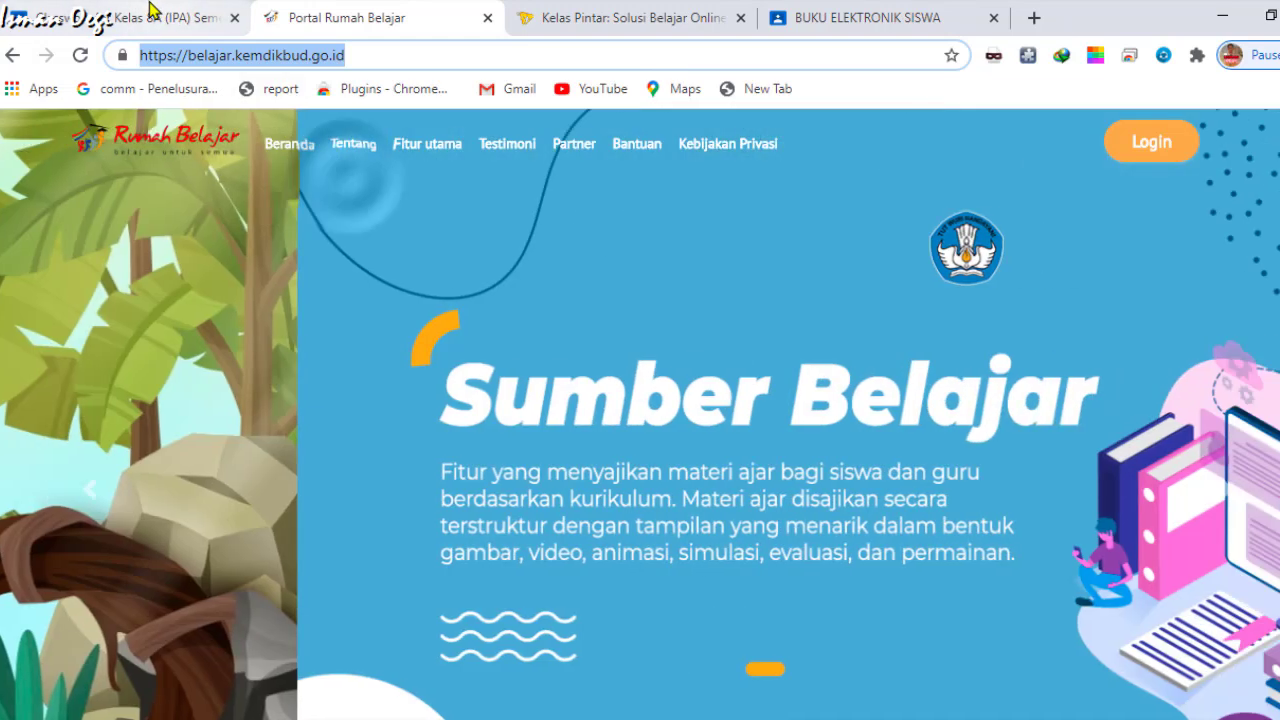
left_click(200, 18)
left_click(577, 412)
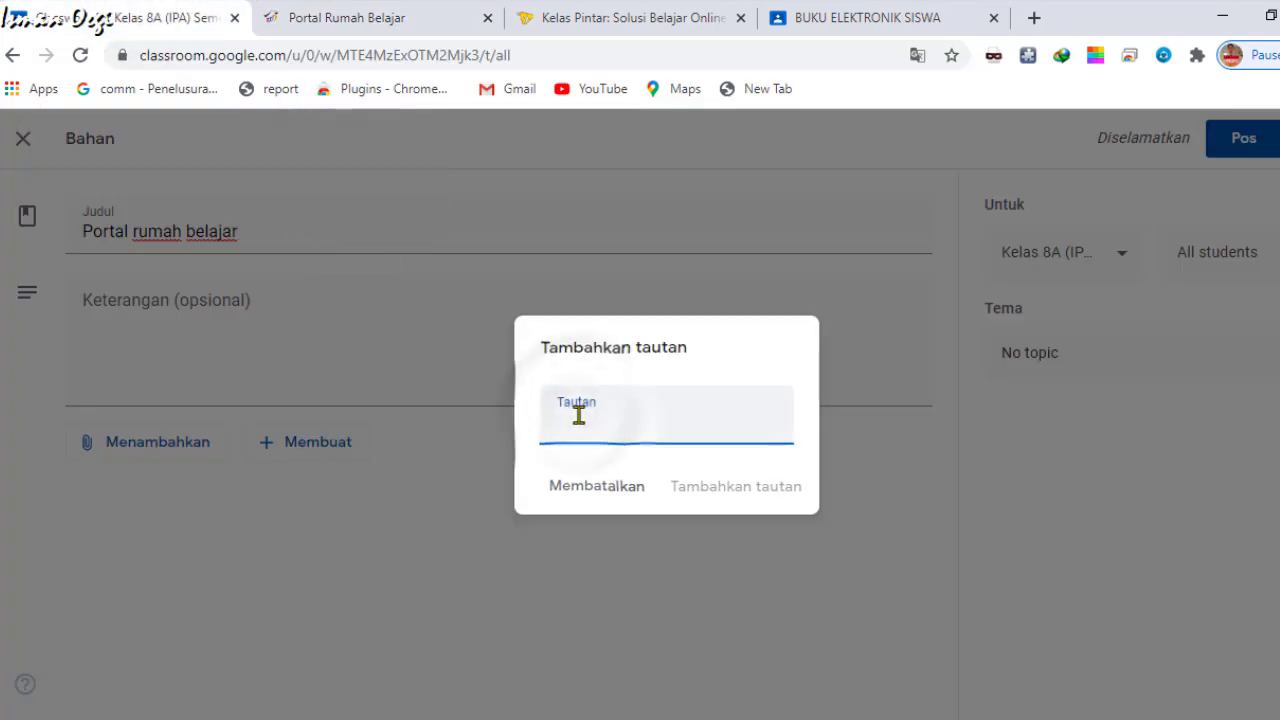
key("ctrl+v")
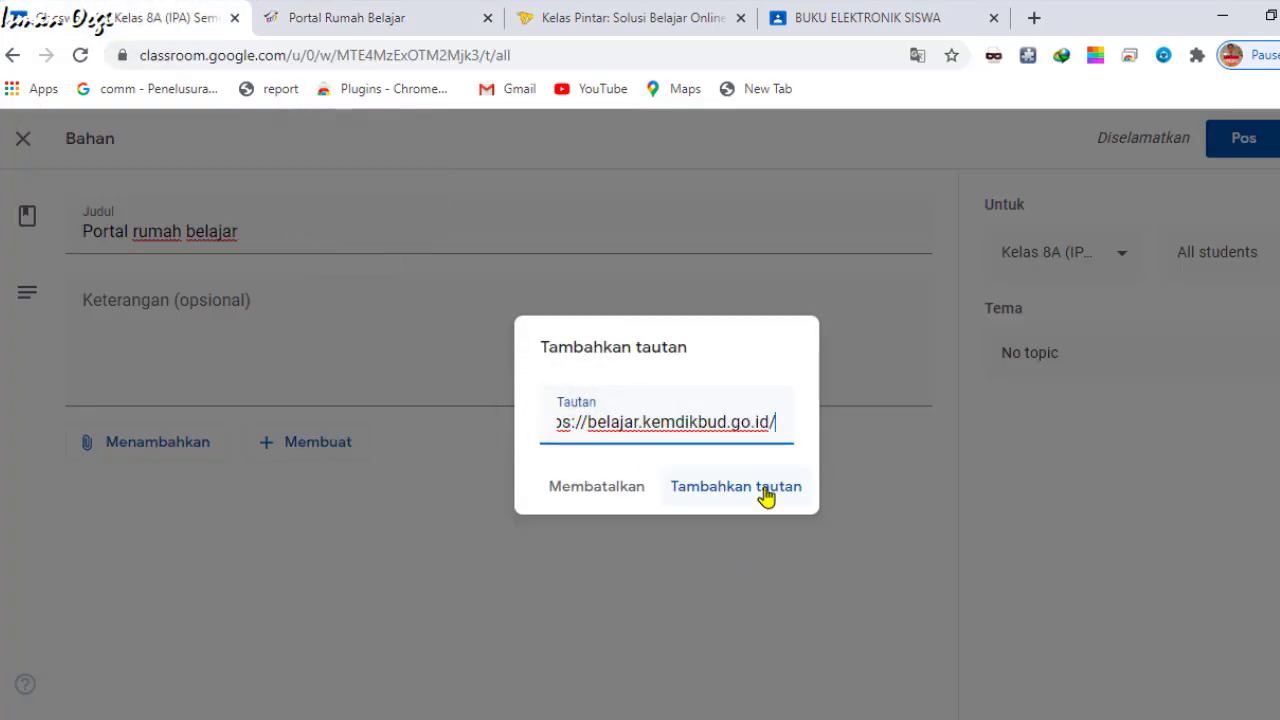
left_click(766, 497)
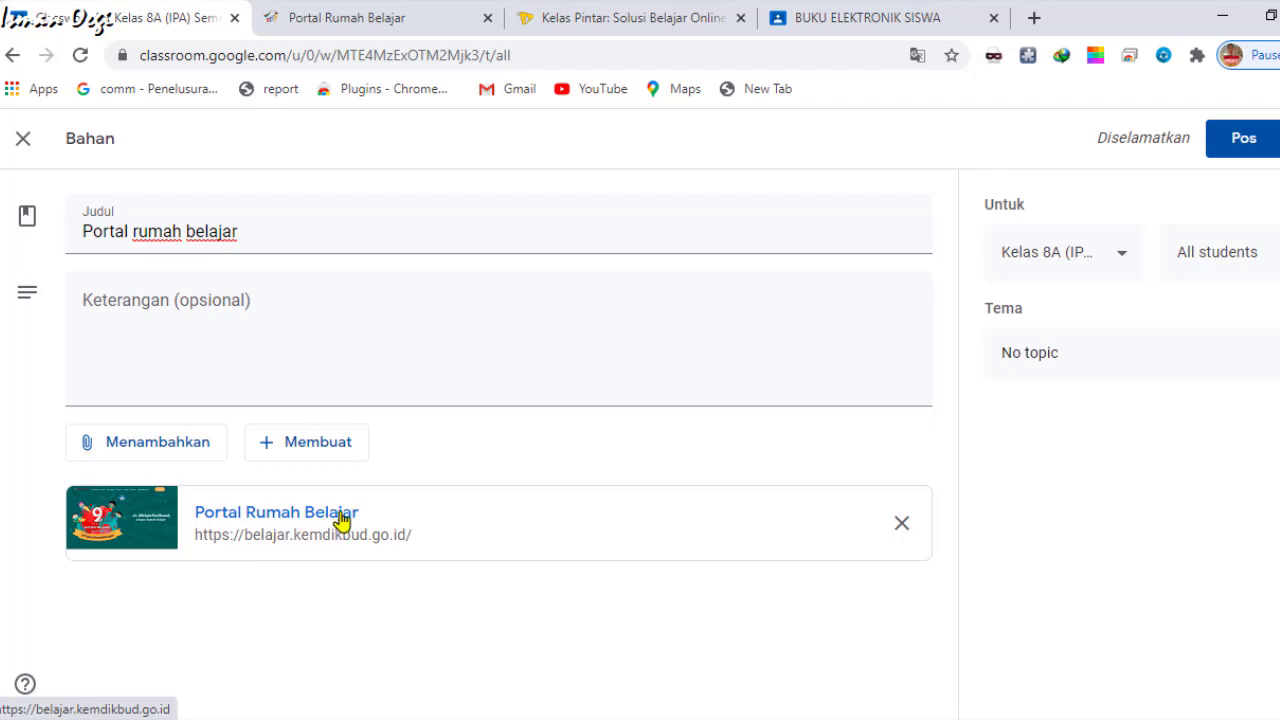
left_click(638, 10)
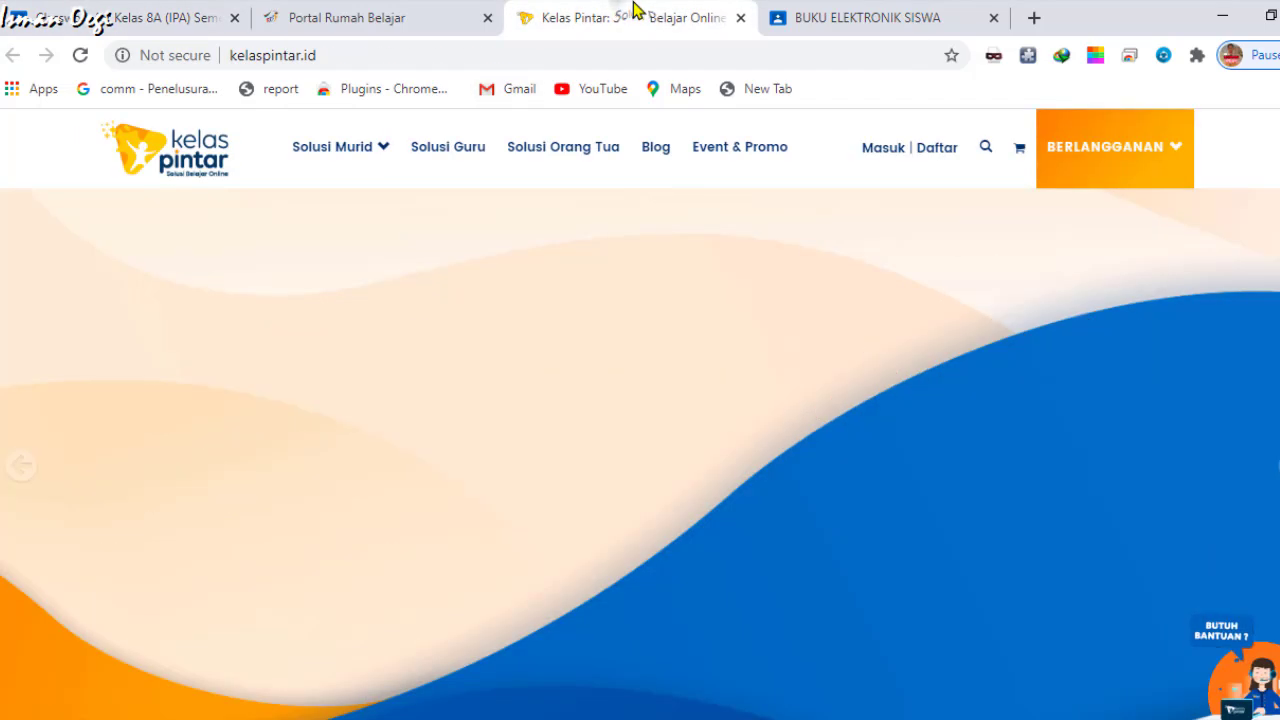
left_click(277, 57)
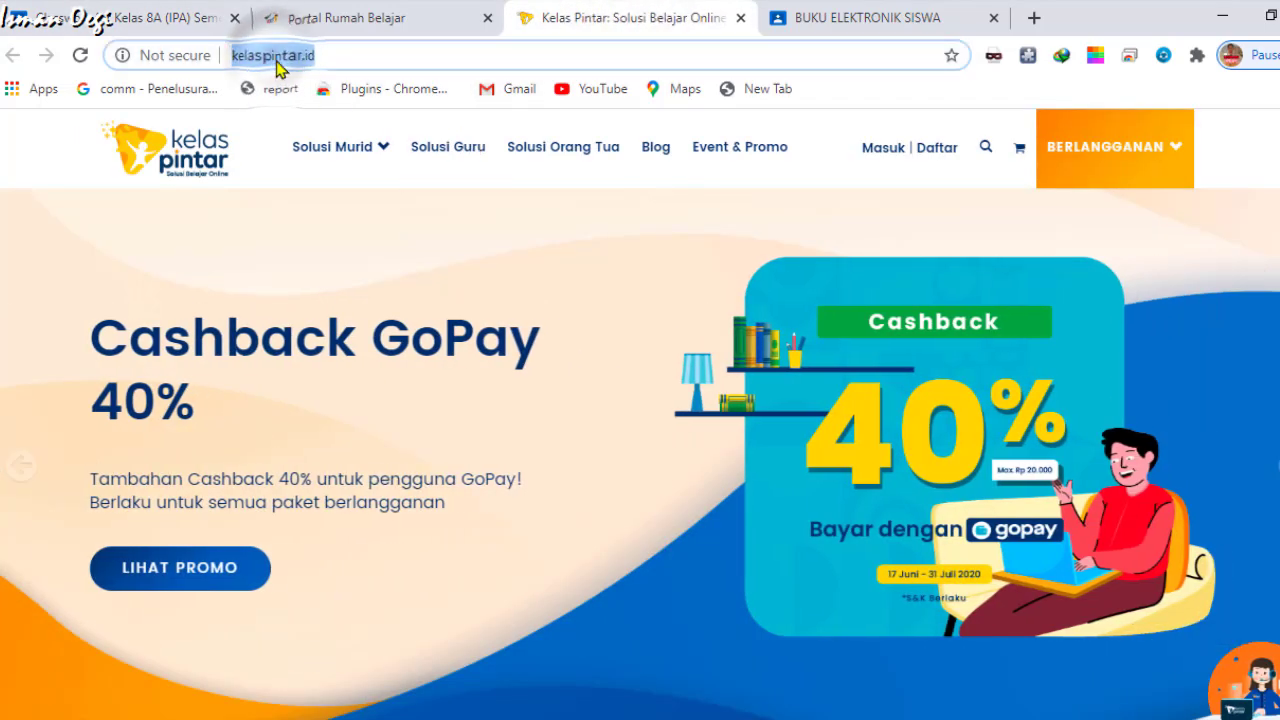
right_click(279, 60)
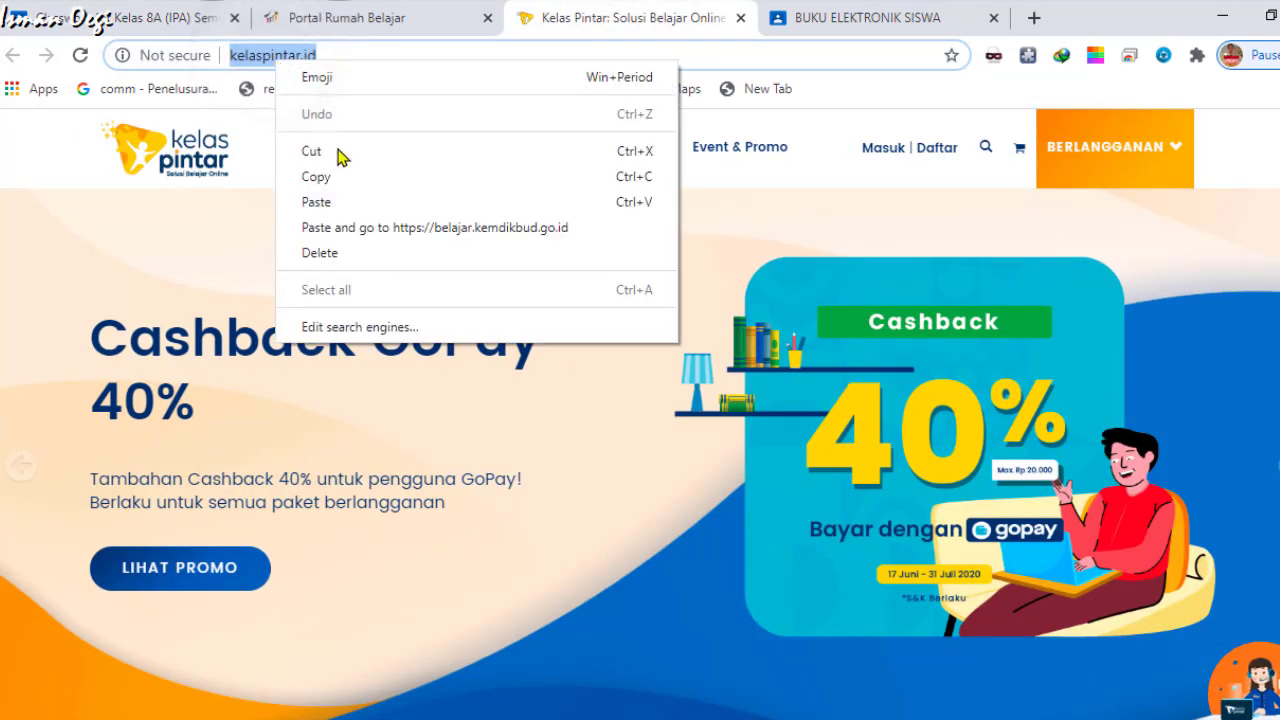
left_click(352, 50)
right_click(345, 52)
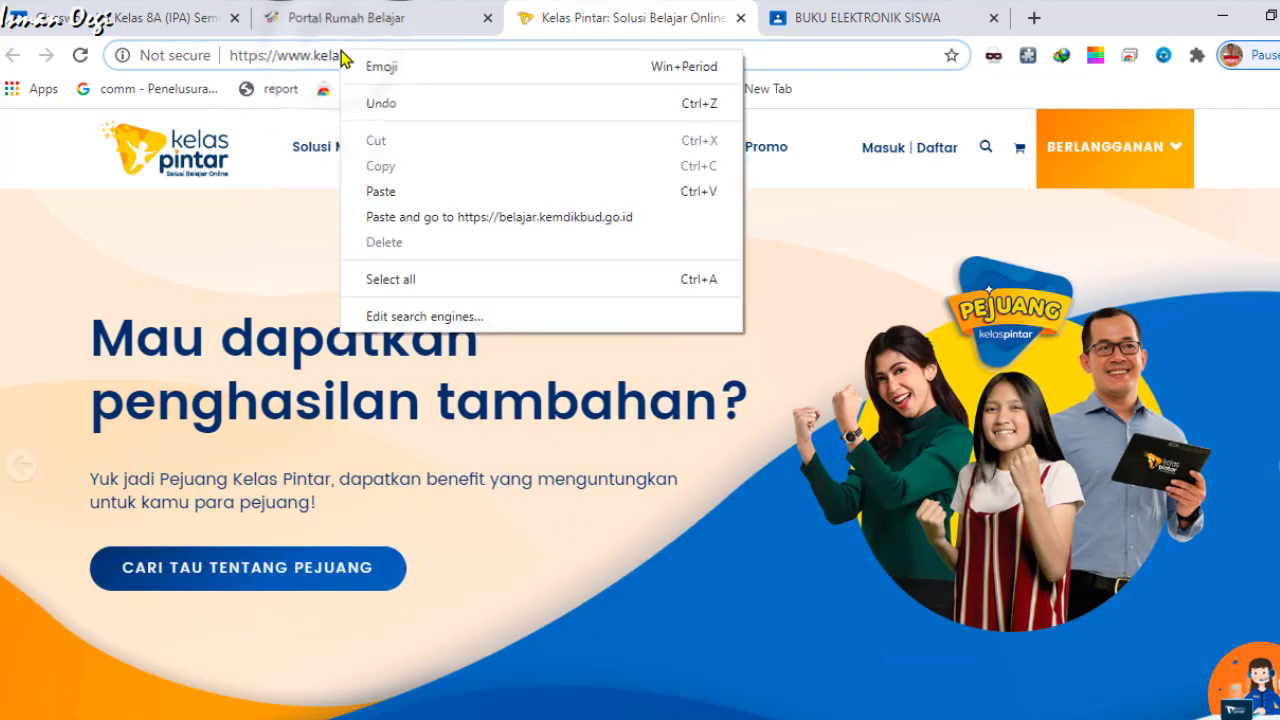
left_click(302, 65)
left_click(314, 54)
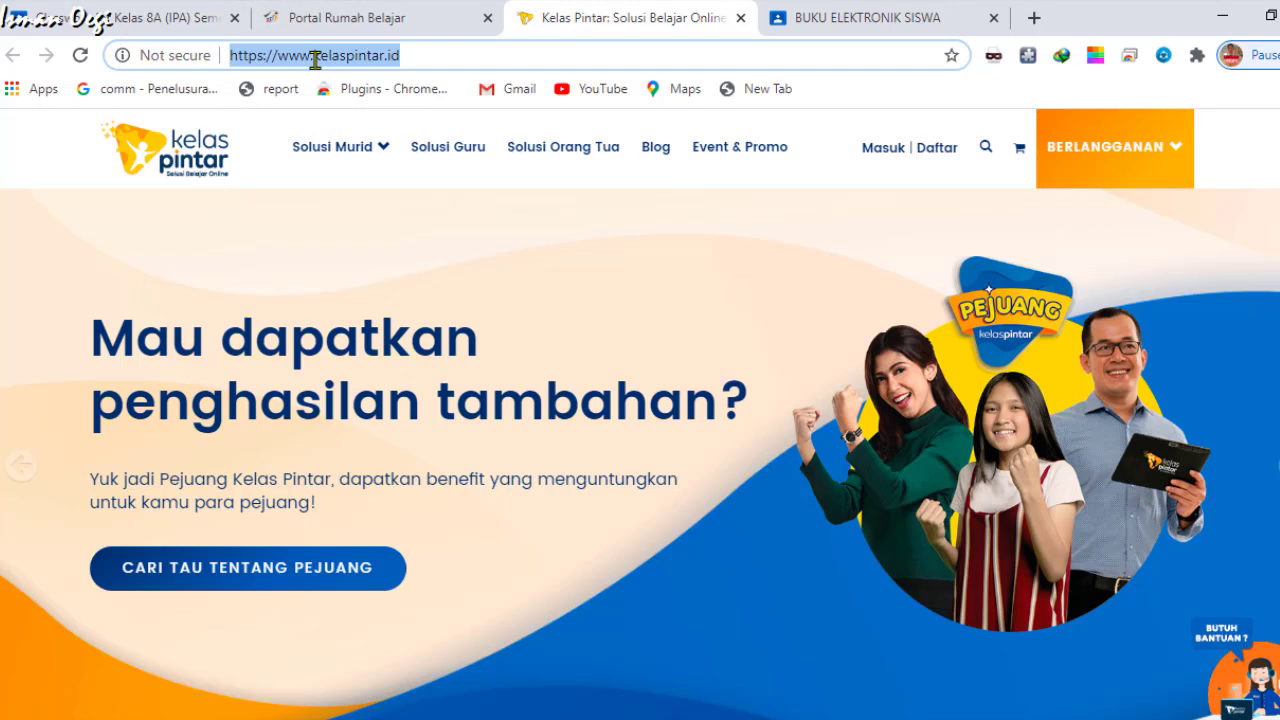
right_click(315, 59)
left_click(352, 176)
left_click(150, 17)
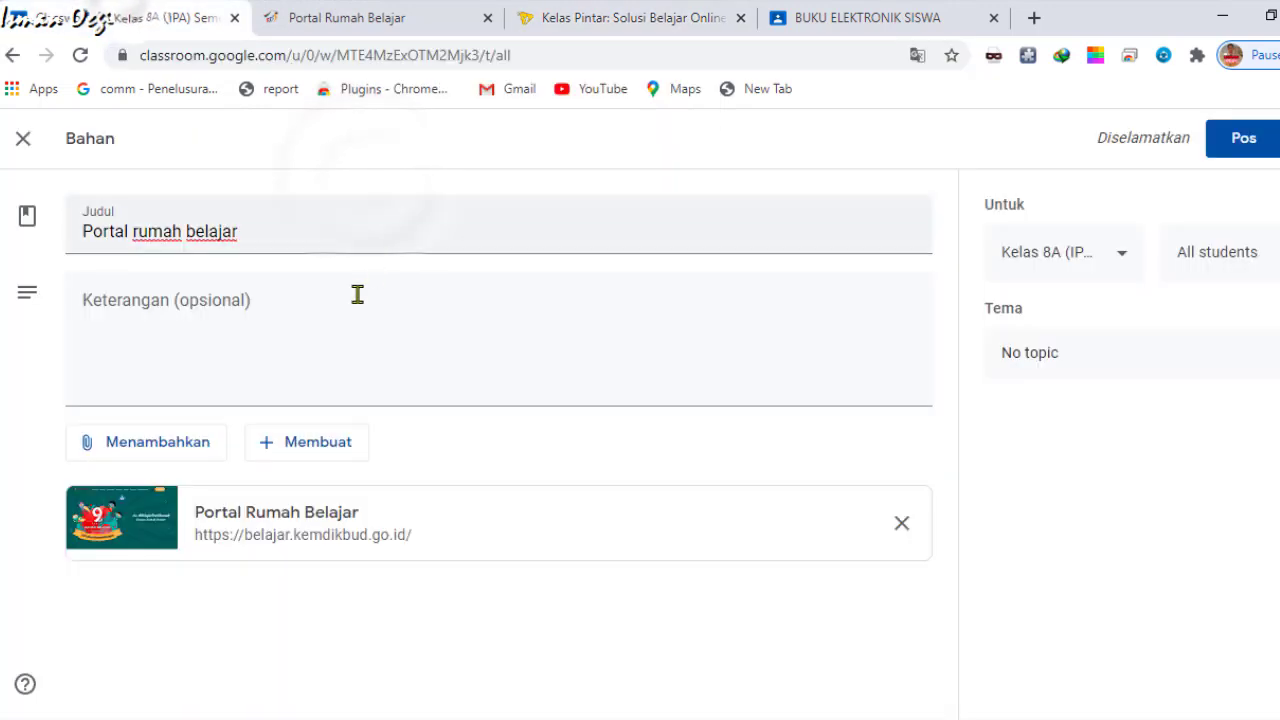
left_click(127, 461)
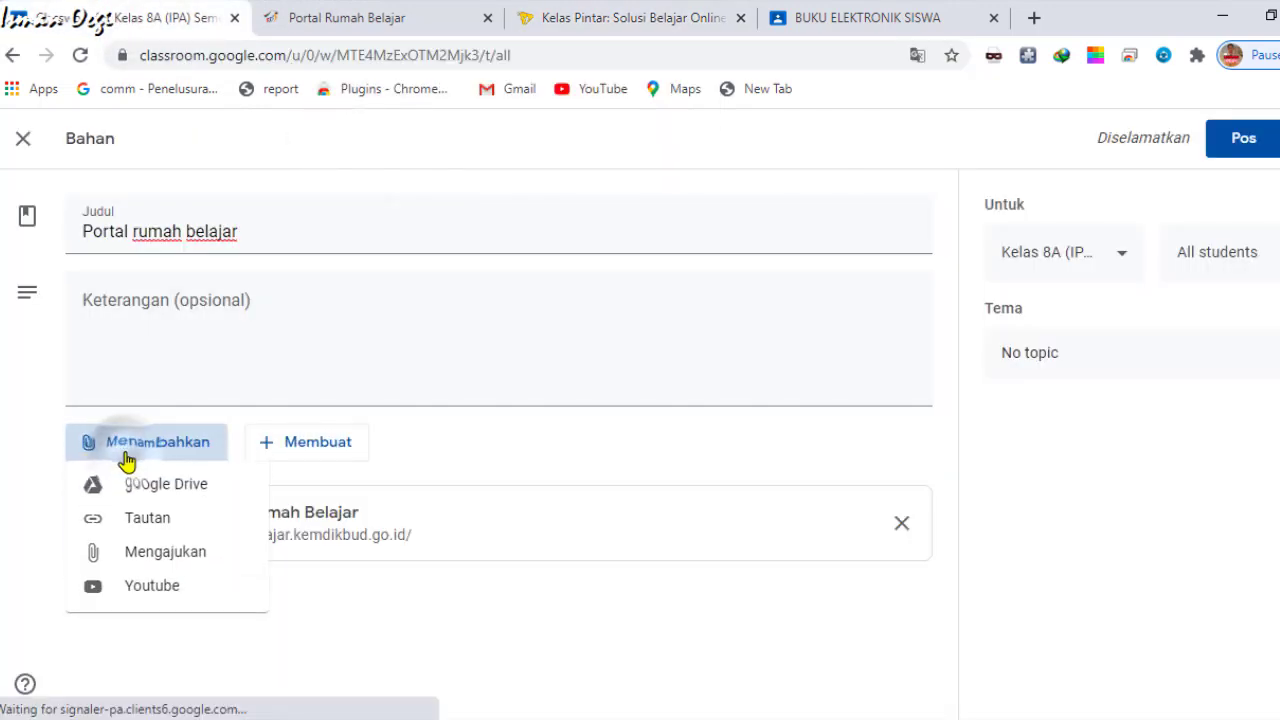
left_click(148, 521)
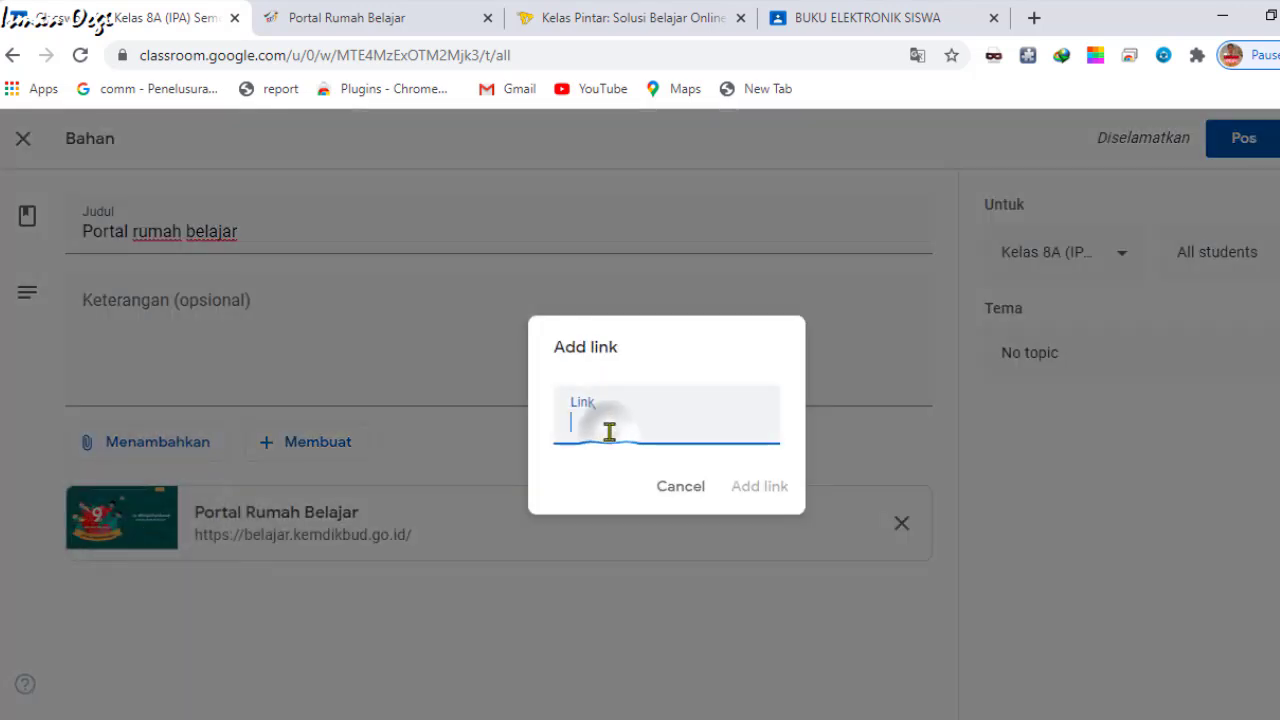
key("ctrl+v")
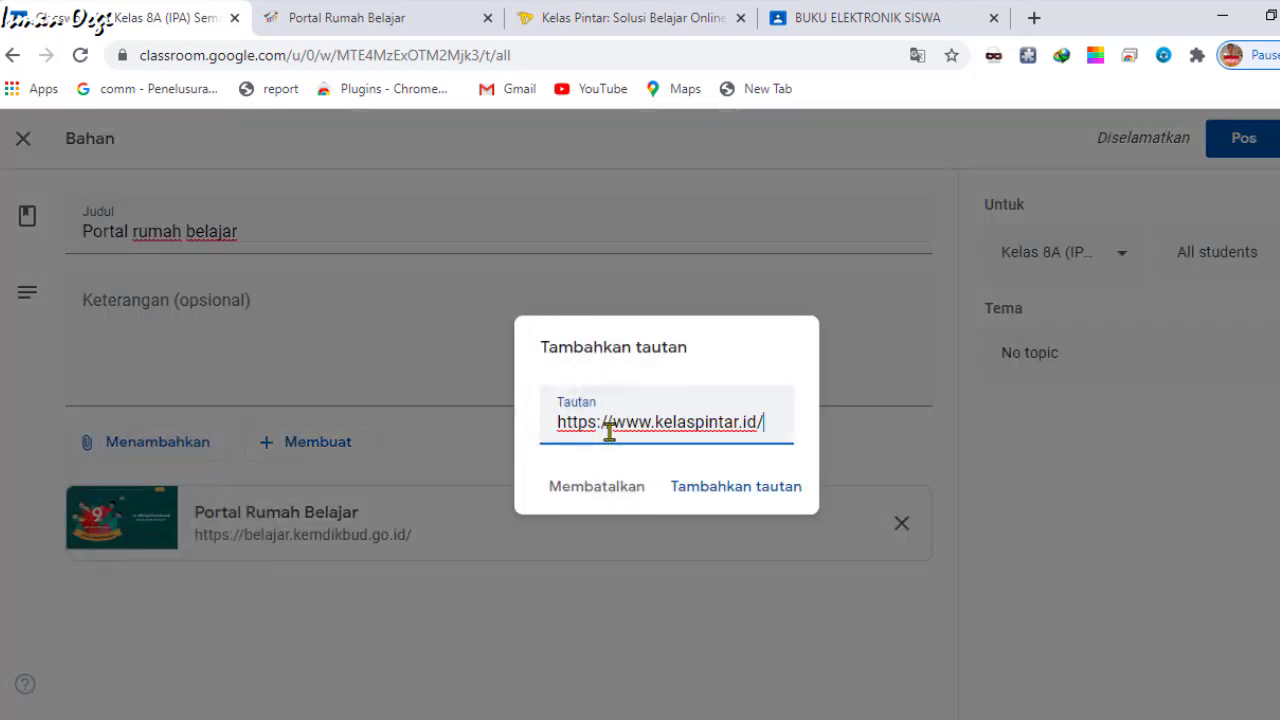
left_click(738, 488)
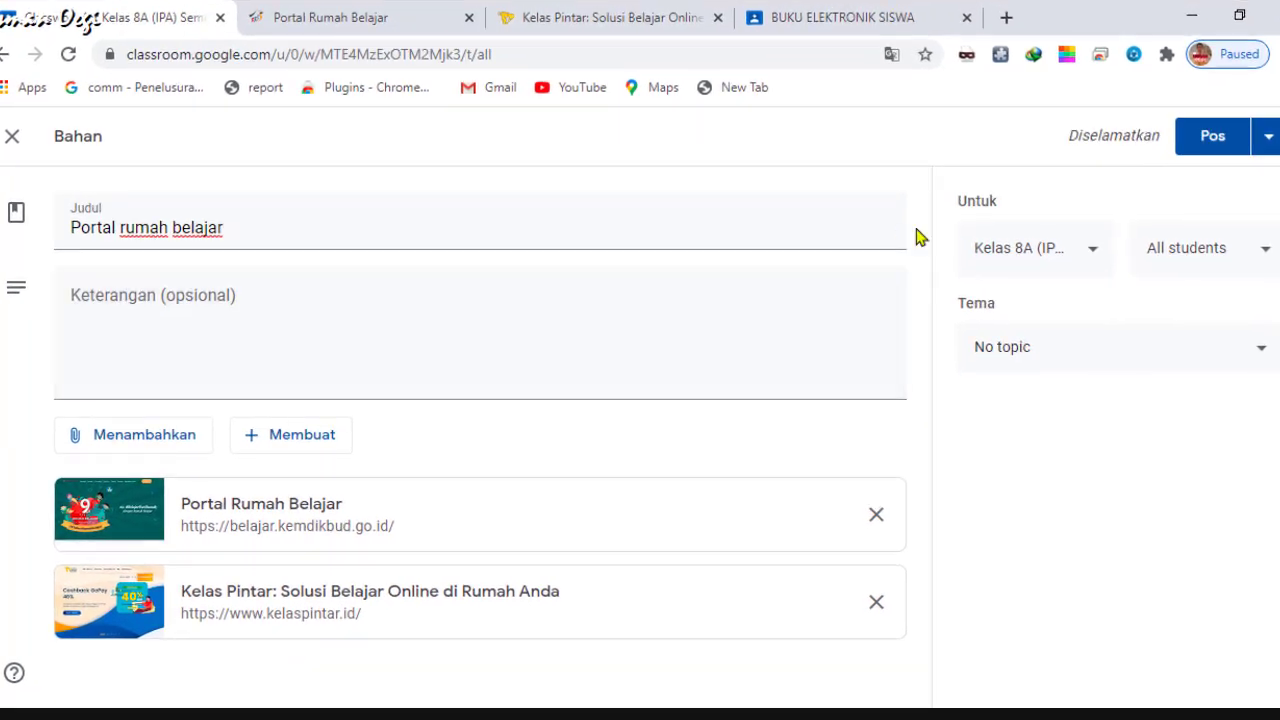
- Share the Portal rumah belajar material with Kelas 8B (IPA) in addition to Kelas 8A
left_click(1028, 250)
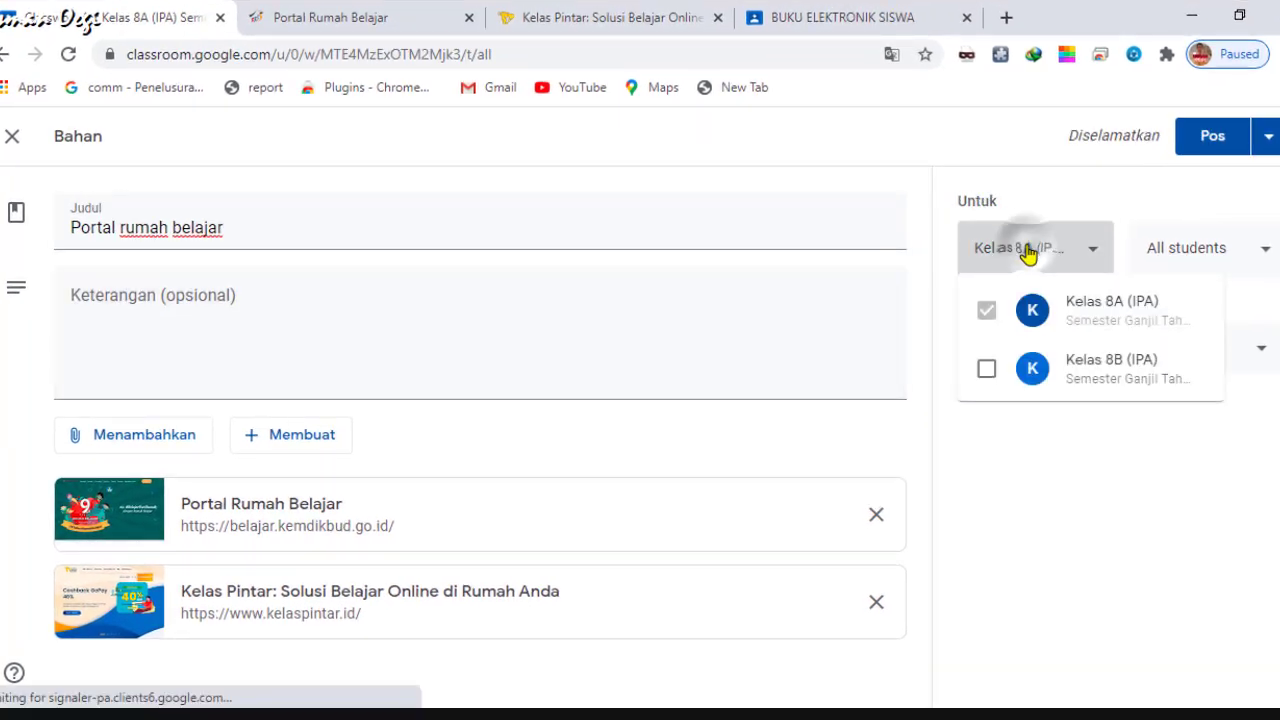
left_click(989, 374)
left_click(984, 452)
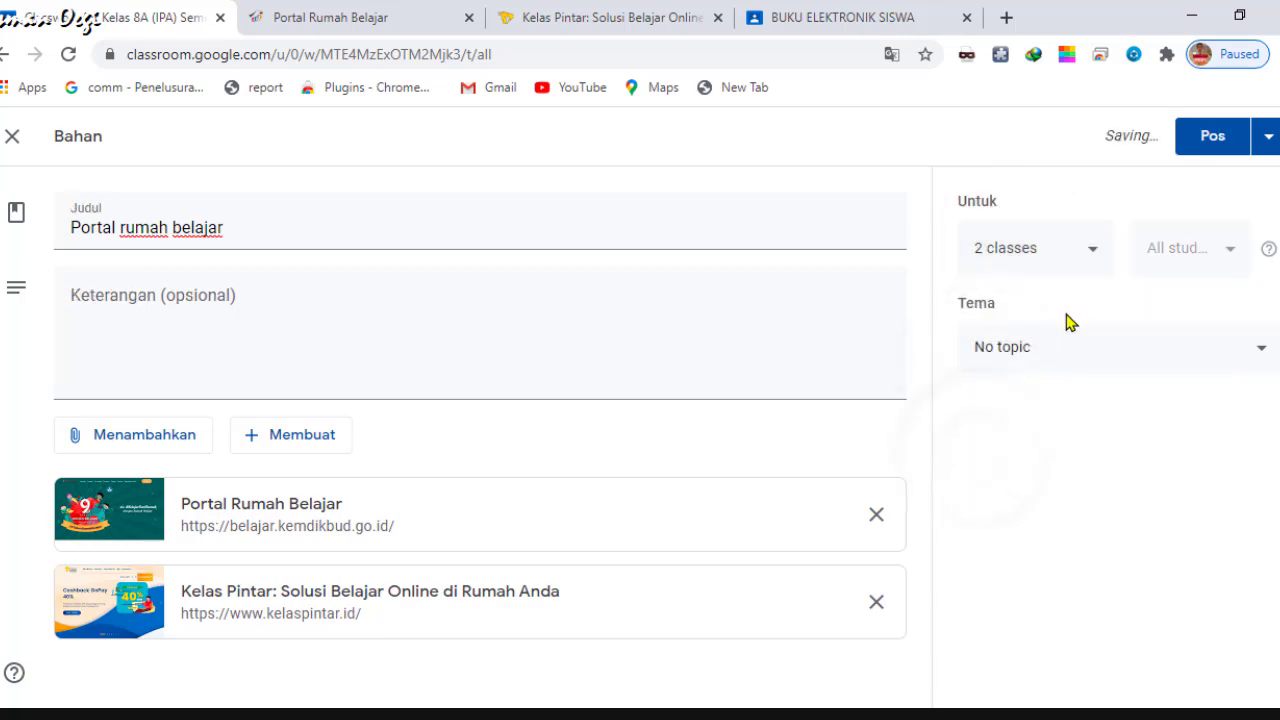
- Create a new topic named "Link Pembelajaran online" for the material and post it
left_click(1076, 368)
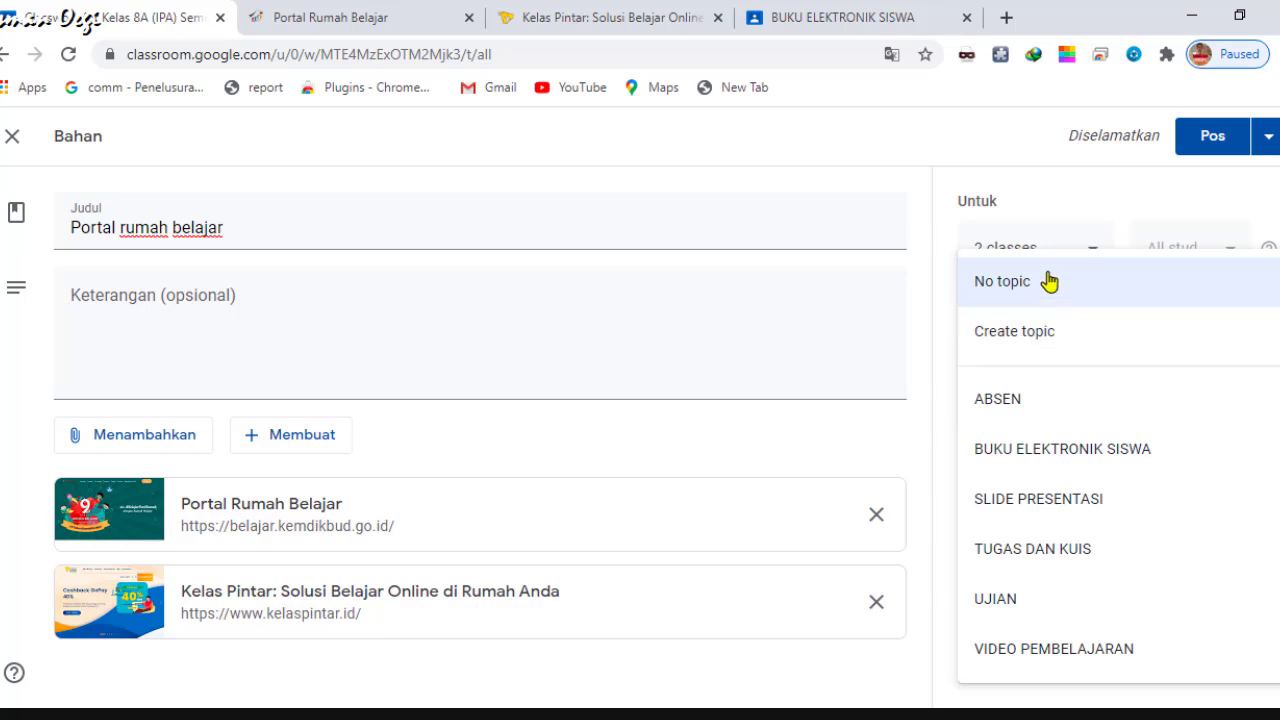
left_click(1063, 200)
left_click(1043, 347)
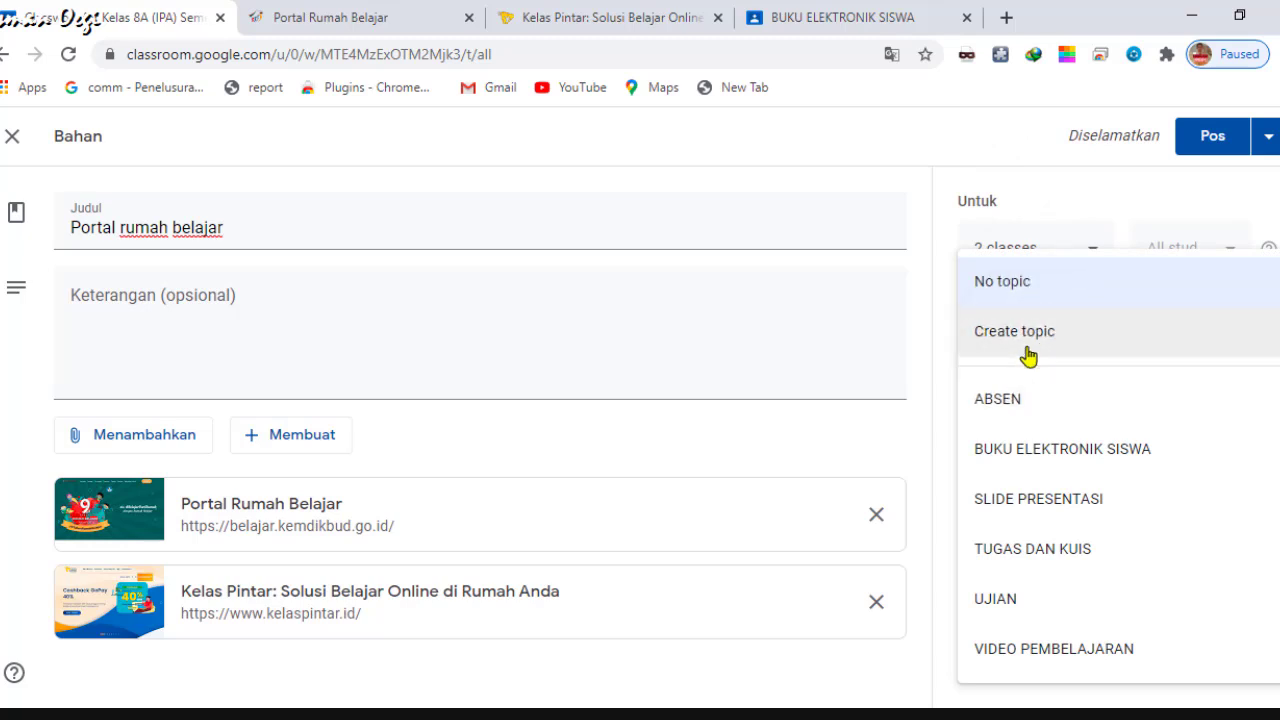
left_click(1029, 355)
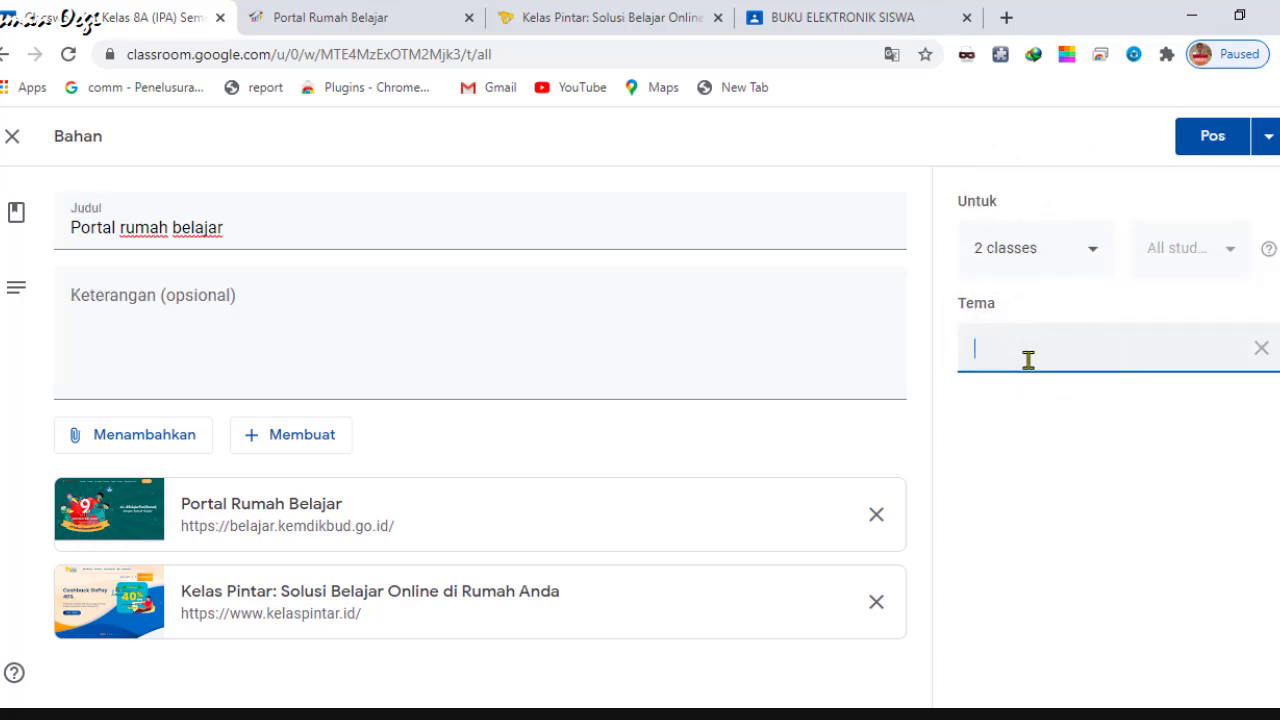
type("Lnk")
key("ctrl+a")
type("L")
type("Tan")
key("BackSpace")
type("uta")
key("BackSpace")
key("BackSpace")
key("BackSpace")
key("BackSpace")
type("Link Pem")
type("belajaran ")
type("0nl")
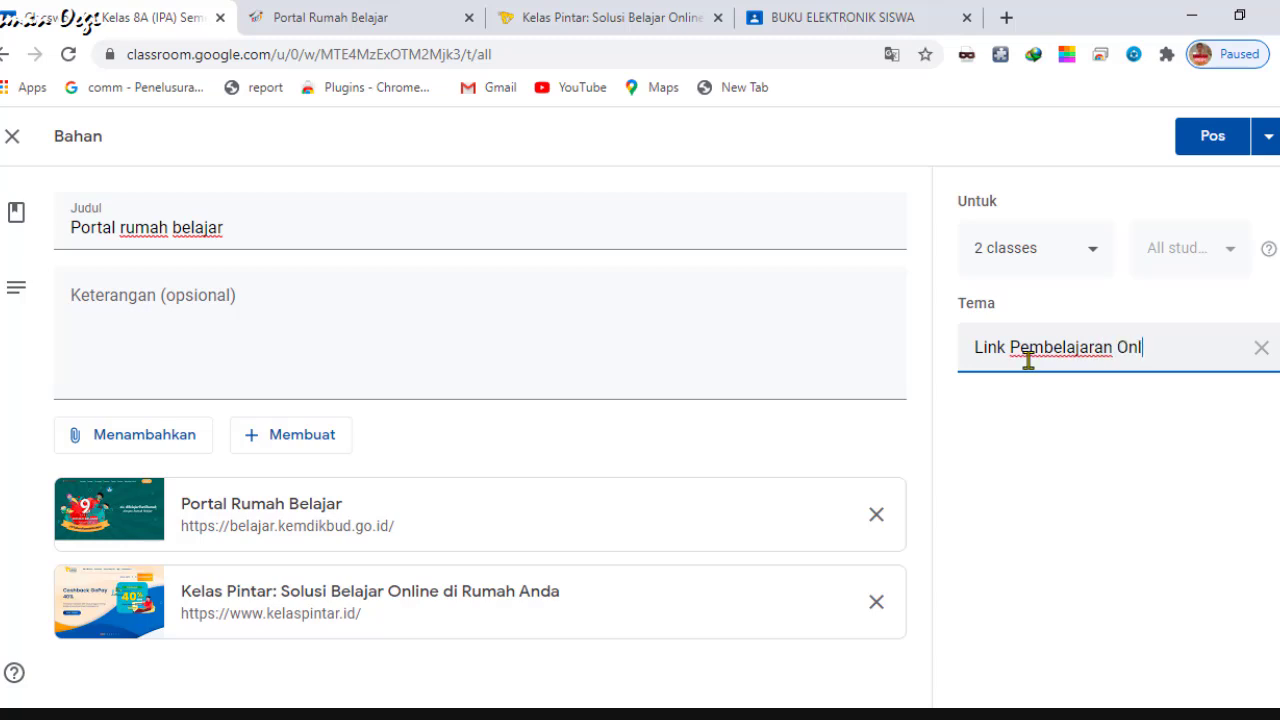
type("ine")
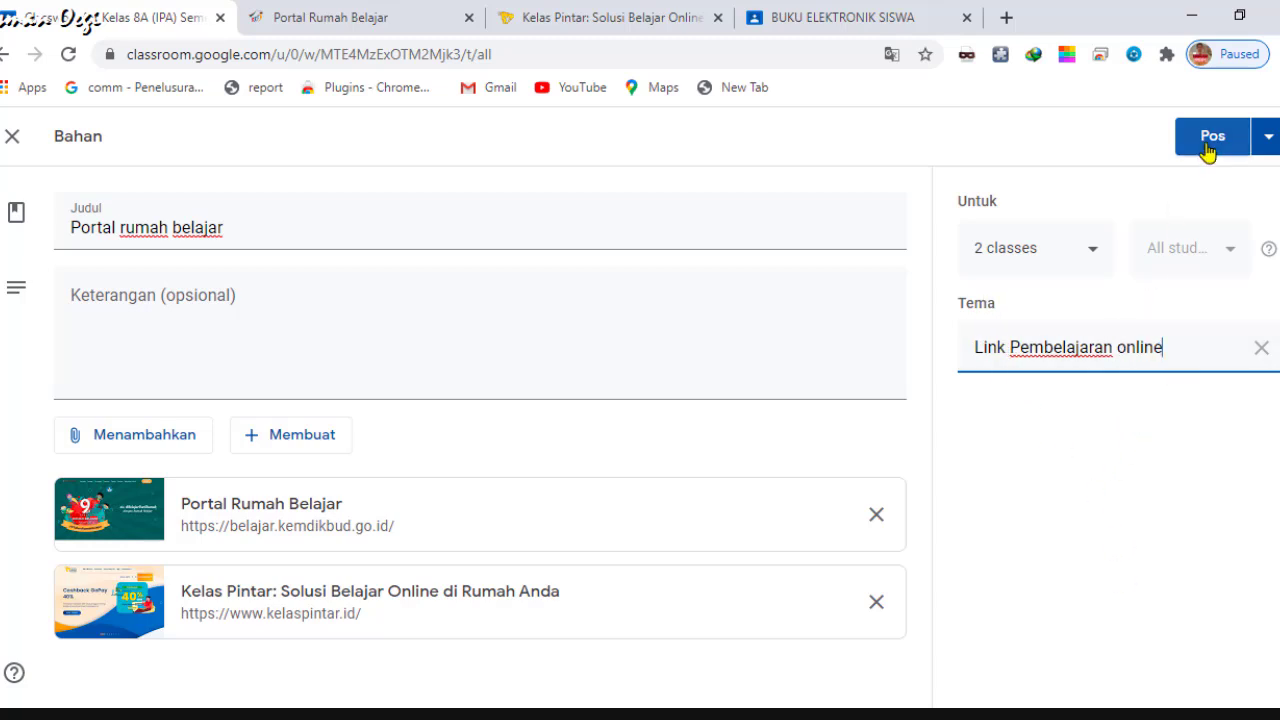
left_click(1208, 150)
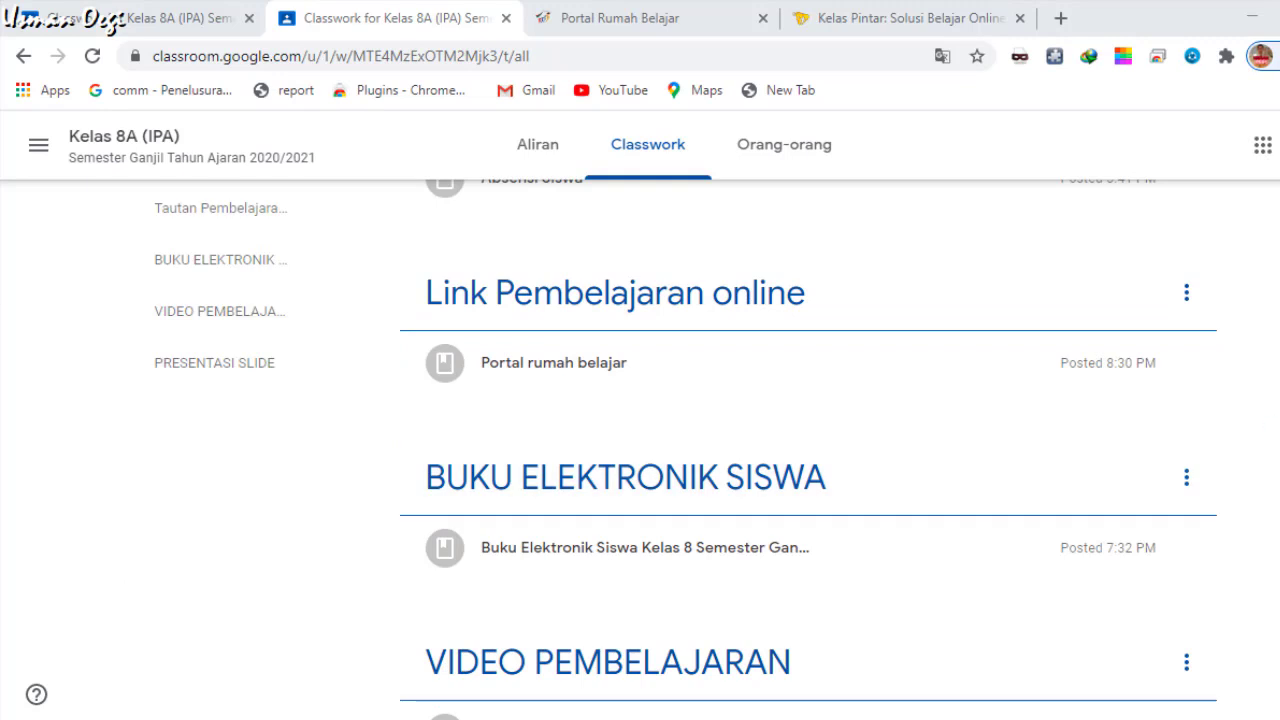
- Review the posted materials under each Kelas 8A (IPA) classwork topic, from ABSEN down to SLIDE PRESENTASI
scroll(800, 450, "up", 2)
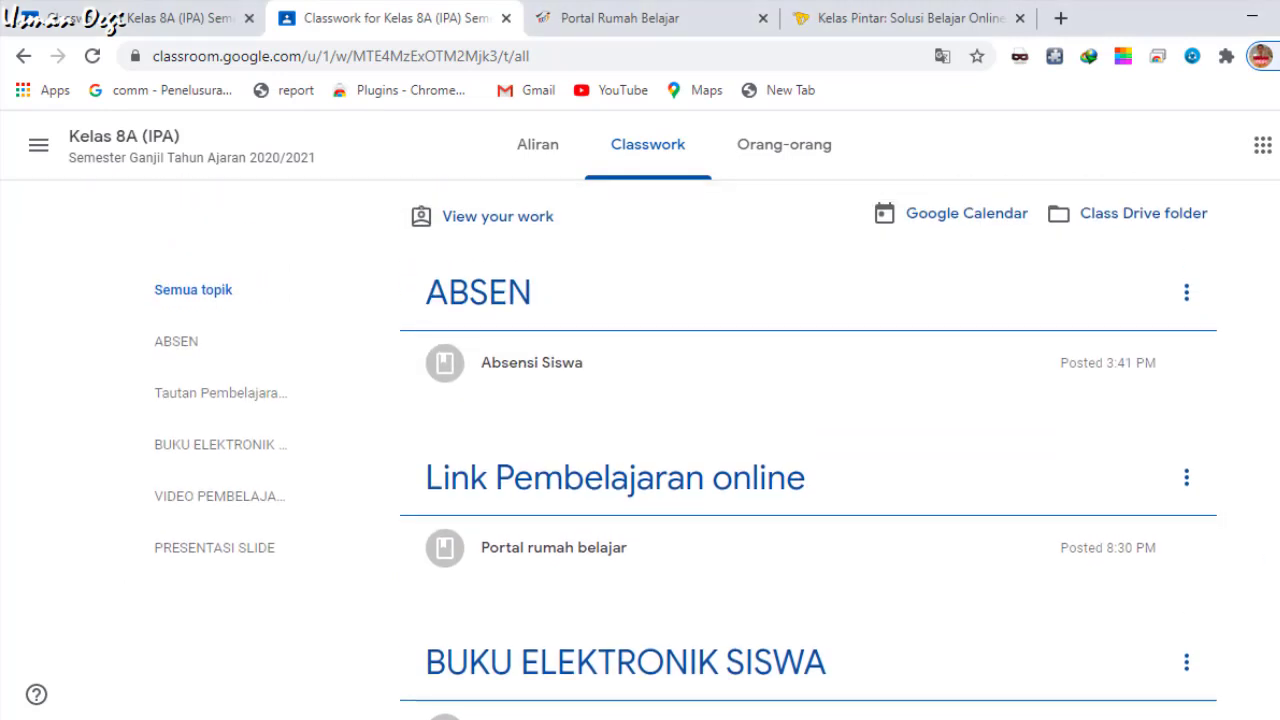
scroll(640, 449, "down", 3)
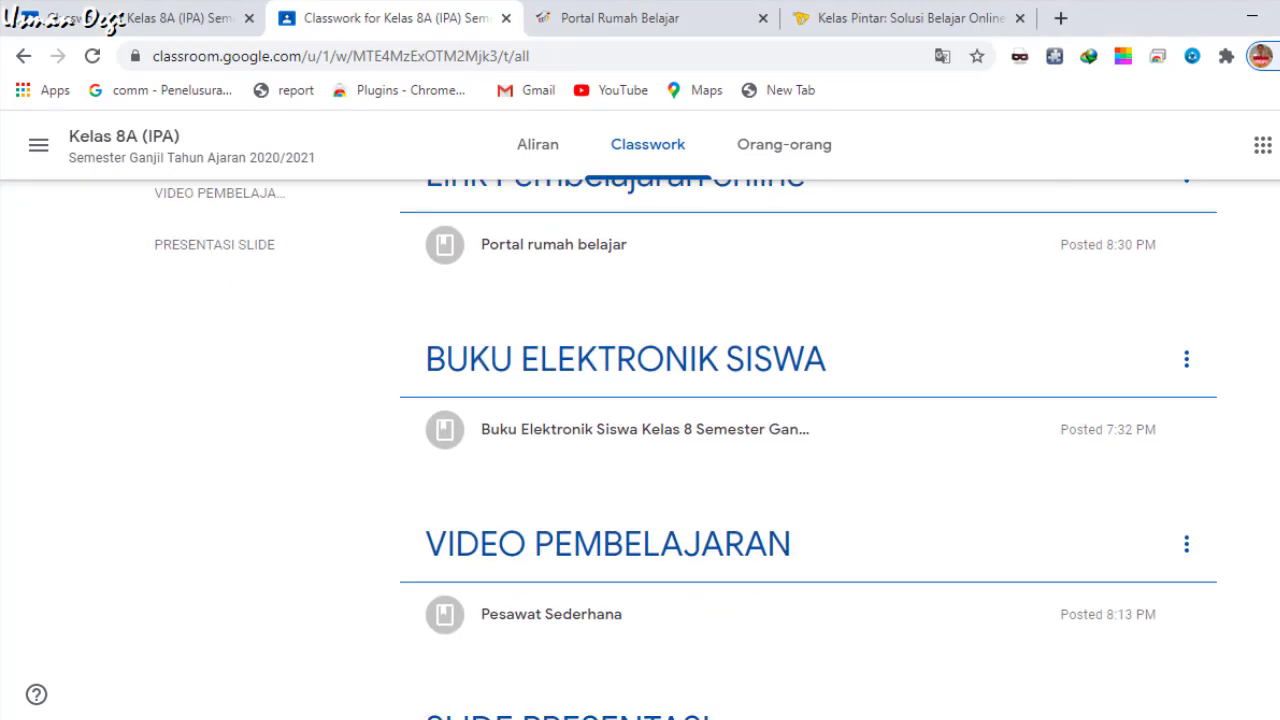
scroll(640, 449, "down", 2)
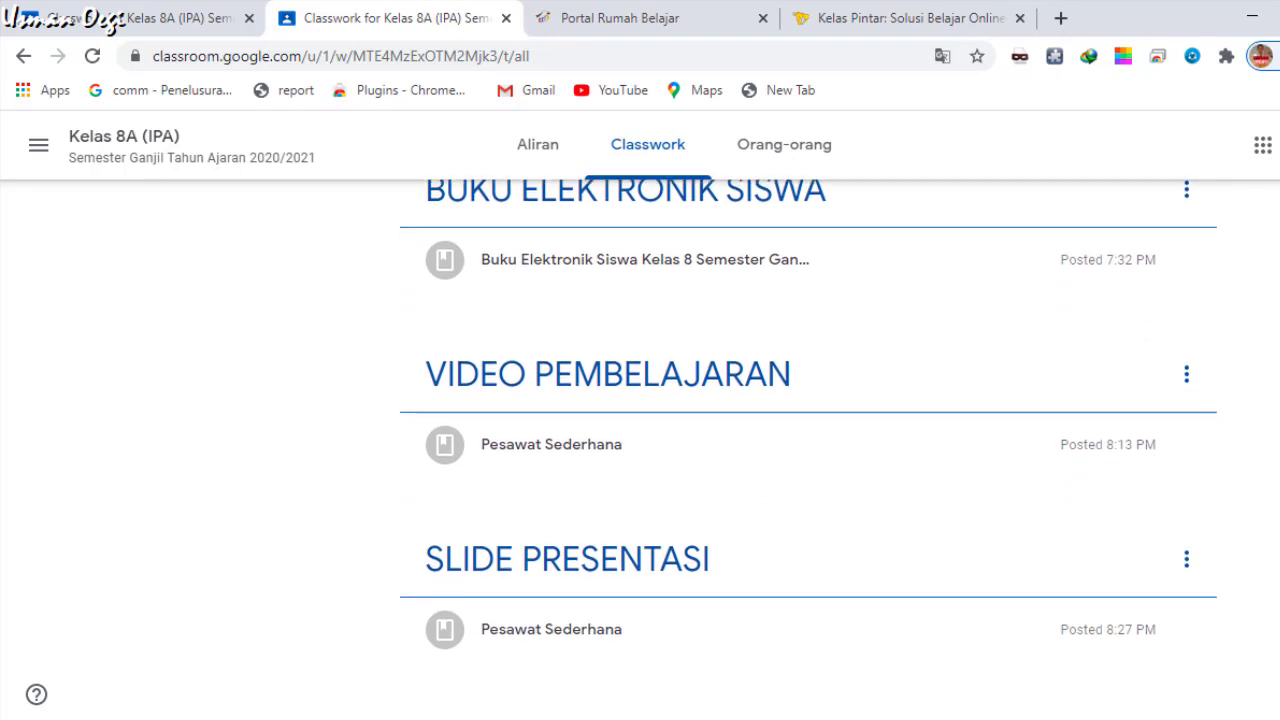
- Look over the full list of classwork topics again, checking the Kelas 8A (IPA) class stream in between
scroll(590, 540, "up", 5)
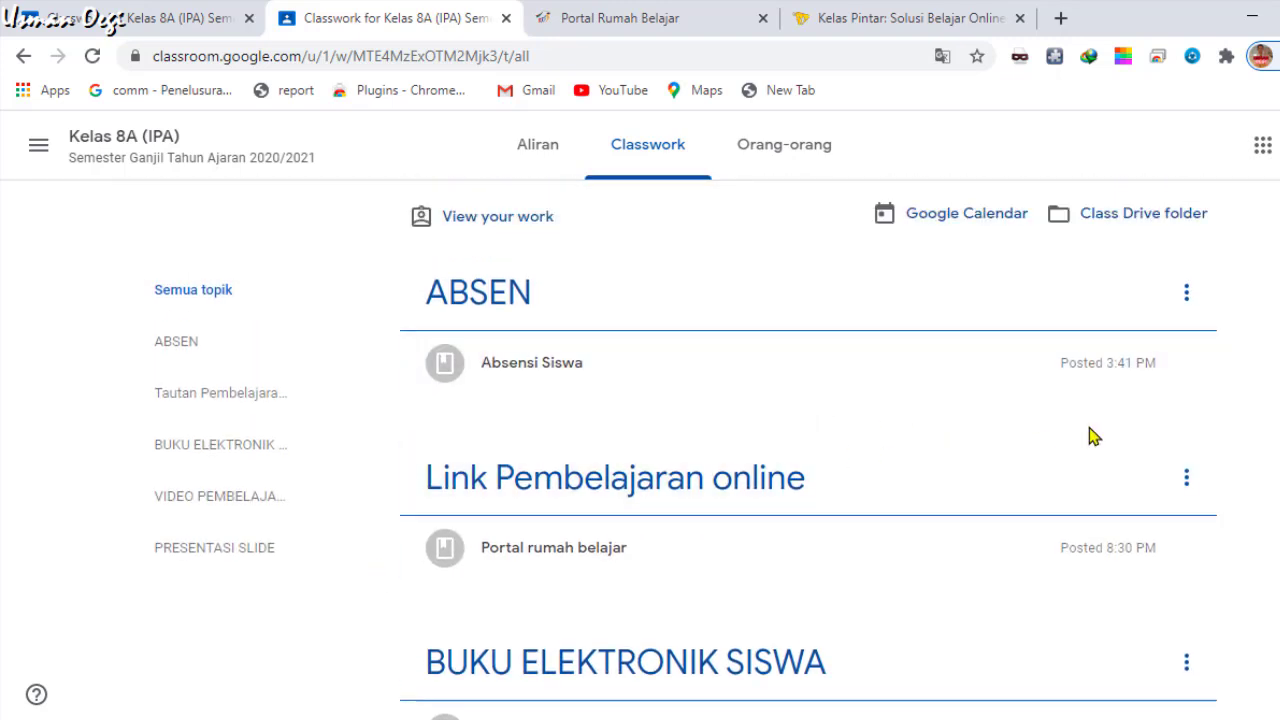
scroll(982, 481, "down", 5)
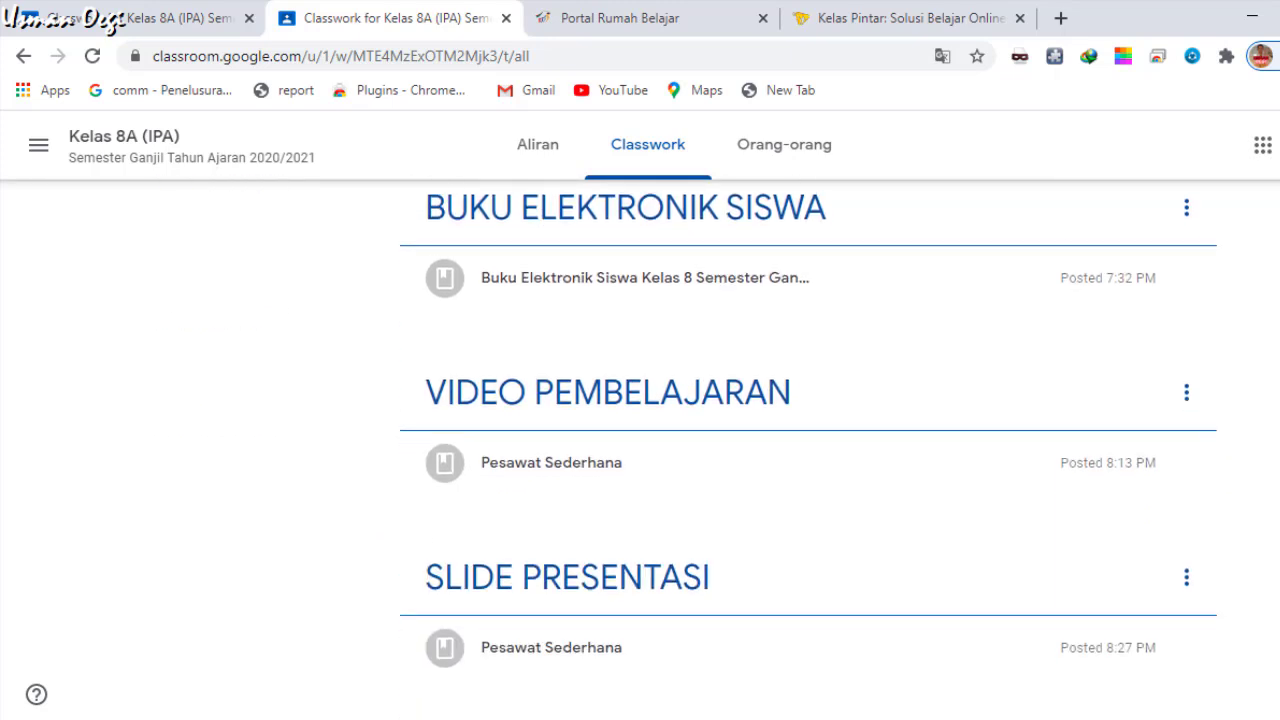
scroll(808, 450, "up", 4)
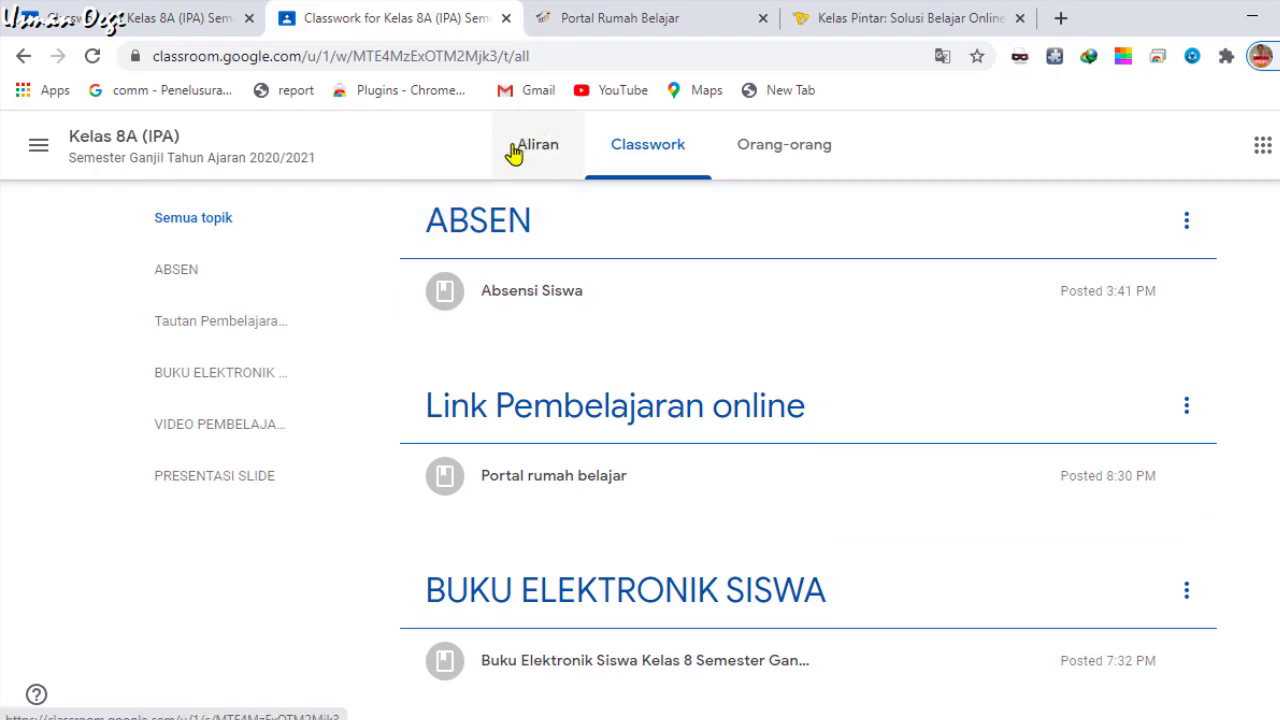
left_click(520, 149)
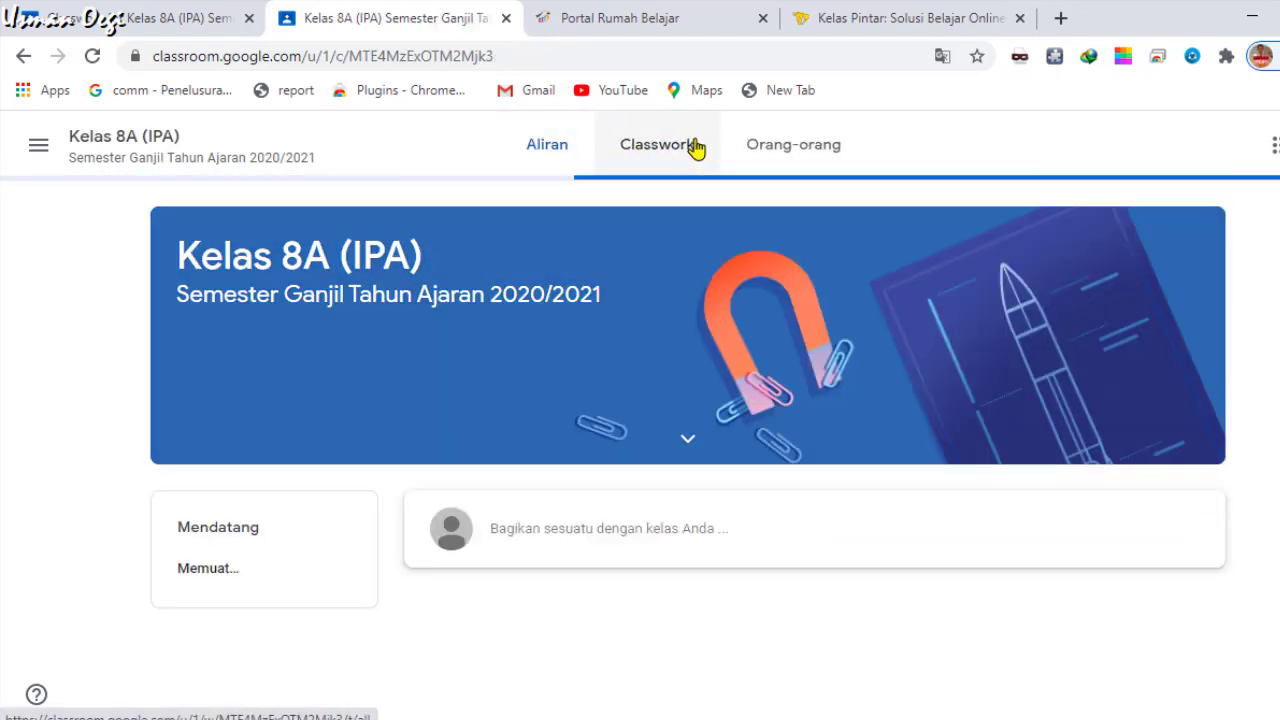
left_click(688, 152)
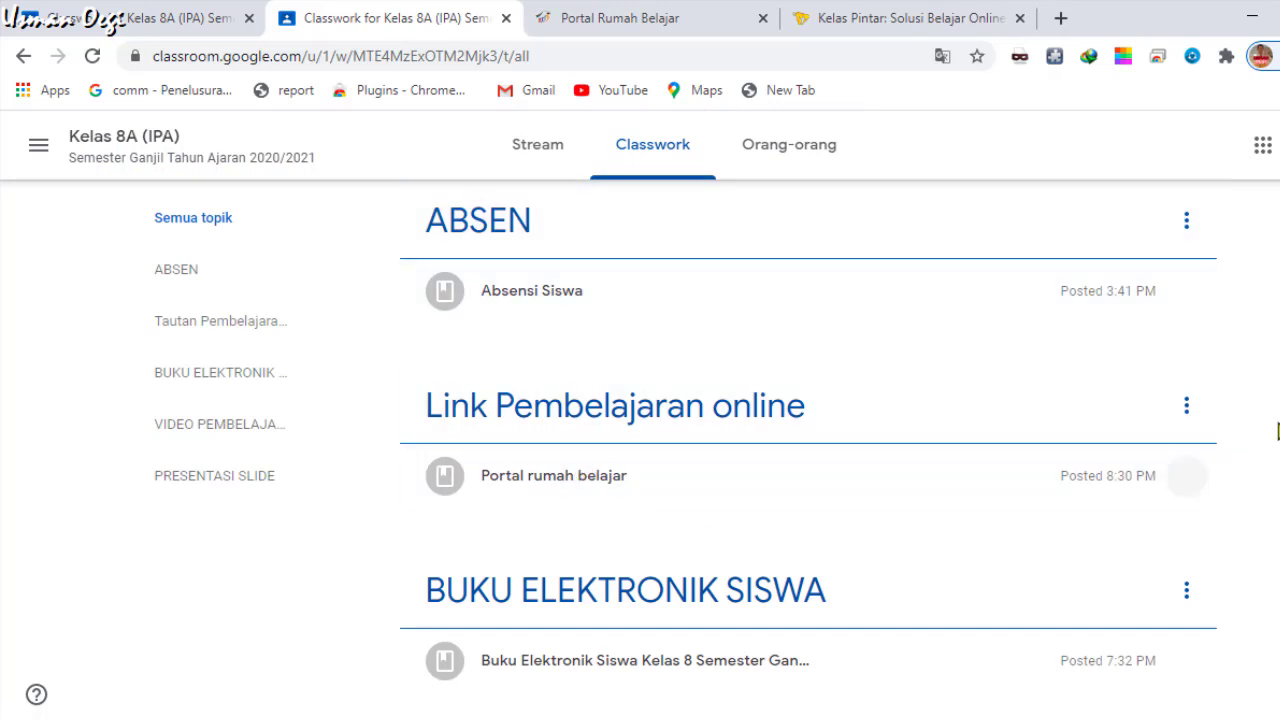
scroll(686, 450, "down", 4)
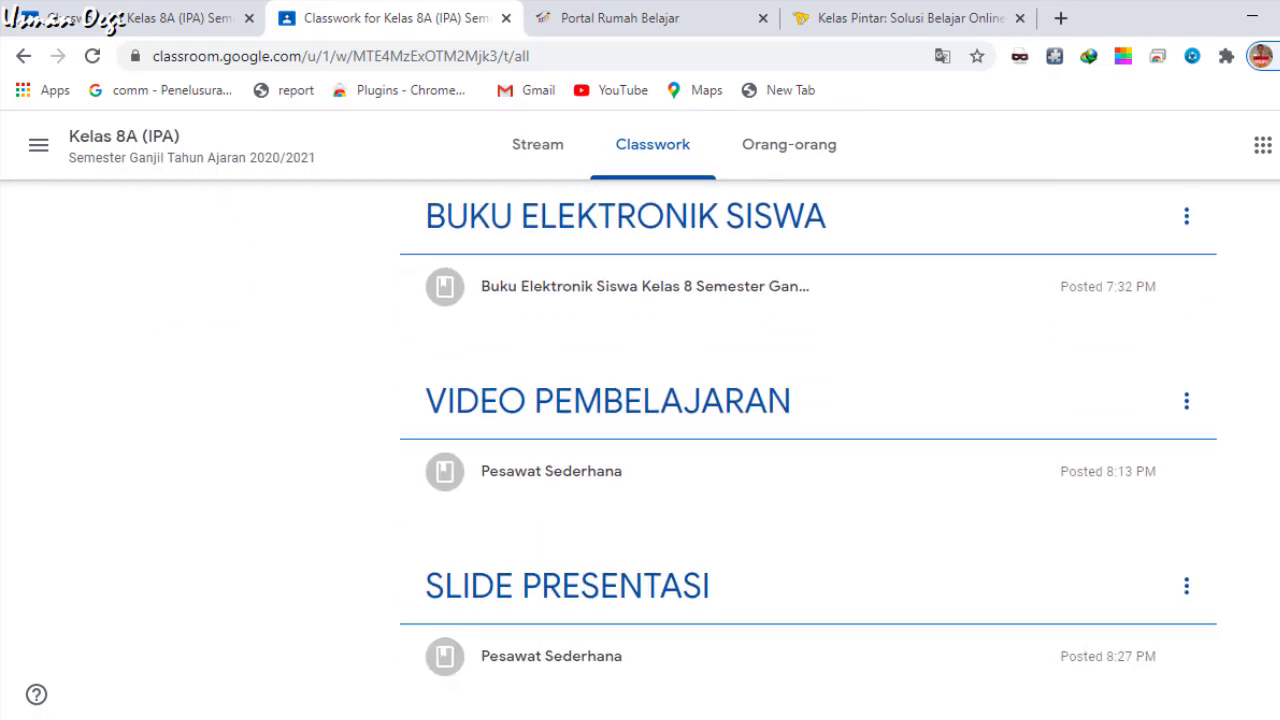
scroll(686, 450, "up", 5)
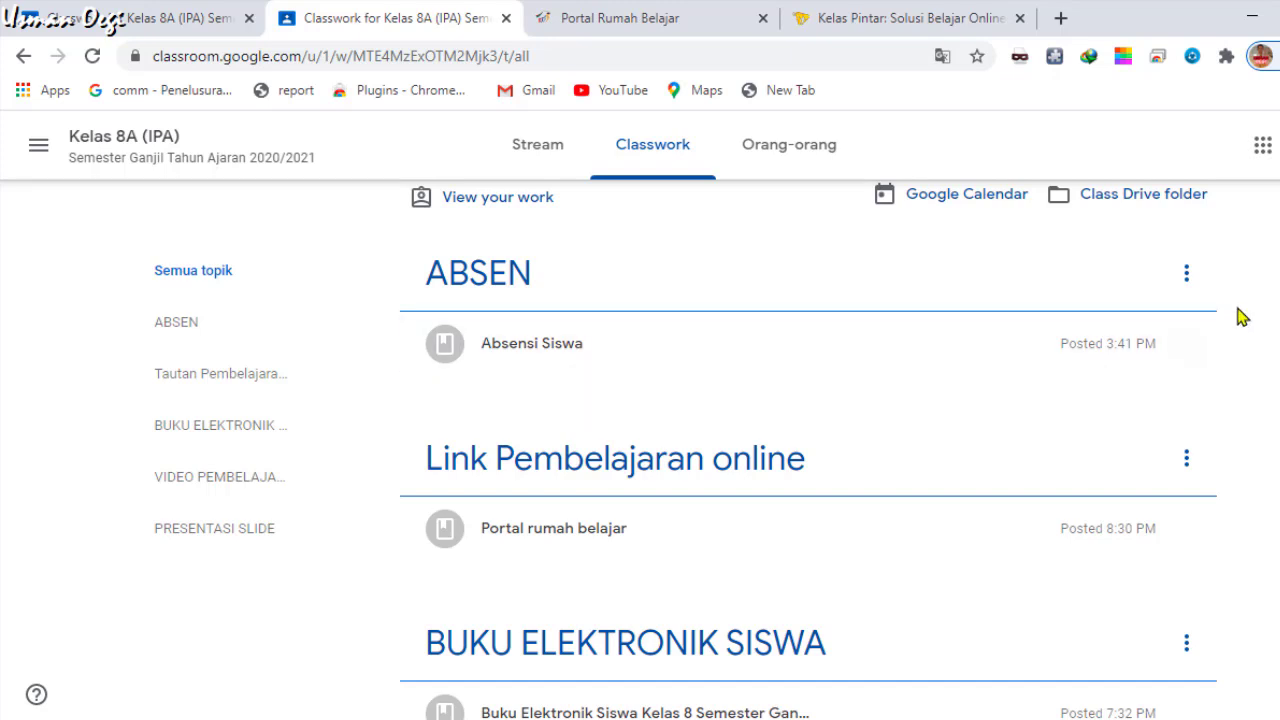
scroll(640, 449, "up", 1)
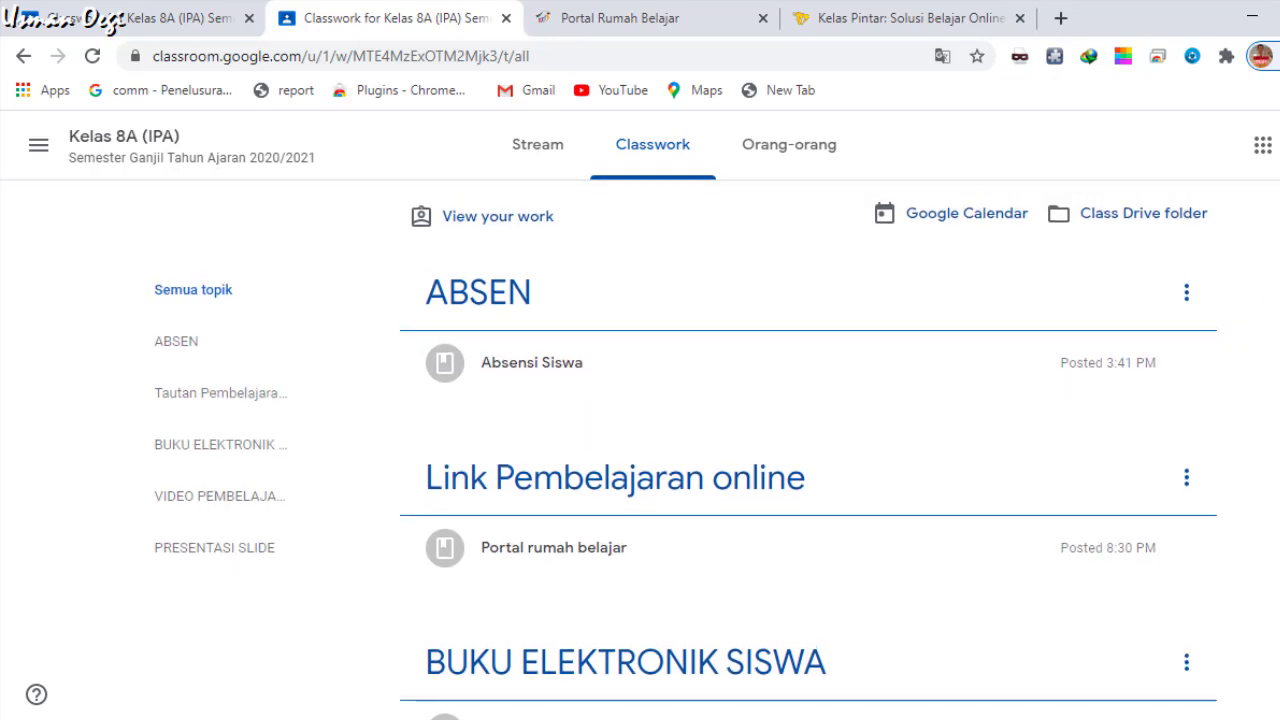